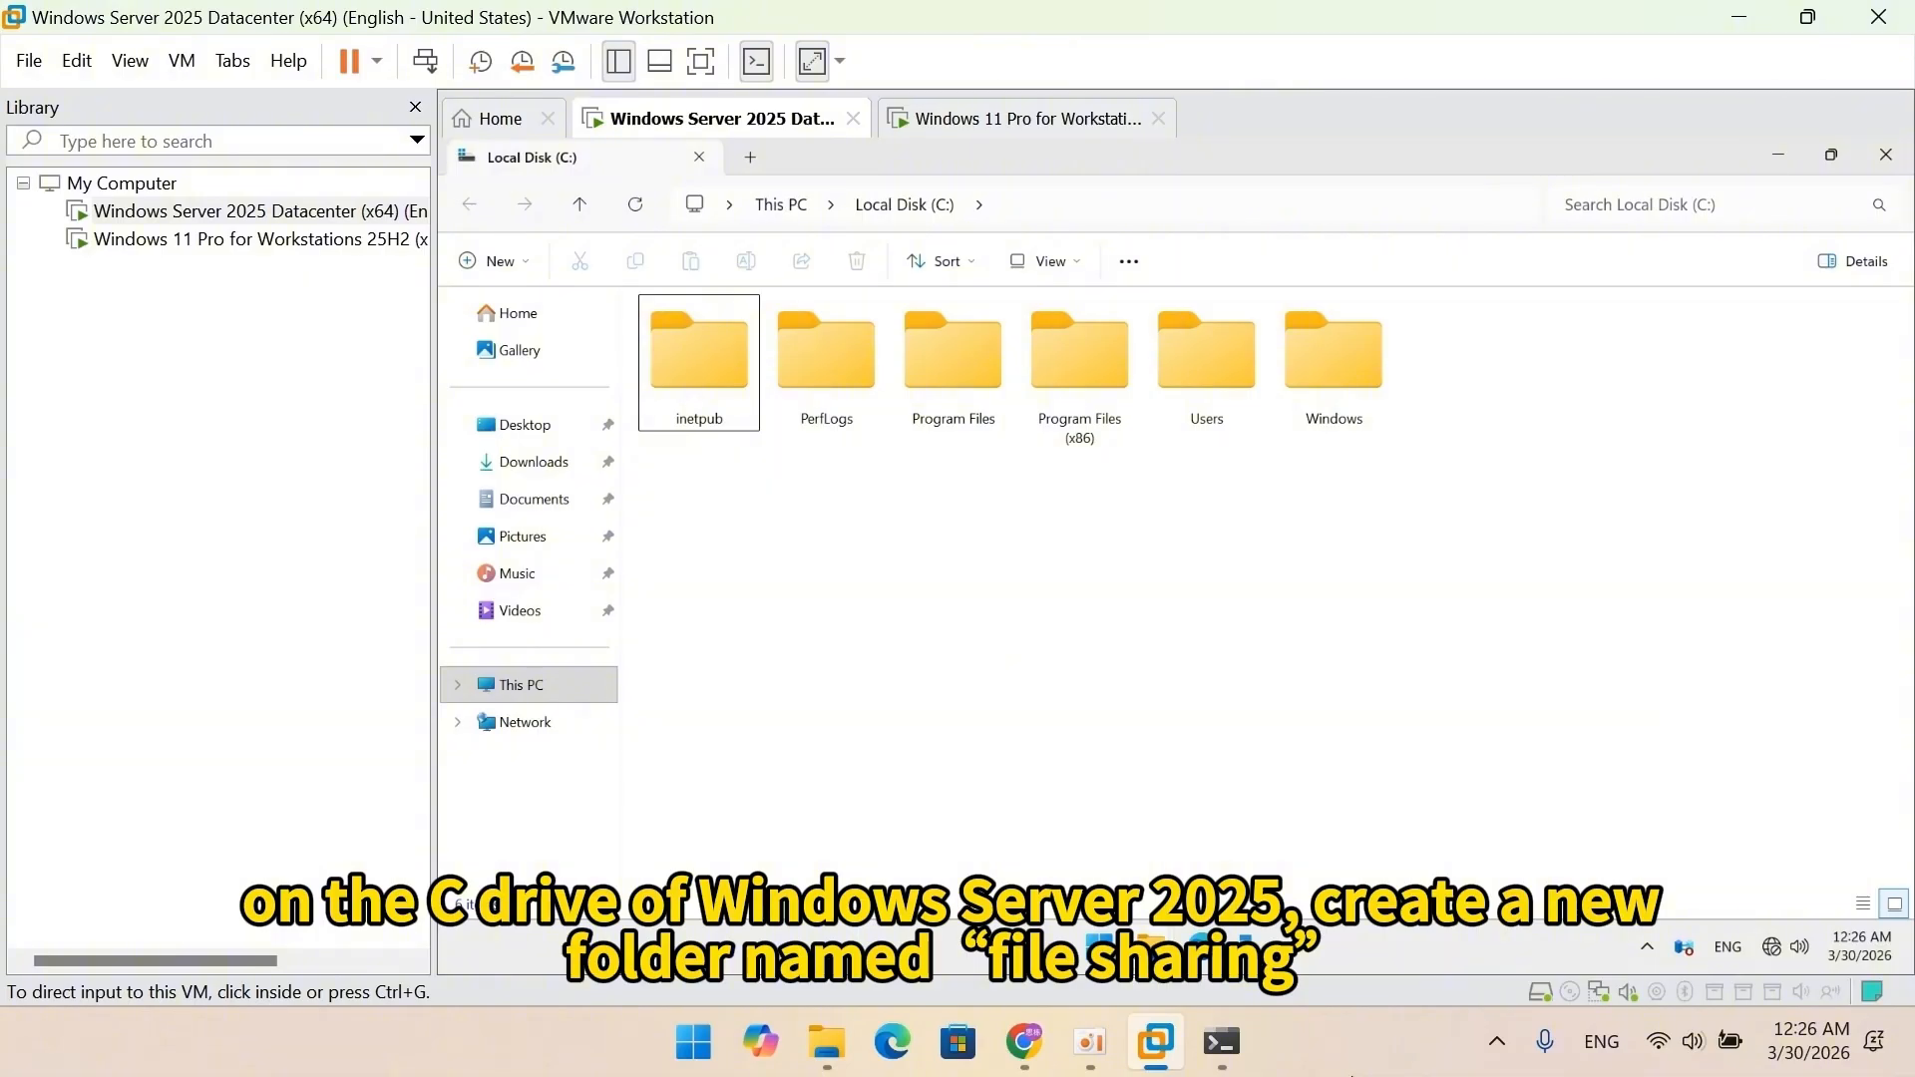
Create a new folder named 'file sharing' on the server's C drive.
{"action": "right_click", "coordinate": [1122, 627]}
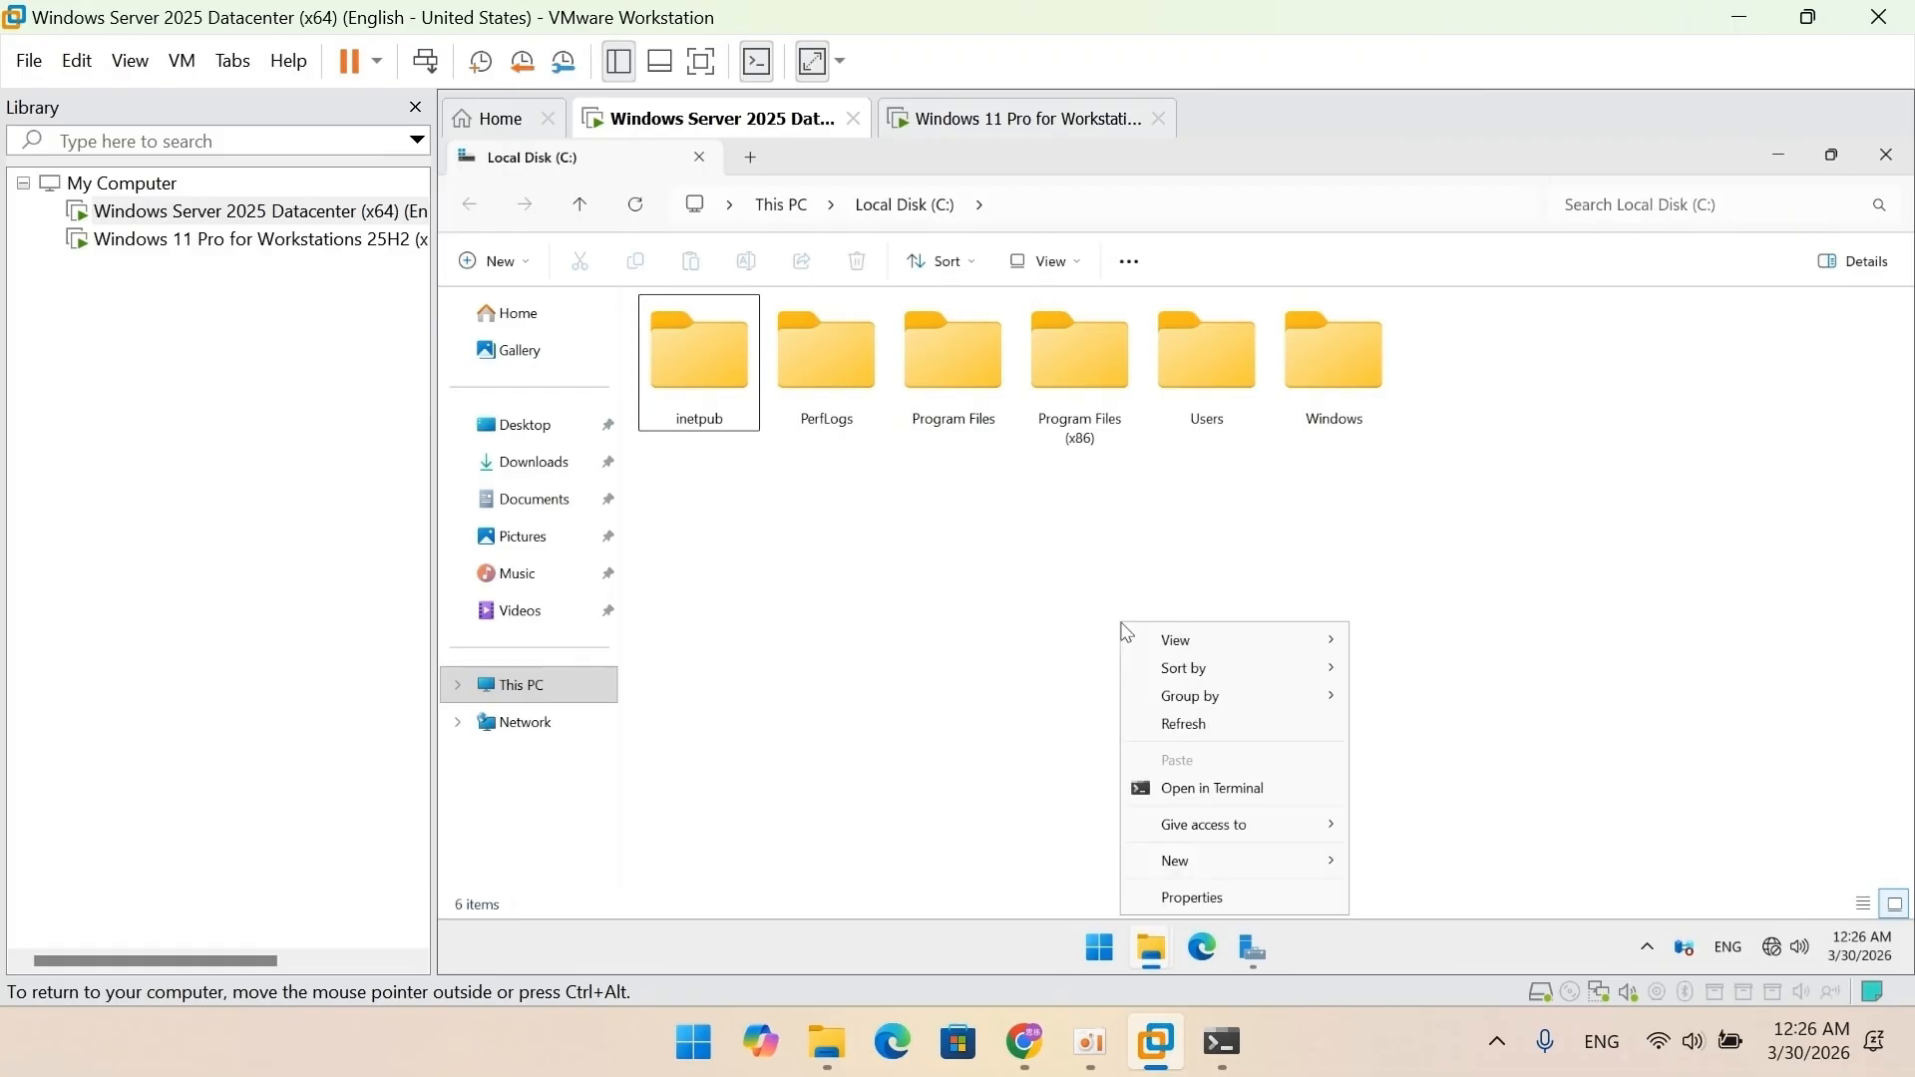
{"action": "mouse_move", "coordinate": [1250, 858]}
{"action": "left_click", "coordinate": [1433, 738]}
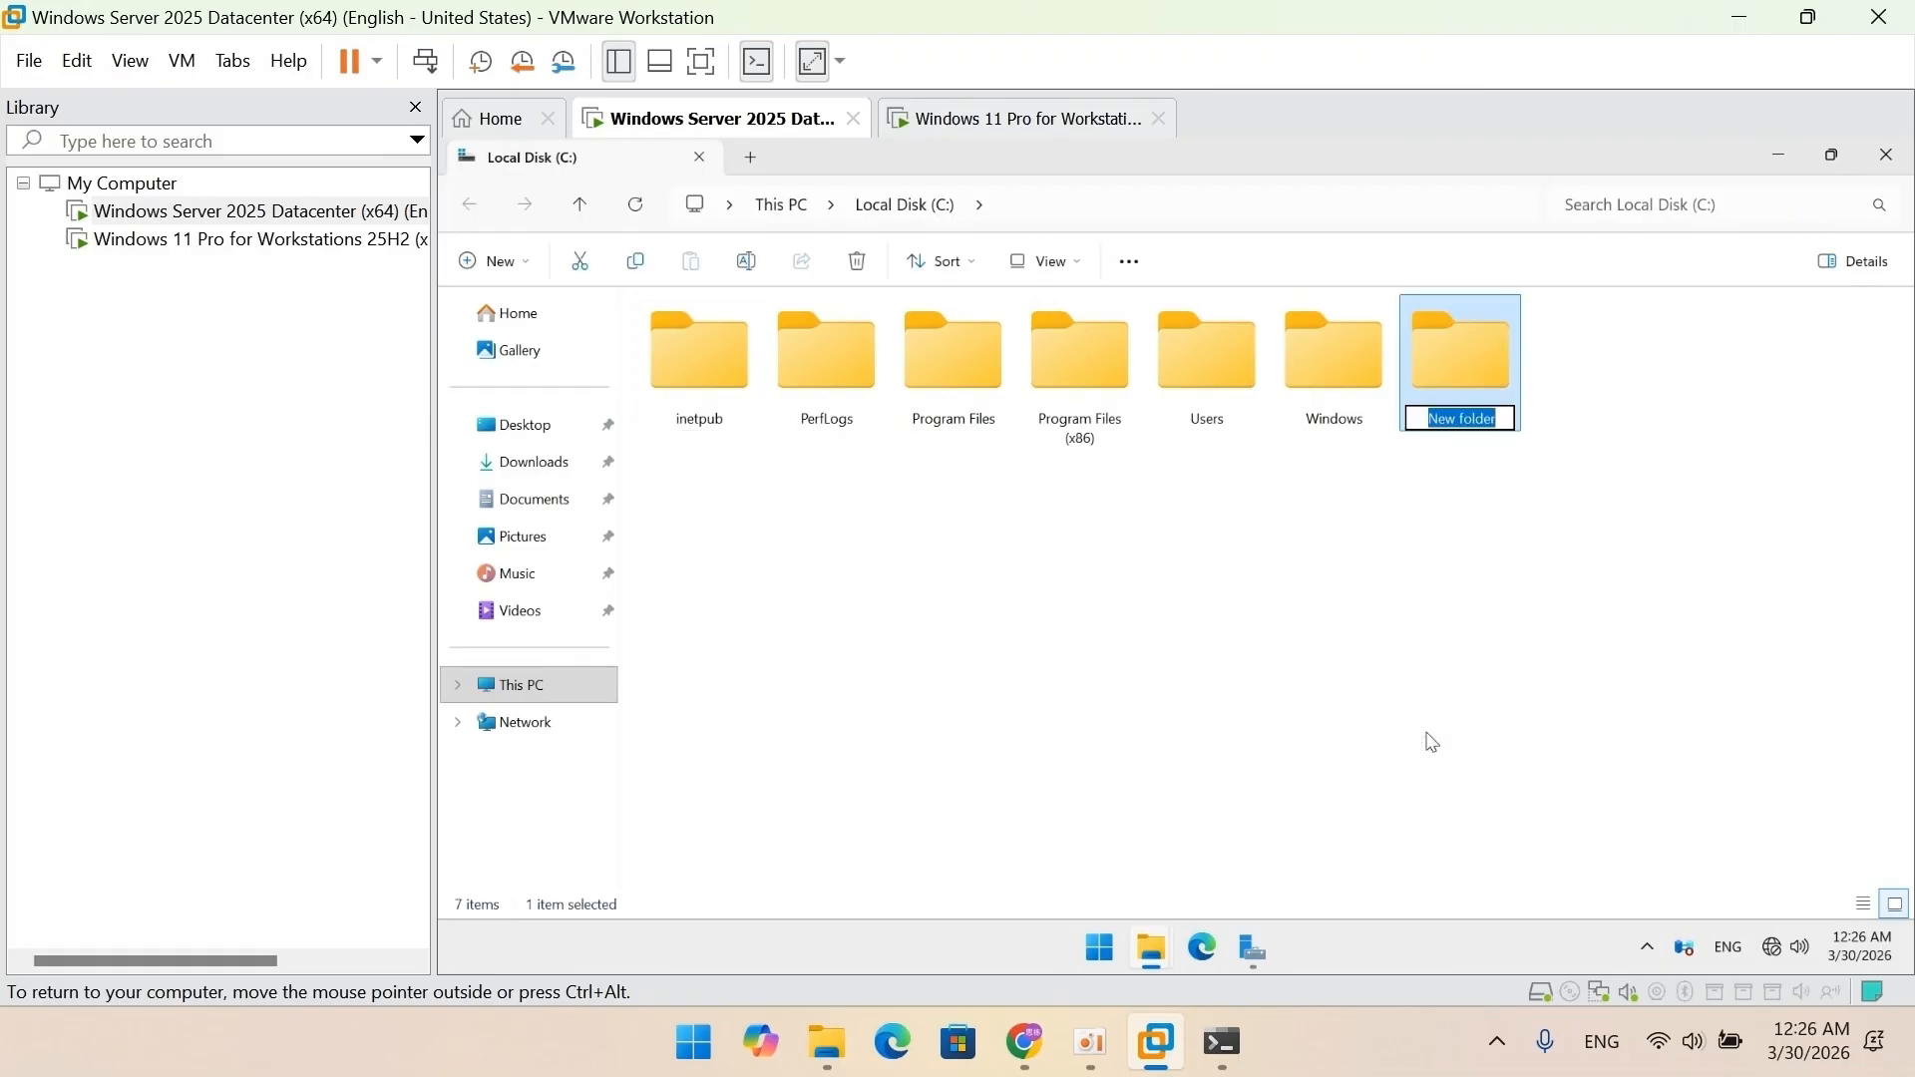
{"action": "type", "text": "file sha"}
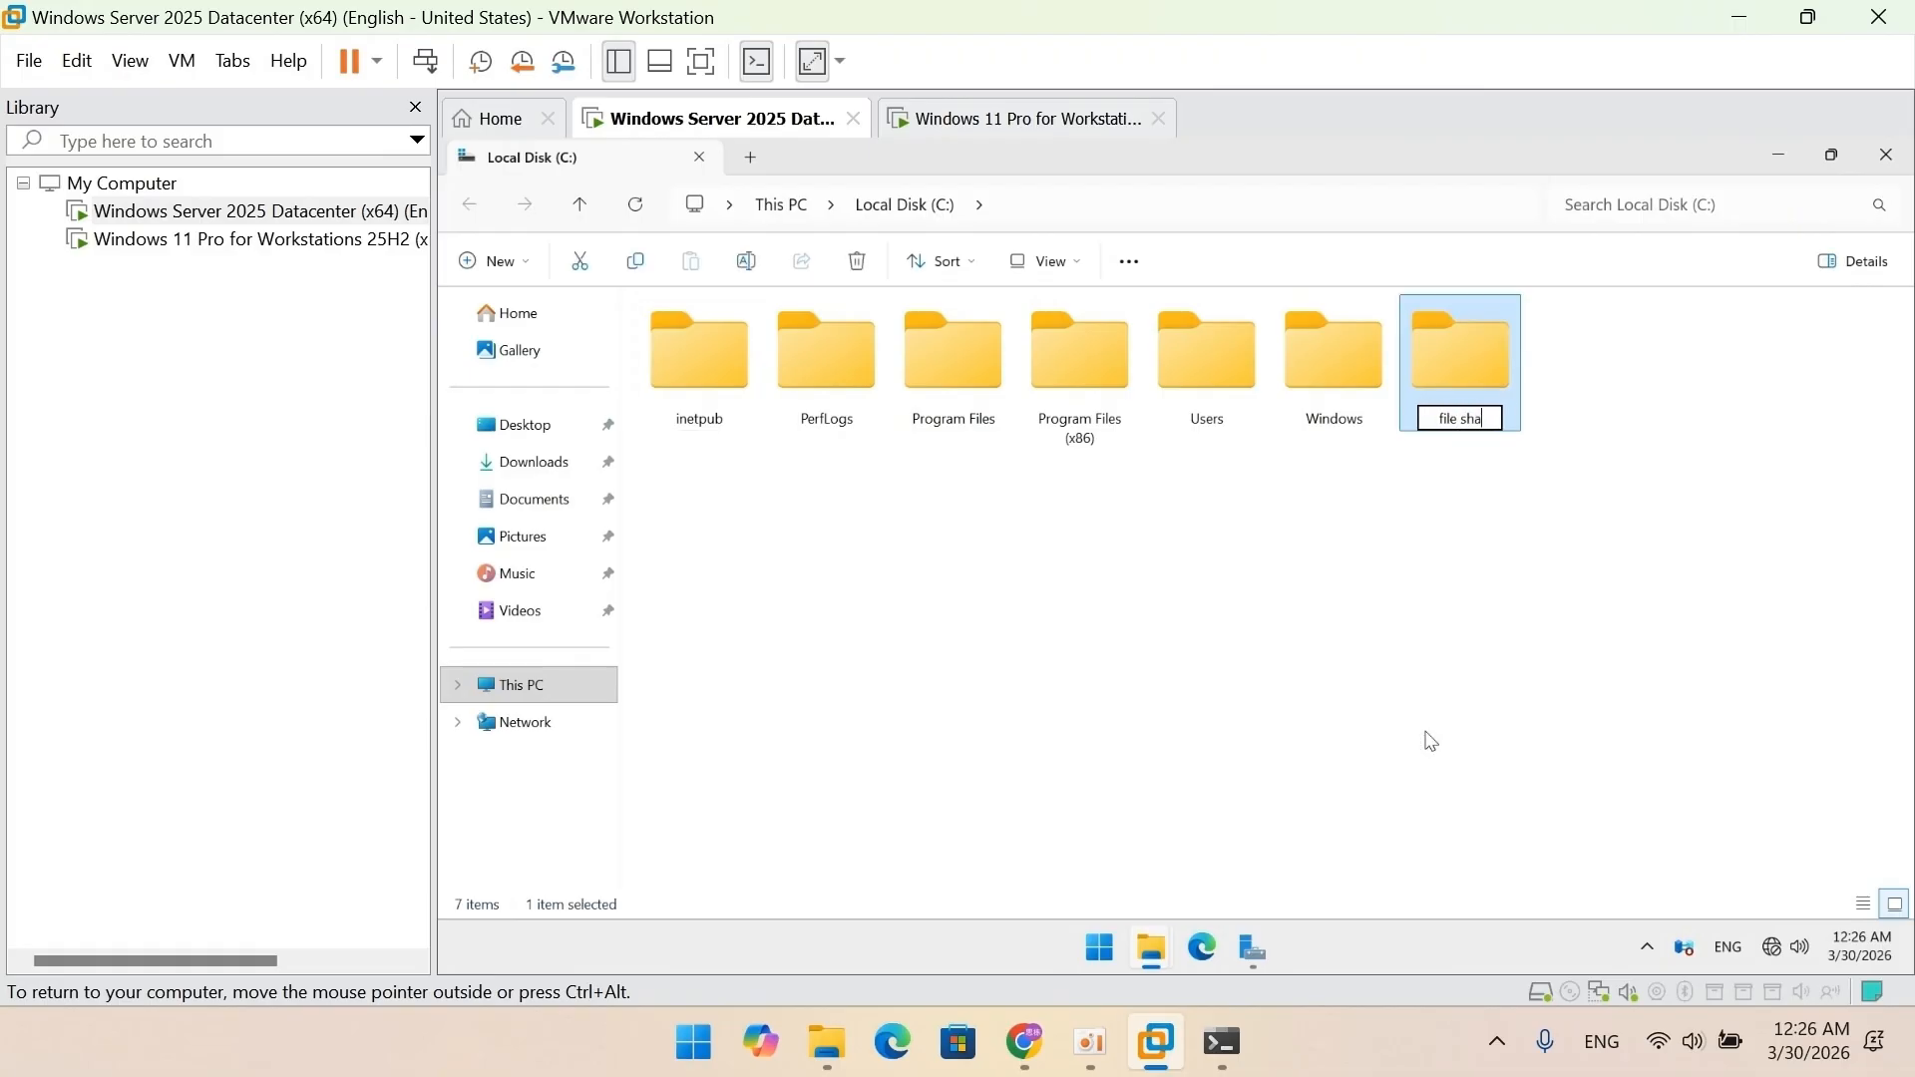
{"action": "type", "text": "ring"}
{"action": "left_click", "coordinate": [1433, 742]}
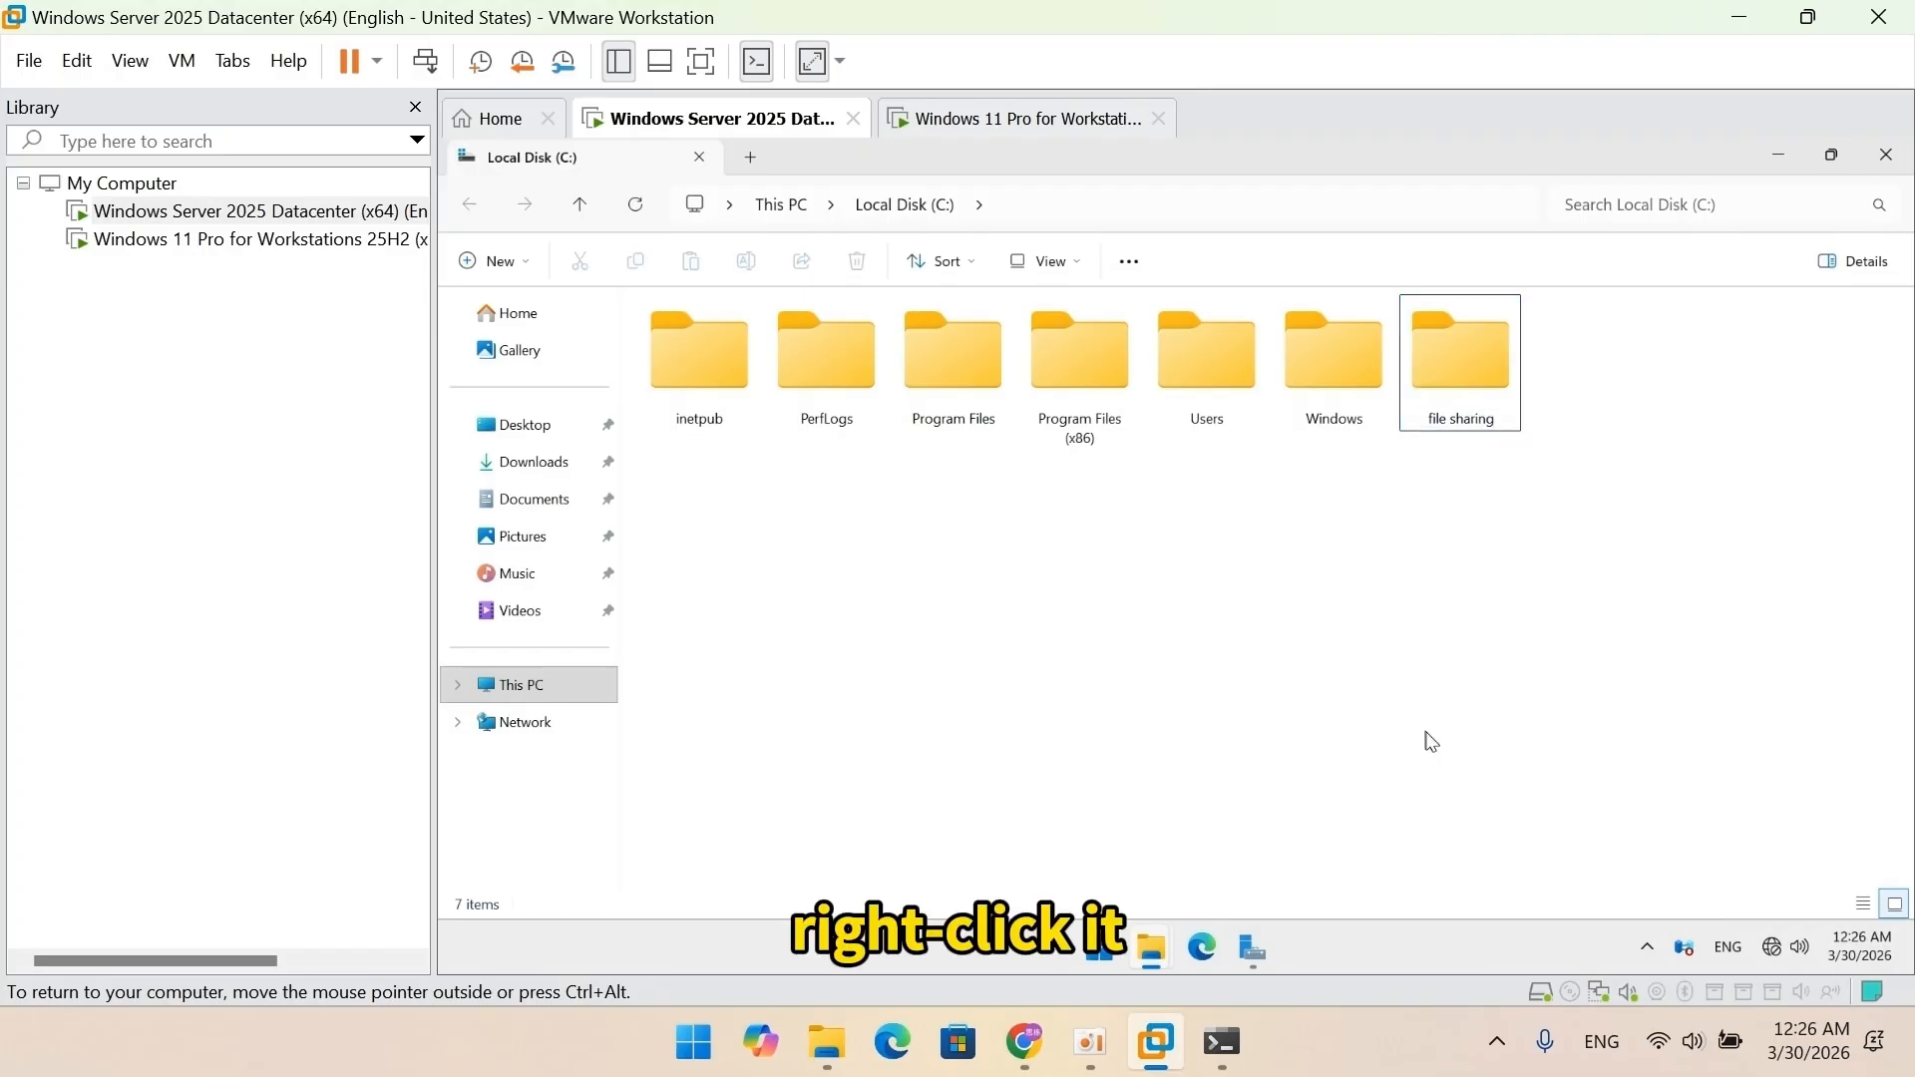
Share the 'file sharing' folder through Advanced Sharing, giving Everyone Full Control.
{"action": "right_click", "coordinate": [1458, 365]}
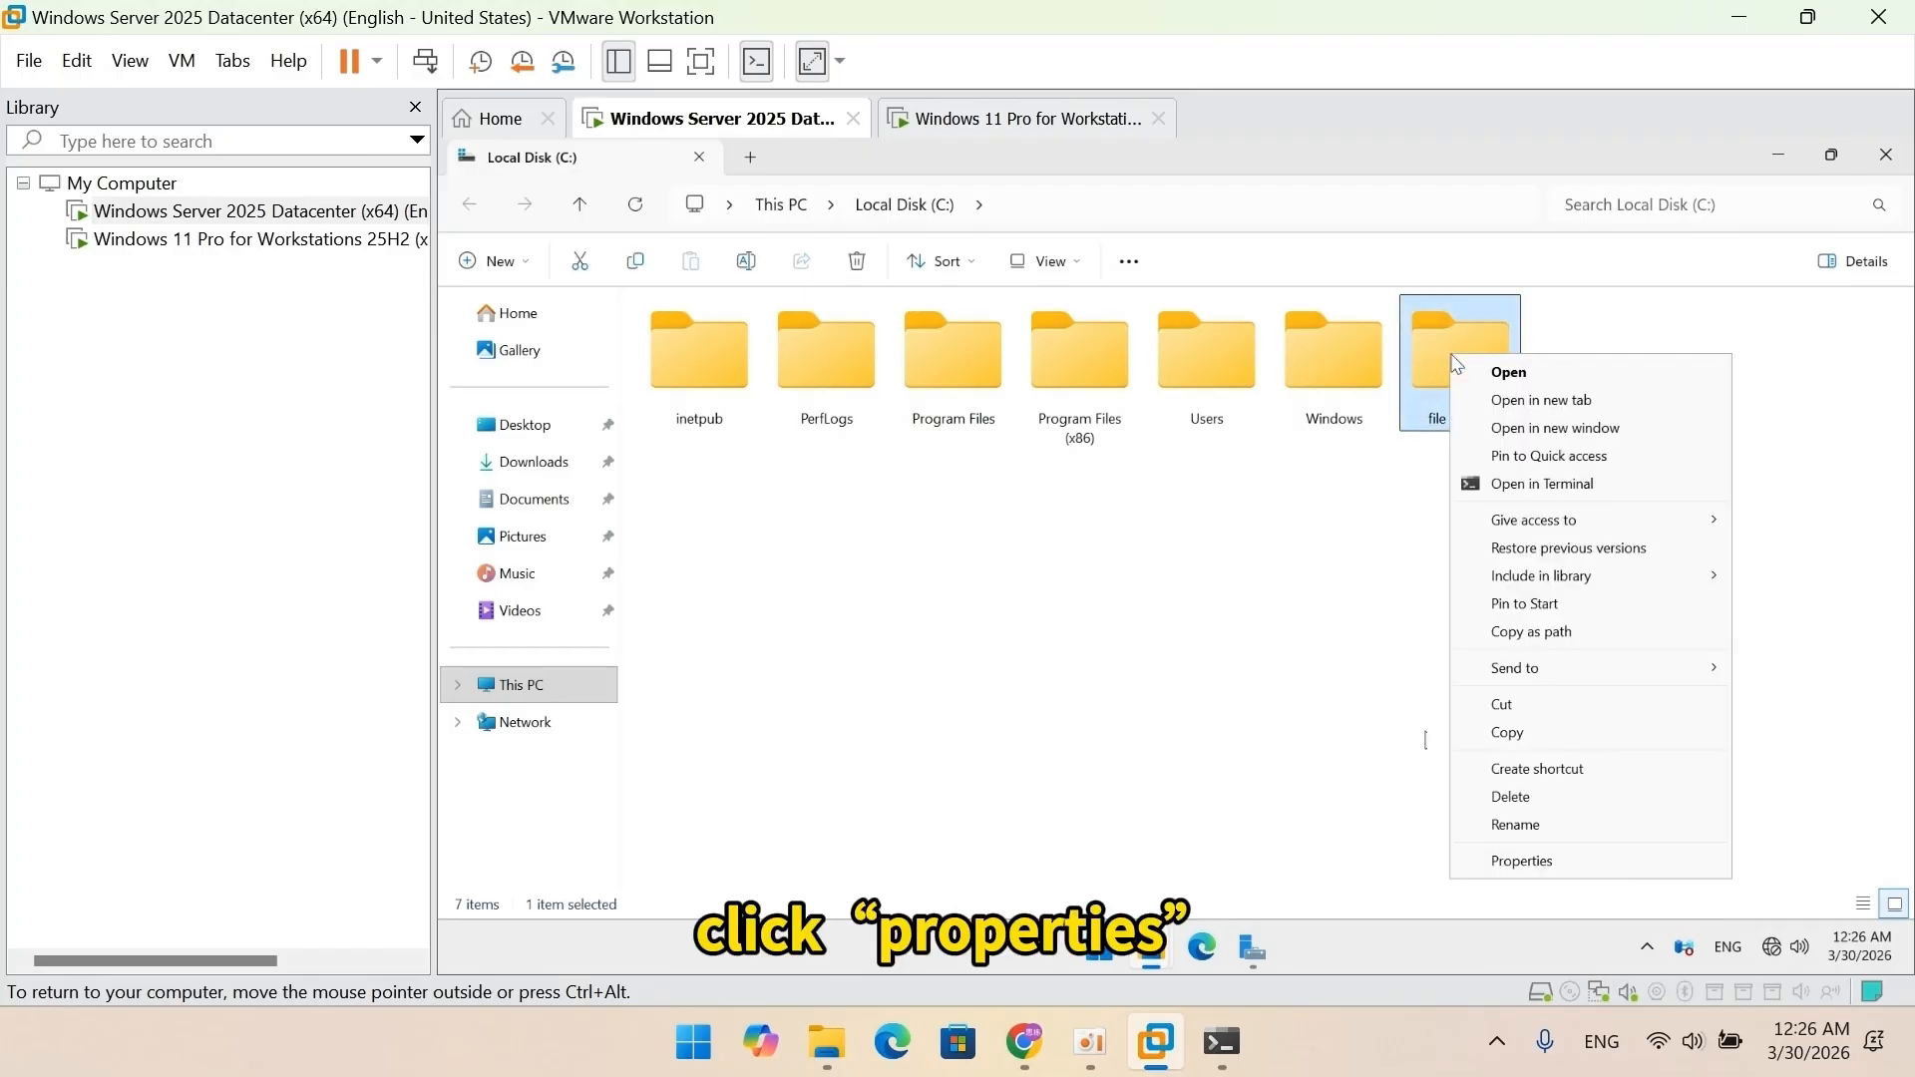
{"action": "left_click", "coordinate": [1545, 860]}
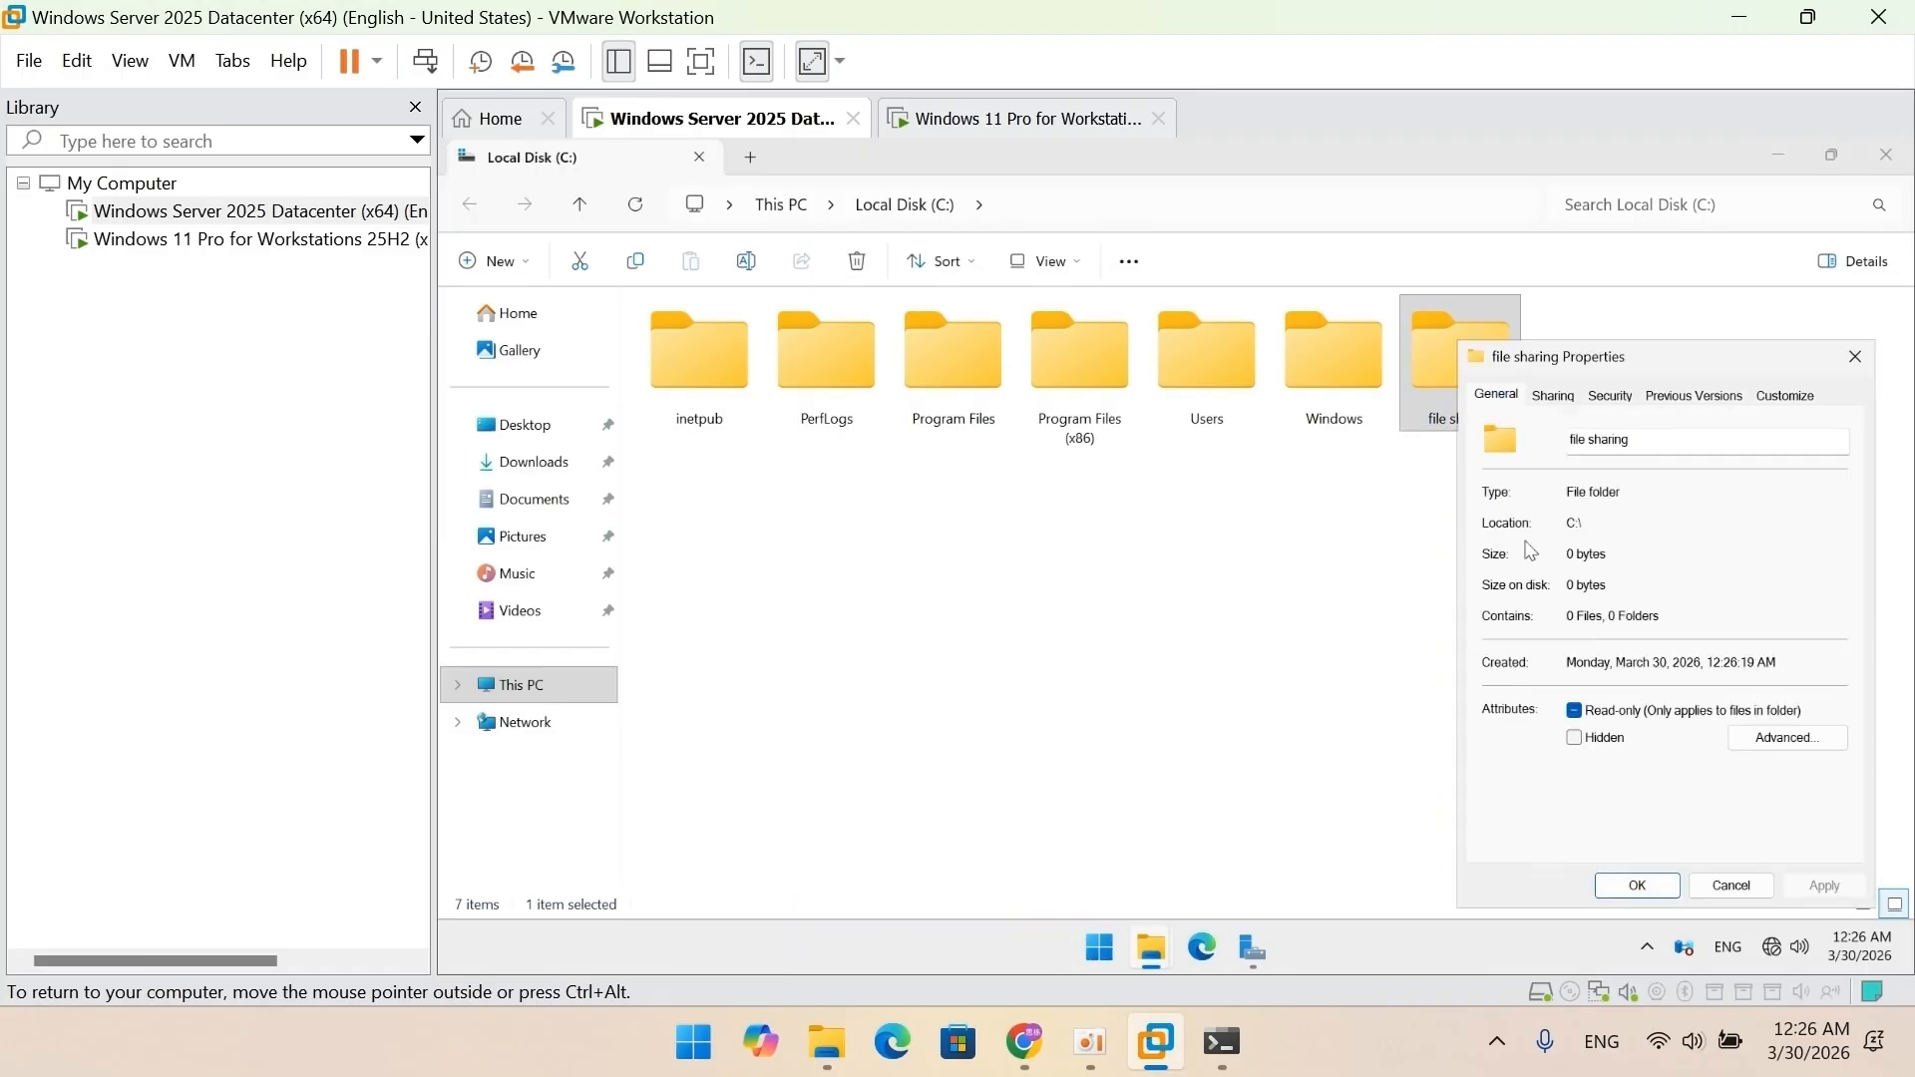
{"action": "left_click", "coordinate": [1559, 402]}
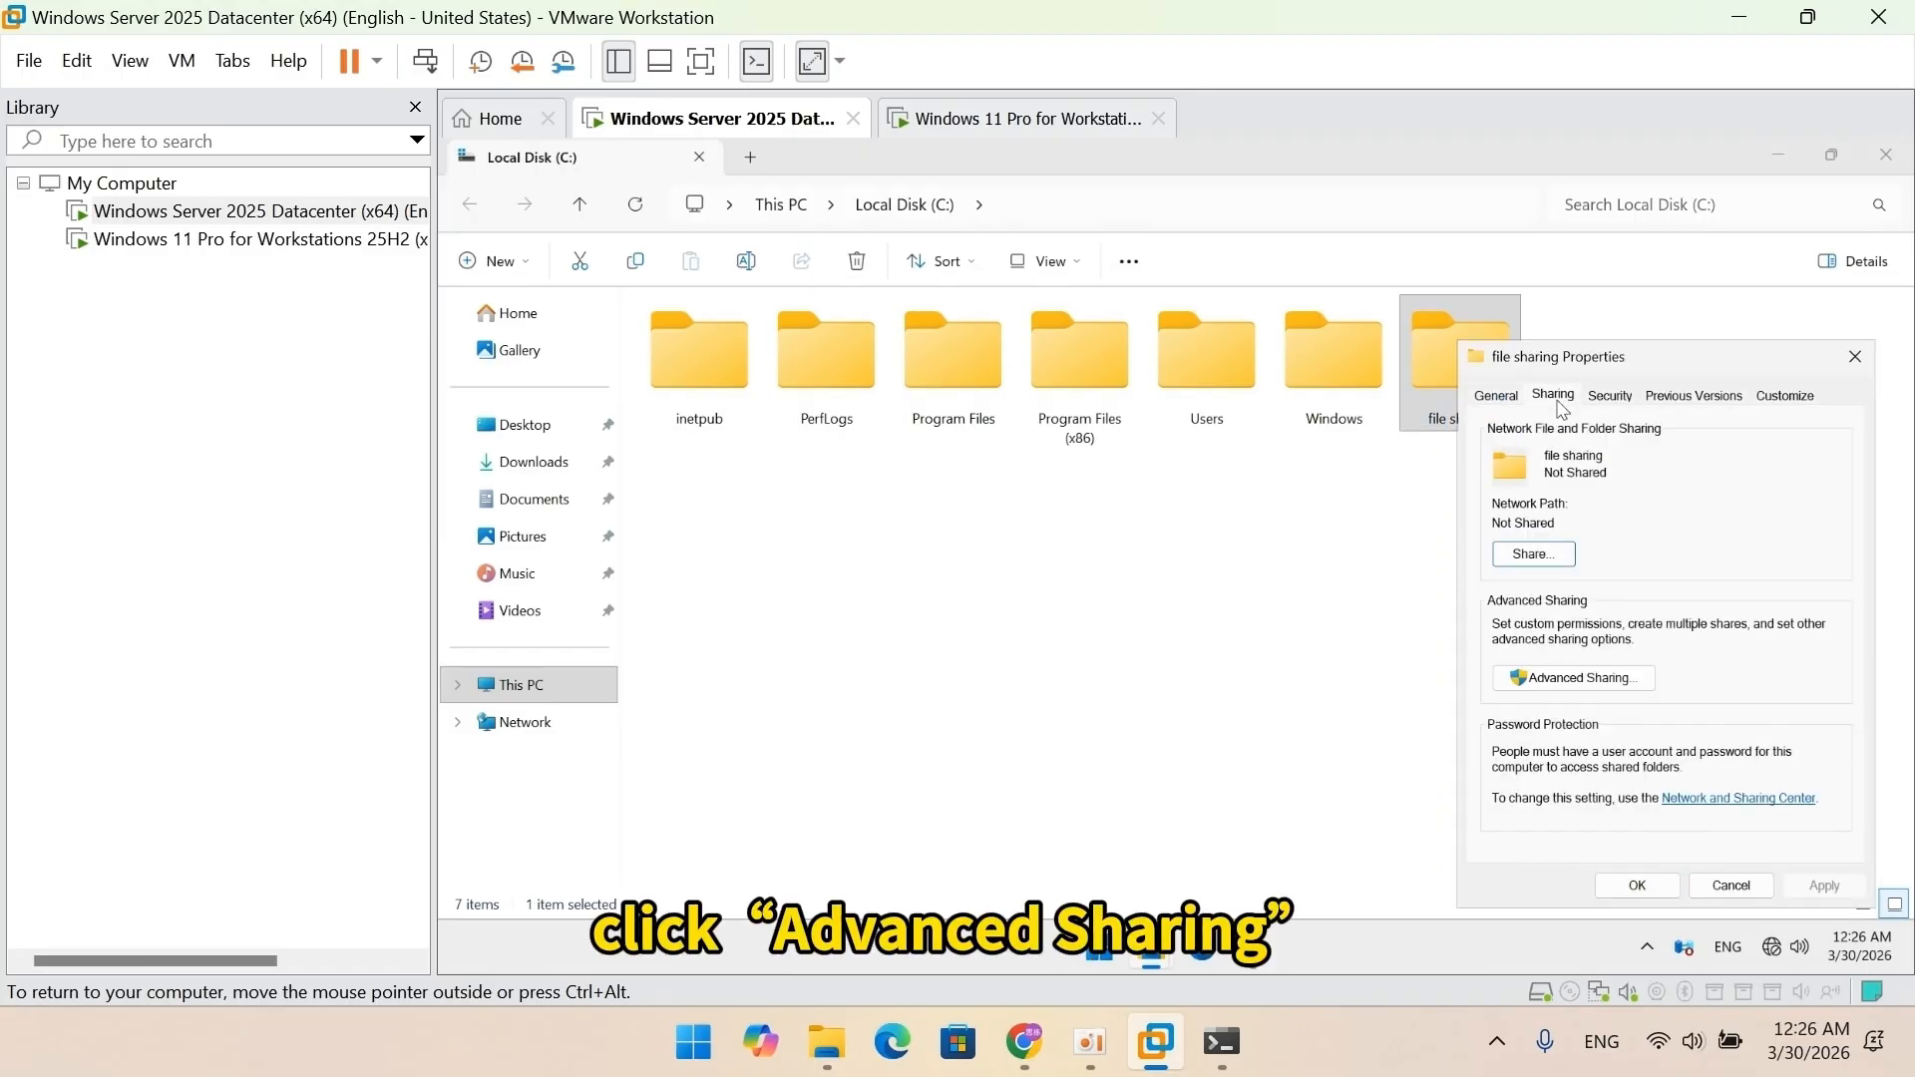
{"action": "left_click", "coordinate": [1591, 678]}
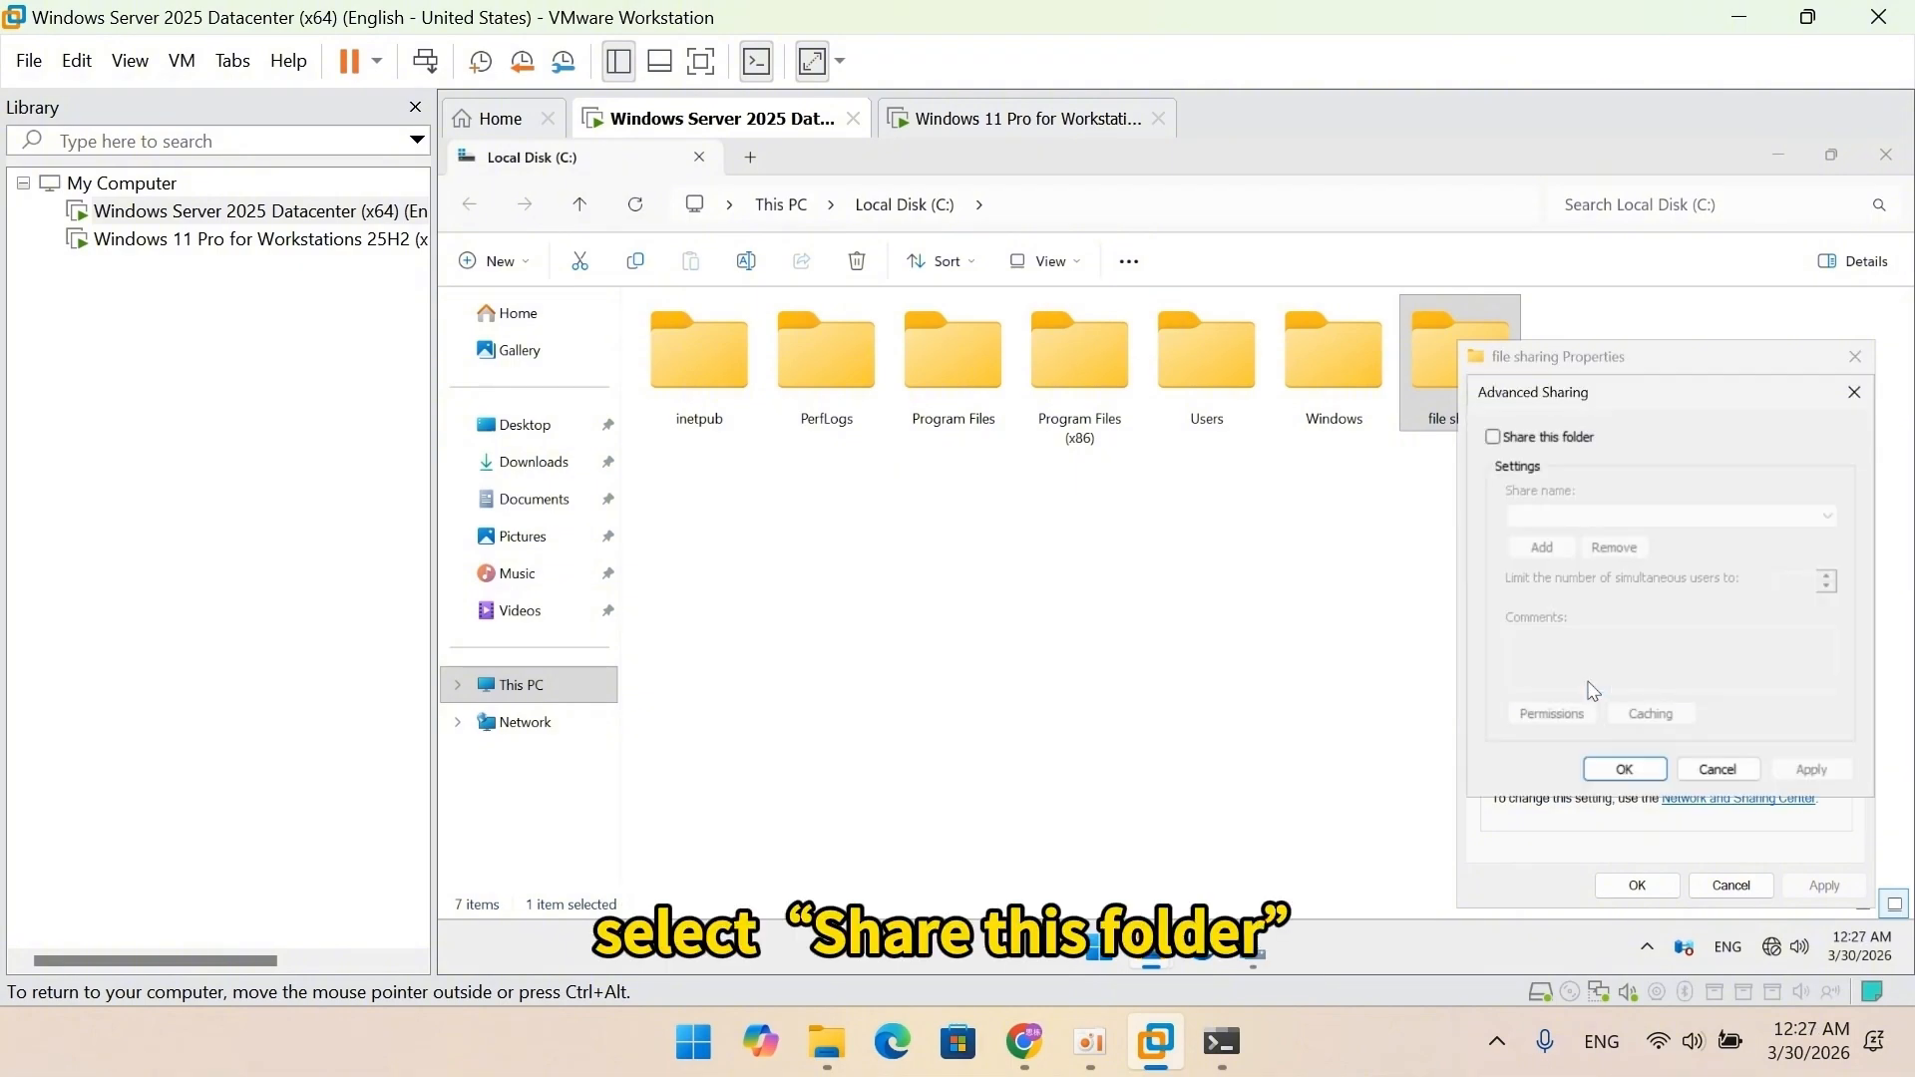
{"action": "left_click", "coordinate": [1579, 448]}
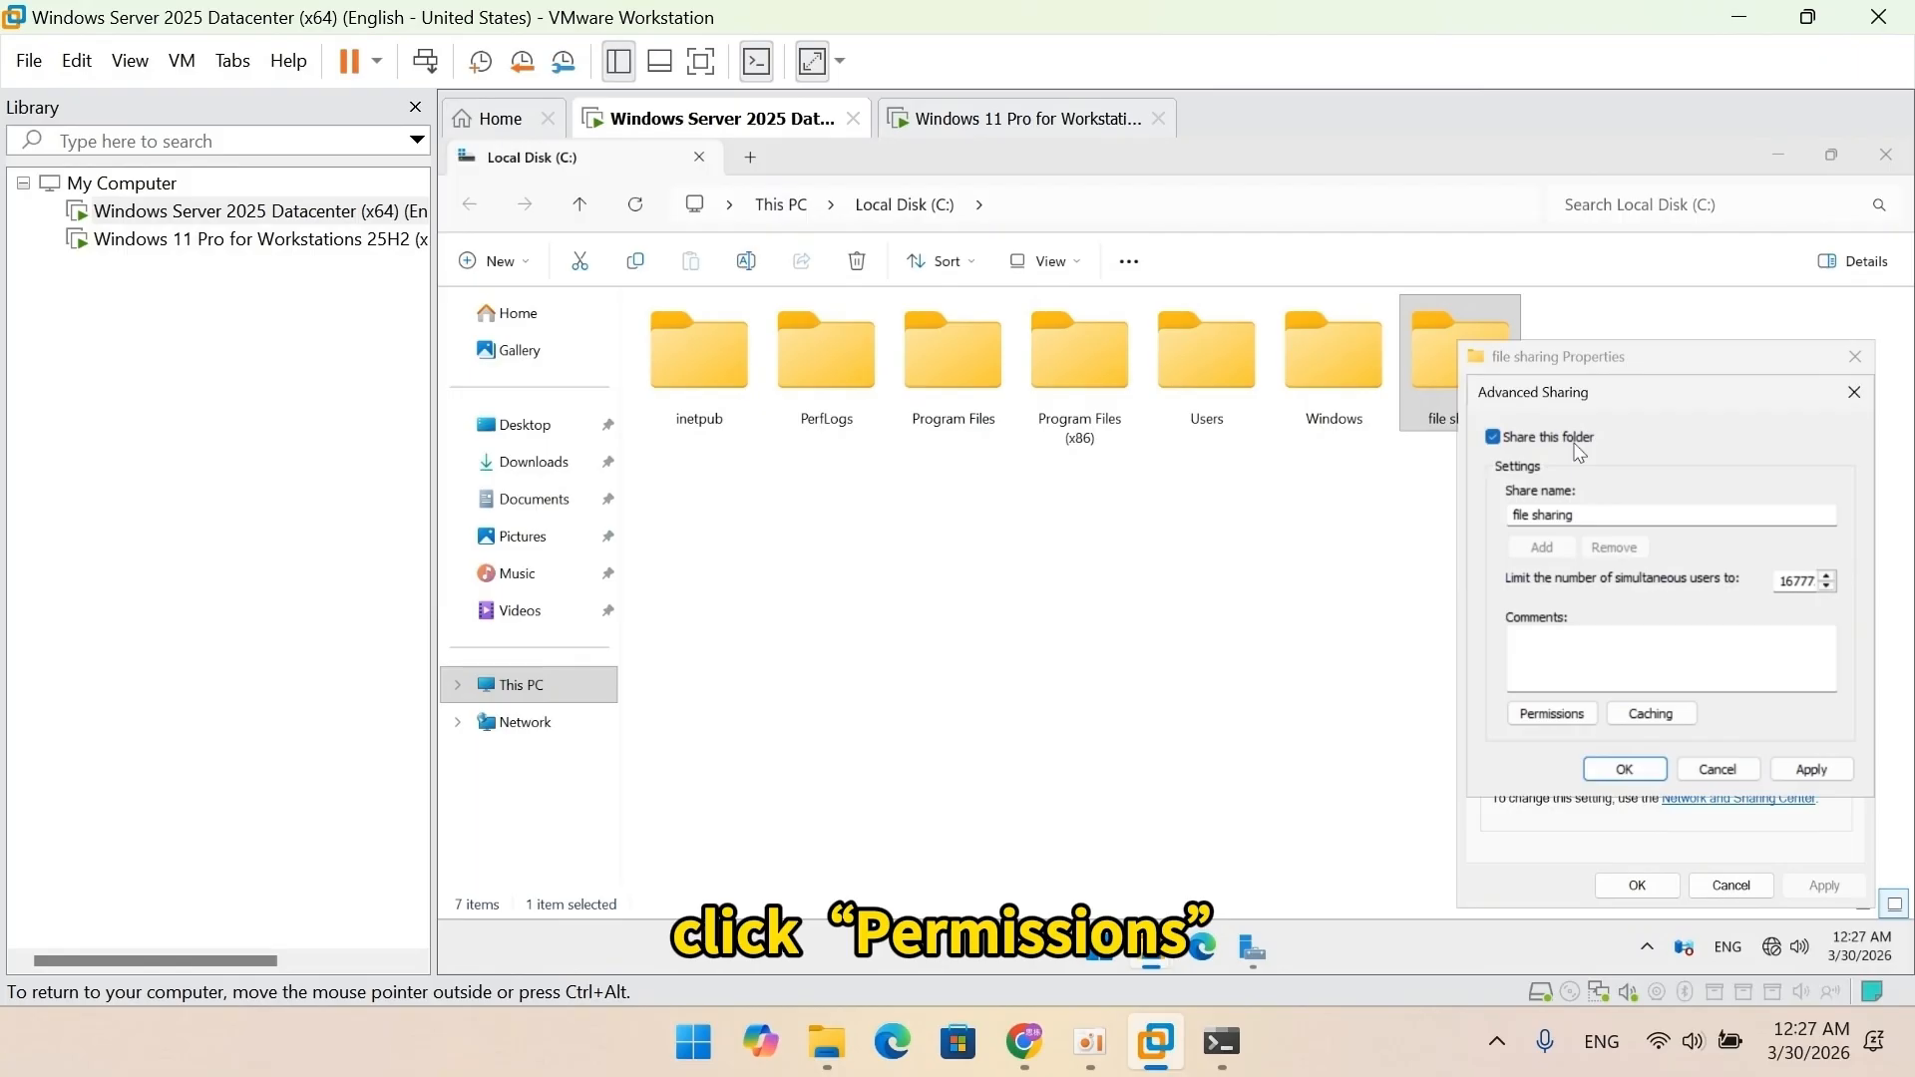
{"action": "left_click", "coordinate": [1552, 713]}
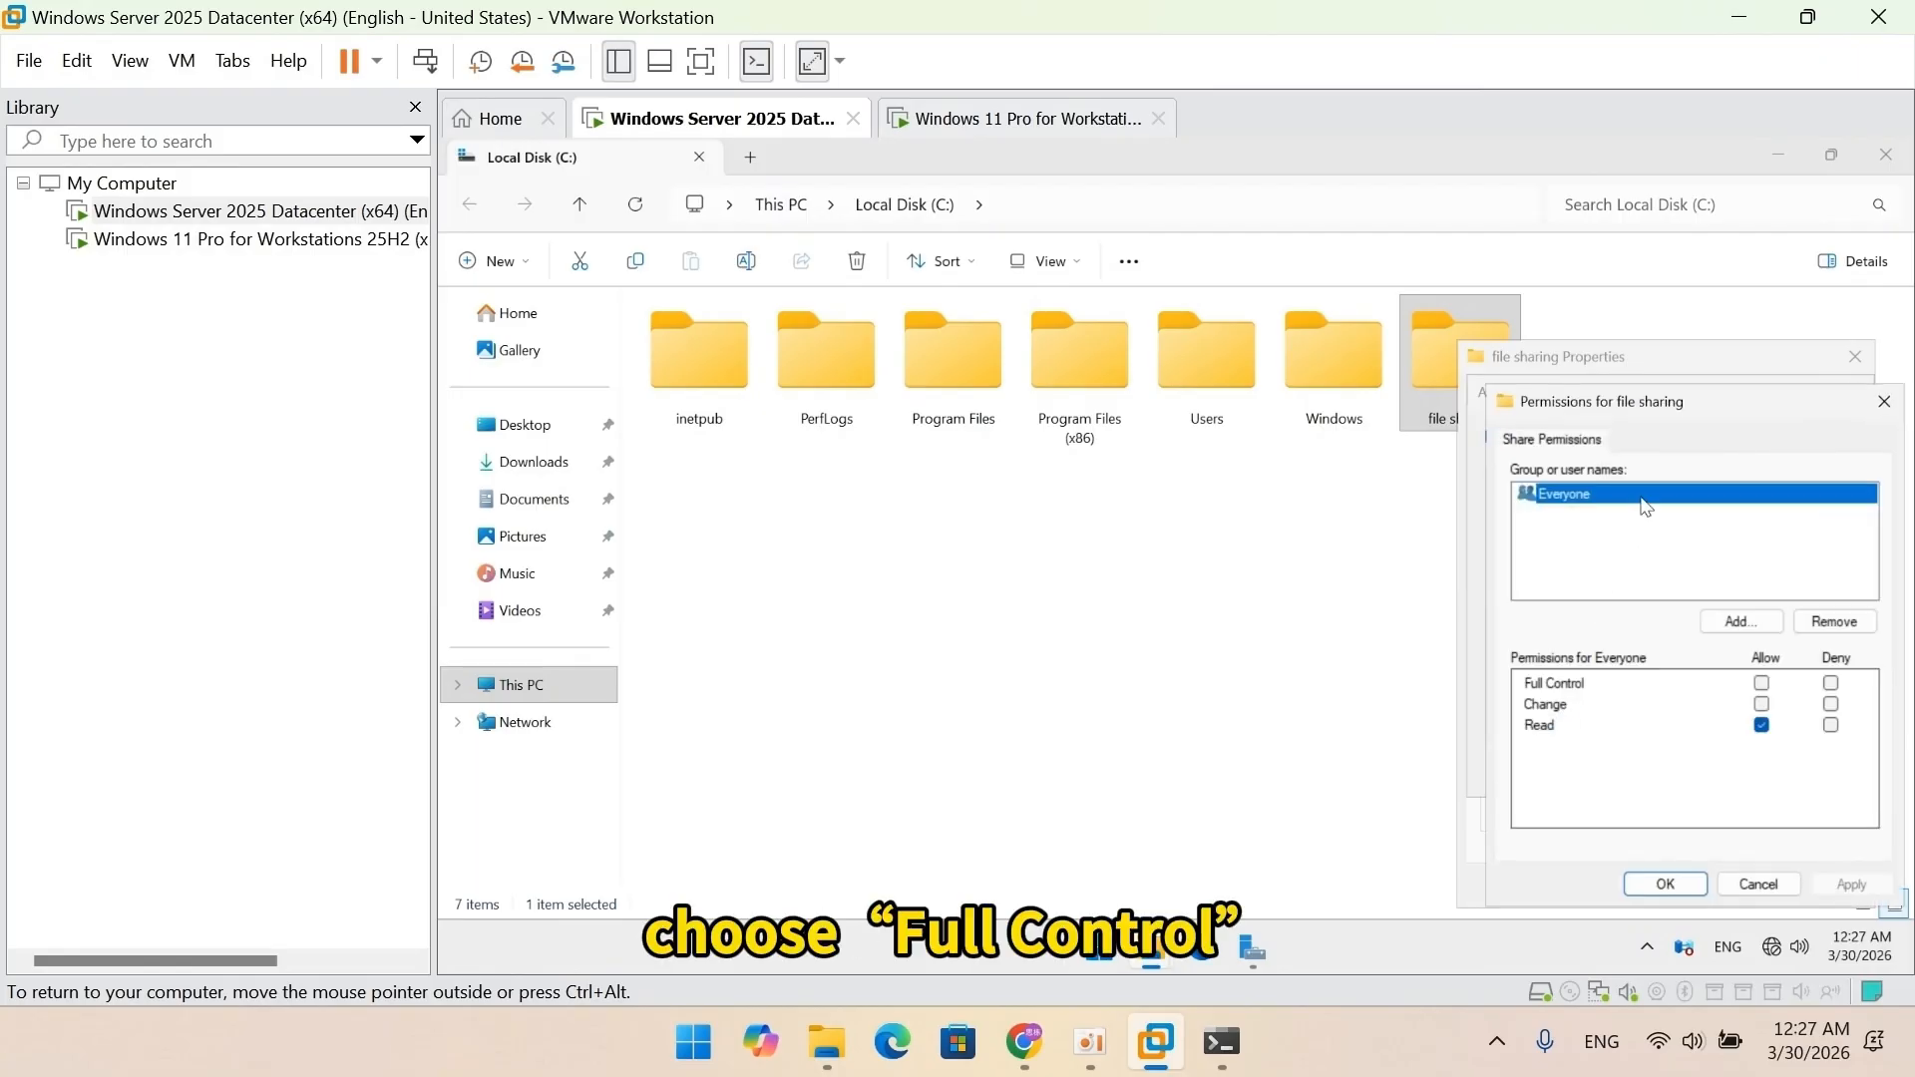
{"action": "left_click", "coordinate": [1762, 684]}
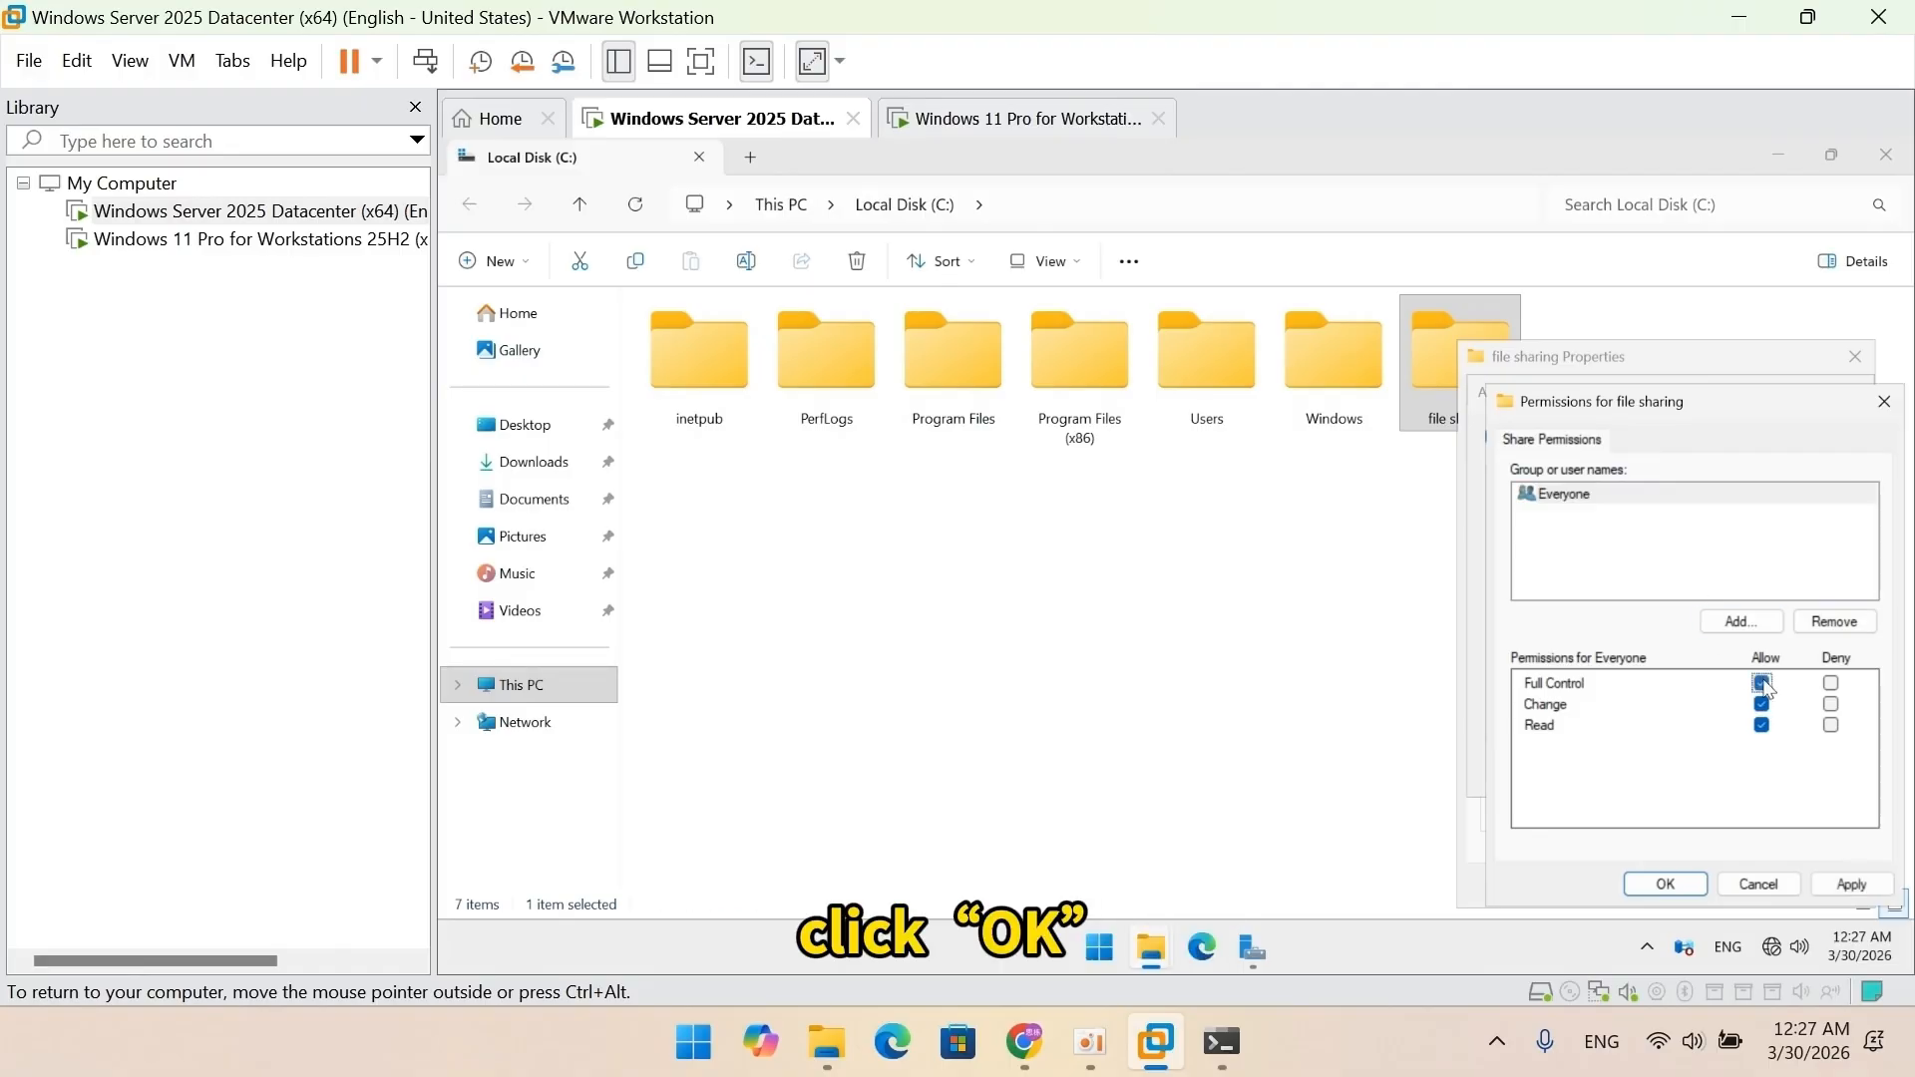
{"action": "left_click", "coordinate": [1662, 883]}
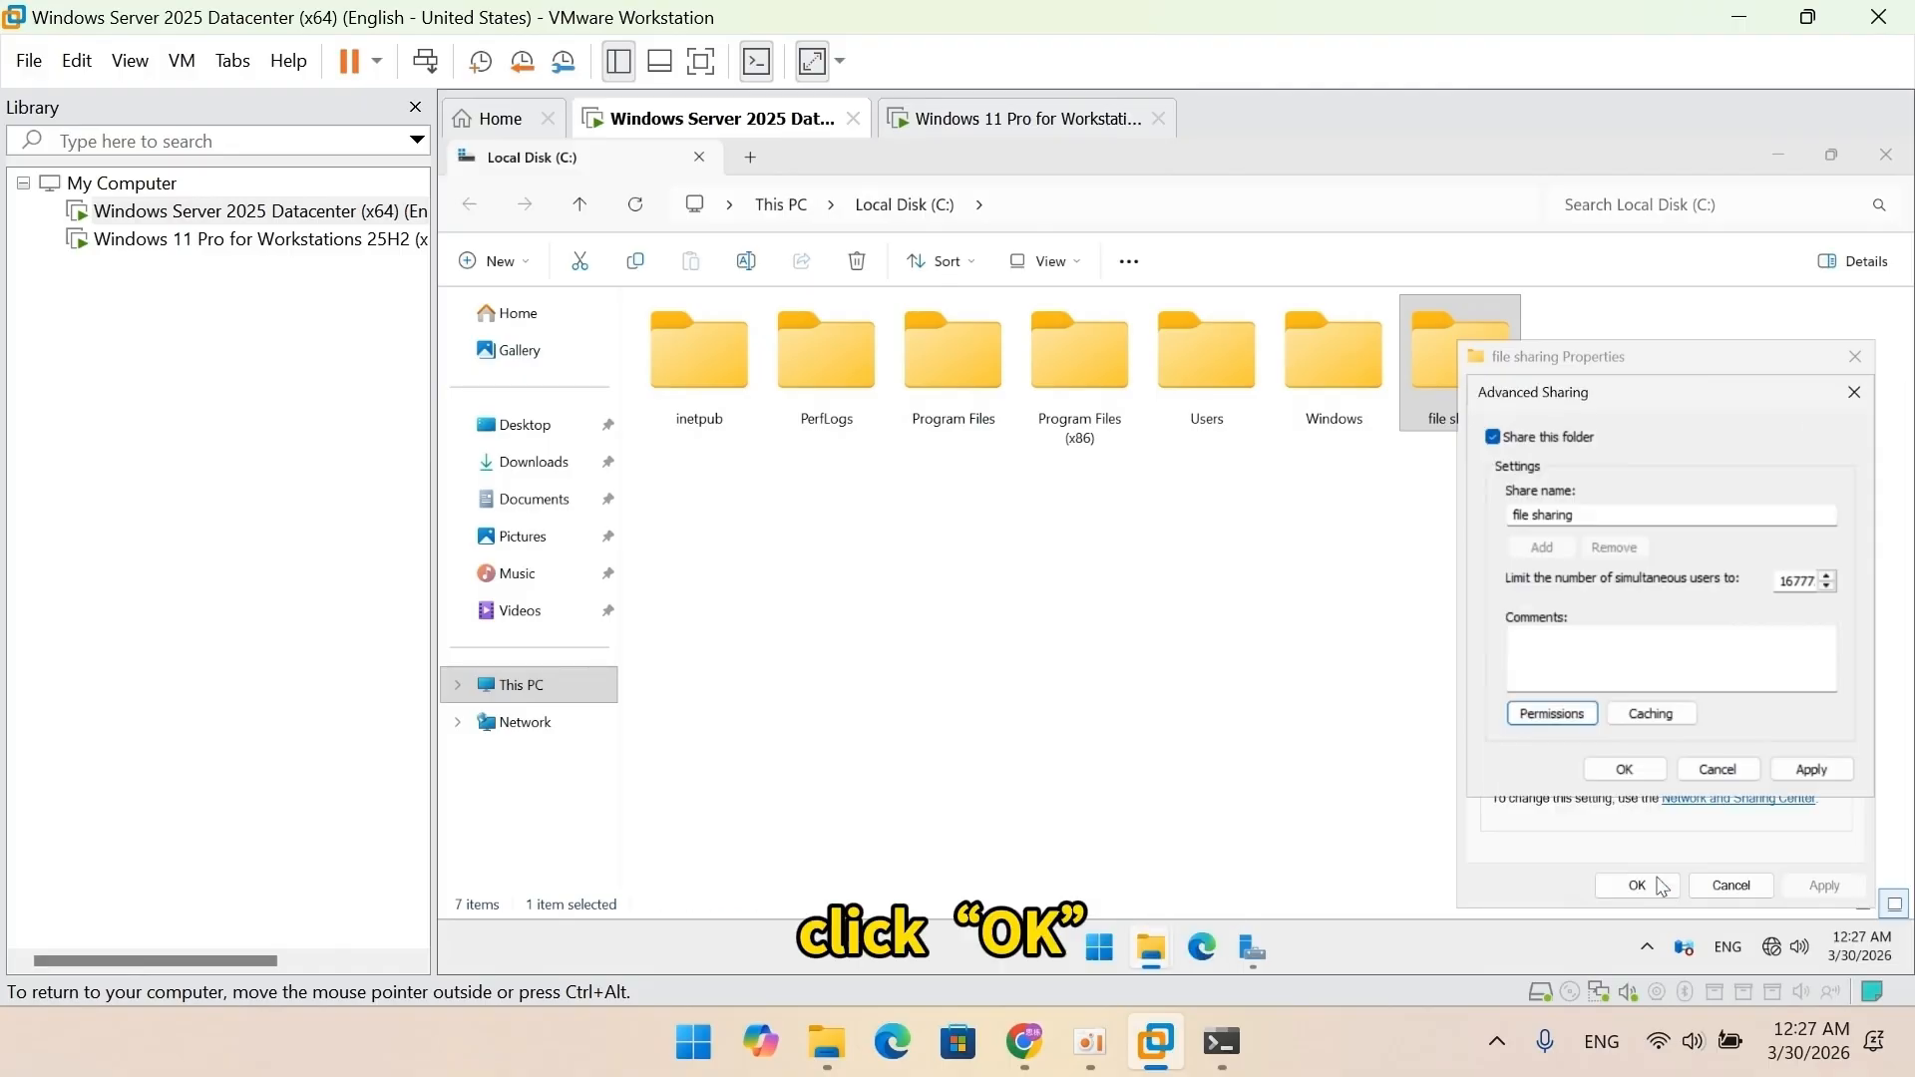
{"action": "left_click", "coordinate": [1643, 773]}
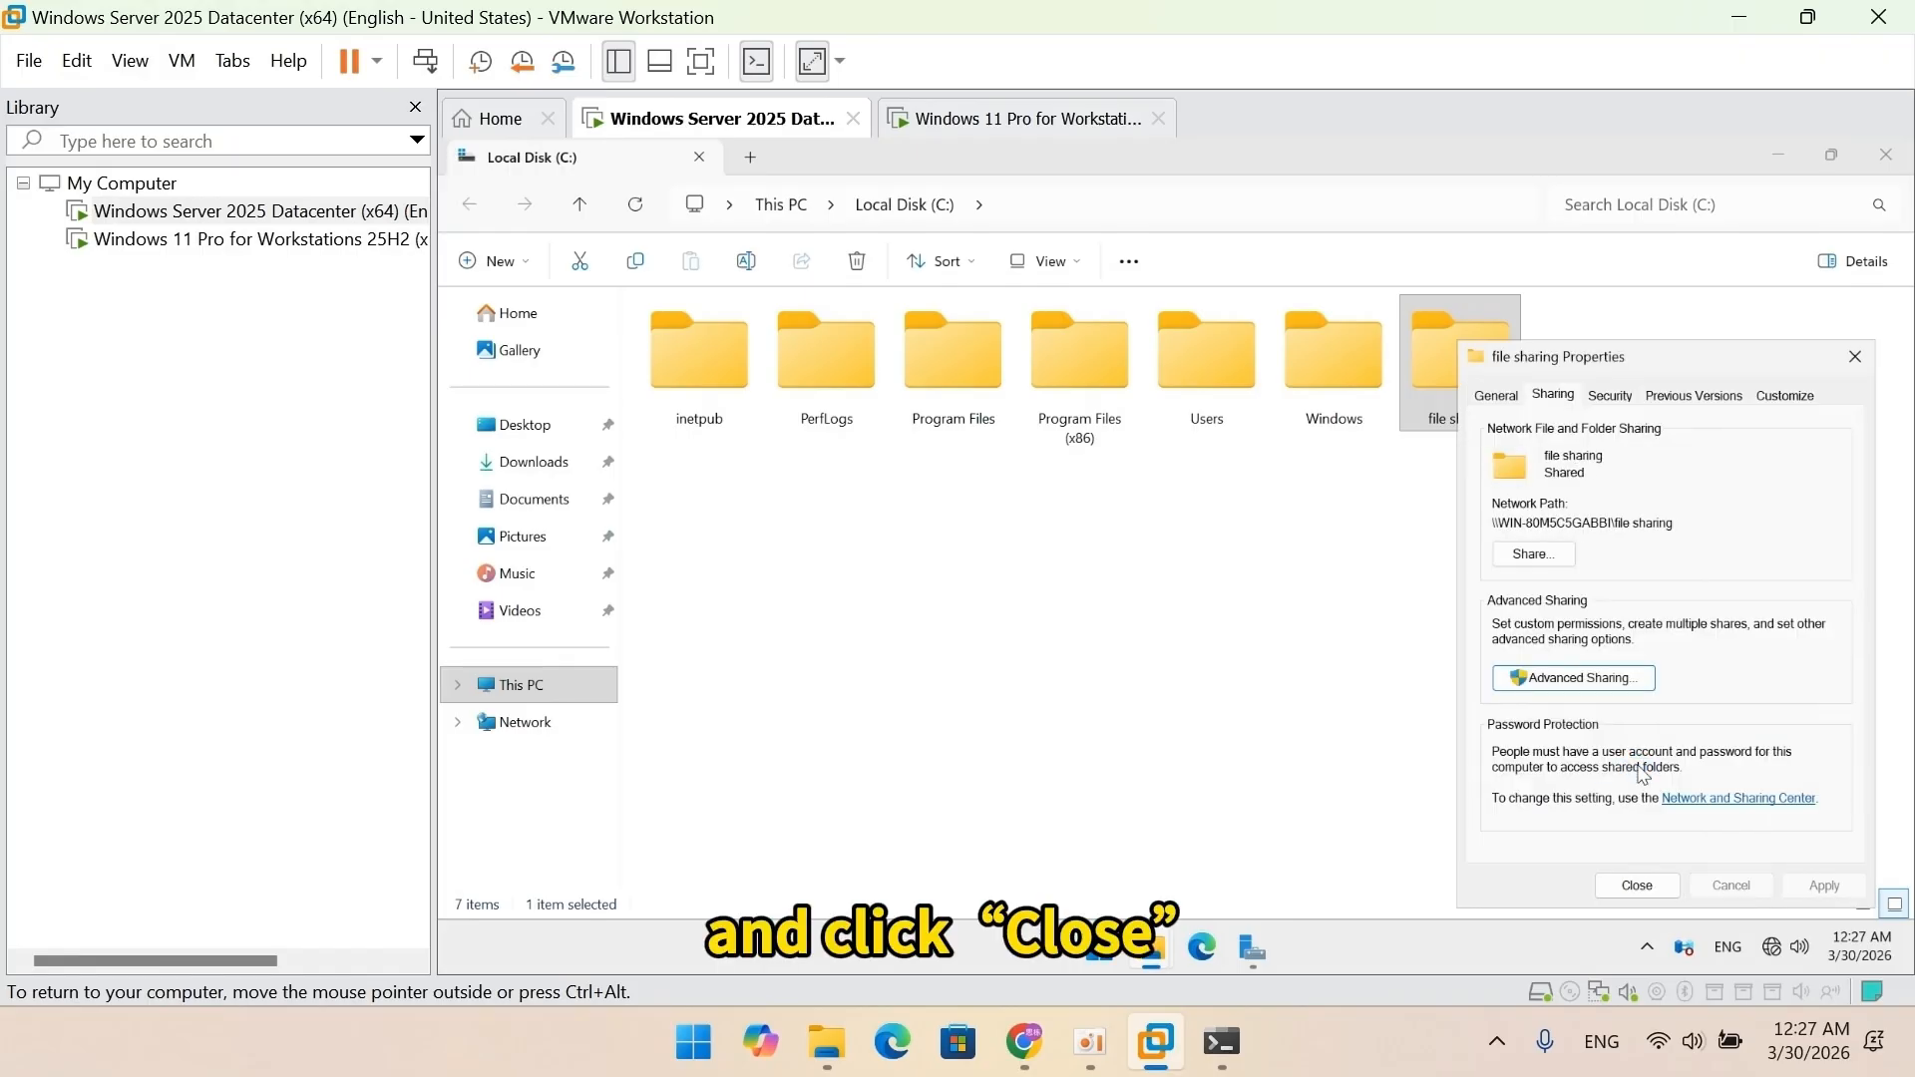
{"action": "left_click", "coordinate": [1637, 885]}
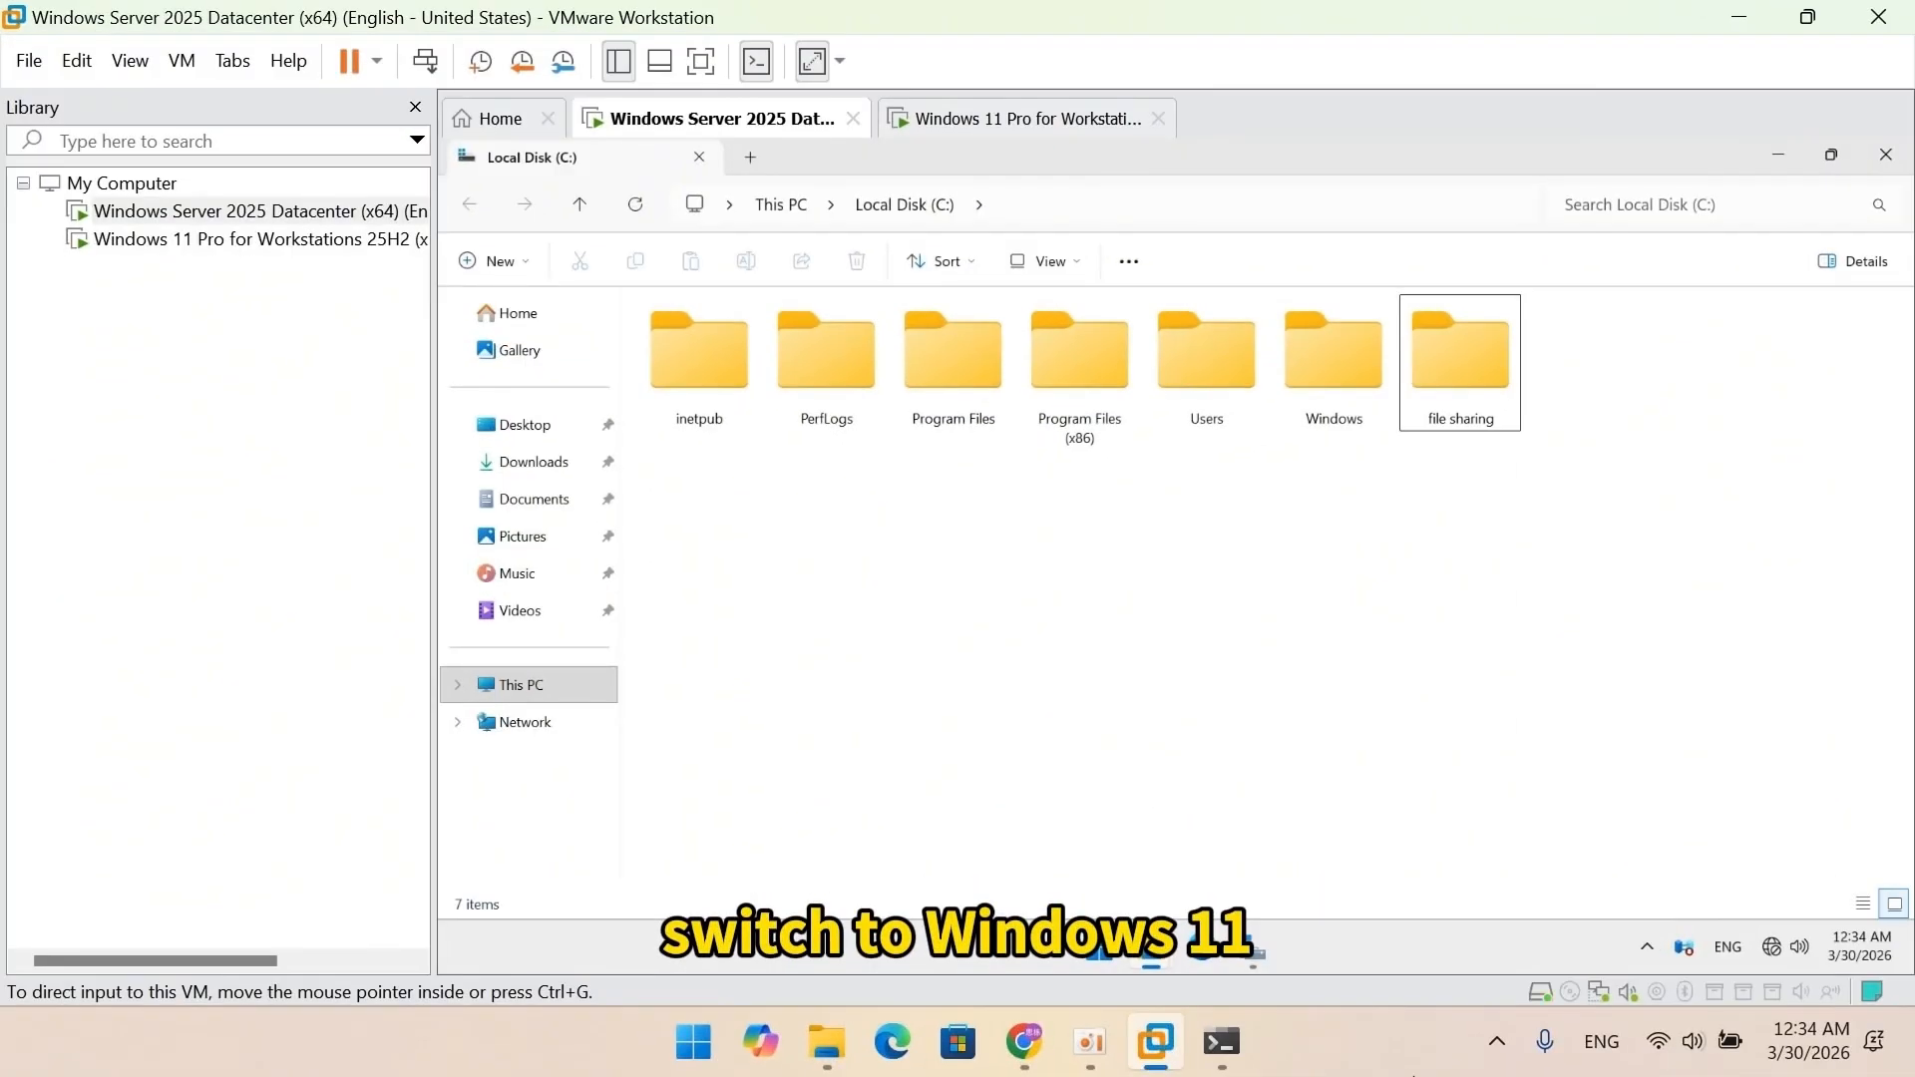
On the Windows 11 VM, open This PC and browse to \\192.168.0.1.
{"action": "left_click", "coordinate": [1060, 122]}
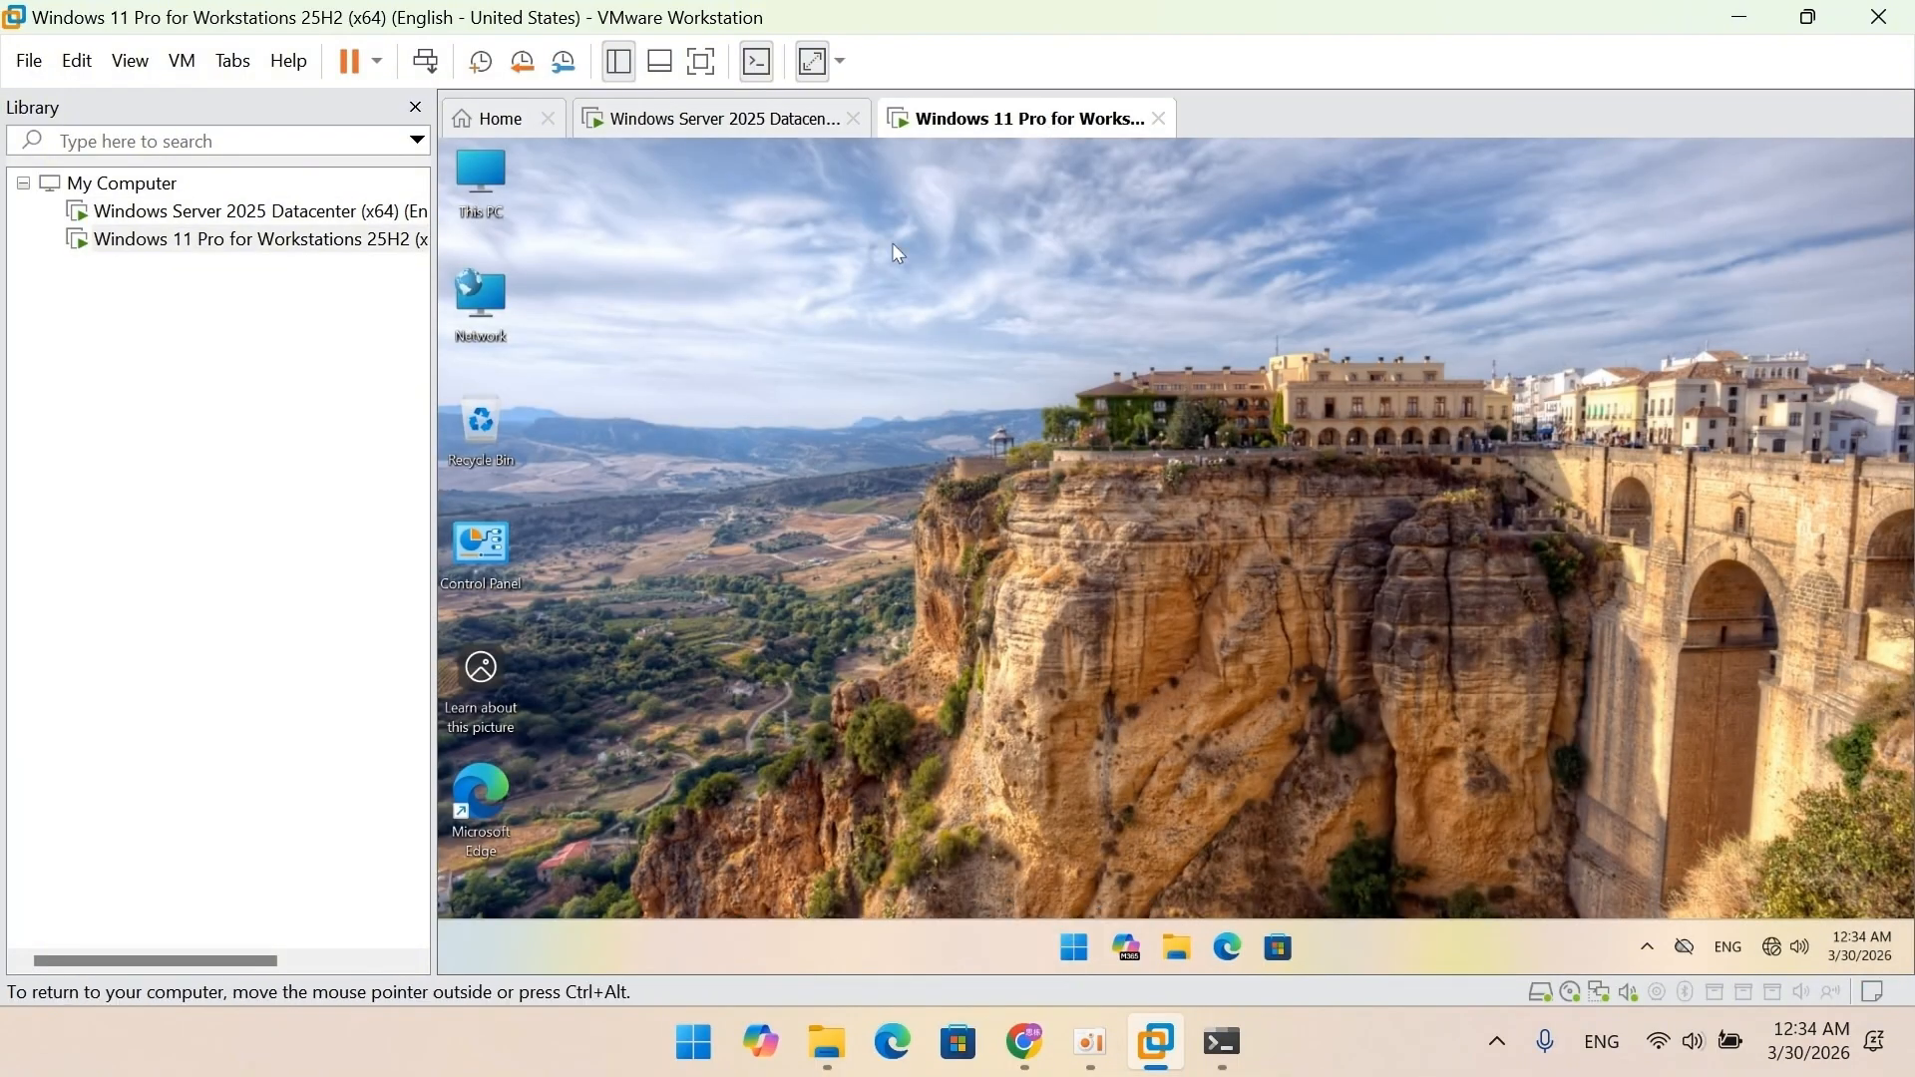
{"action": "double_click", "coordinate": [482, 179]}
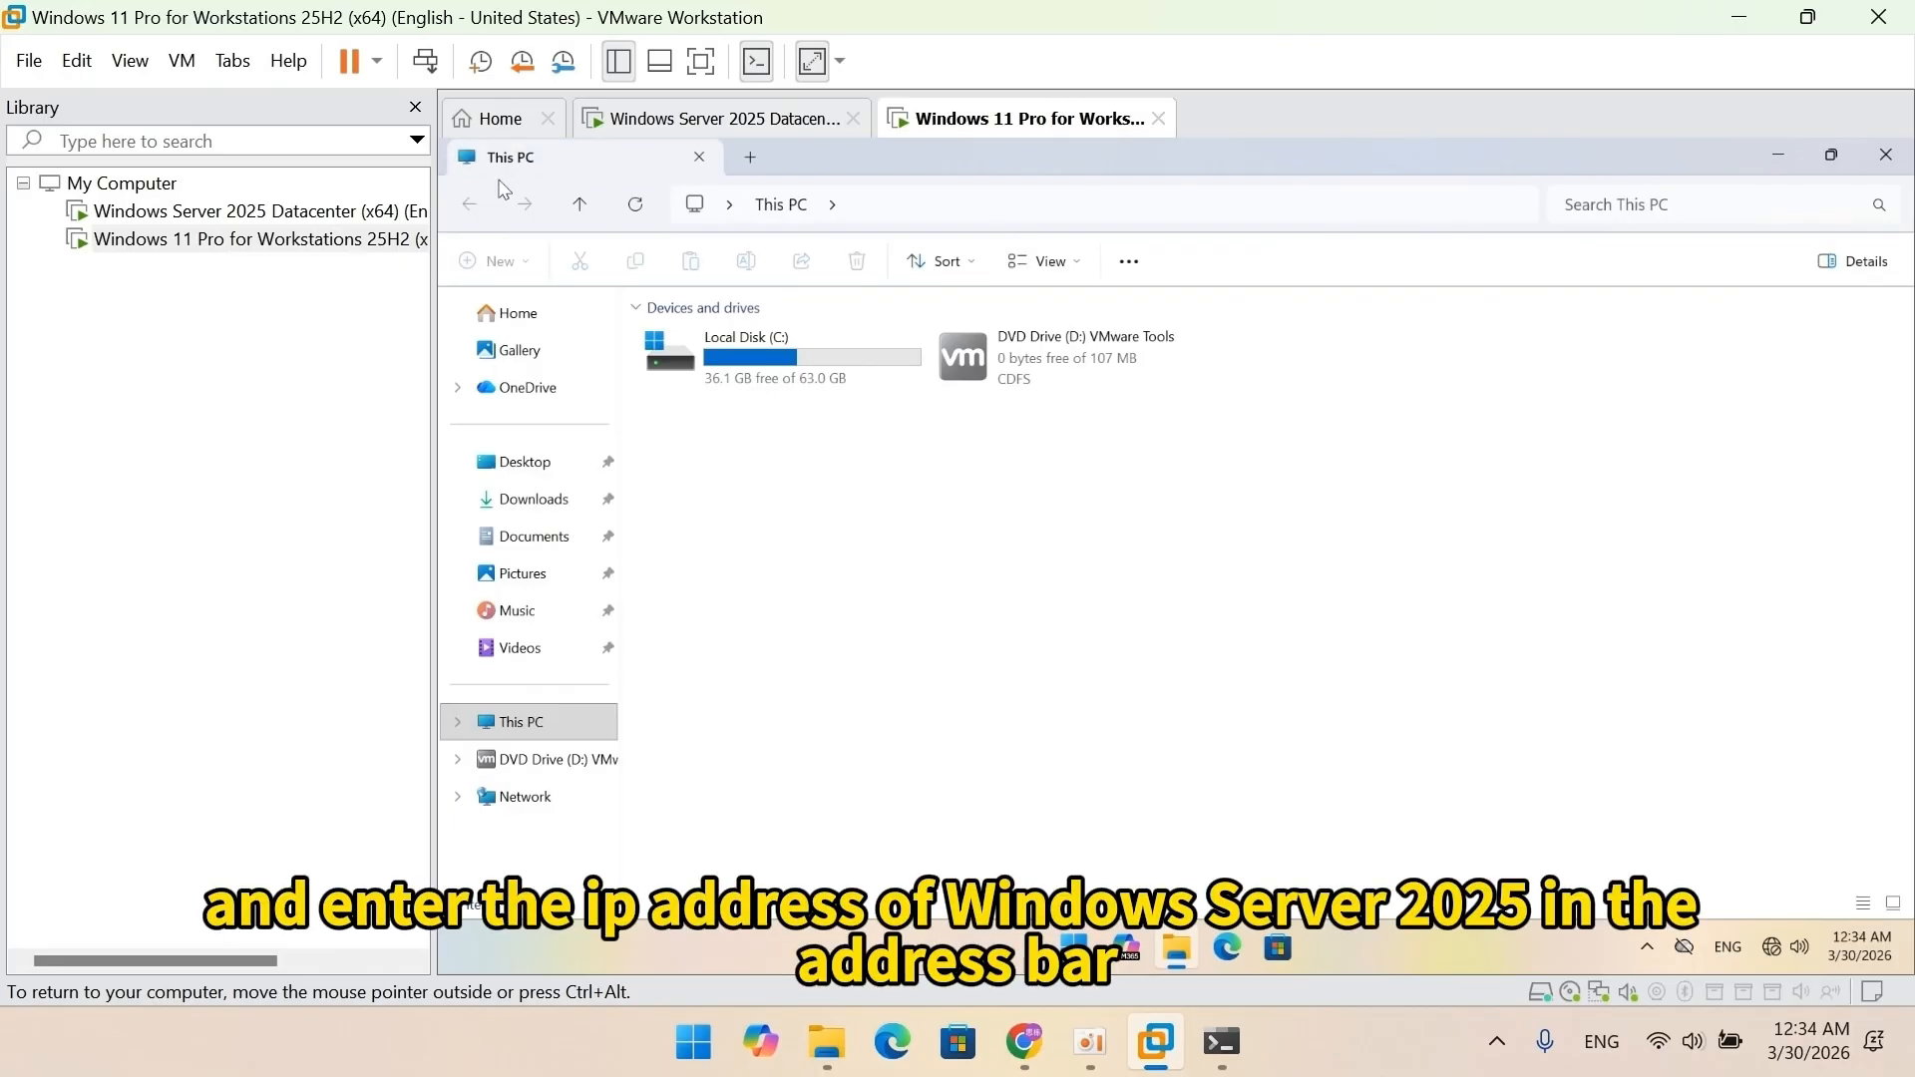
{"action": "left_click", "coordinate": [941, 204]}
{"action": "type", "text": "\\\\192."}
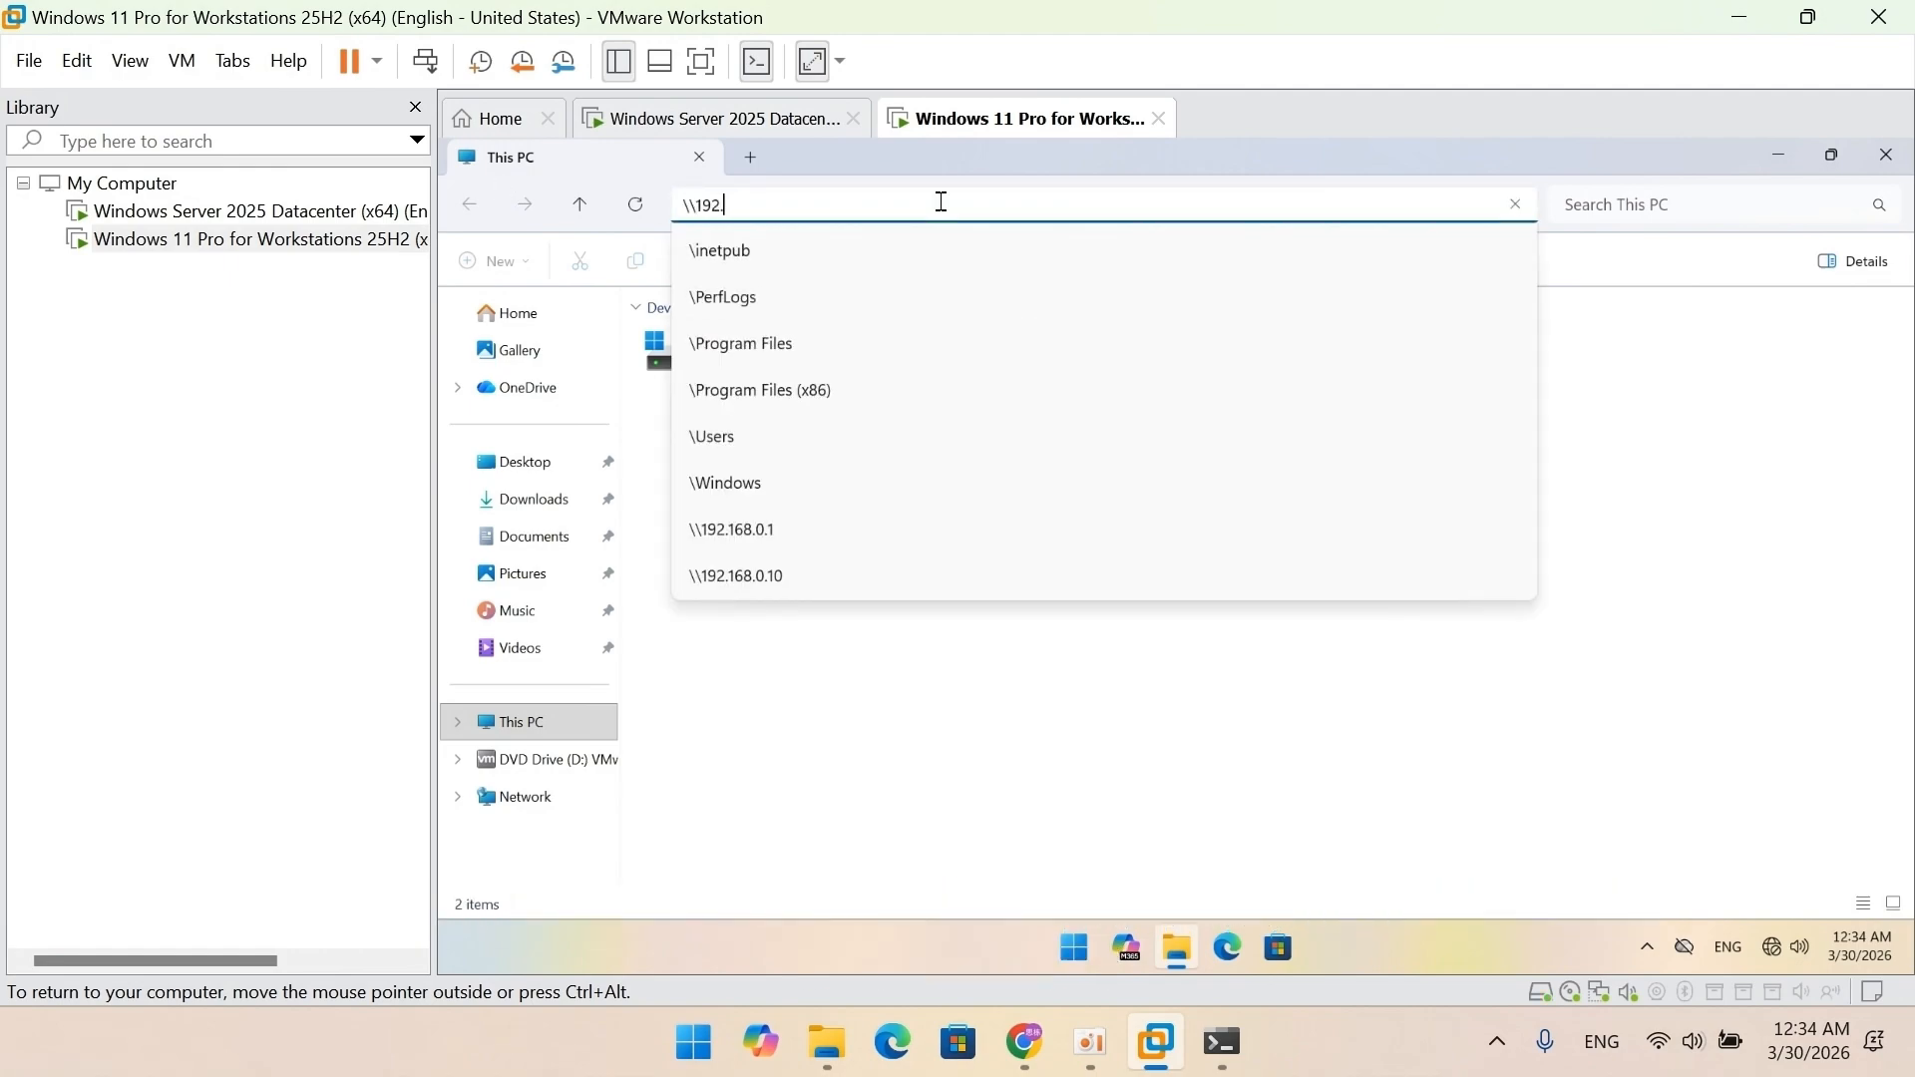
{"action": "type", "text": "168.0.1"}
{"action": "key", "text": "Return"}
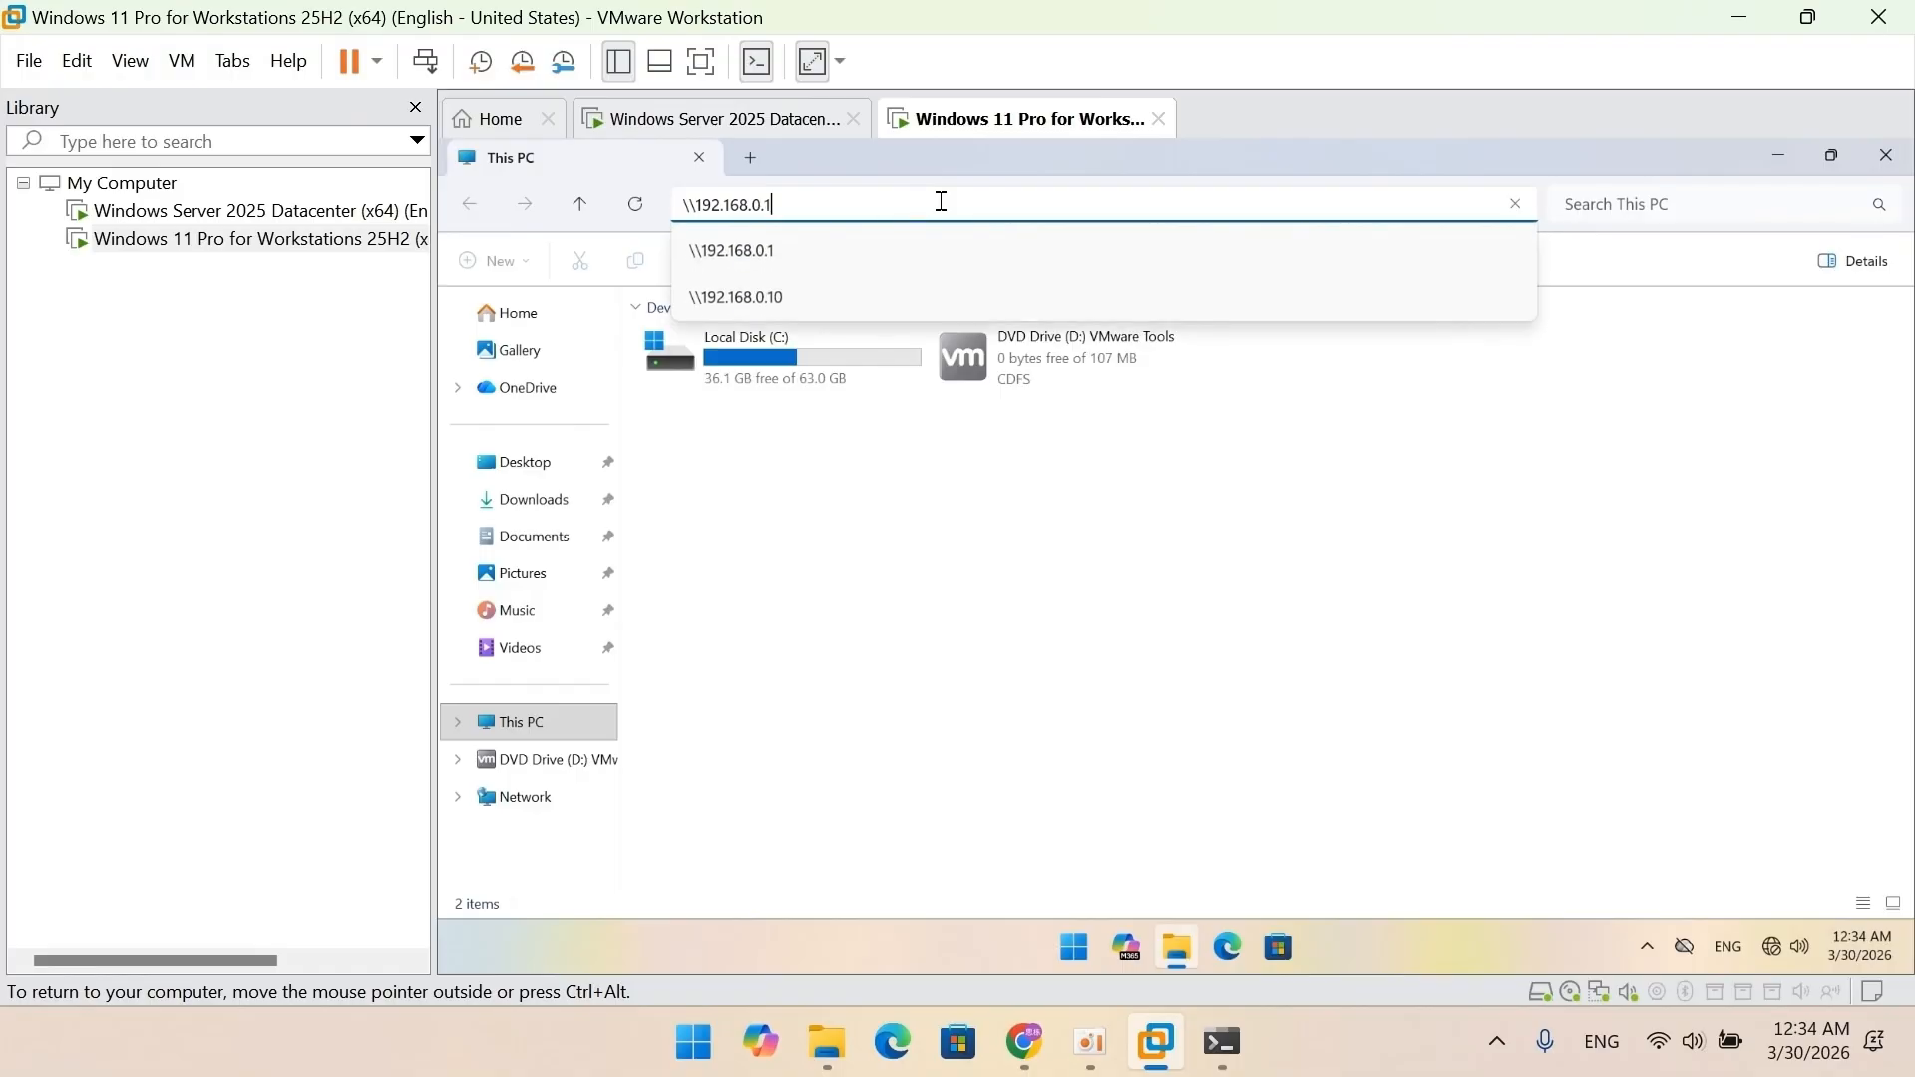
{"action": "key", "text": "Return"}
Sign in to the server as administrator with the account password.
{"action": "type", "text": "a"}
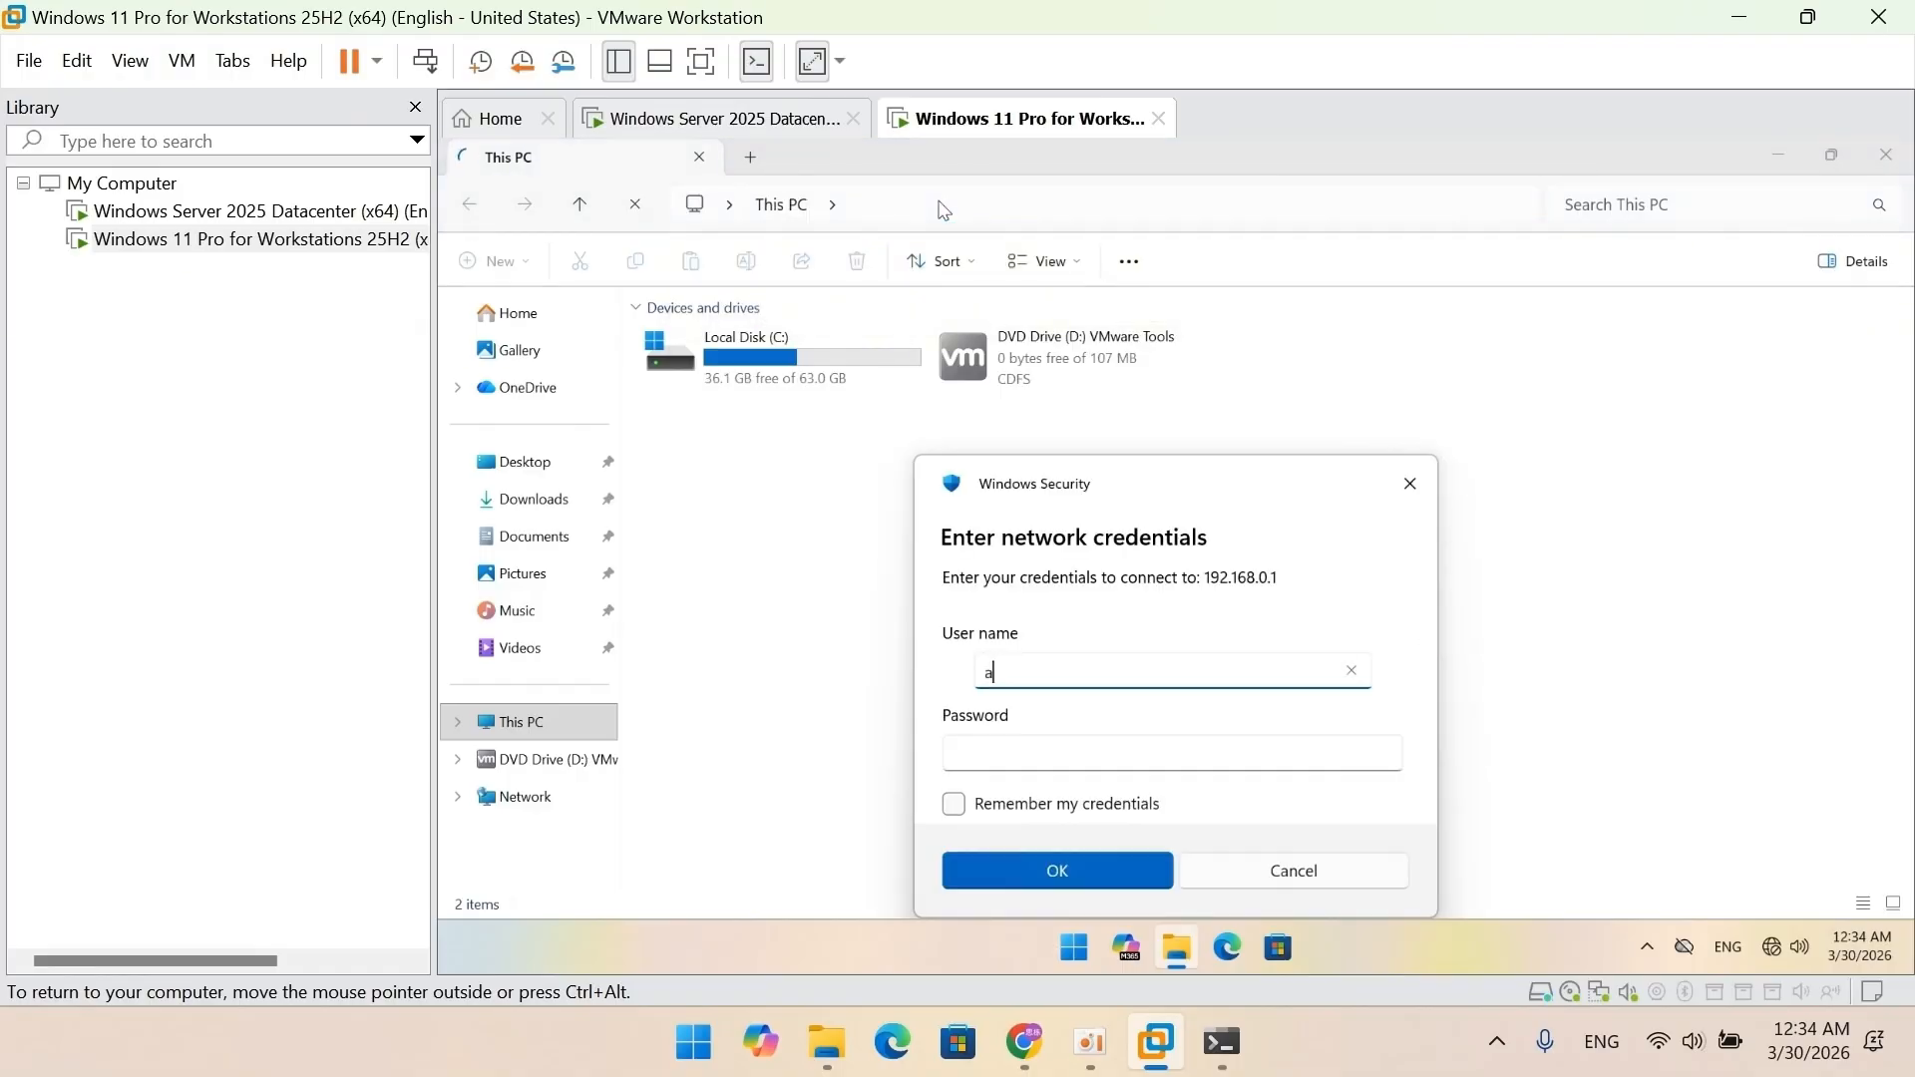
{"action": "type", "text": "dministrator"}
{"action": "left_click", "coordinate": [1090, 754]}
{"action": "type", "text": "••••••••••••••"}
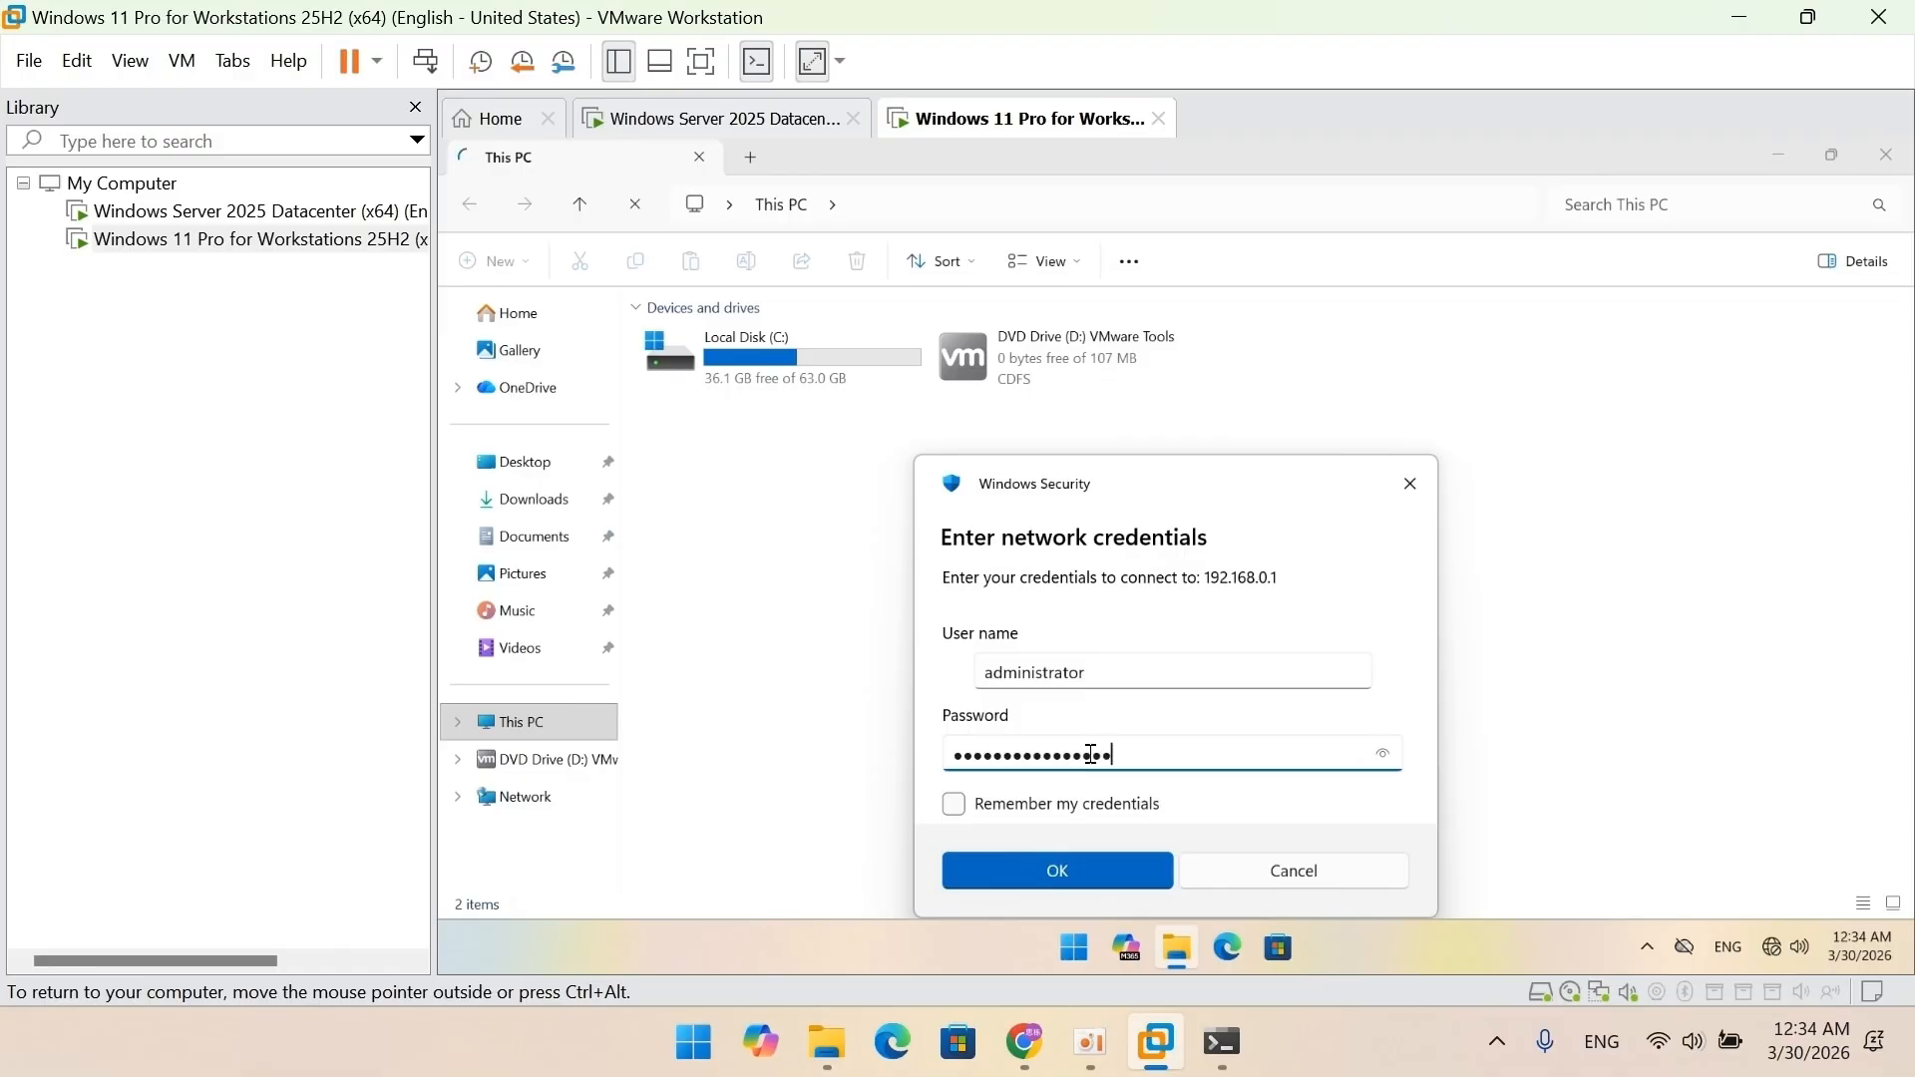
{"action": "left_click", "coordinate": [1078, 870]}
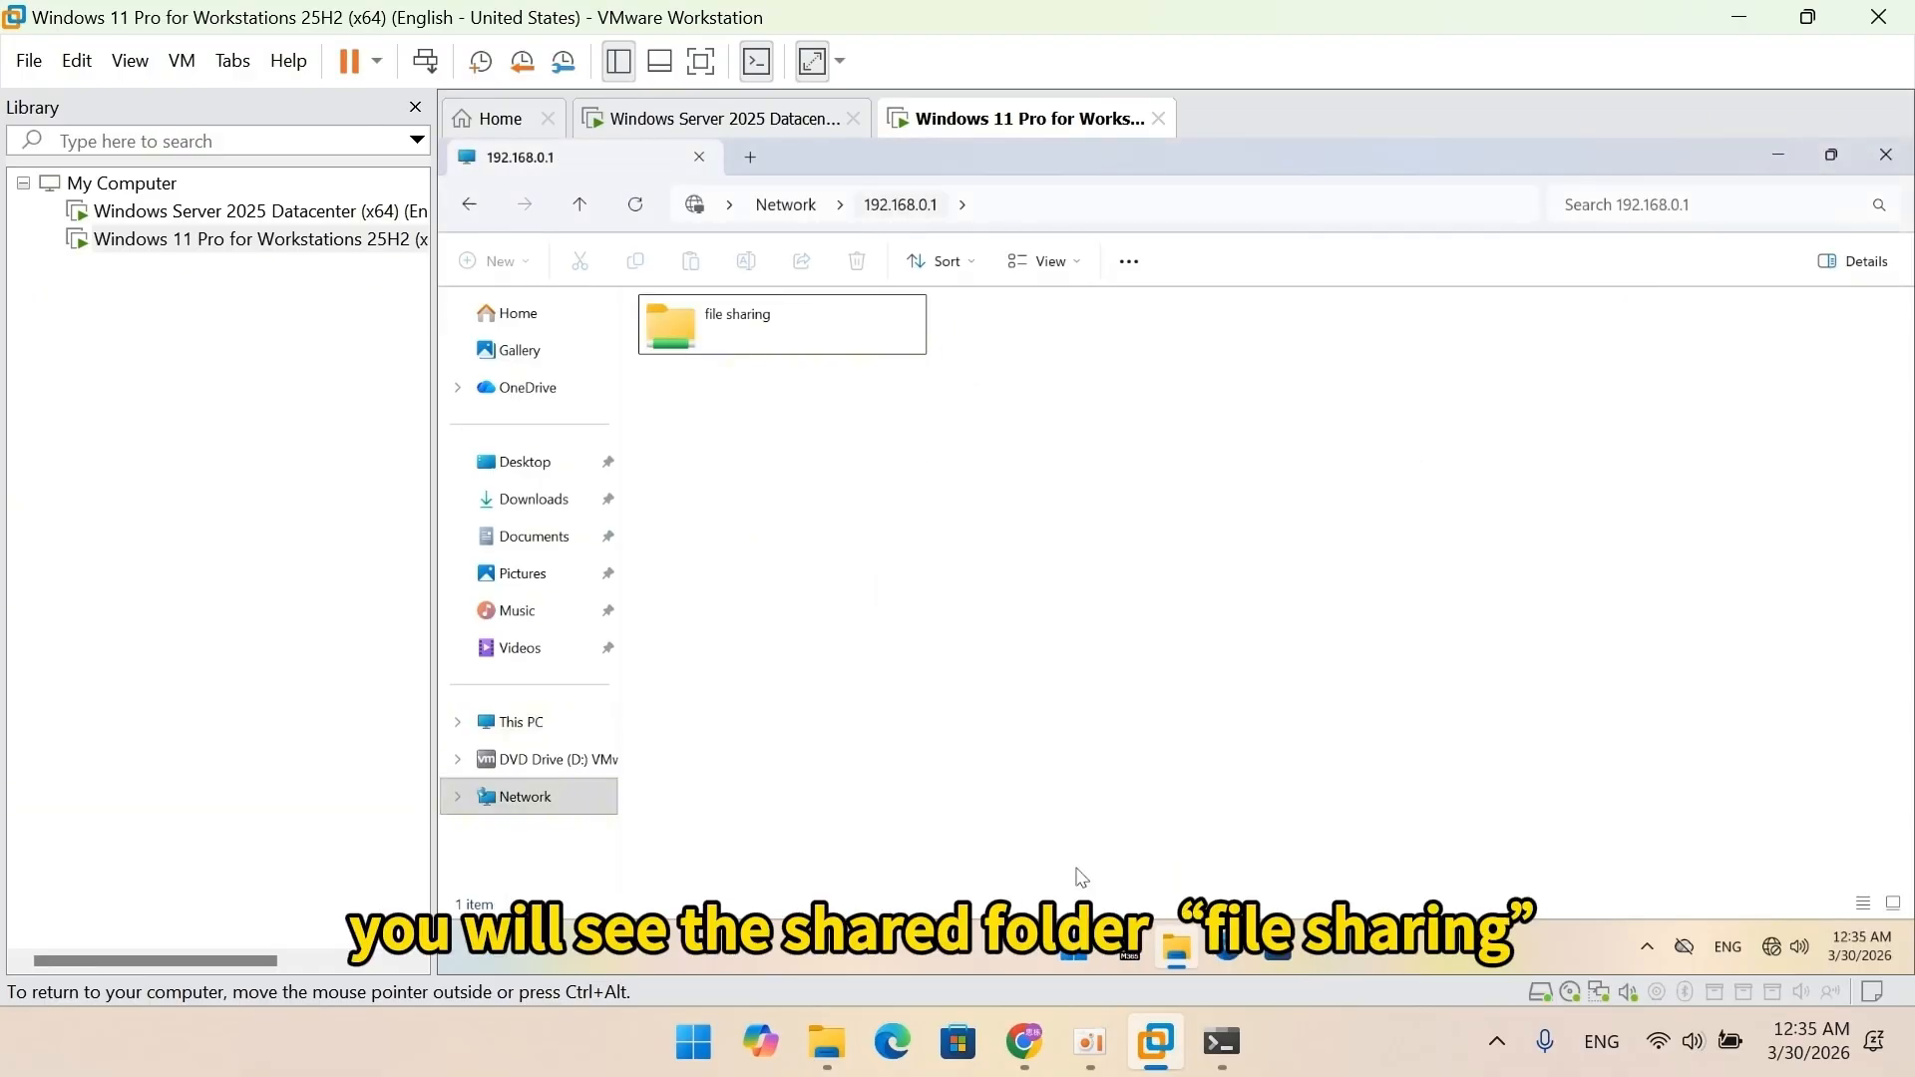
Open the shared 'file sharing' folder and create a text document named test.
{"action": "double_click", "coordinate": [788, 345]}
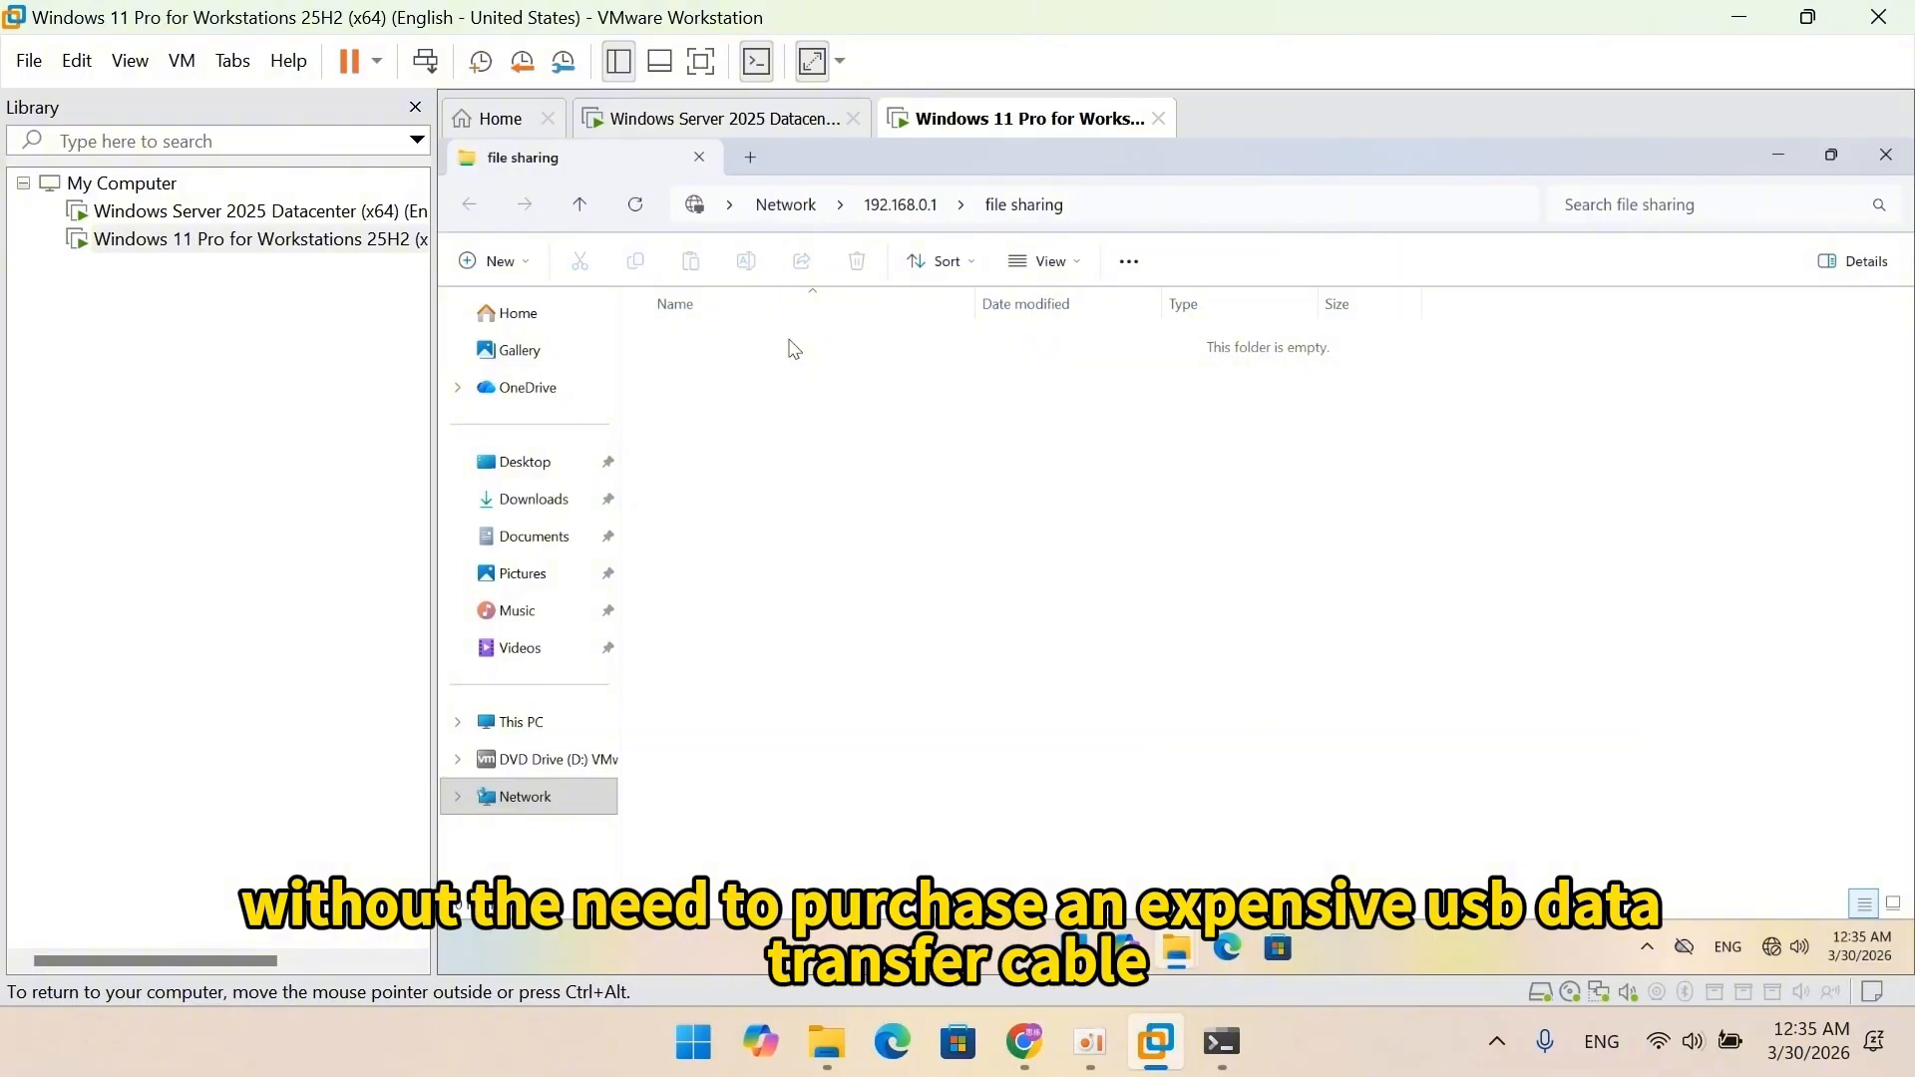
{"action": "right_click", "coordinate": [779, 520]}
{"action": "mouse_move", "coordinate": [878, 755]}
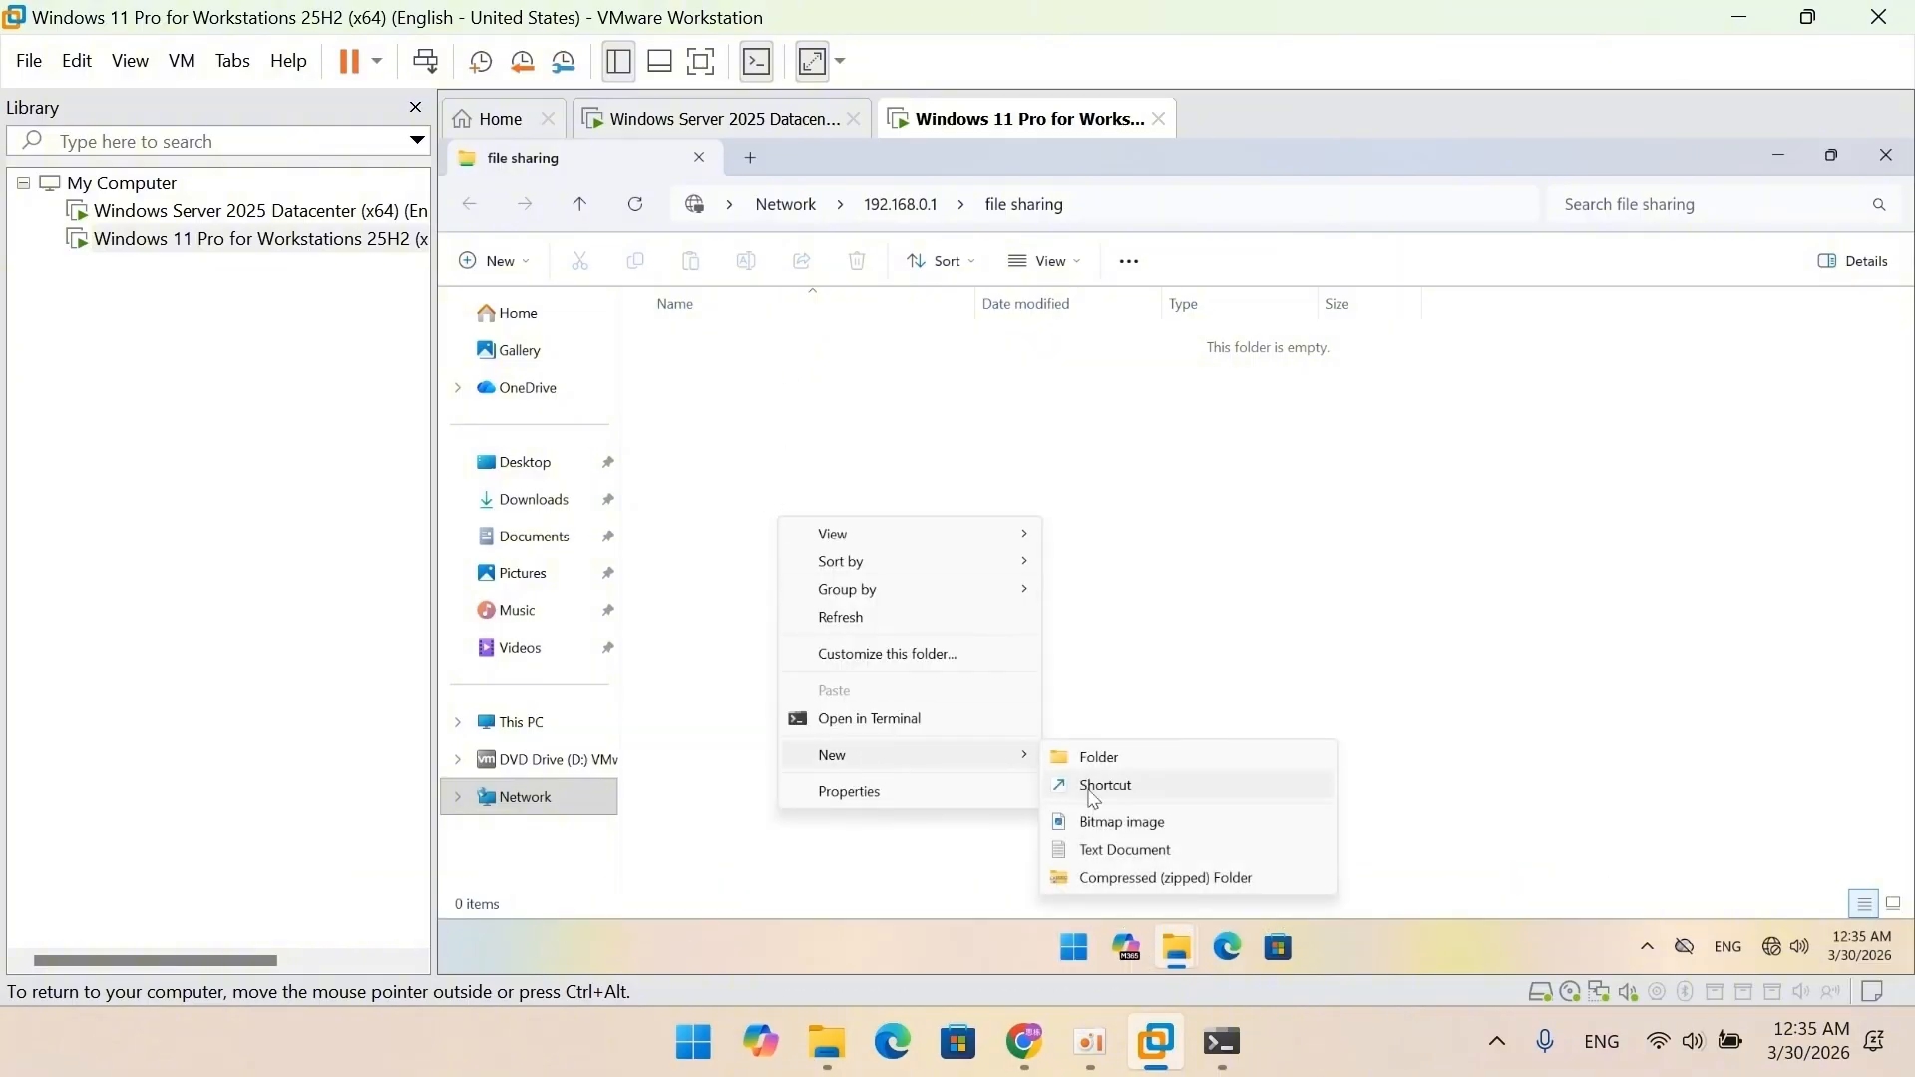
{"action": "left_click", "coordinate": [1125, 850]}
{"action": "type", "text": "test"}
{"action": "left_click", "coordinate": [999, 655]}
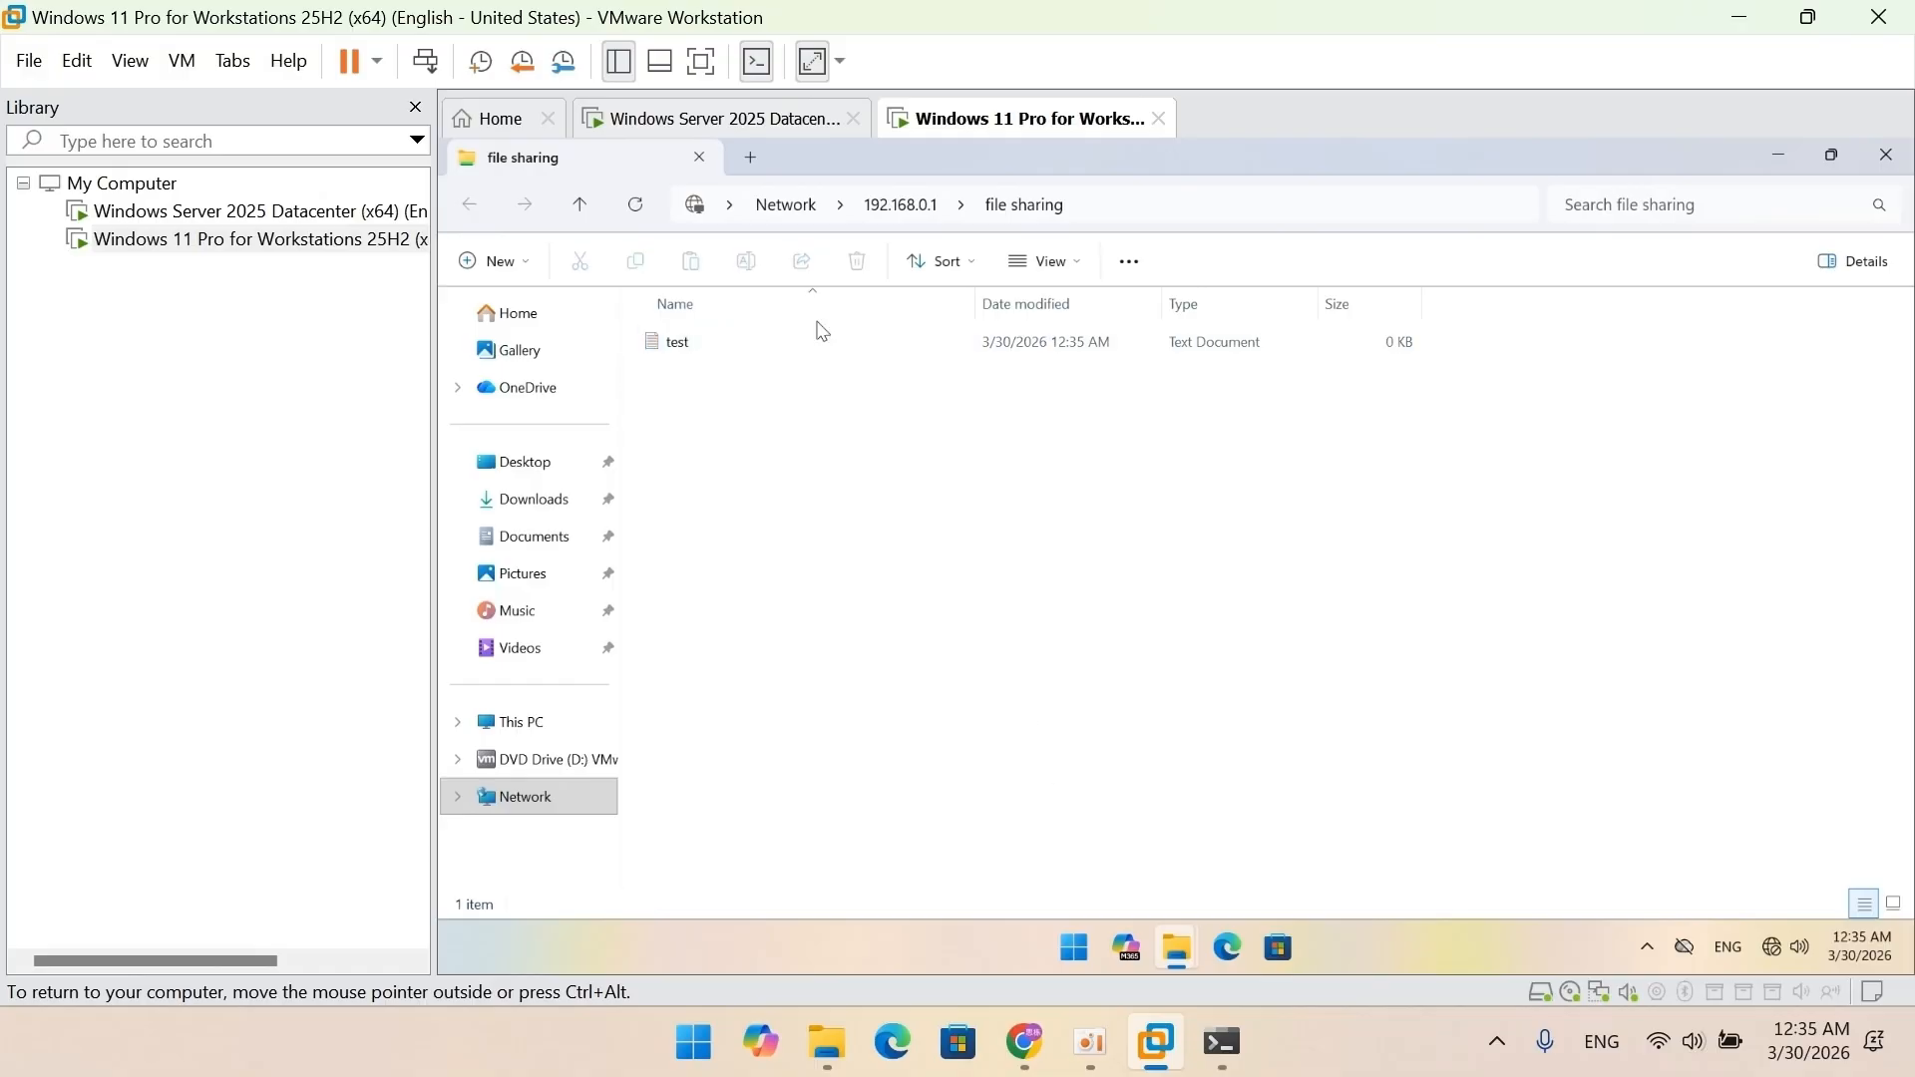
Write hello into test, save and close it, then delete the test file.
{"action": "double_click", "coordinate": [804, 351]}
{"action": "type", "text": "he"}
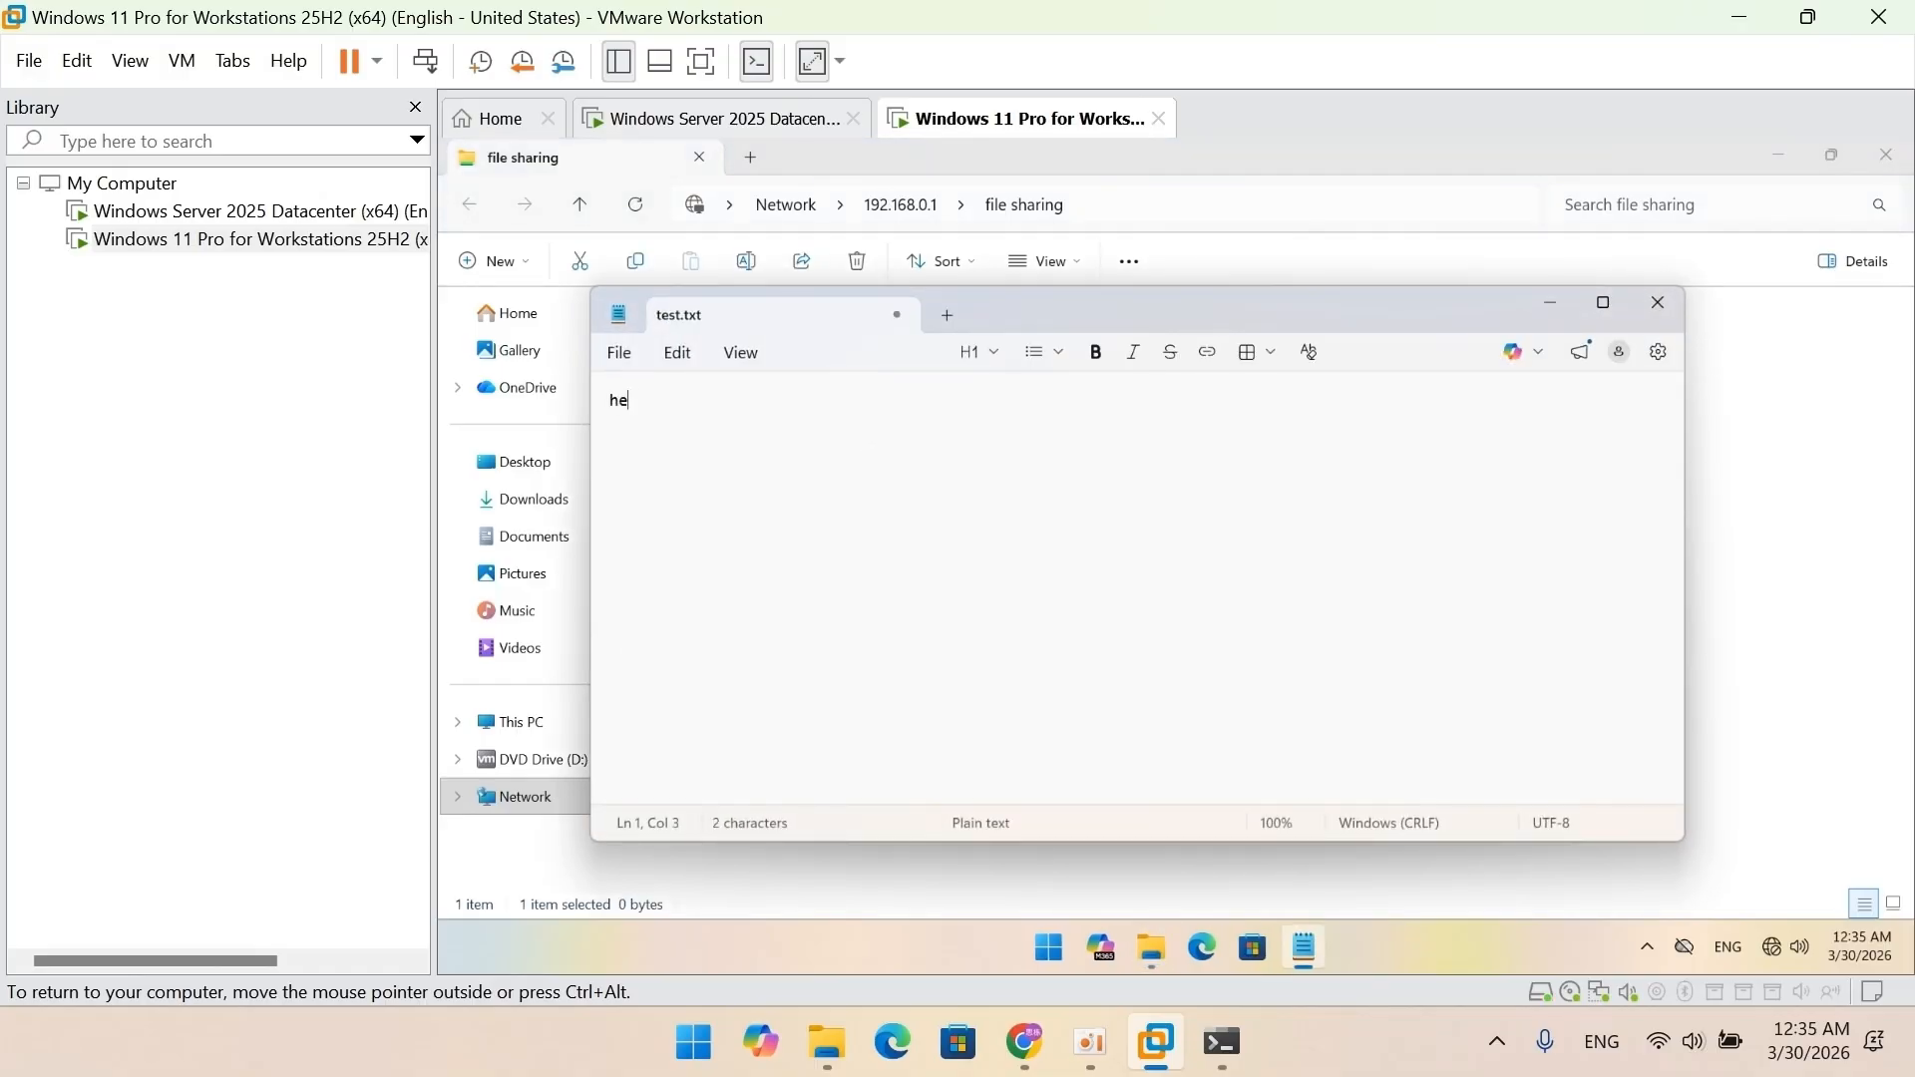
{"action": "type", "text": "llo"}
{"action": "left_click", "coordinate": [629, 358]}
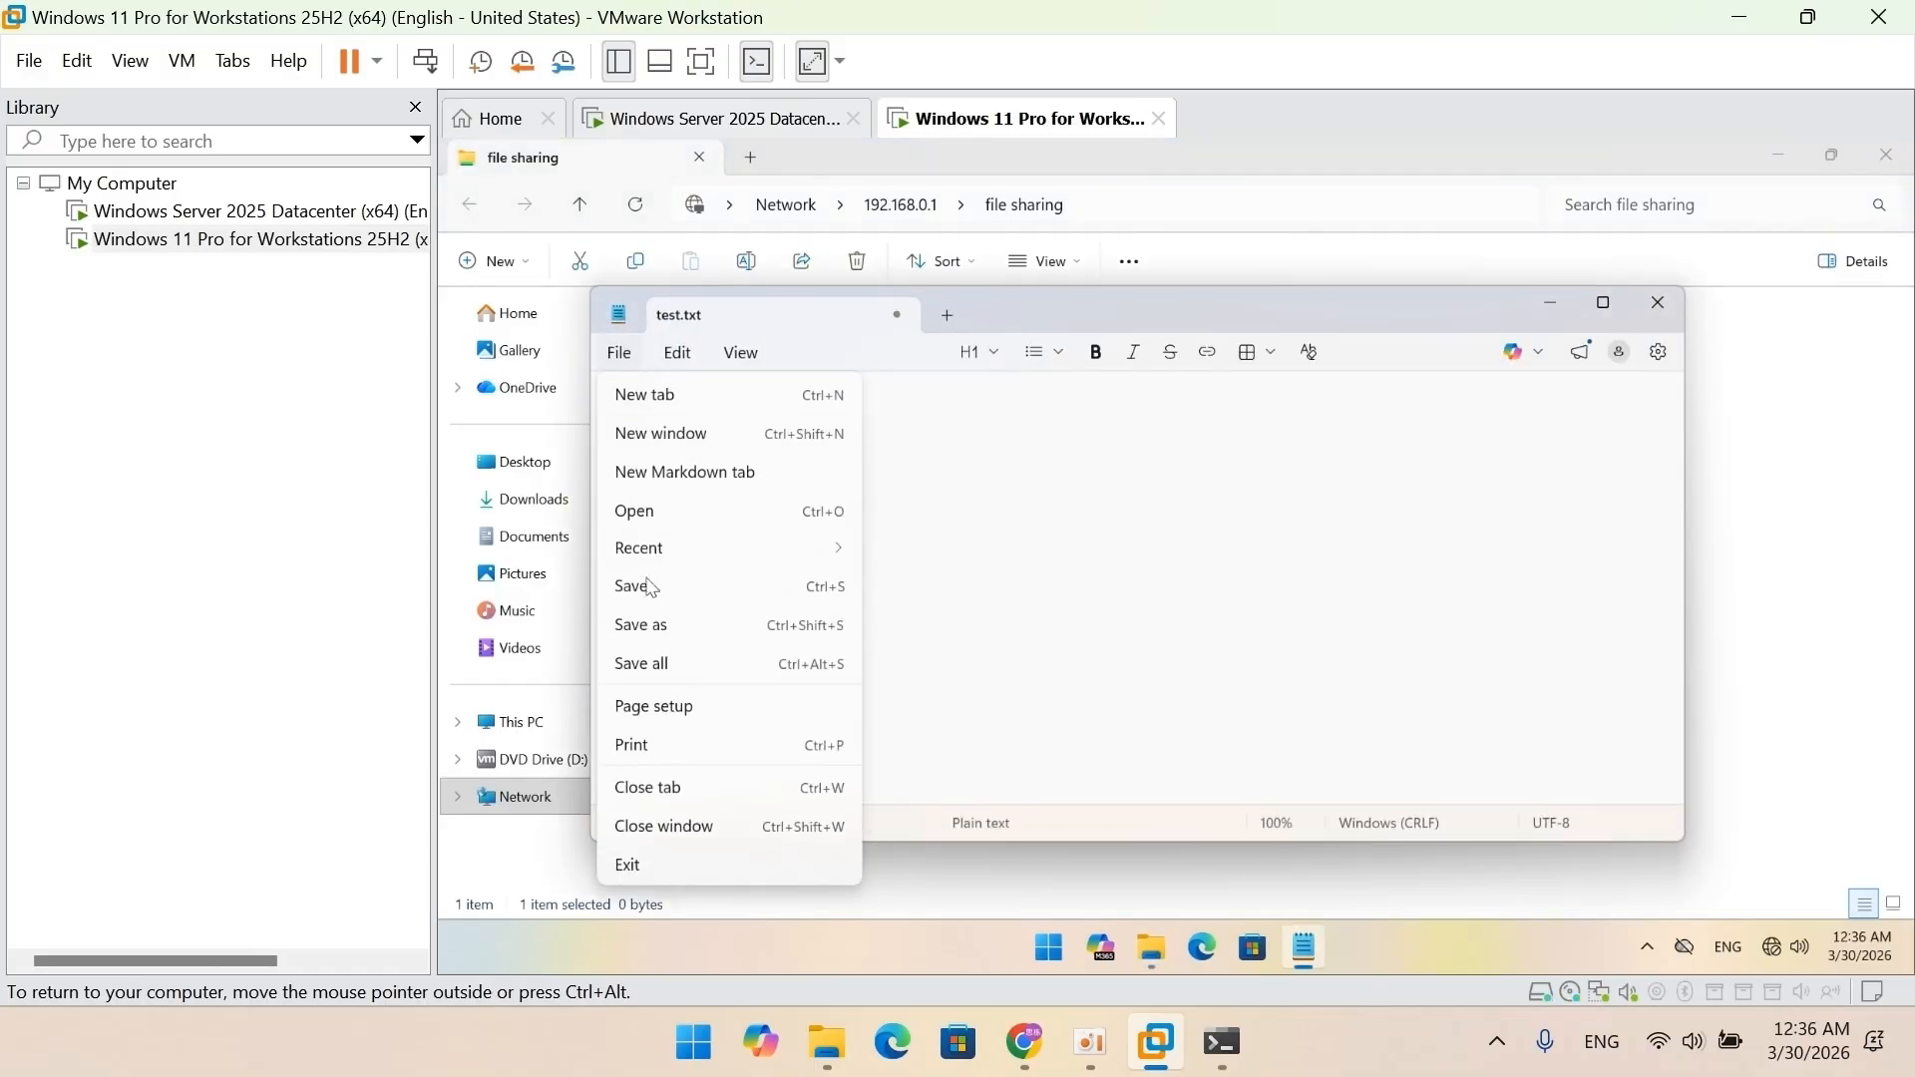
{"action": "left_click", "coordinate": [650, 587]}
{"action": "left_click", "coordinate": [1658, 303]}
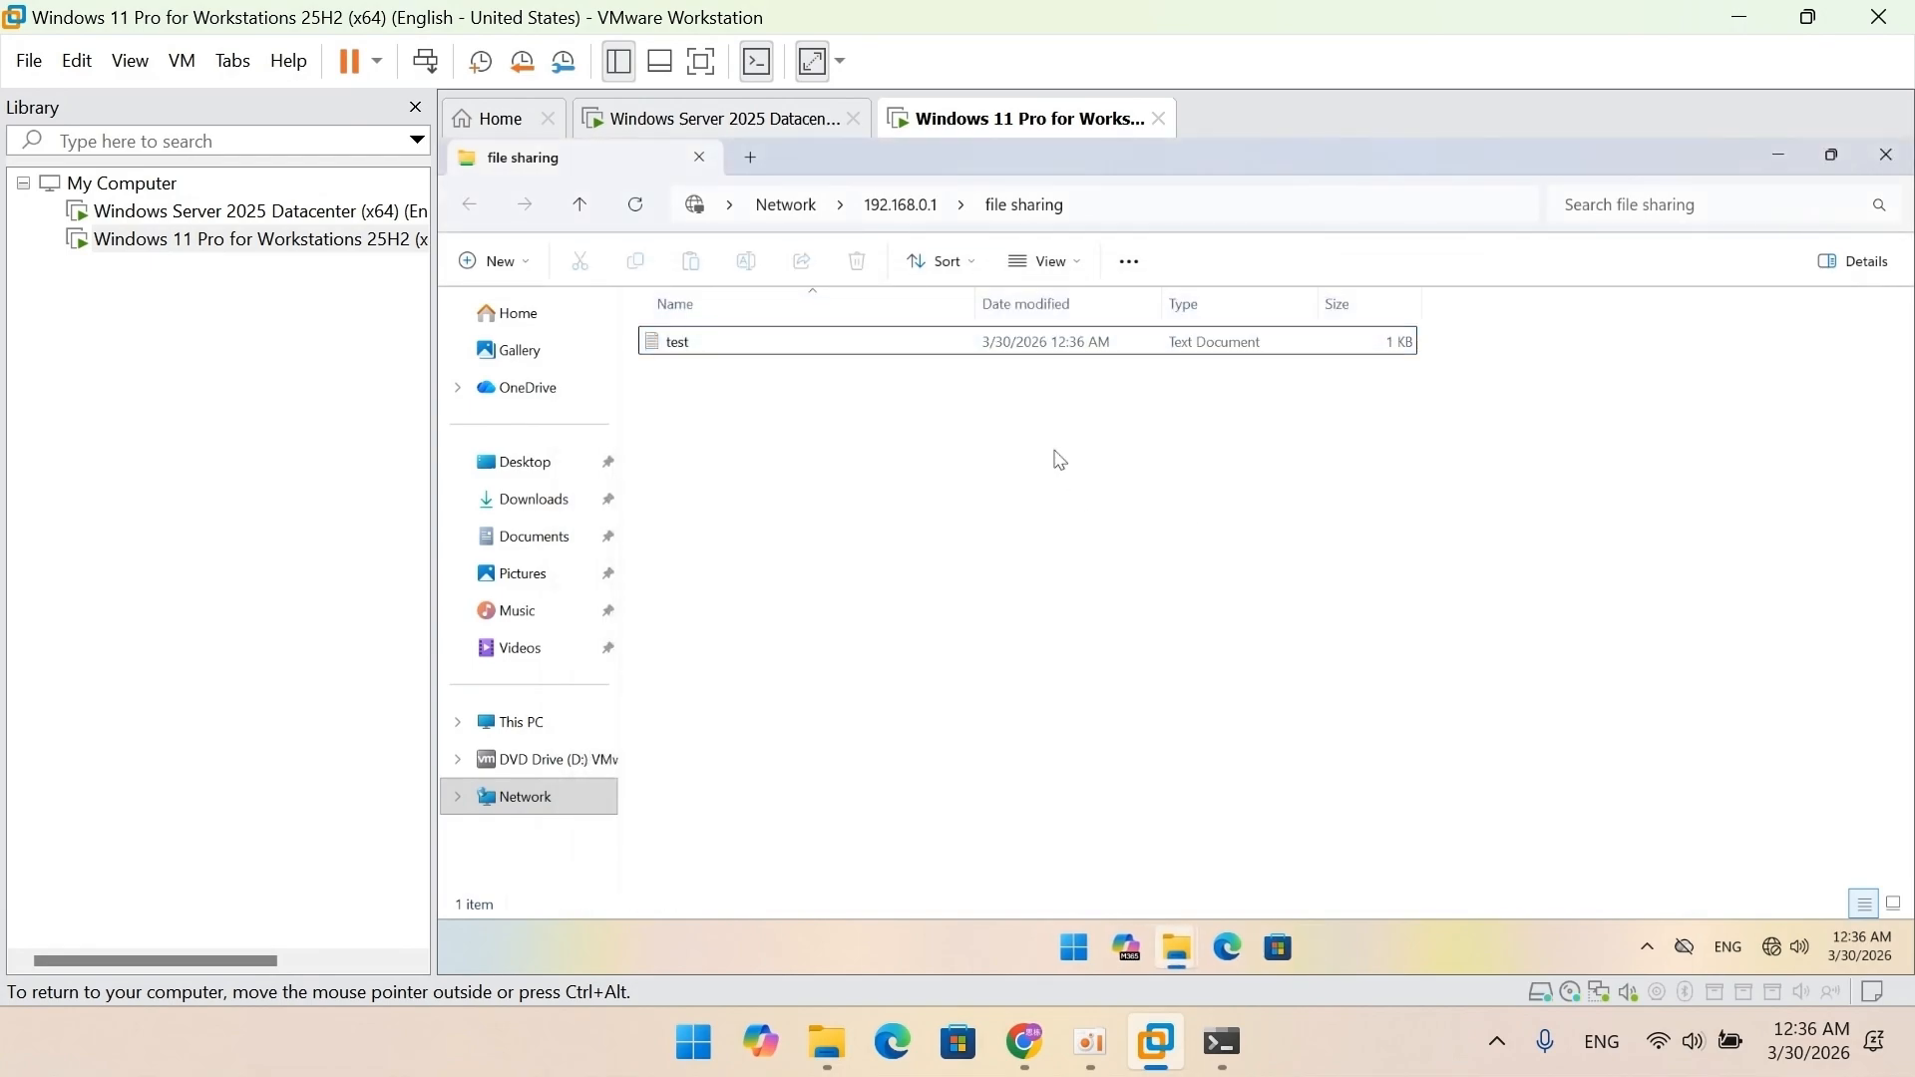
{"action": "right_click", "coordinate": [681, 350]}
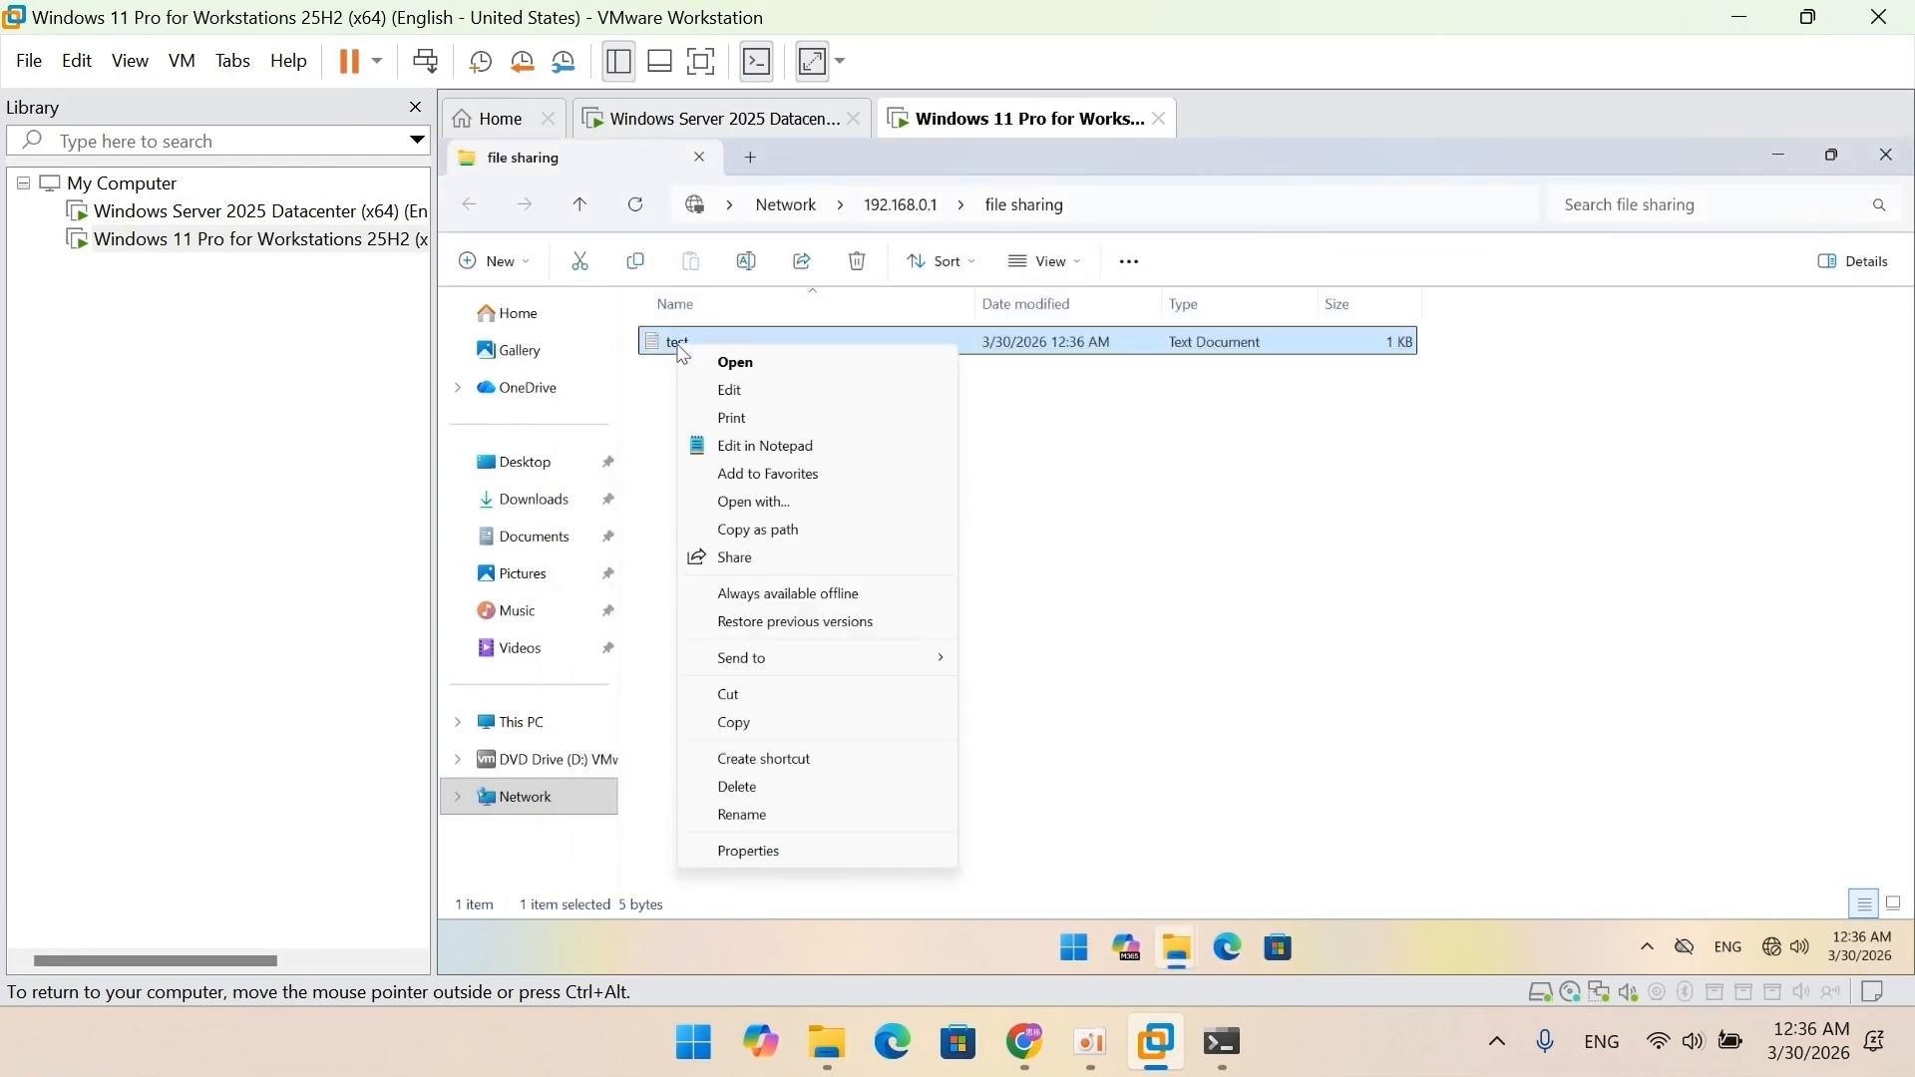
{"action": "left_click", "coordinate": [739, 787]}
{"action": "left_click", "coordinate": [1257, 607]}
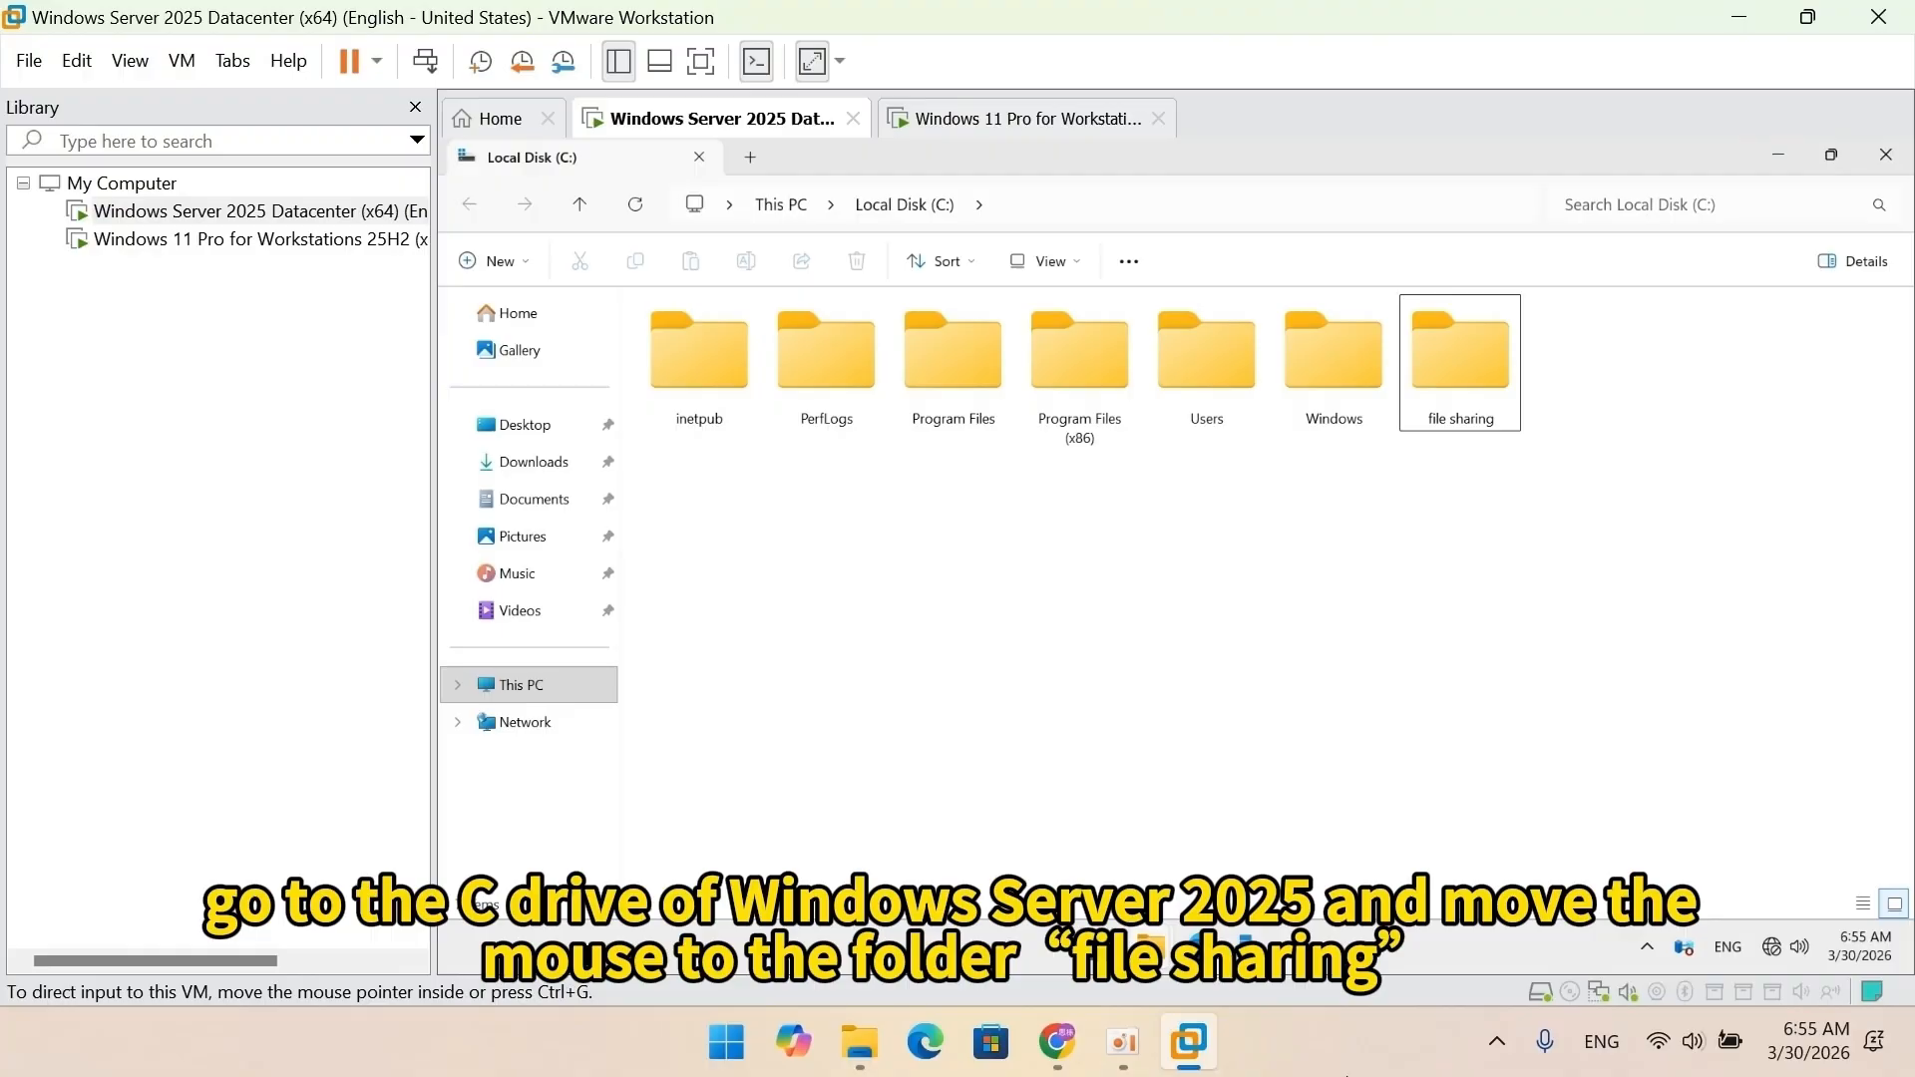
In the folder's Advanced Security Settings, disable inheritance and remove all inherited permissions.
{"action": "left_click", "coordinate": [1481, 385]}
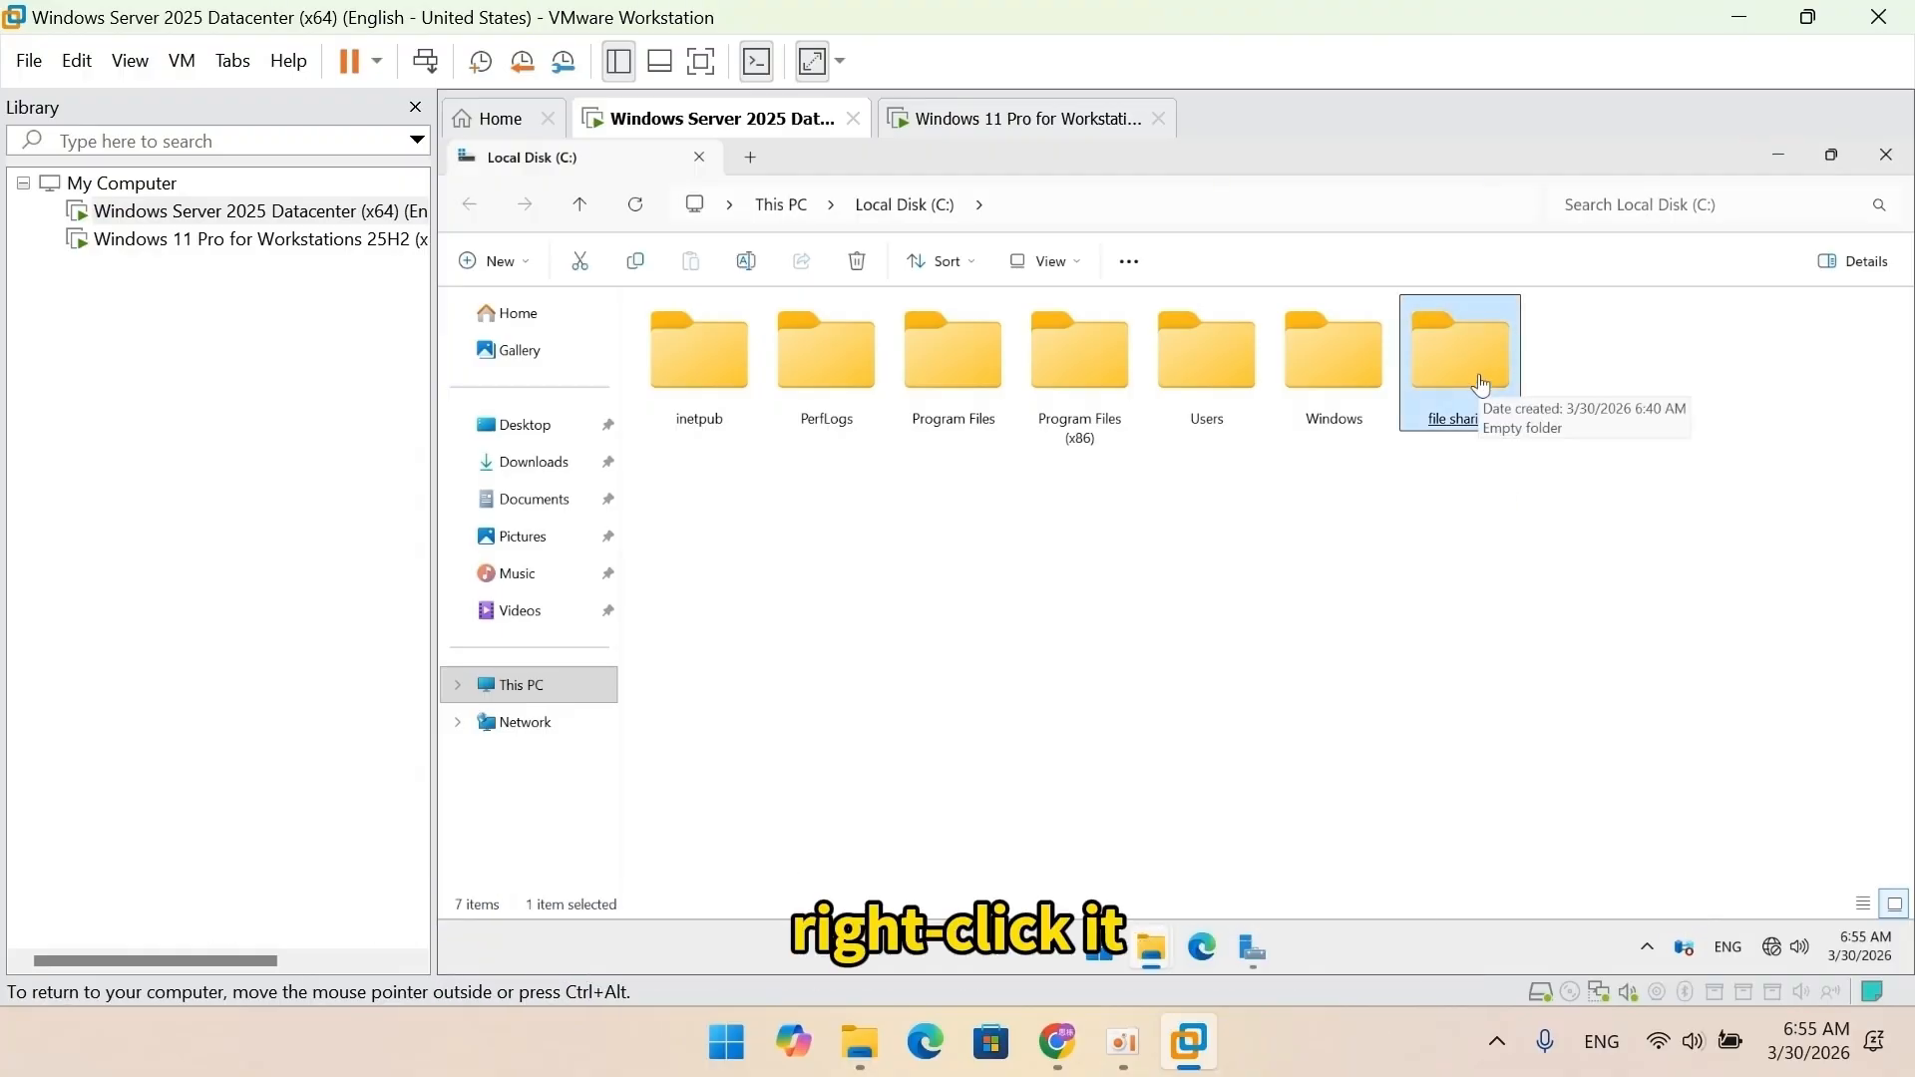
{"action": "right_click", "coordinate": [1483, 385]}
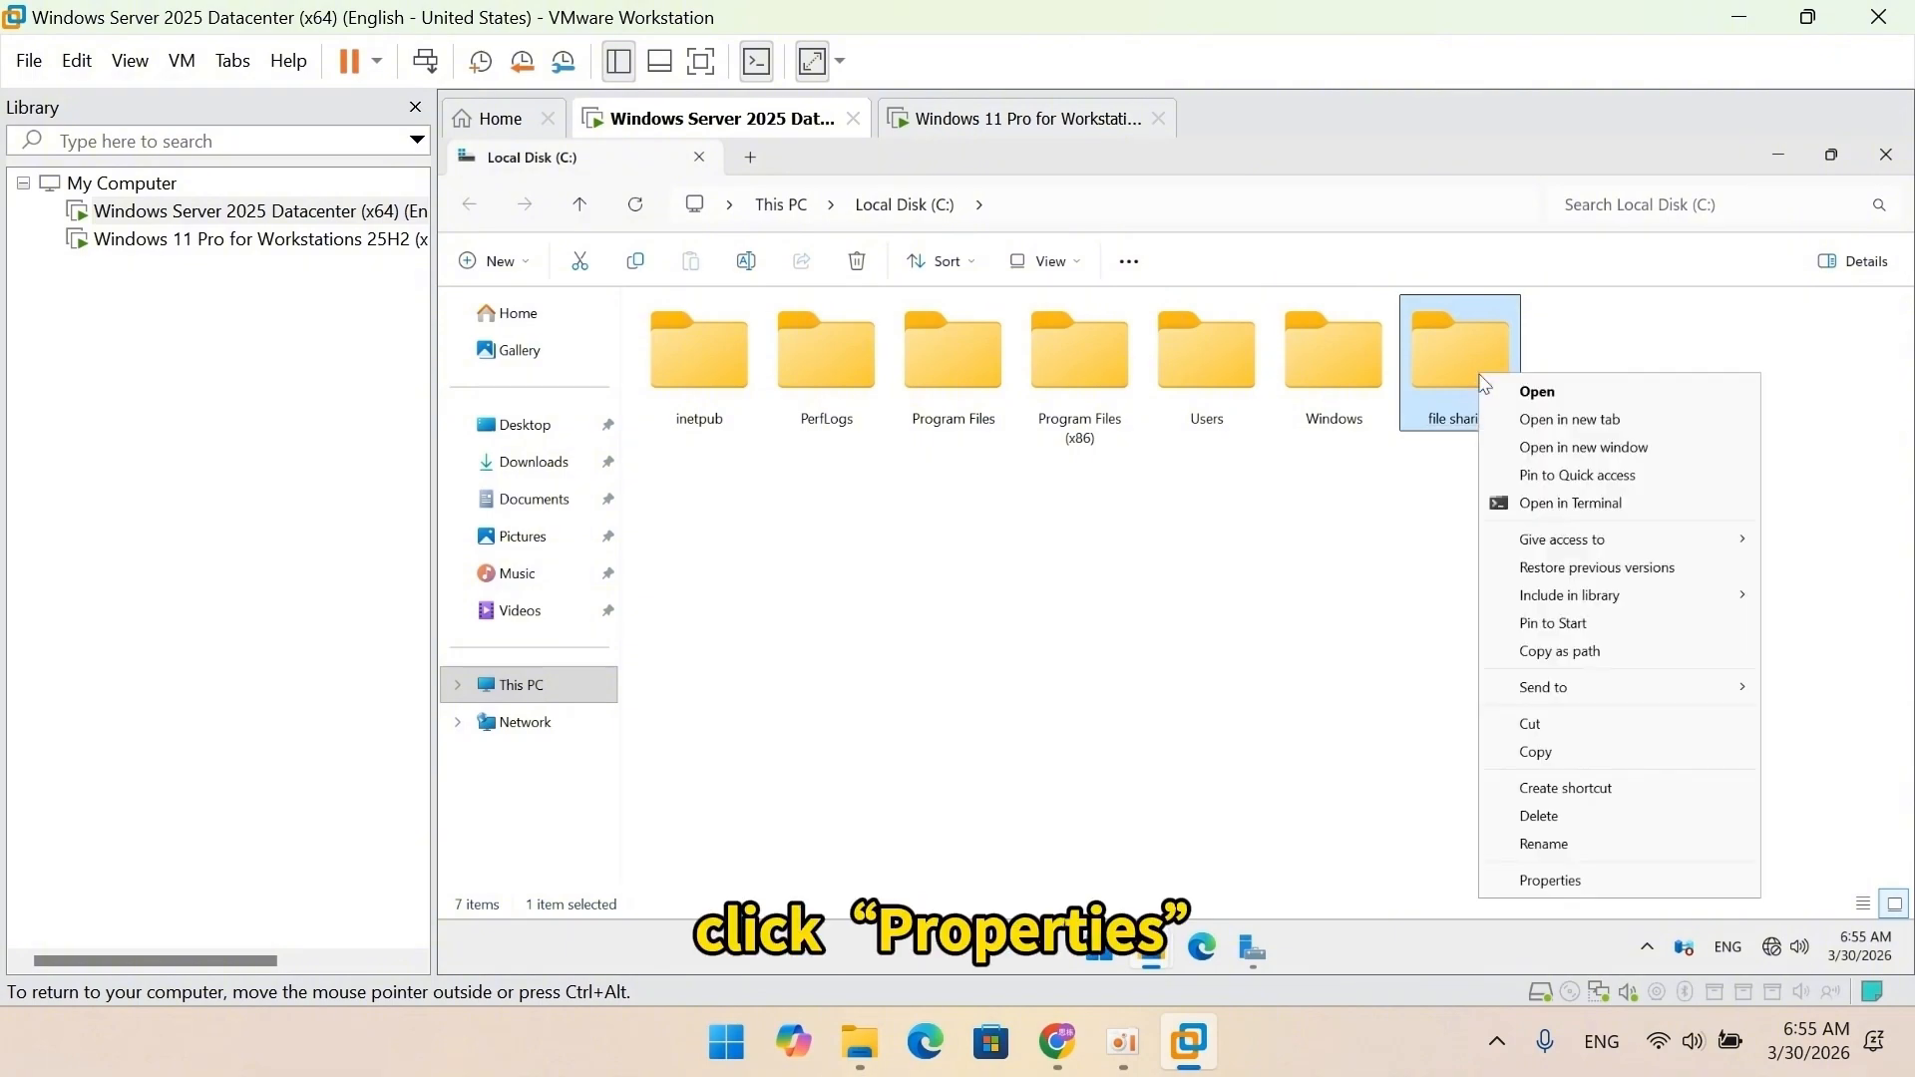
{"action": "left_click", "coordinate": [1590, 881]}
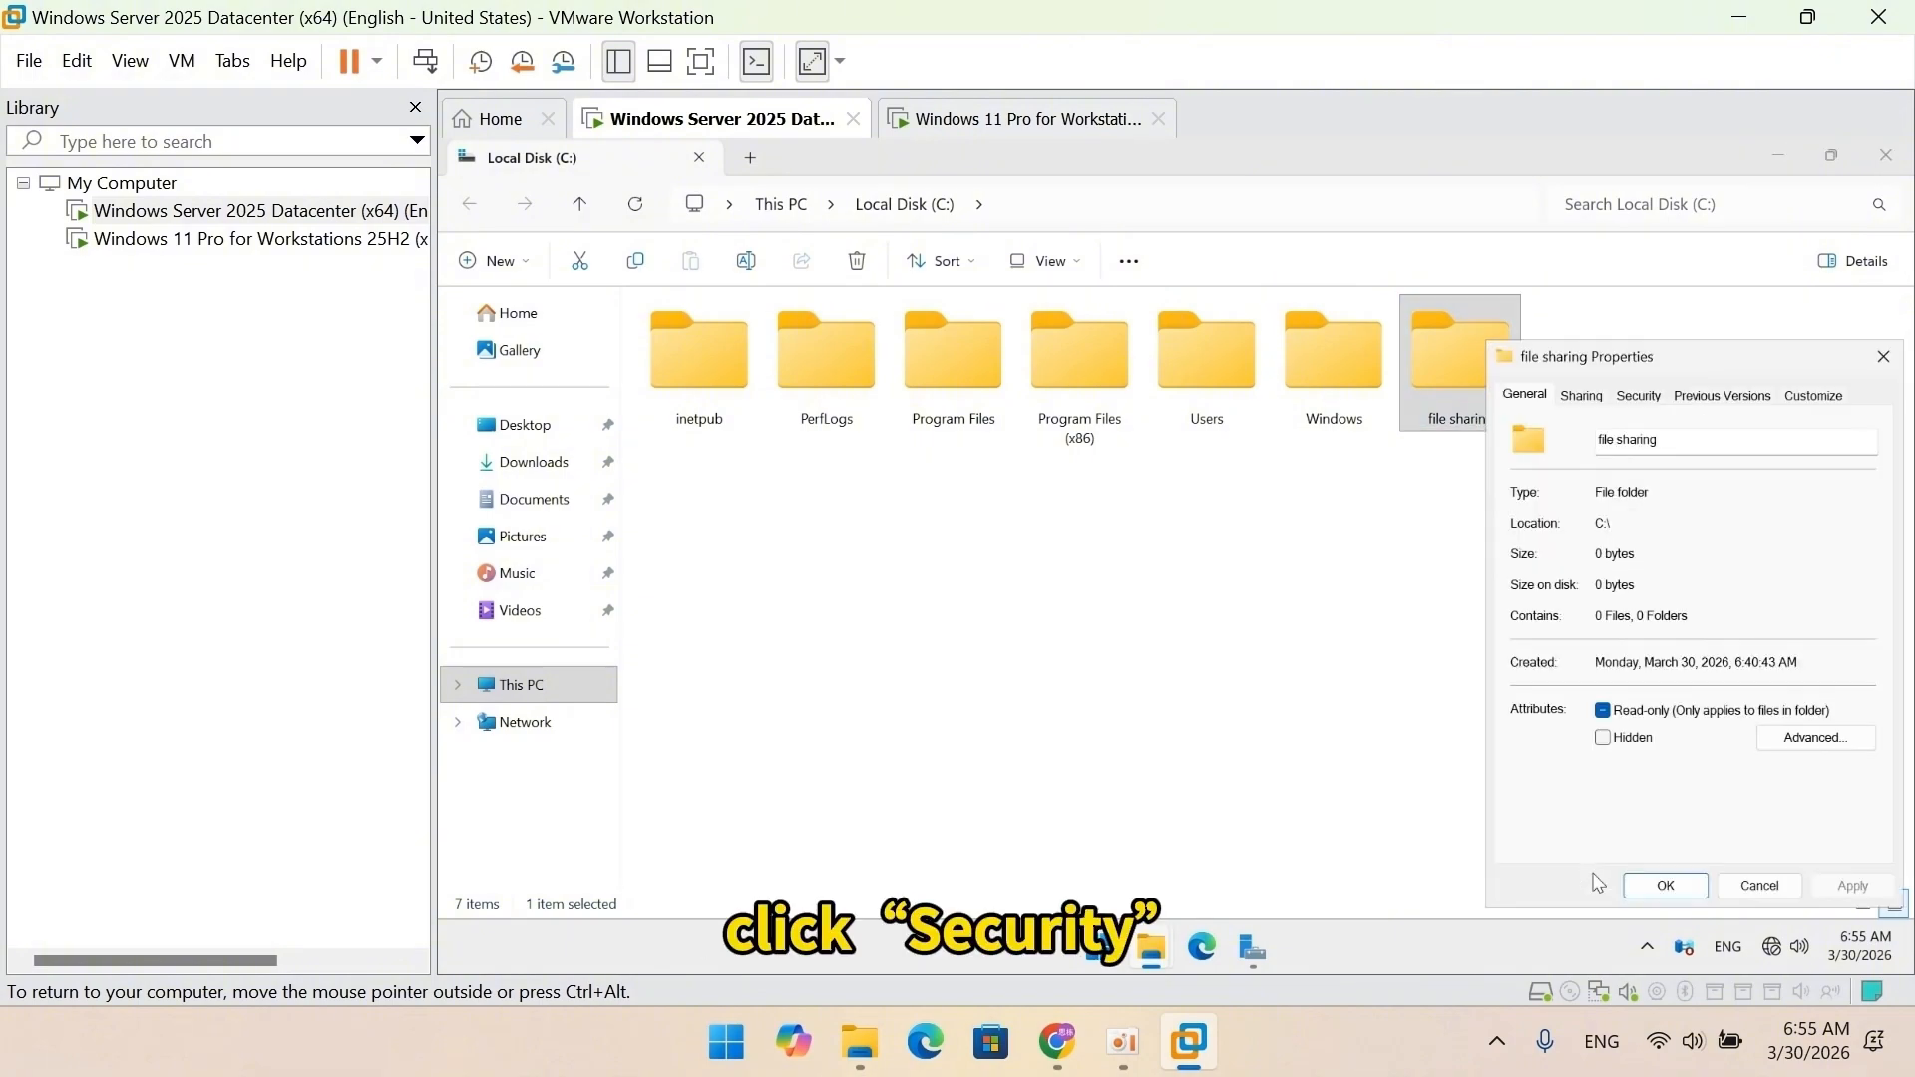
{"action": "left_click", "coordinate": [1644, 399]}
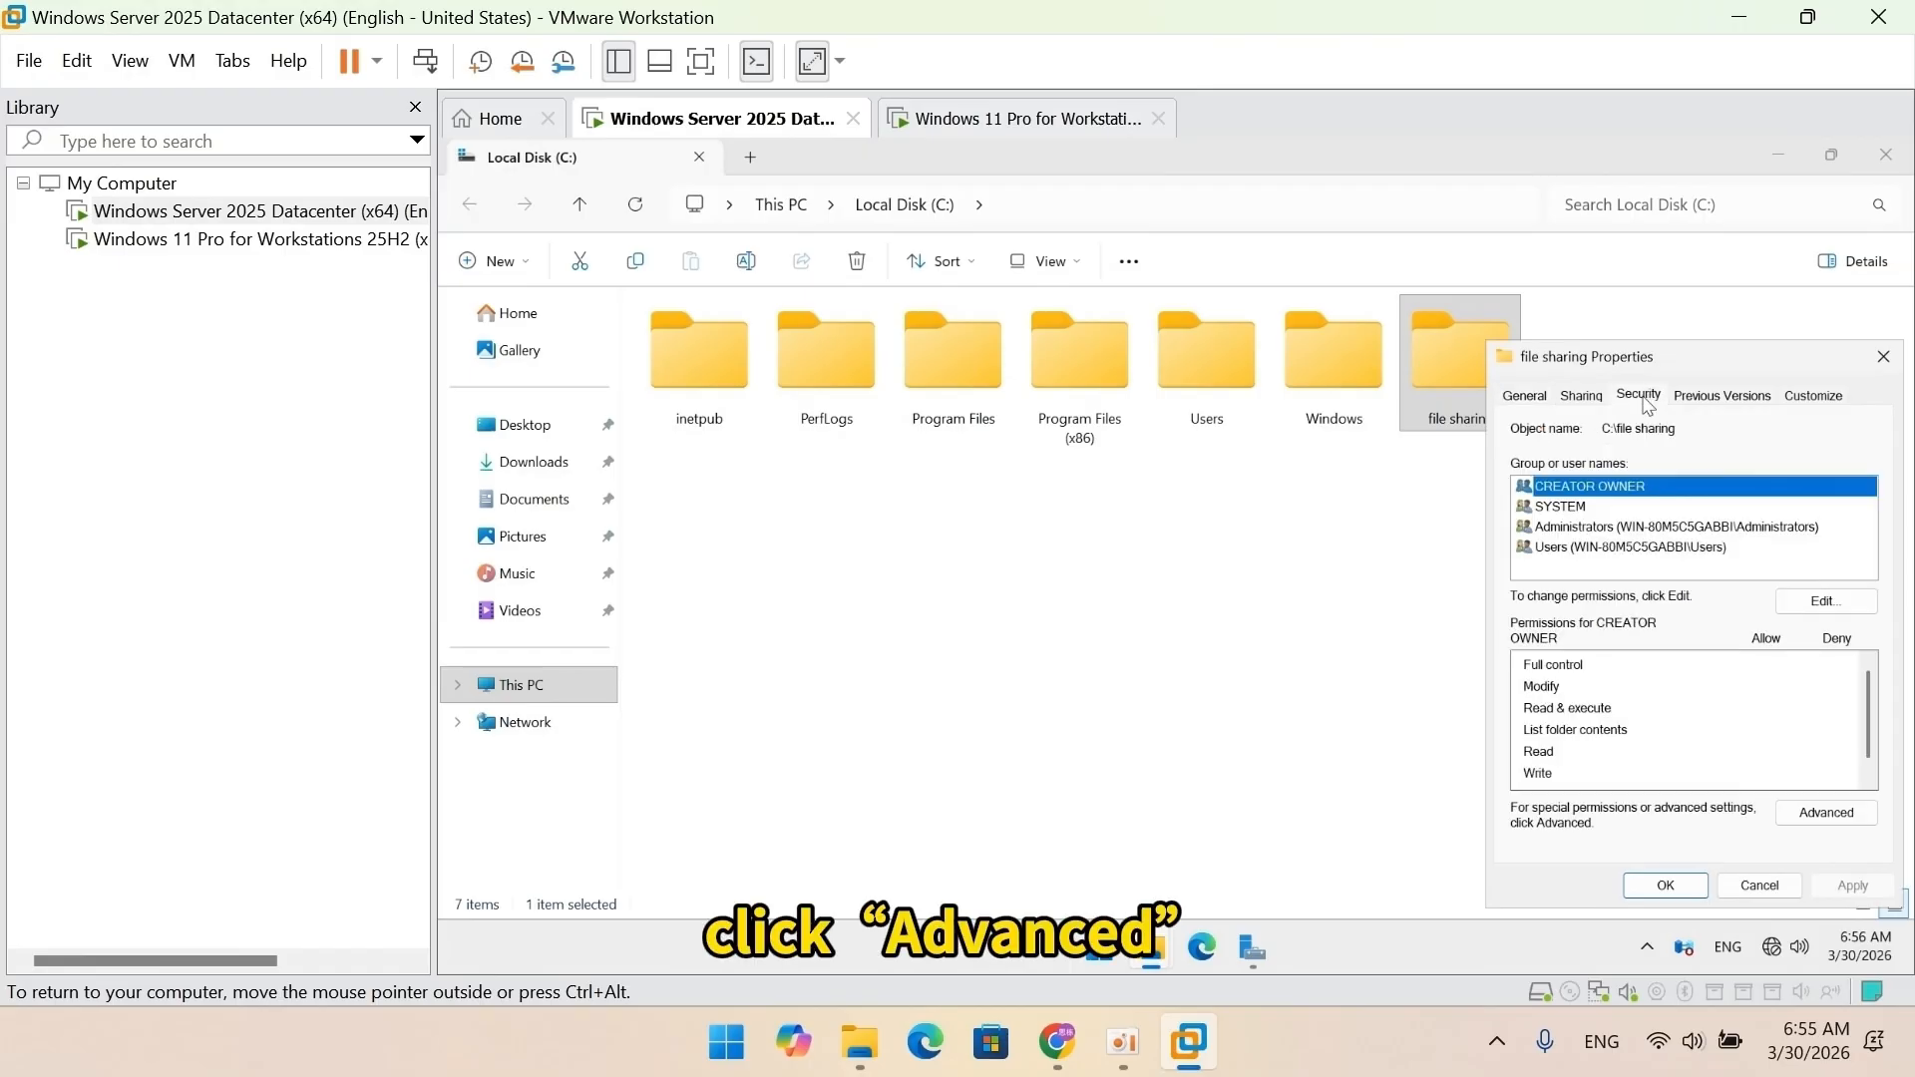
{"action": "left_click", "coordinate": [1825, 814]}
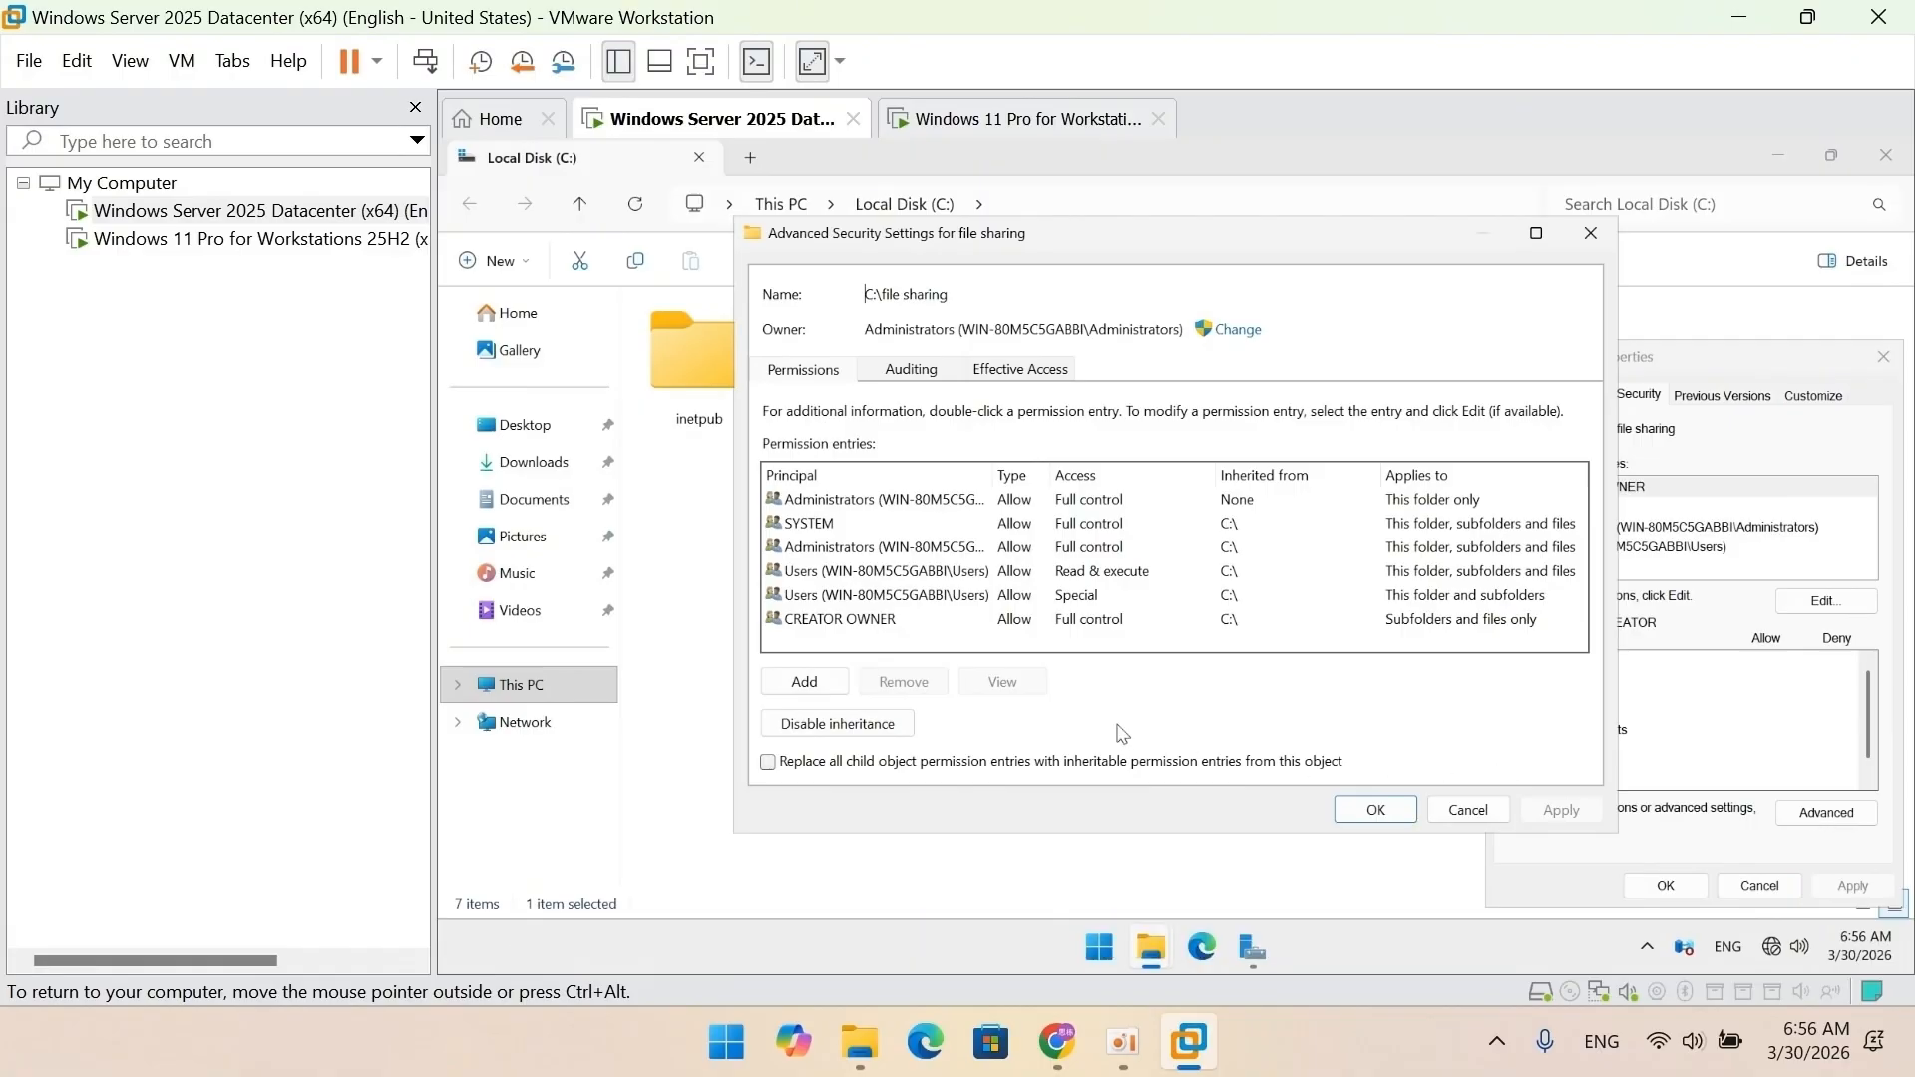
{"action": "left_click", "coordinate": [905, 726]}
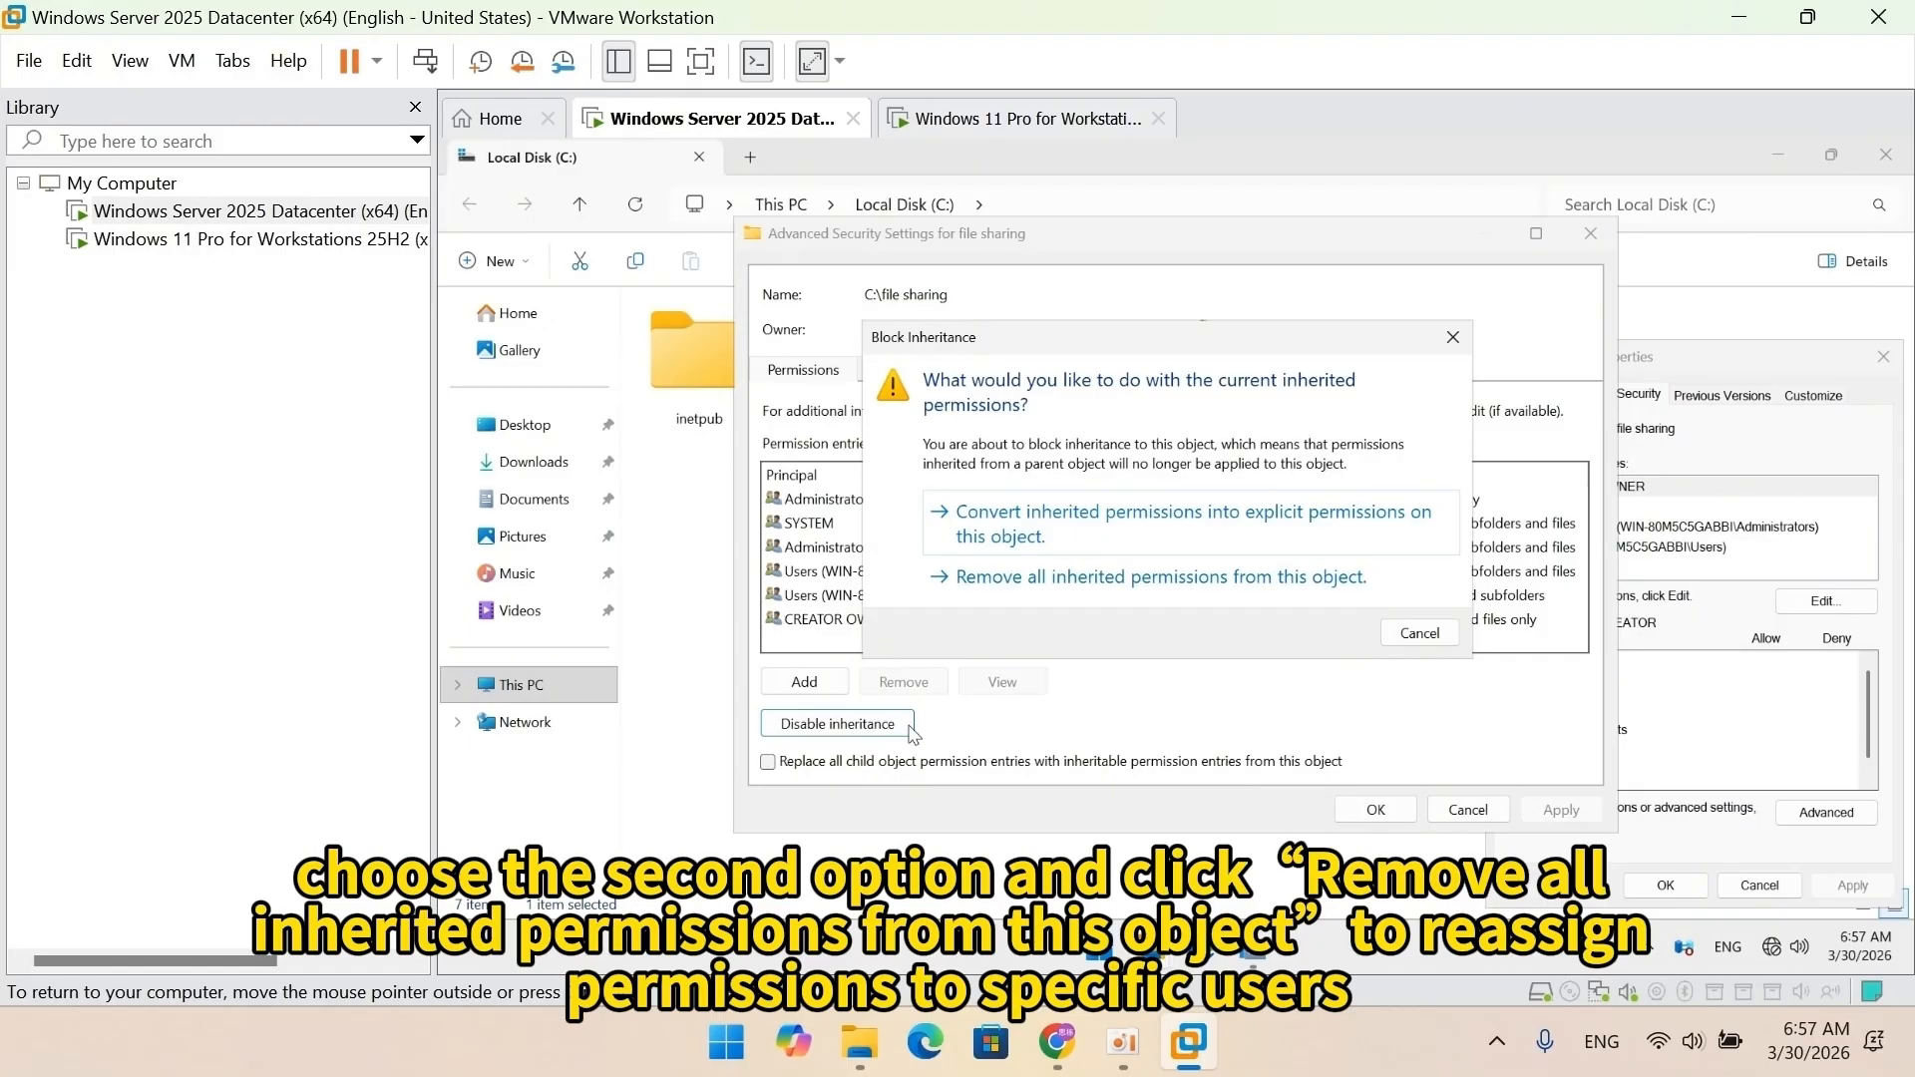
{"action": "left_click", "coordinate": [1071, 586]}
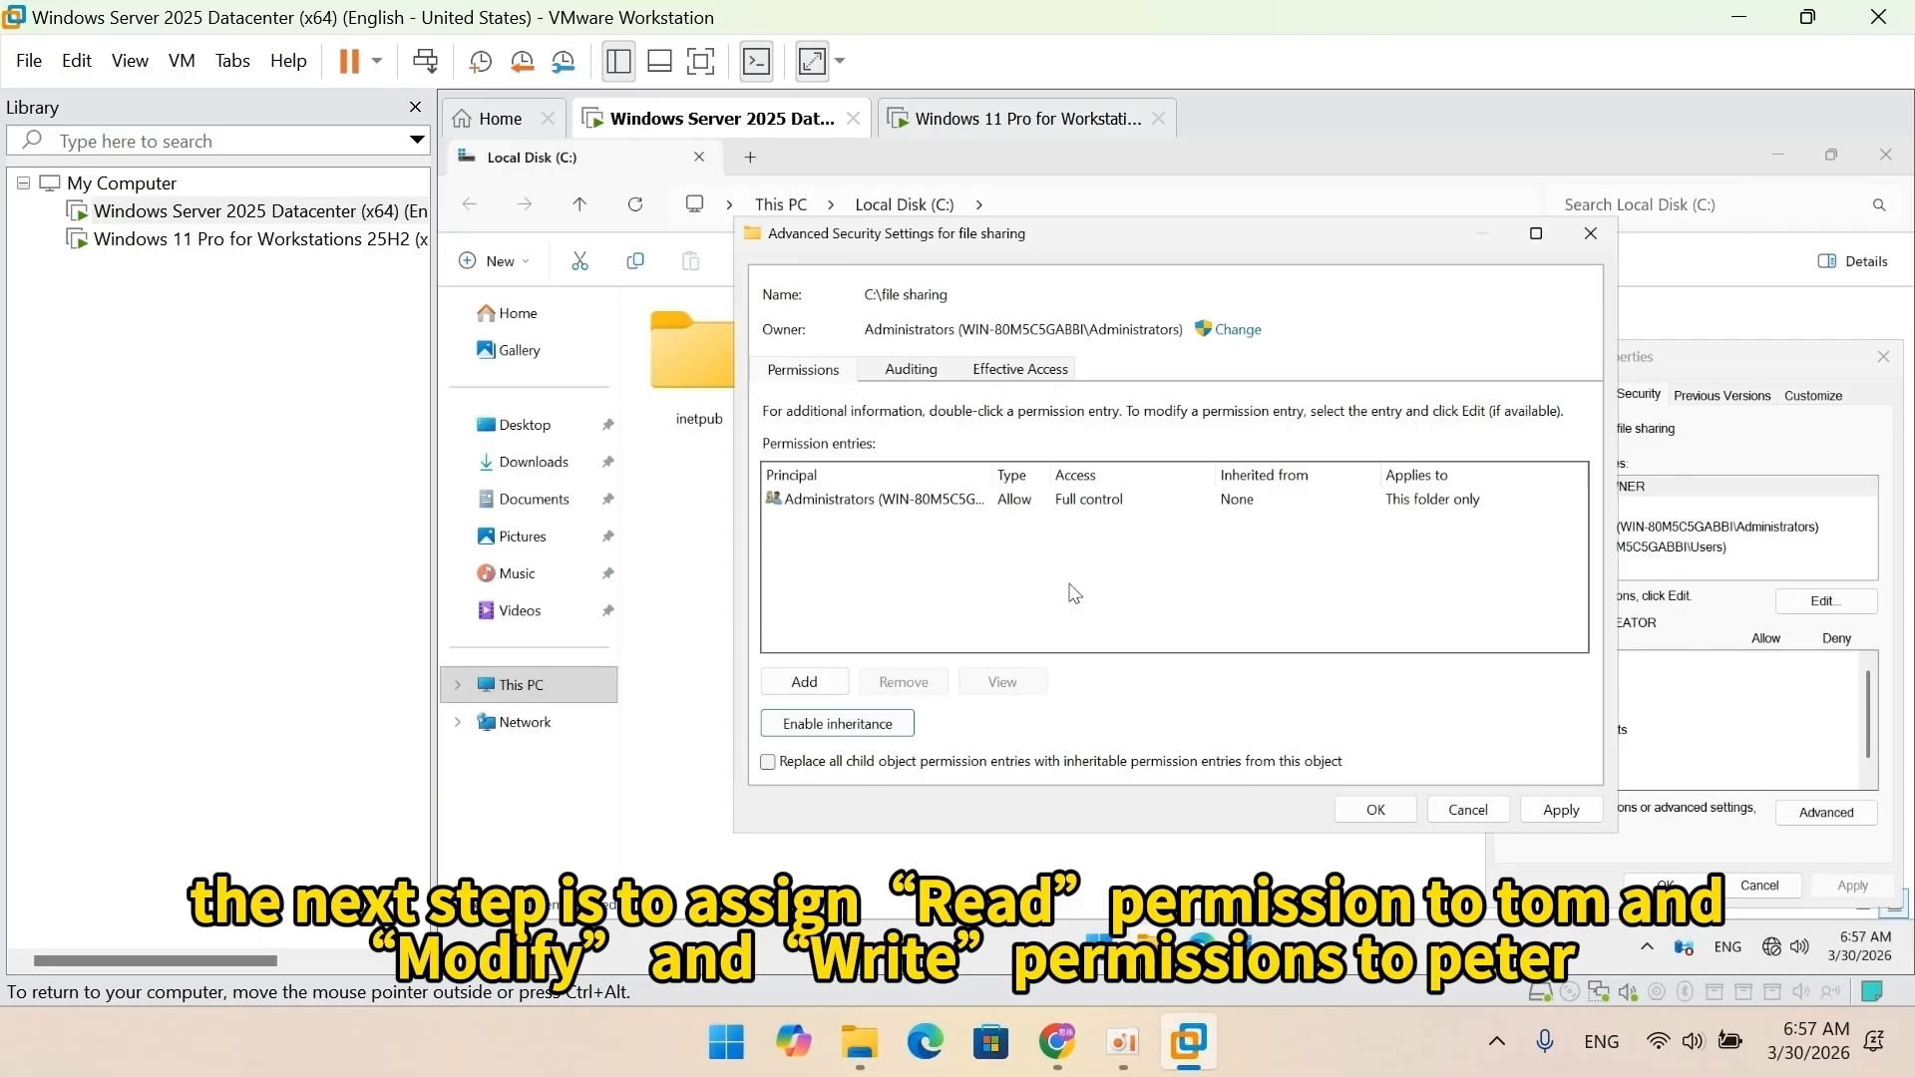
Add an Allow entry for the first local user with Read & execute, List folder contents and Read.
{"action": "left_click", "coordinate": [838, 685]}
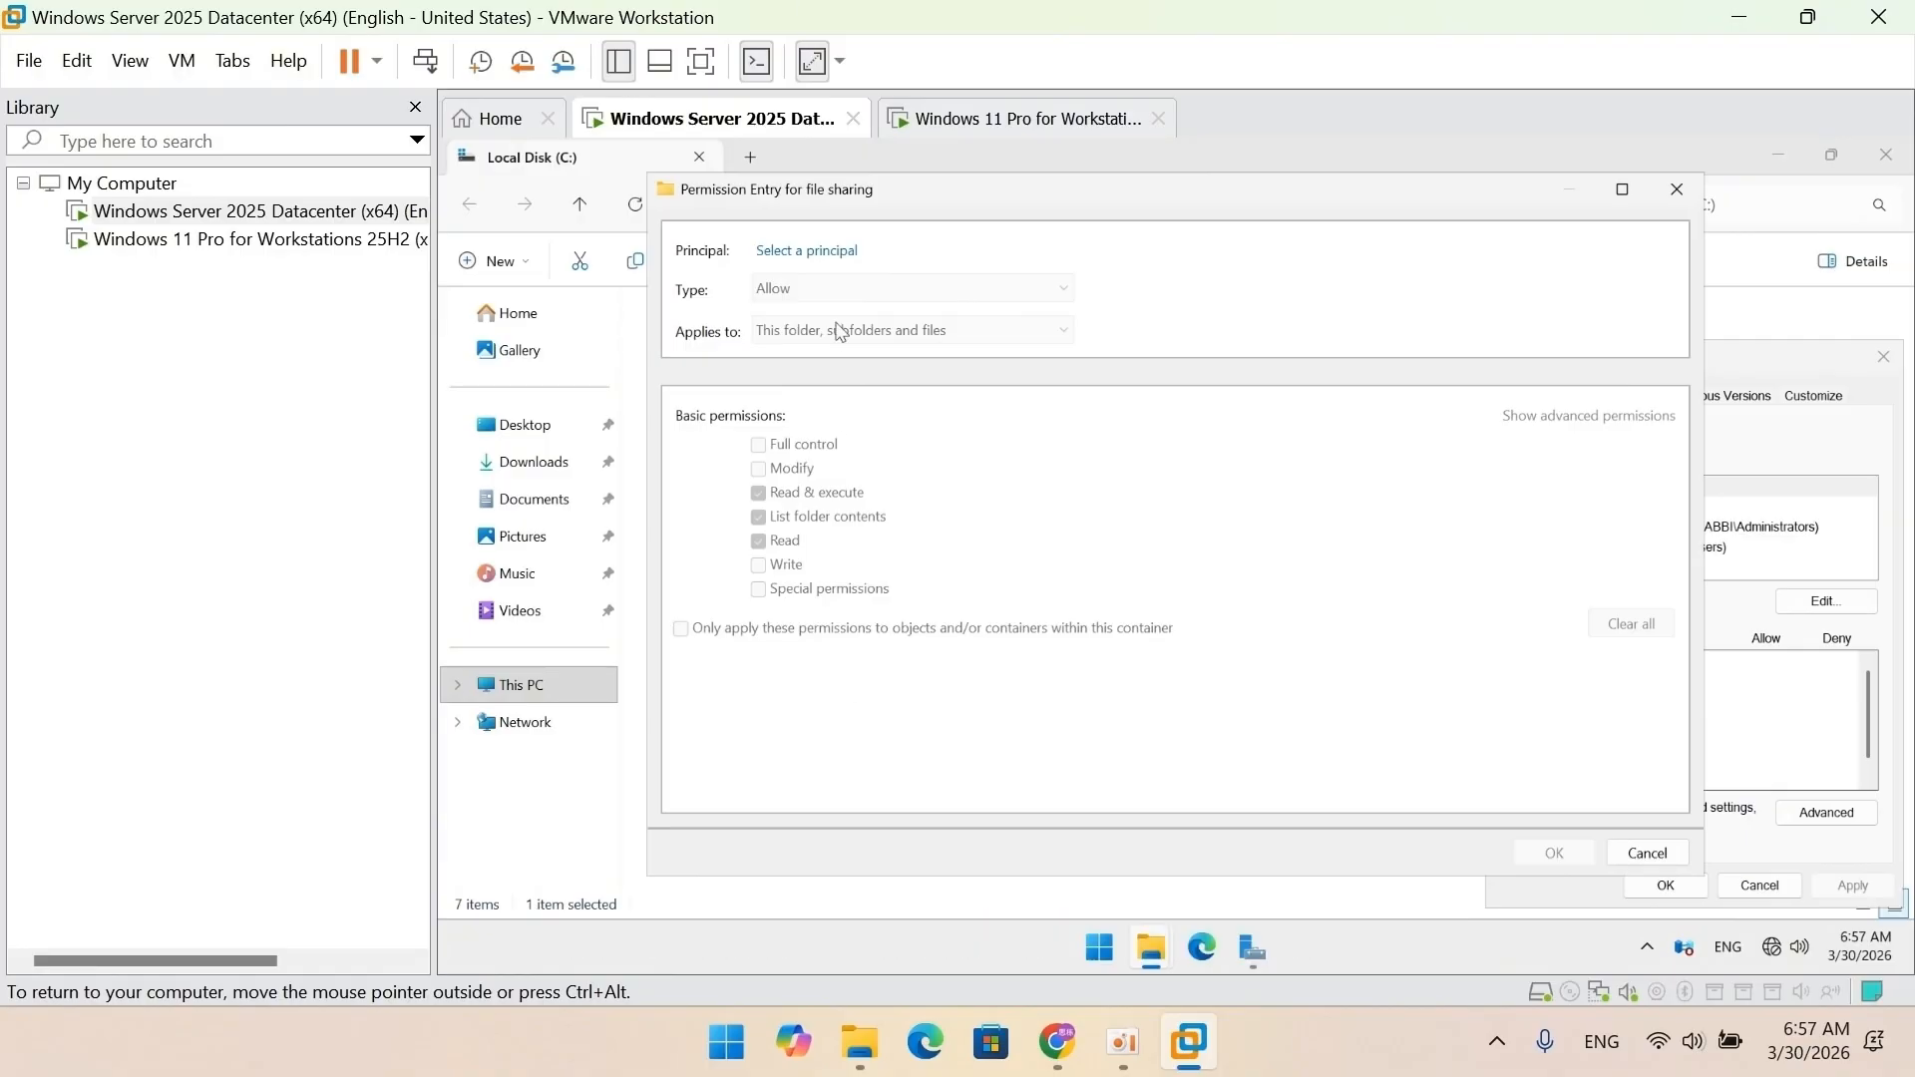
{"action": "left_click", "coordinate": [832, 252]}
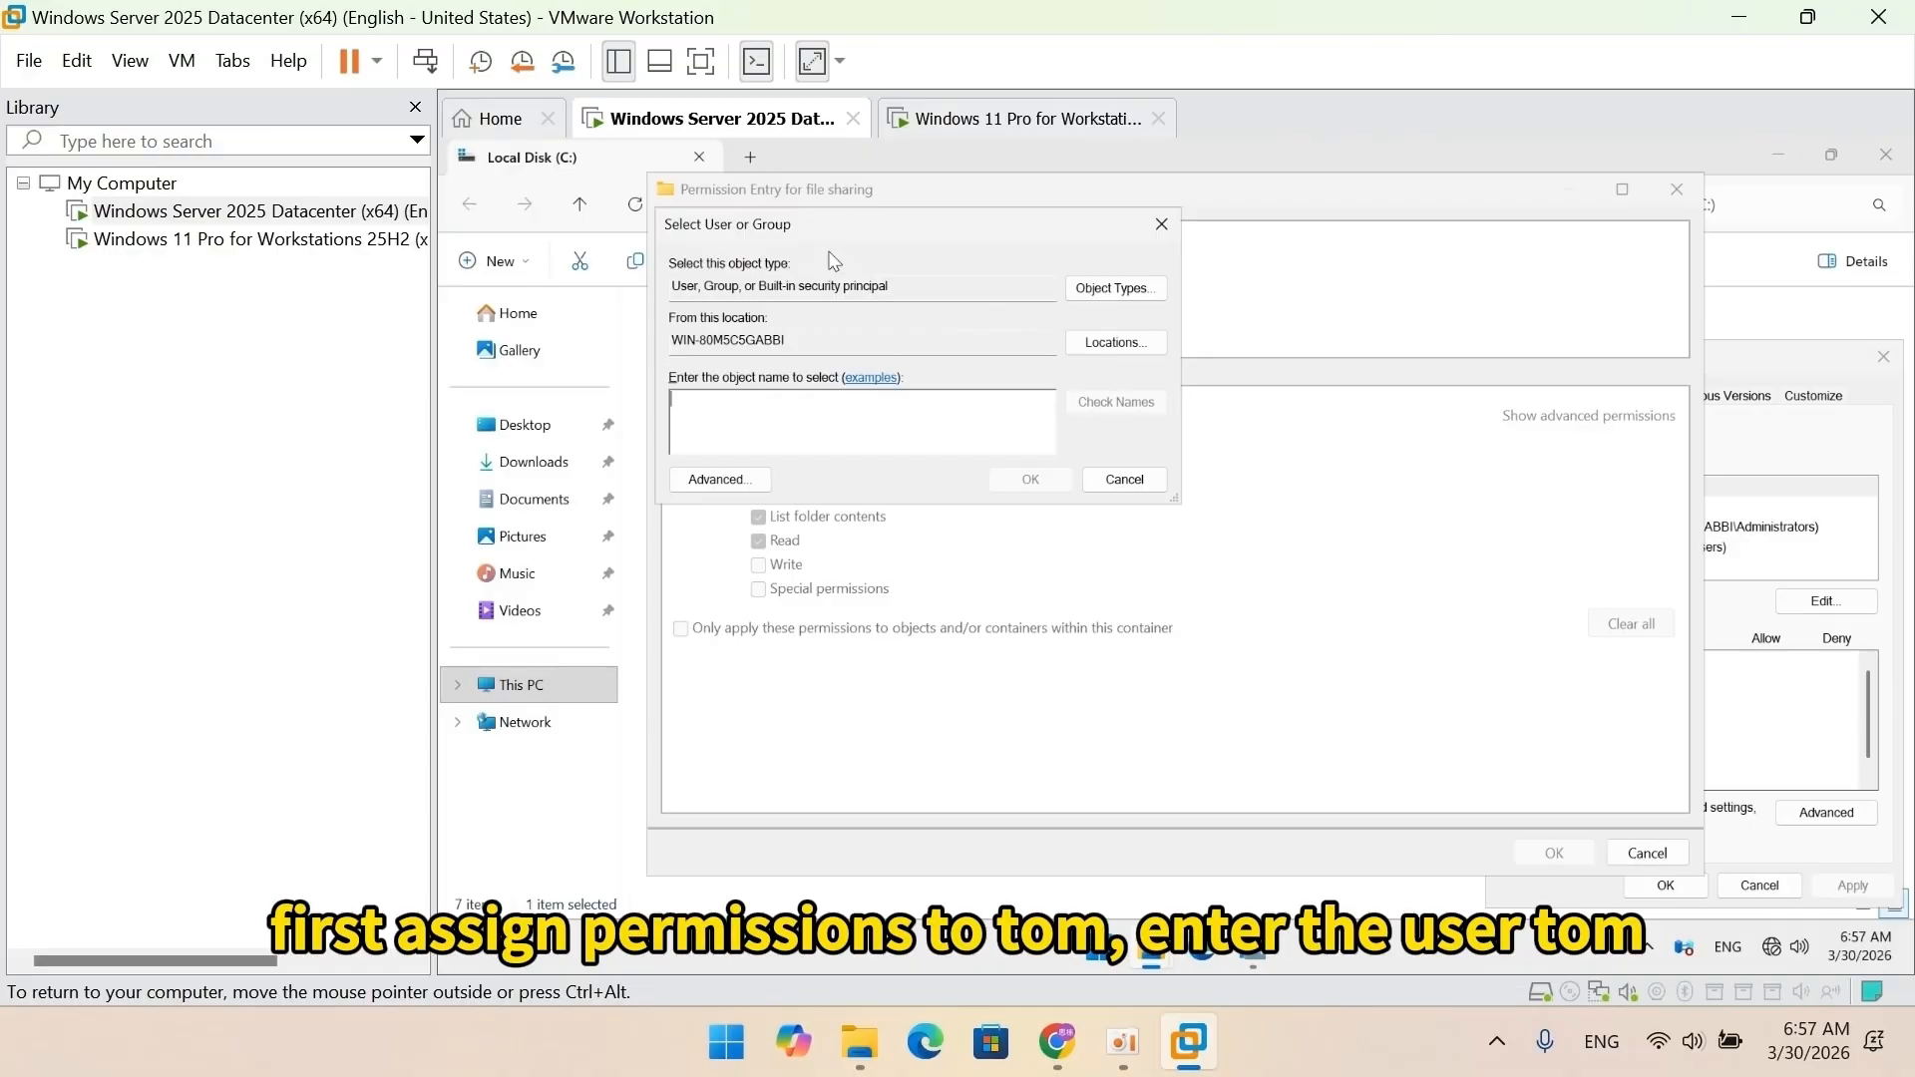
{"action": "type", "text": "tom"}
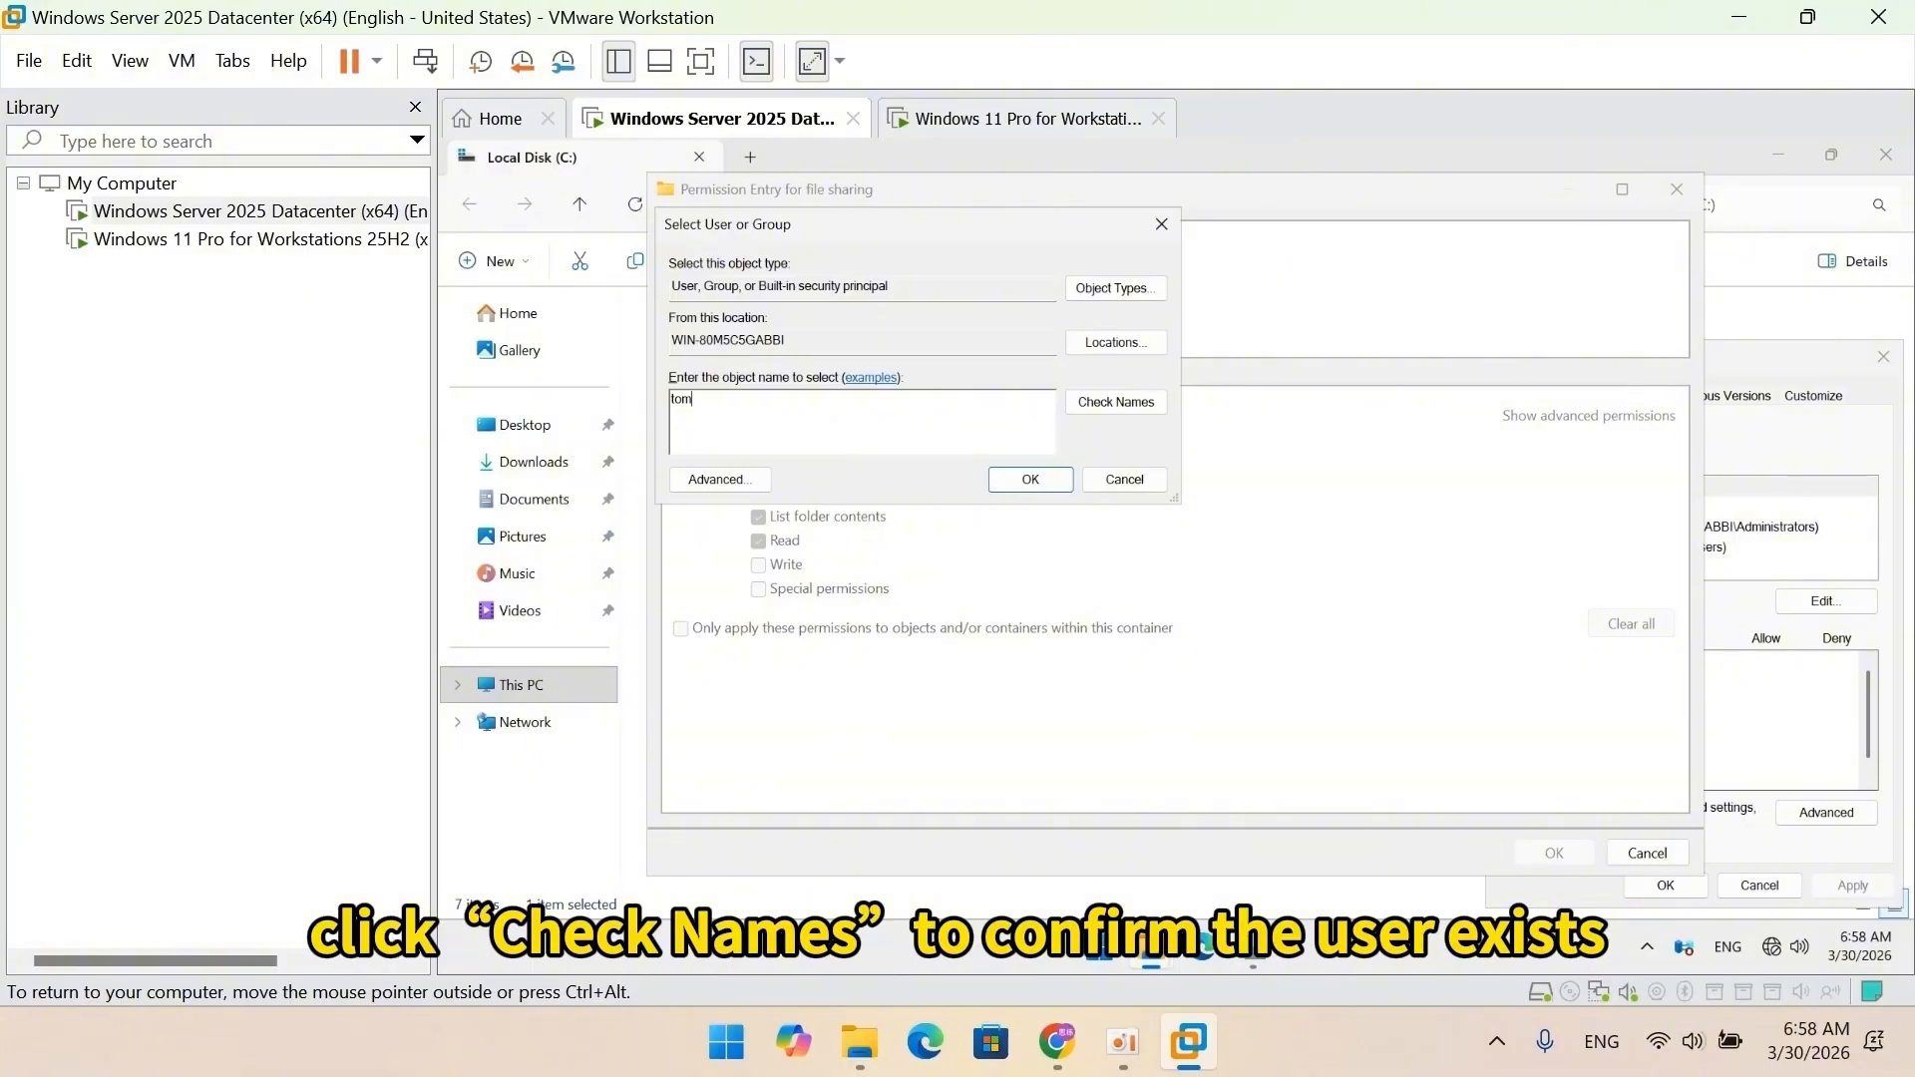
{"action": "left_click", "coordinate": [1097, 409]}
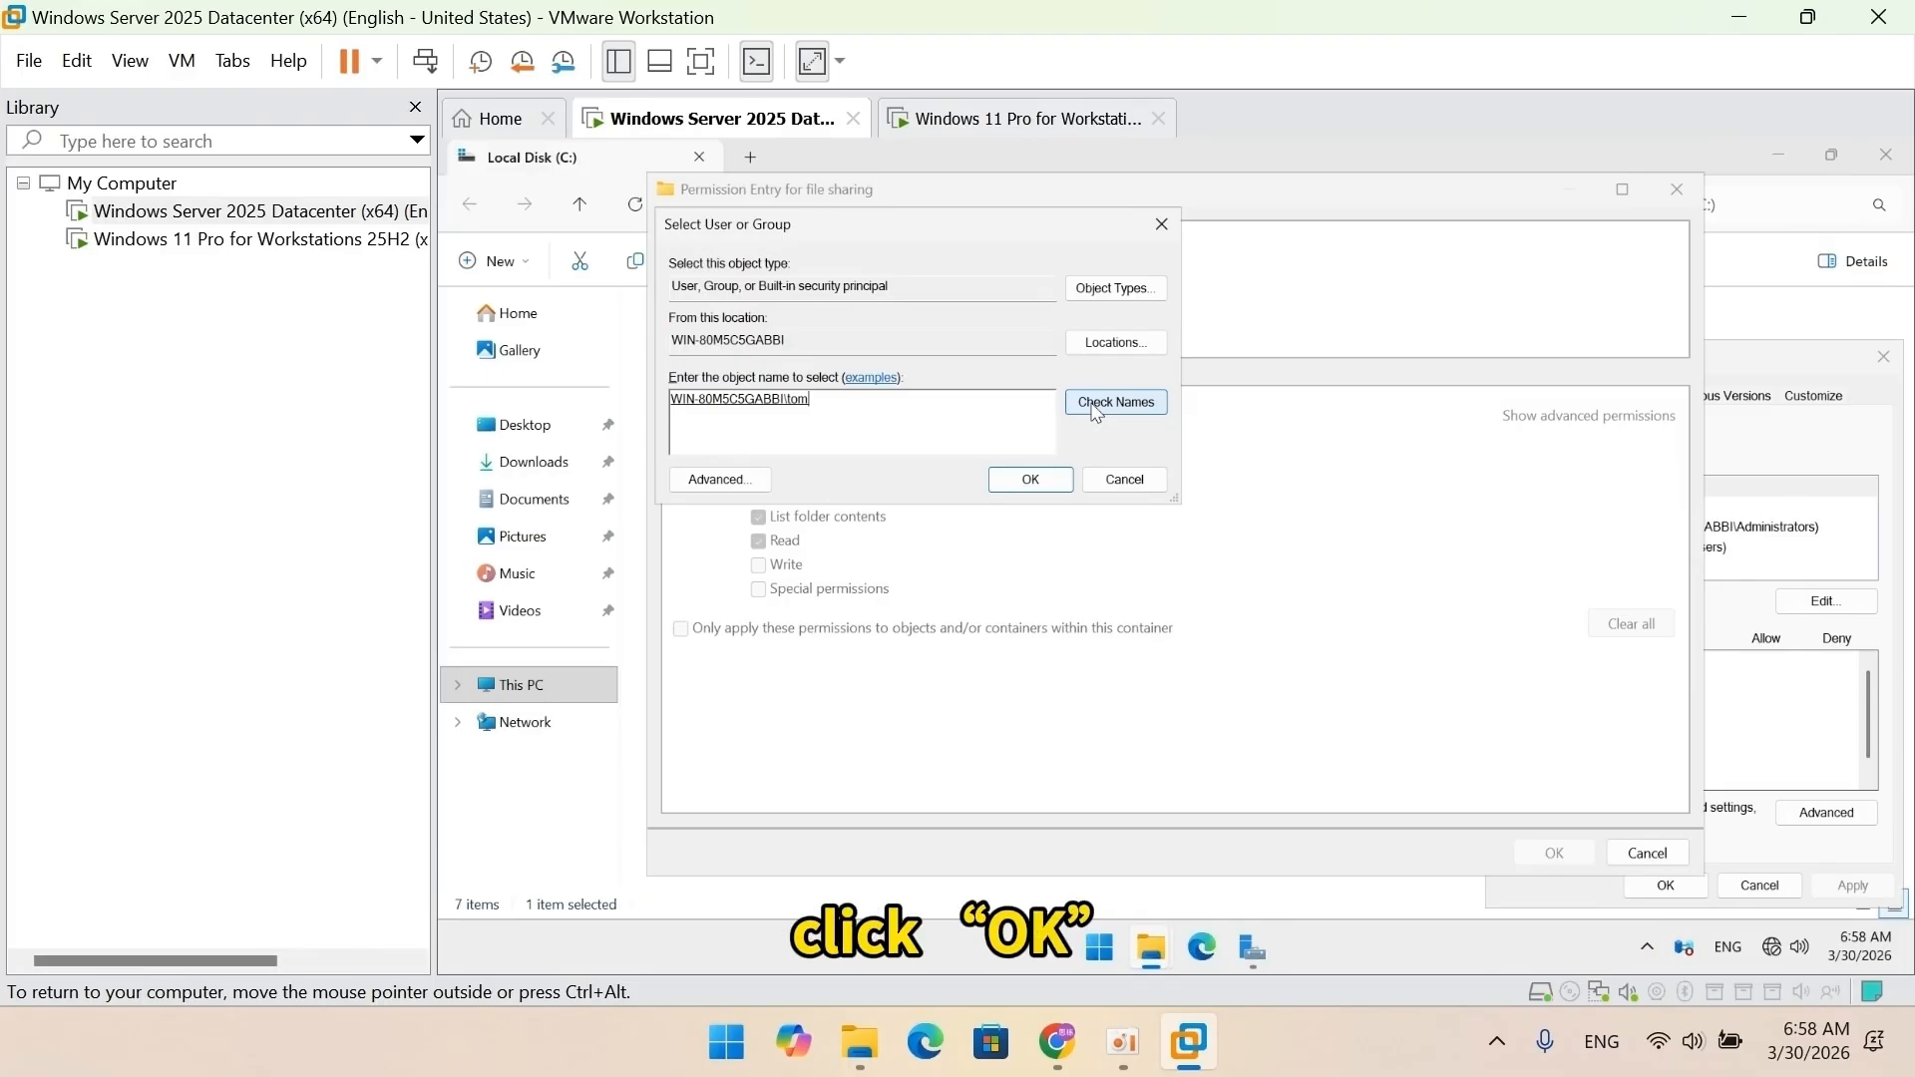
{"action": "left_click", "coordinate": [1031, 480]}
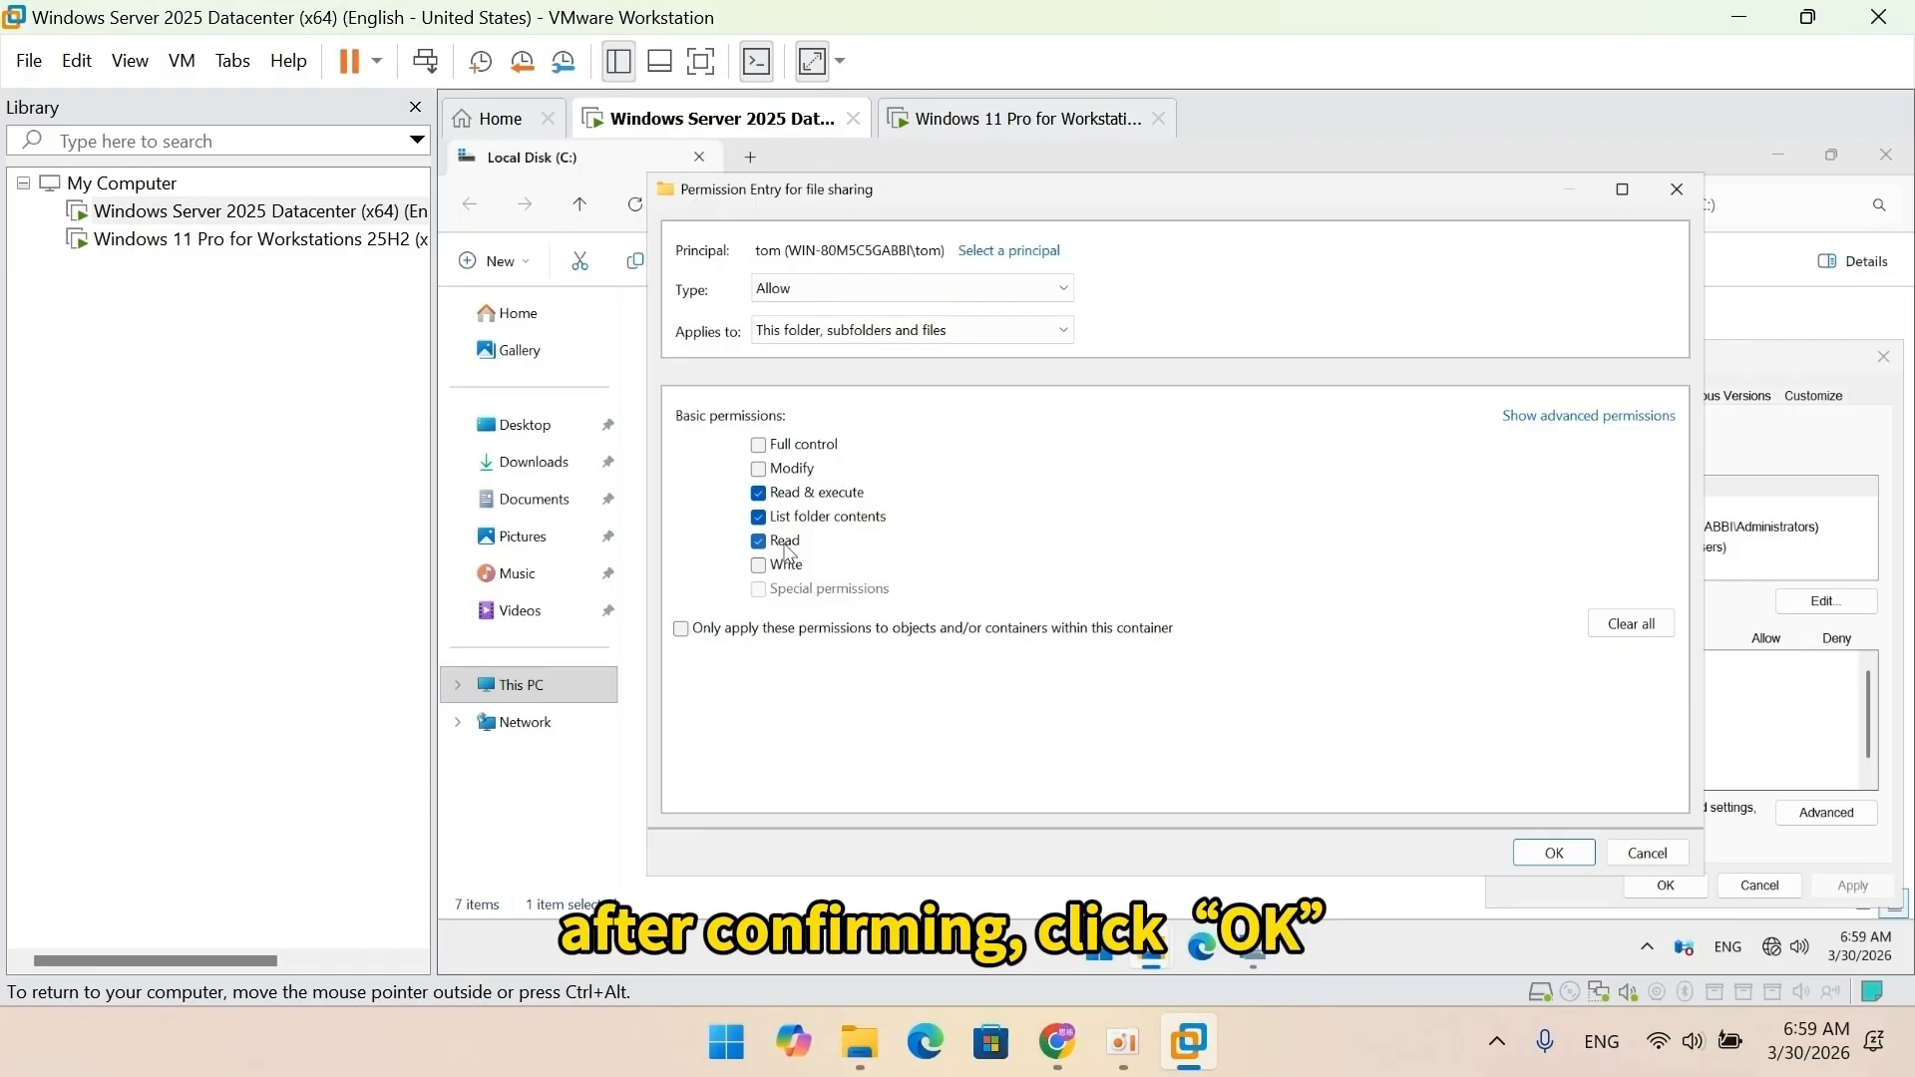
{"action": "left_click", "coordinate": [1546, 858]}
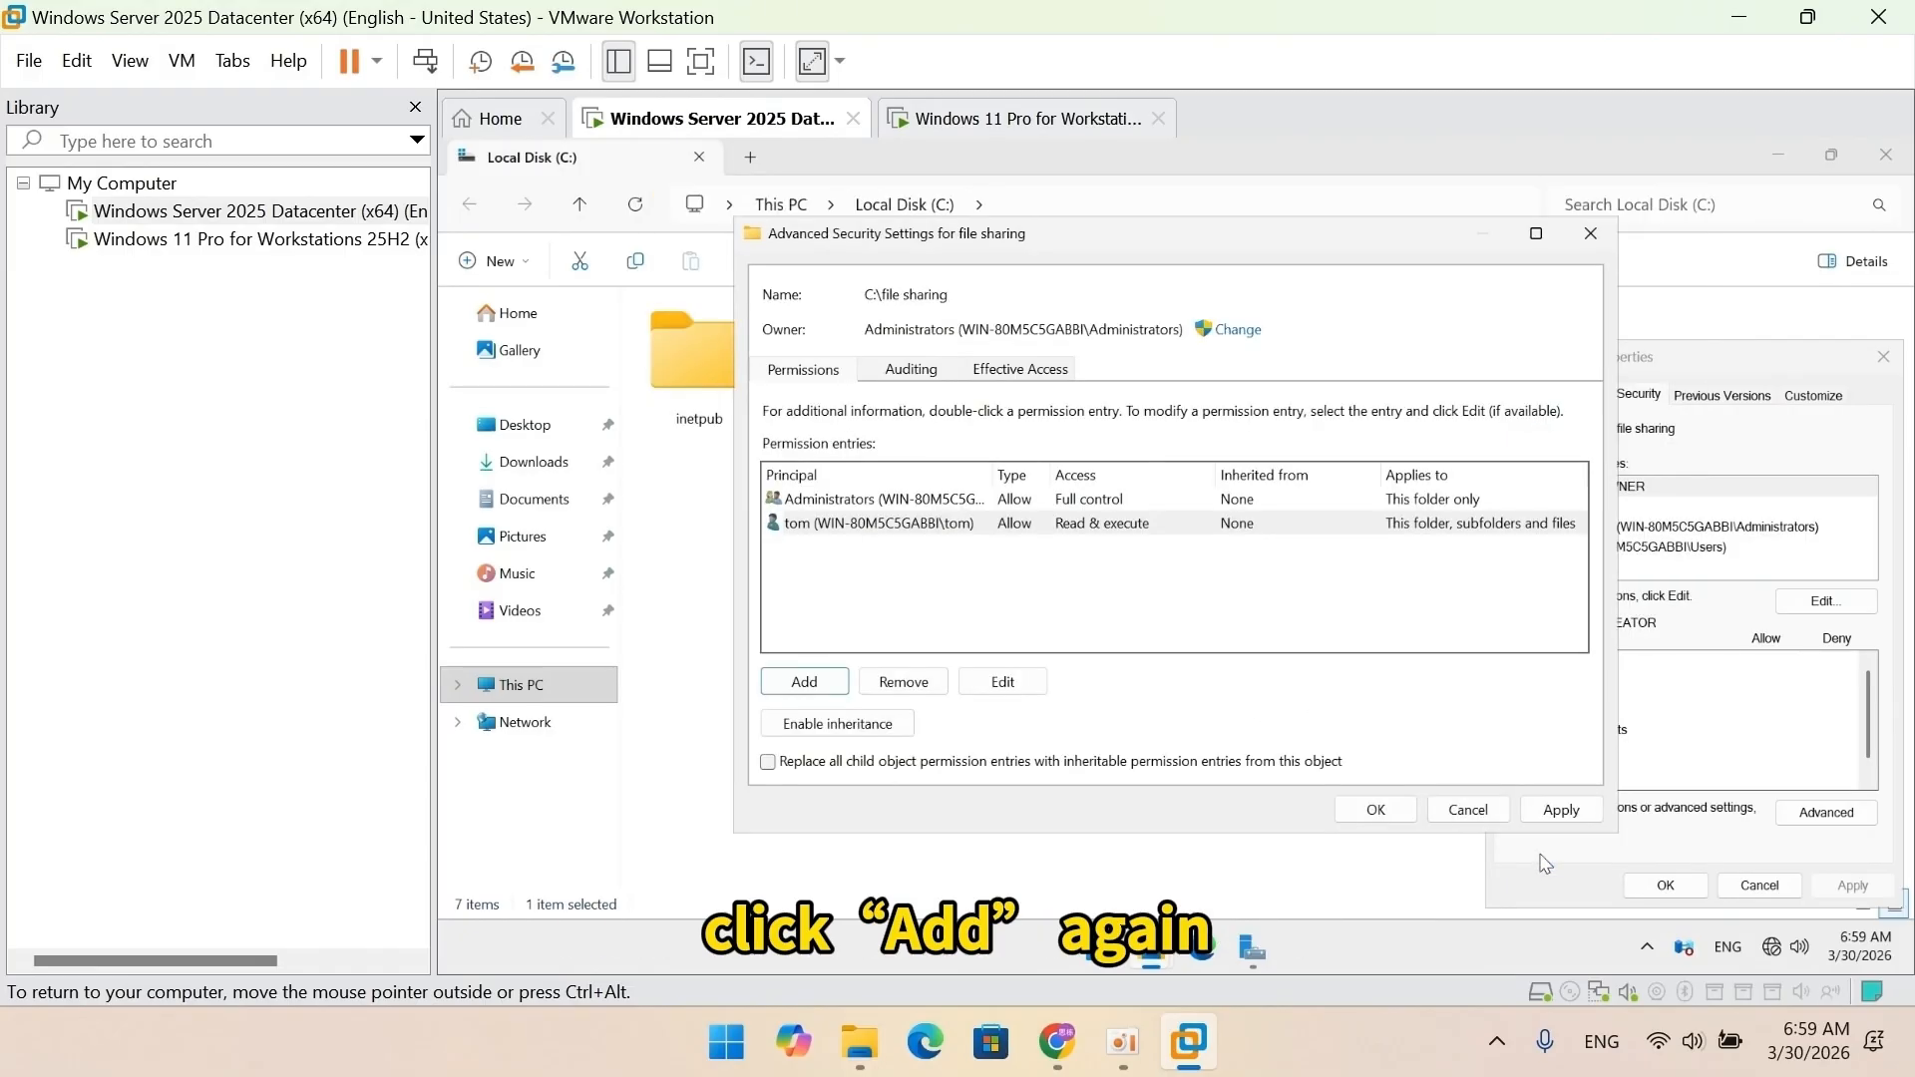
Add an Allow Modify entry, including Write, for the second local user.
{"action": "left_click", "coordinate": [804, 682]}
{"action": "left_click", "coordinate": [813, 252]}
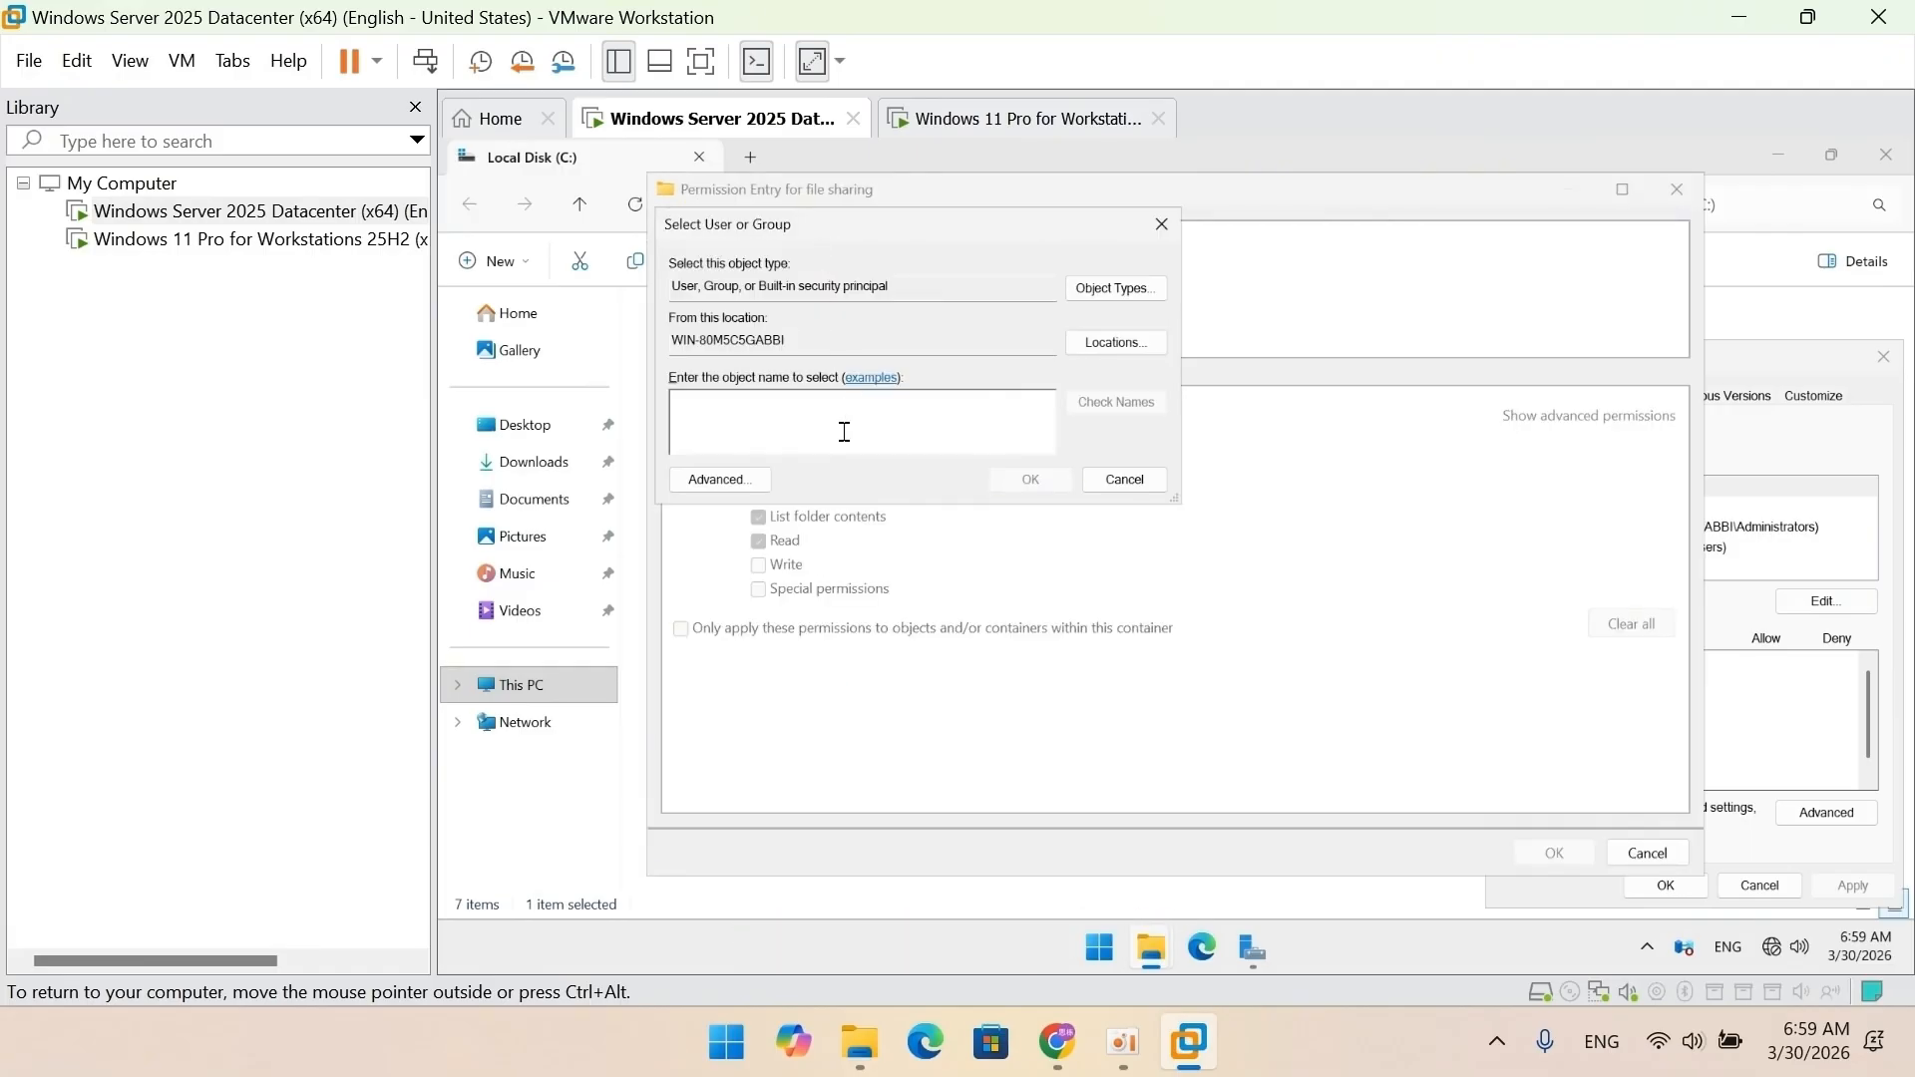
{"action": "type", "text": "peter"}
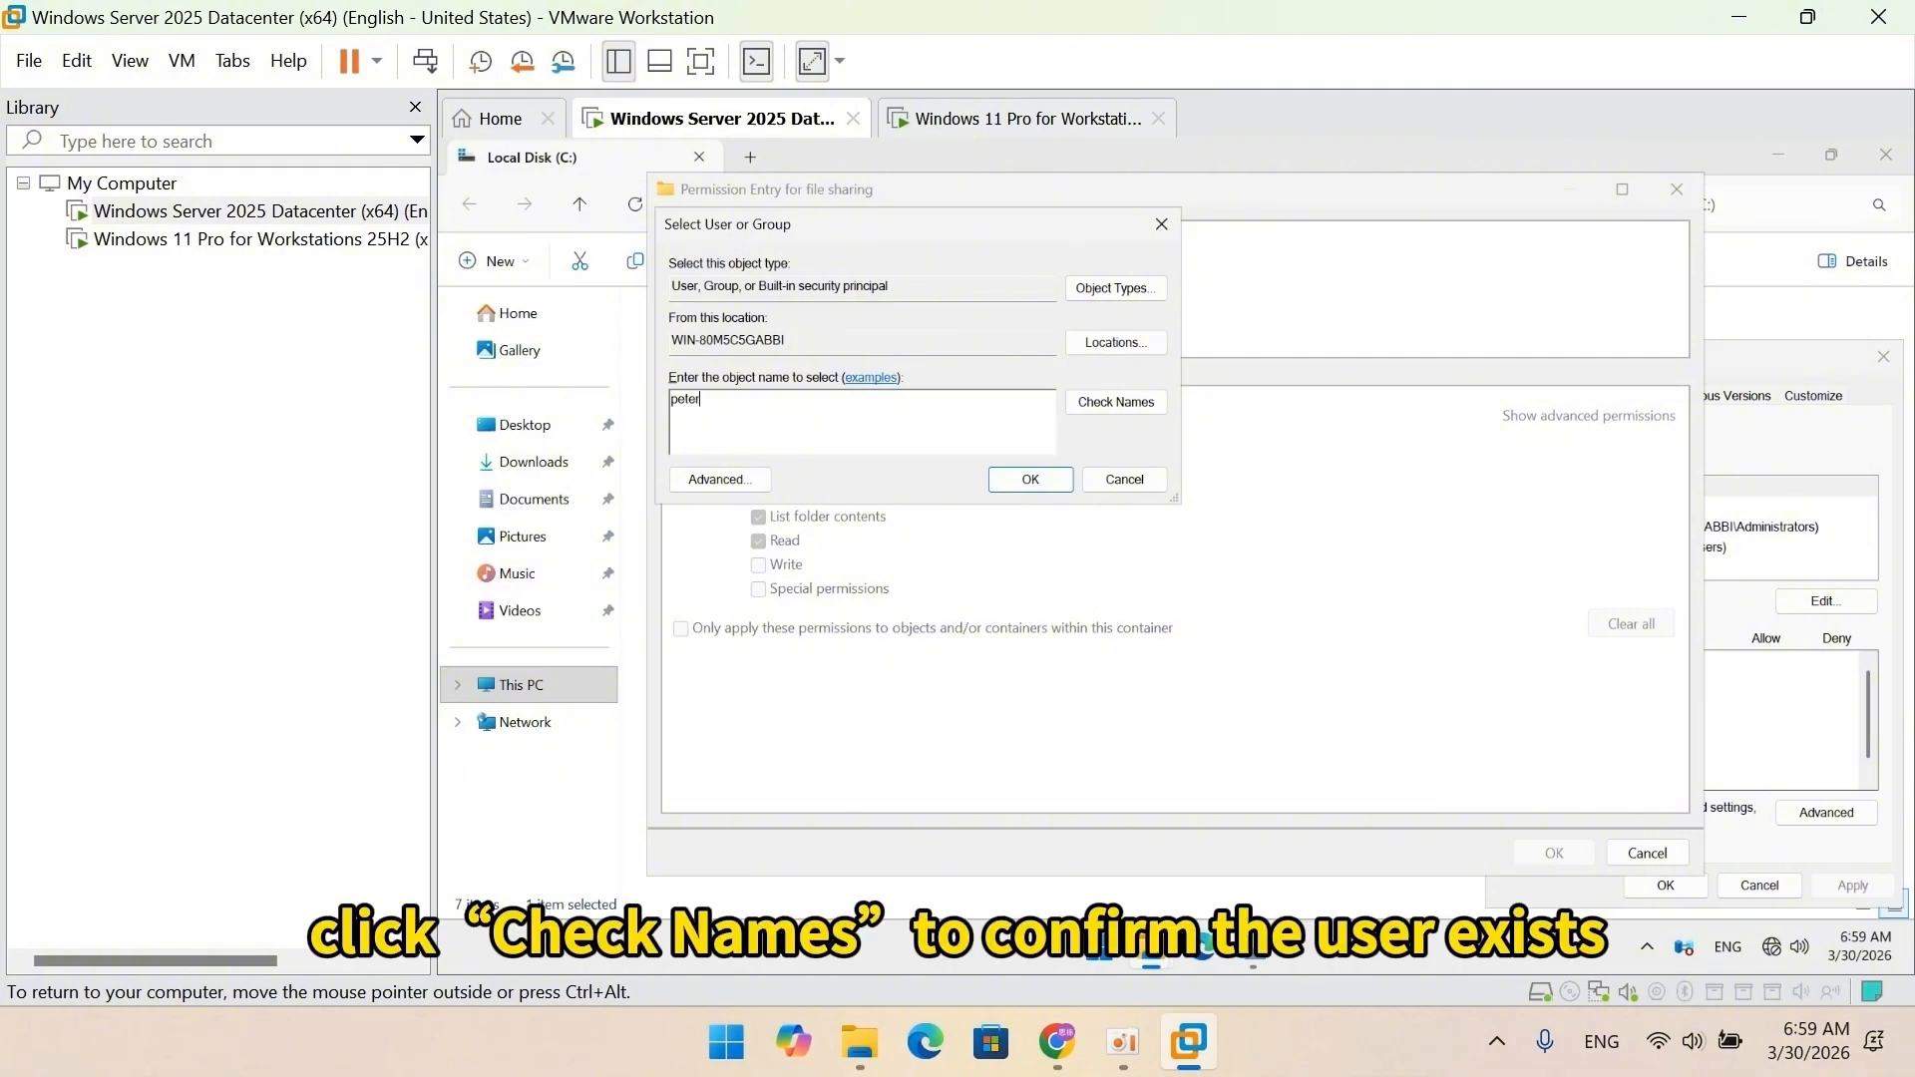
{"action": "left_click", "coordinate": [1118, 404]}
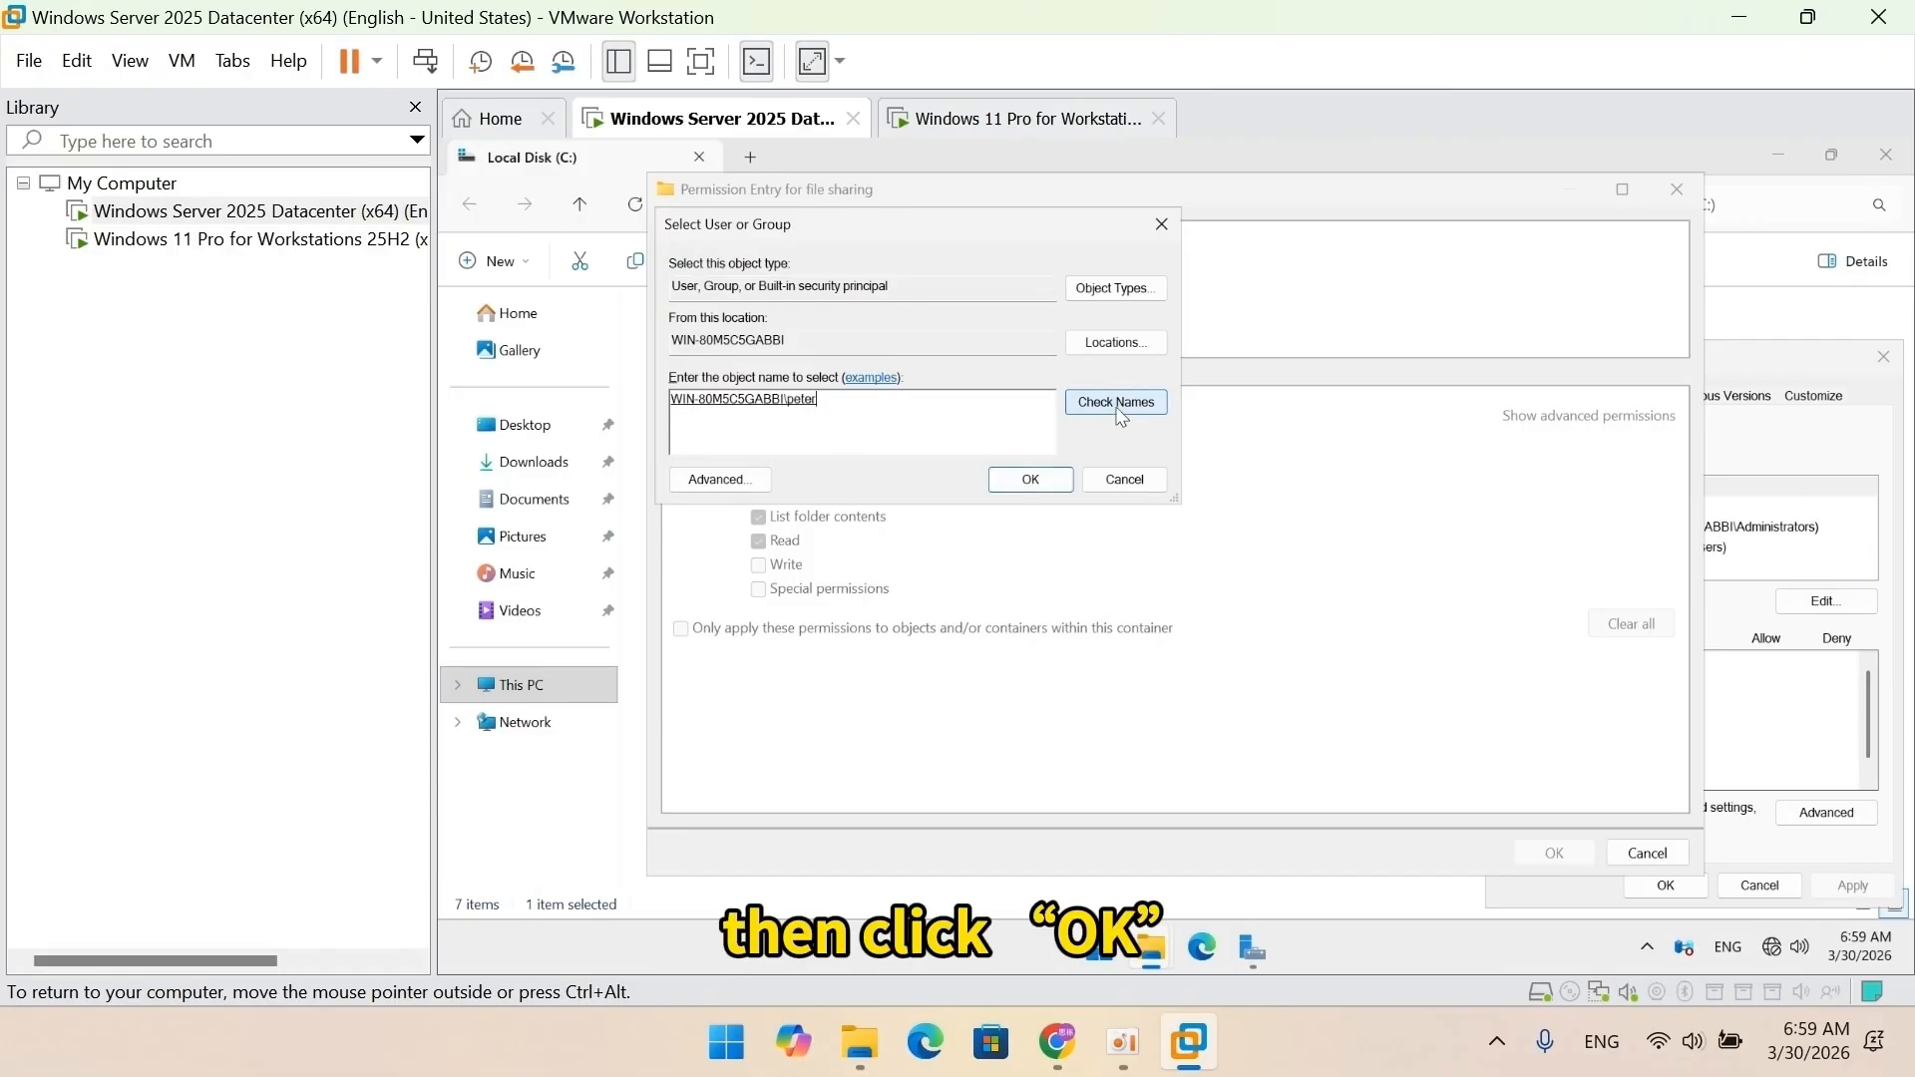
{"action": "left_click", "coordinate": [1030, 480]}
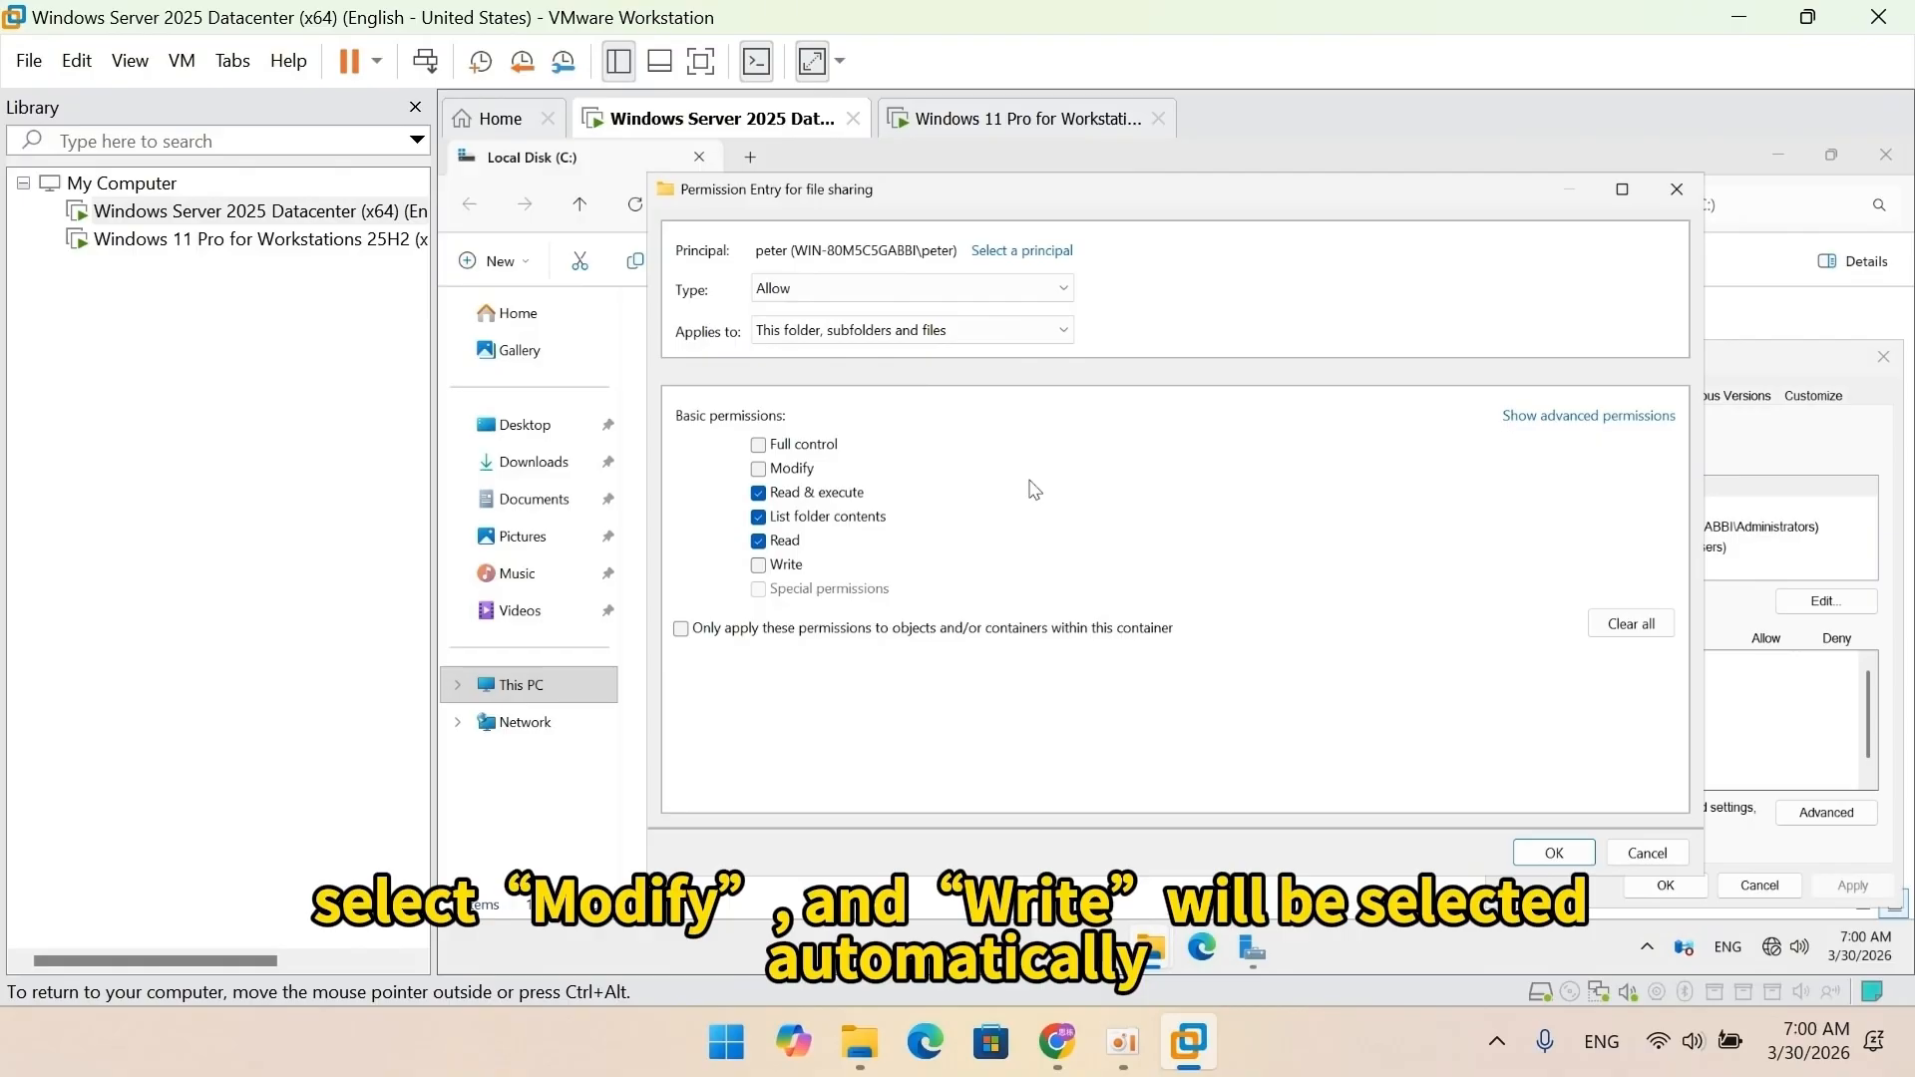
{"action": "left_click", "coordinate": [760, 470]}
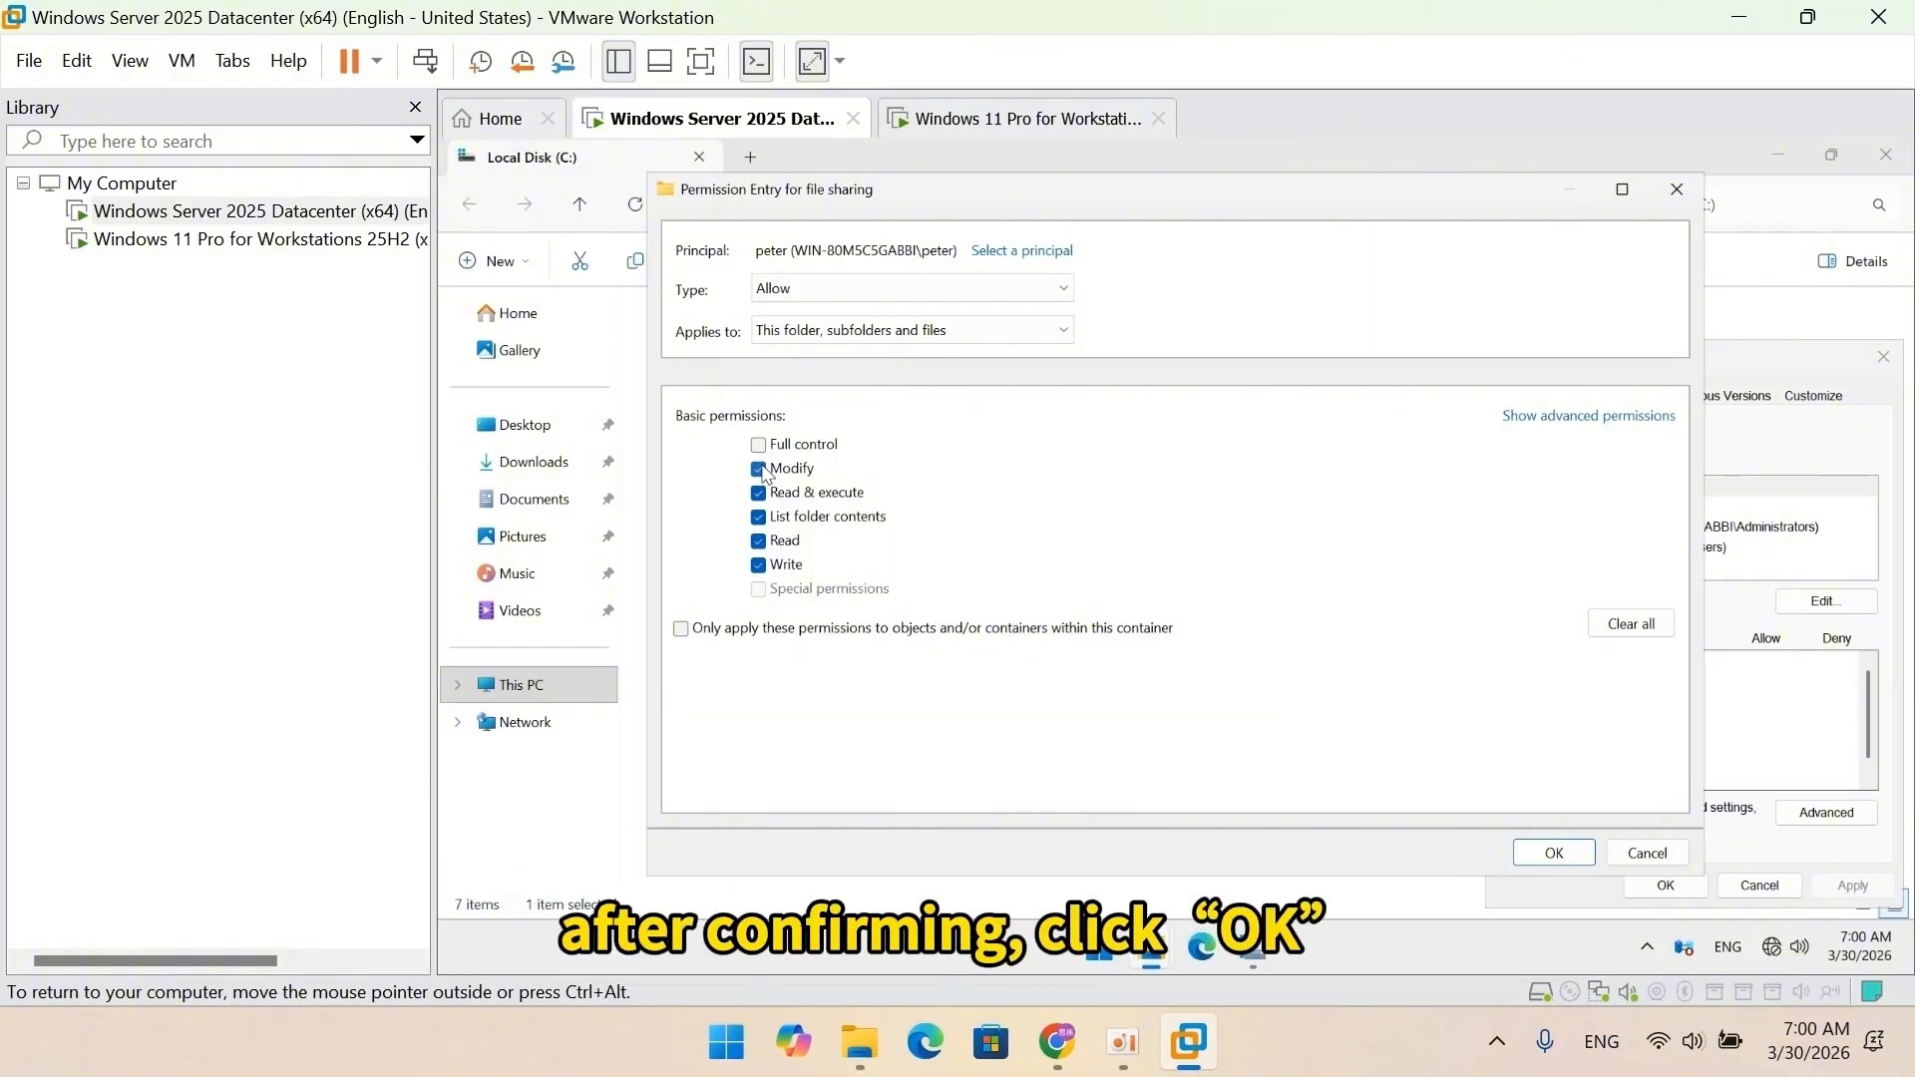
{"action": "left_click", "coordinate": [1555, 853]}
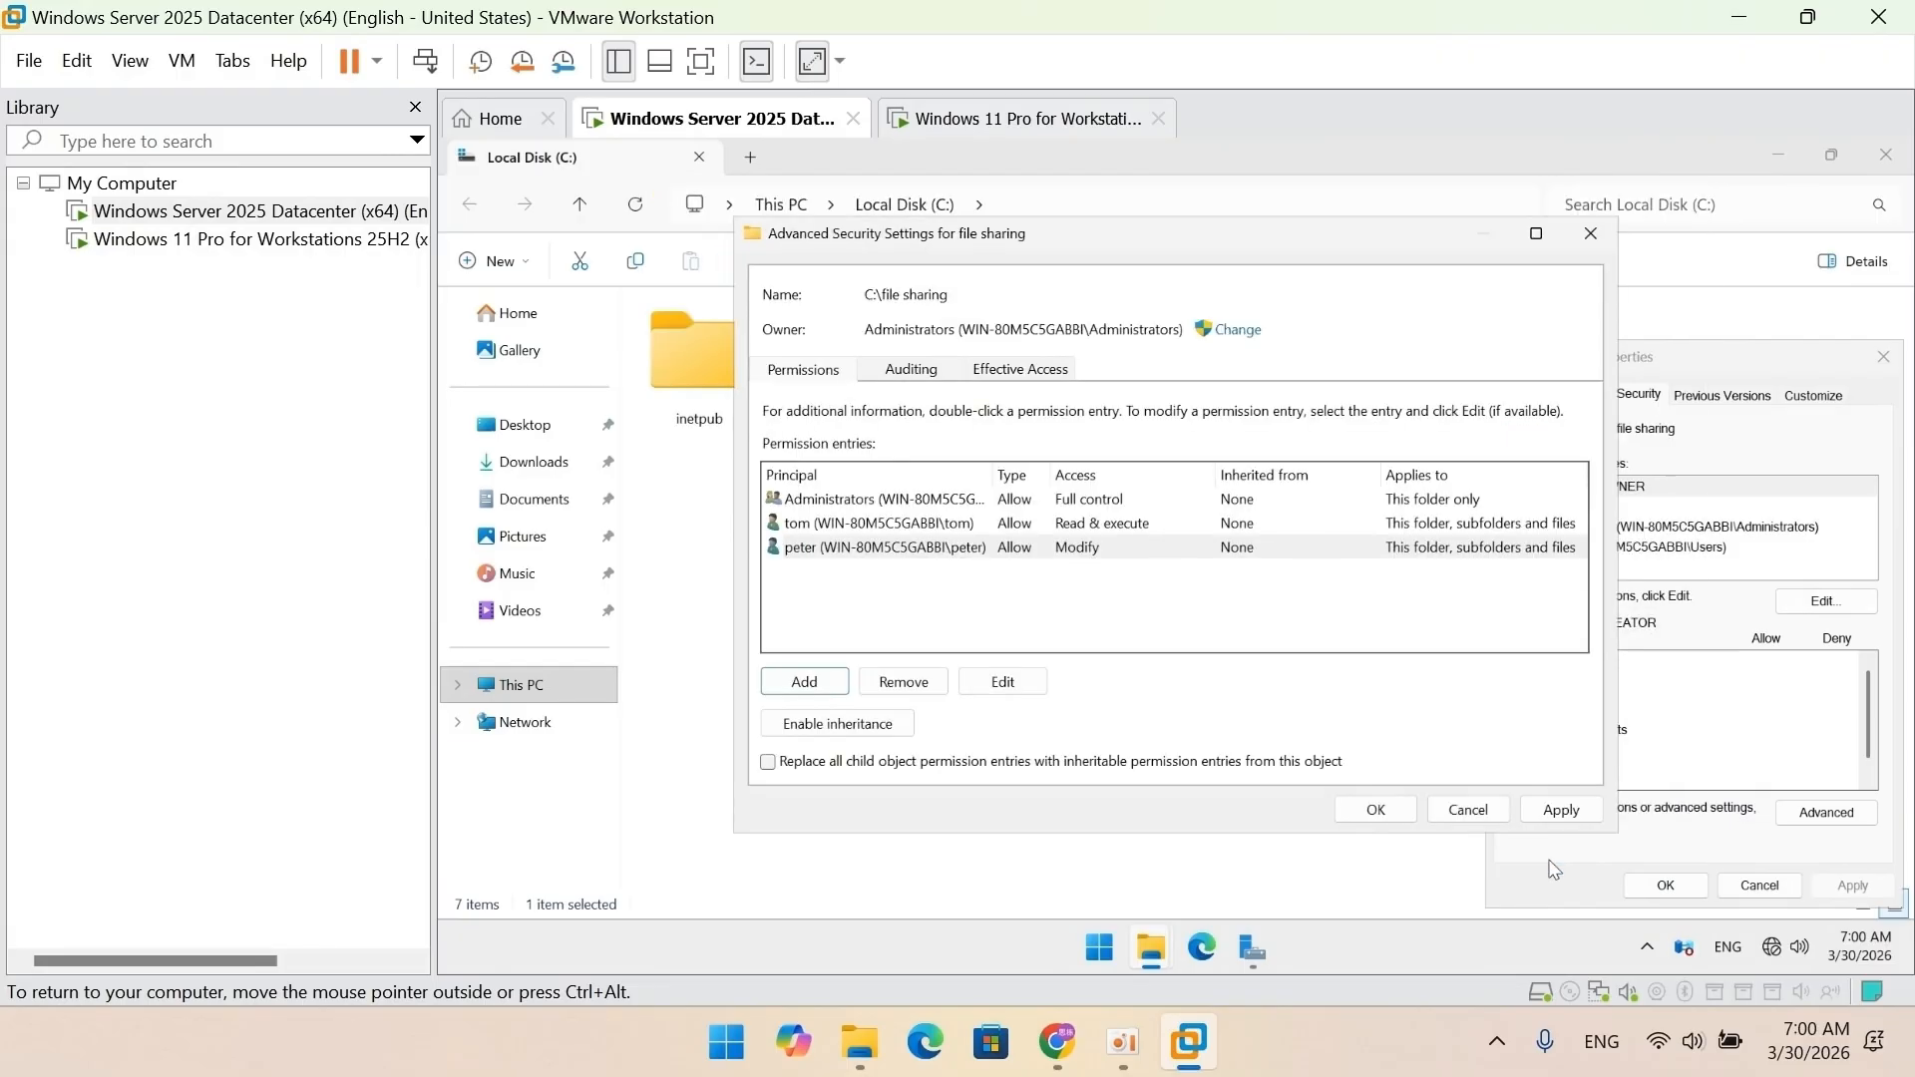
Apply the advanced settings, then allow Administrators Full control in the folder's permissions.
{"action": "left_click", "coordinate": [1397, 814]}
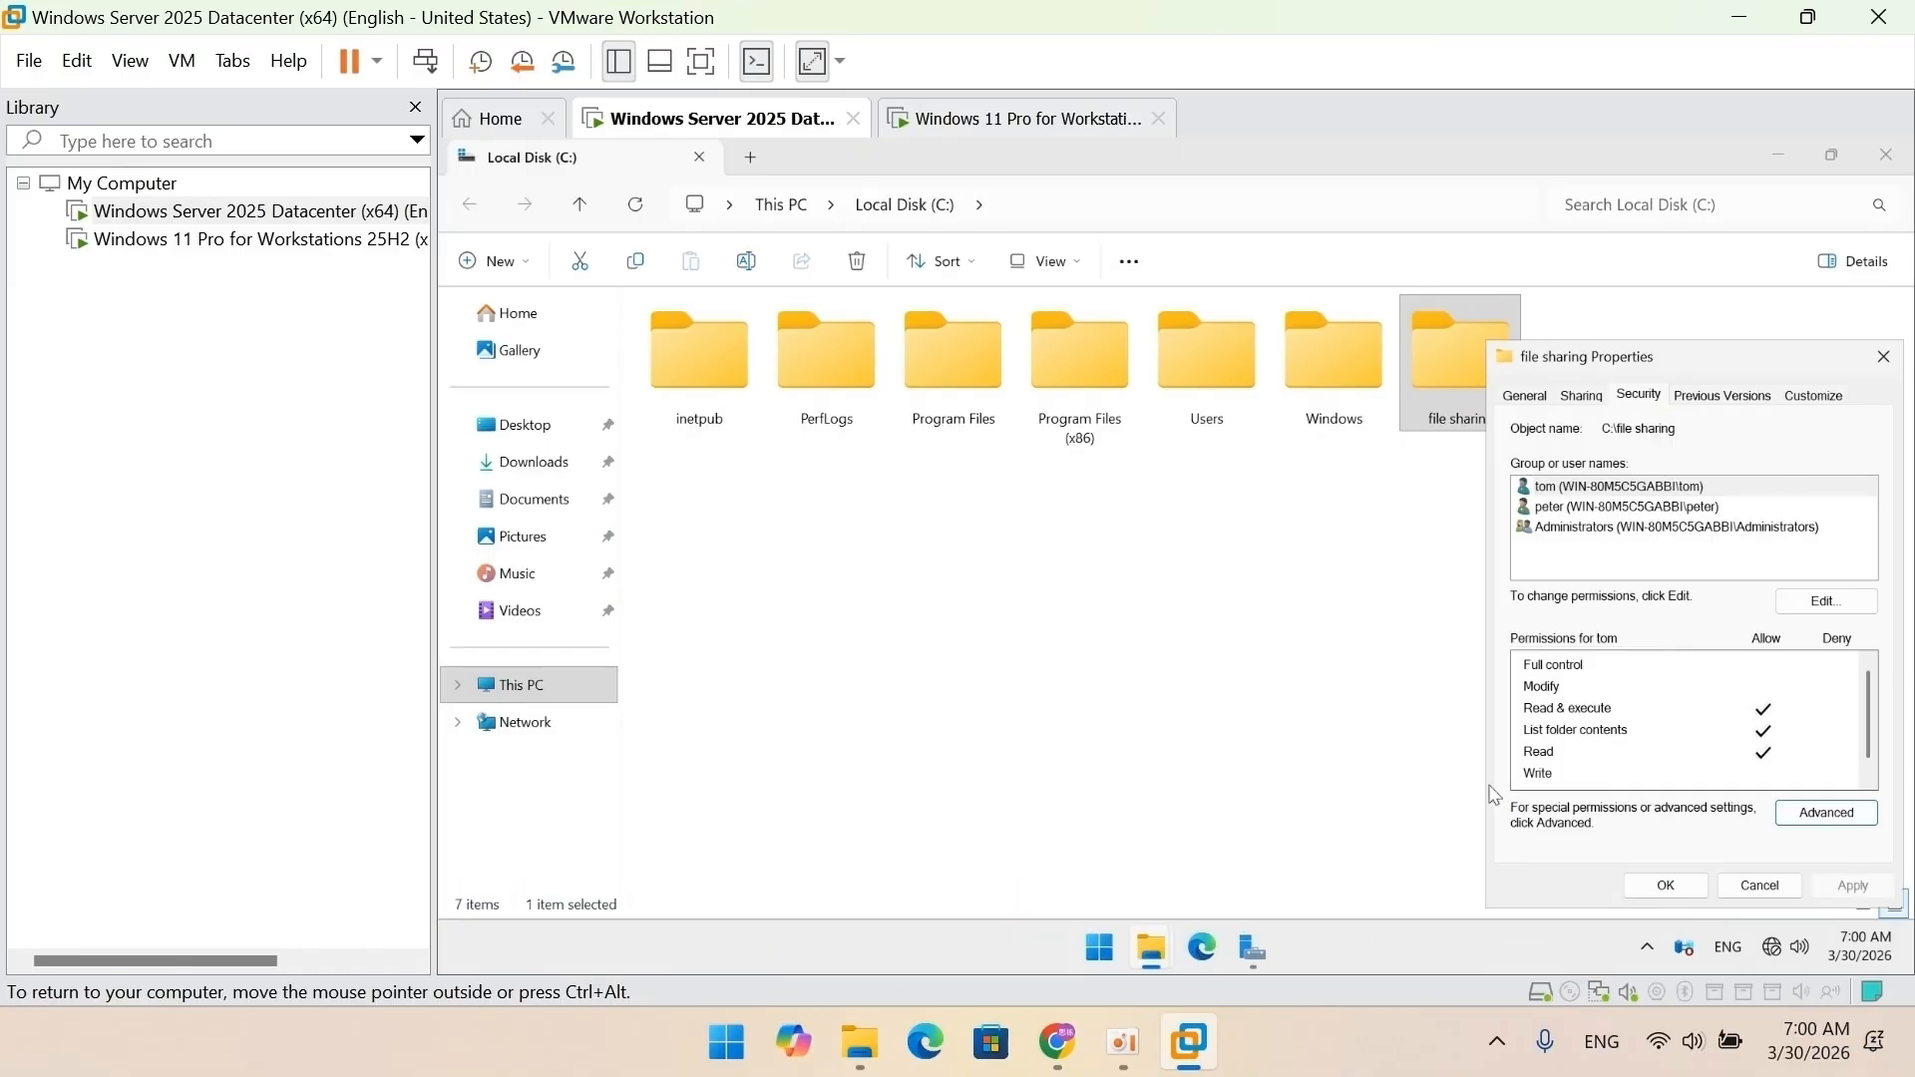
{"action": "left_click", "coordinate": [1811, 601]}
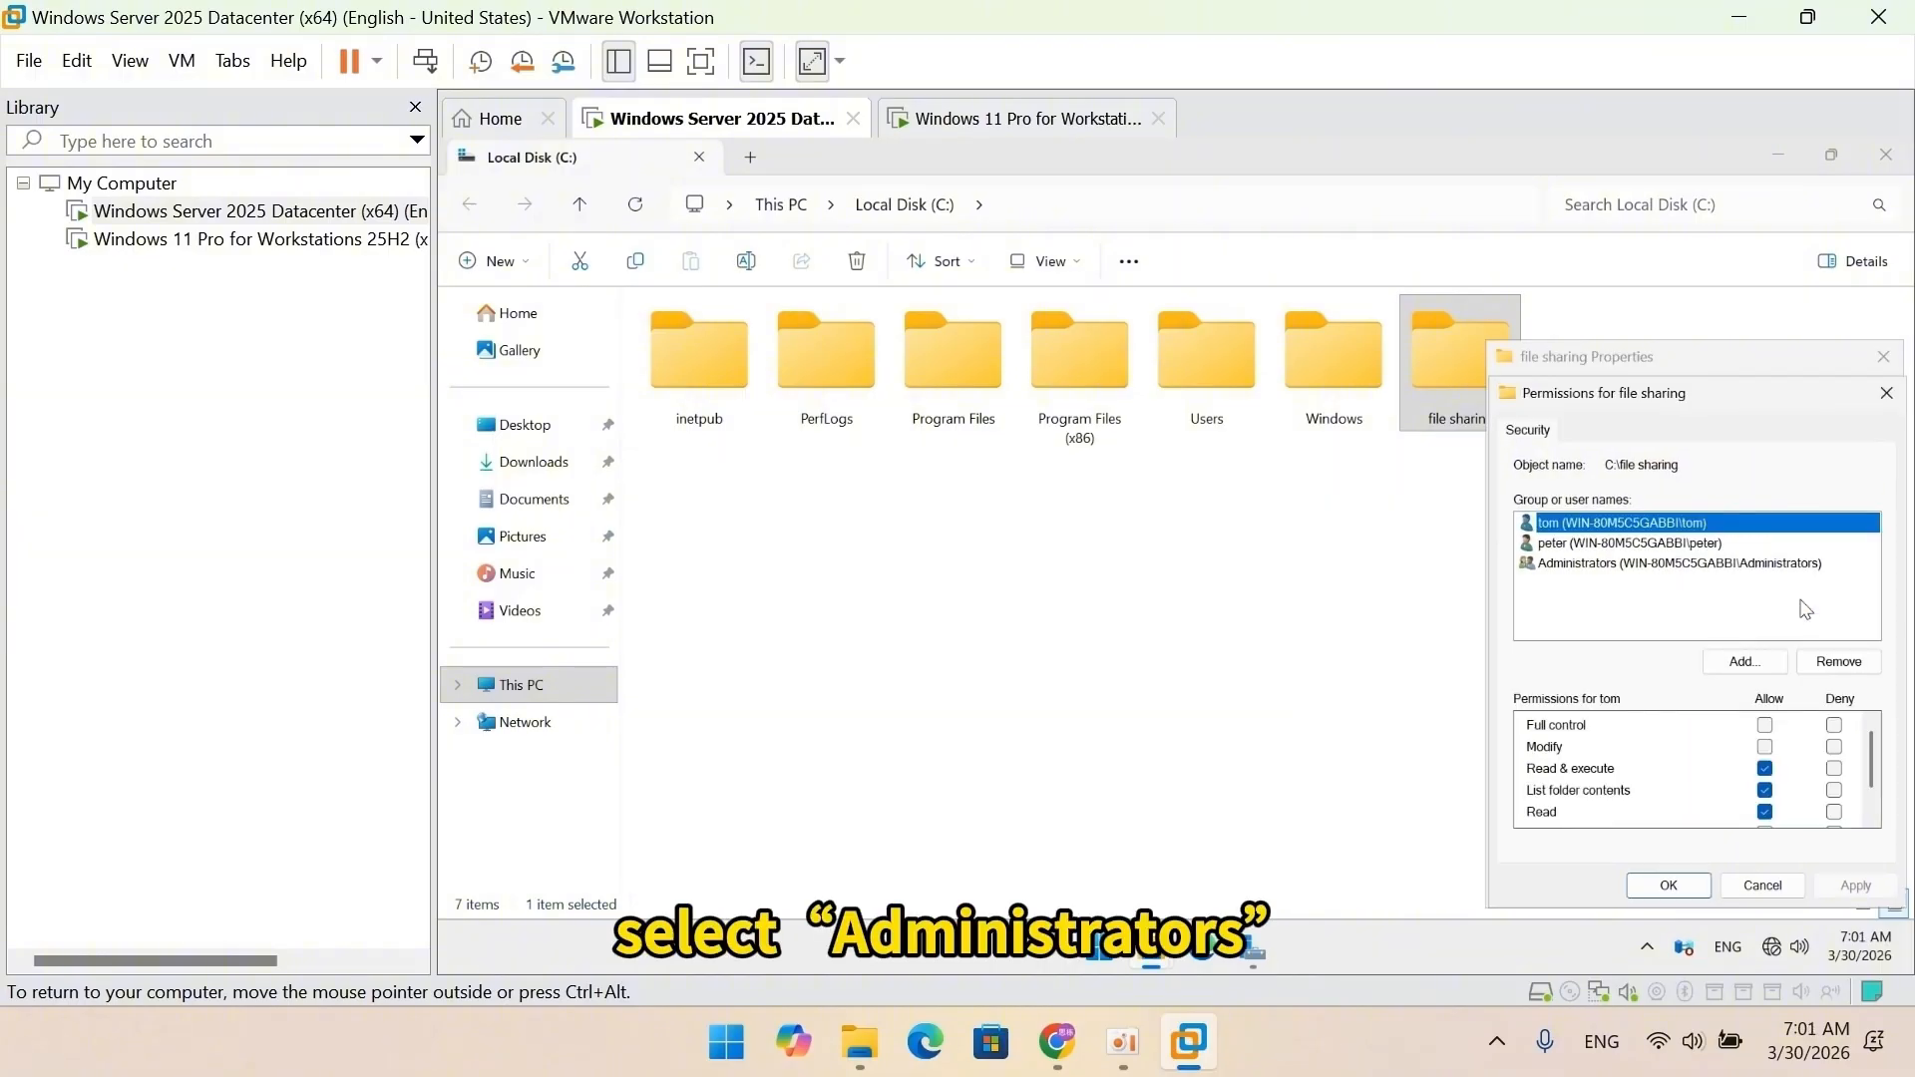
{"action": "left_click", "coordinate": [1708, 565]}
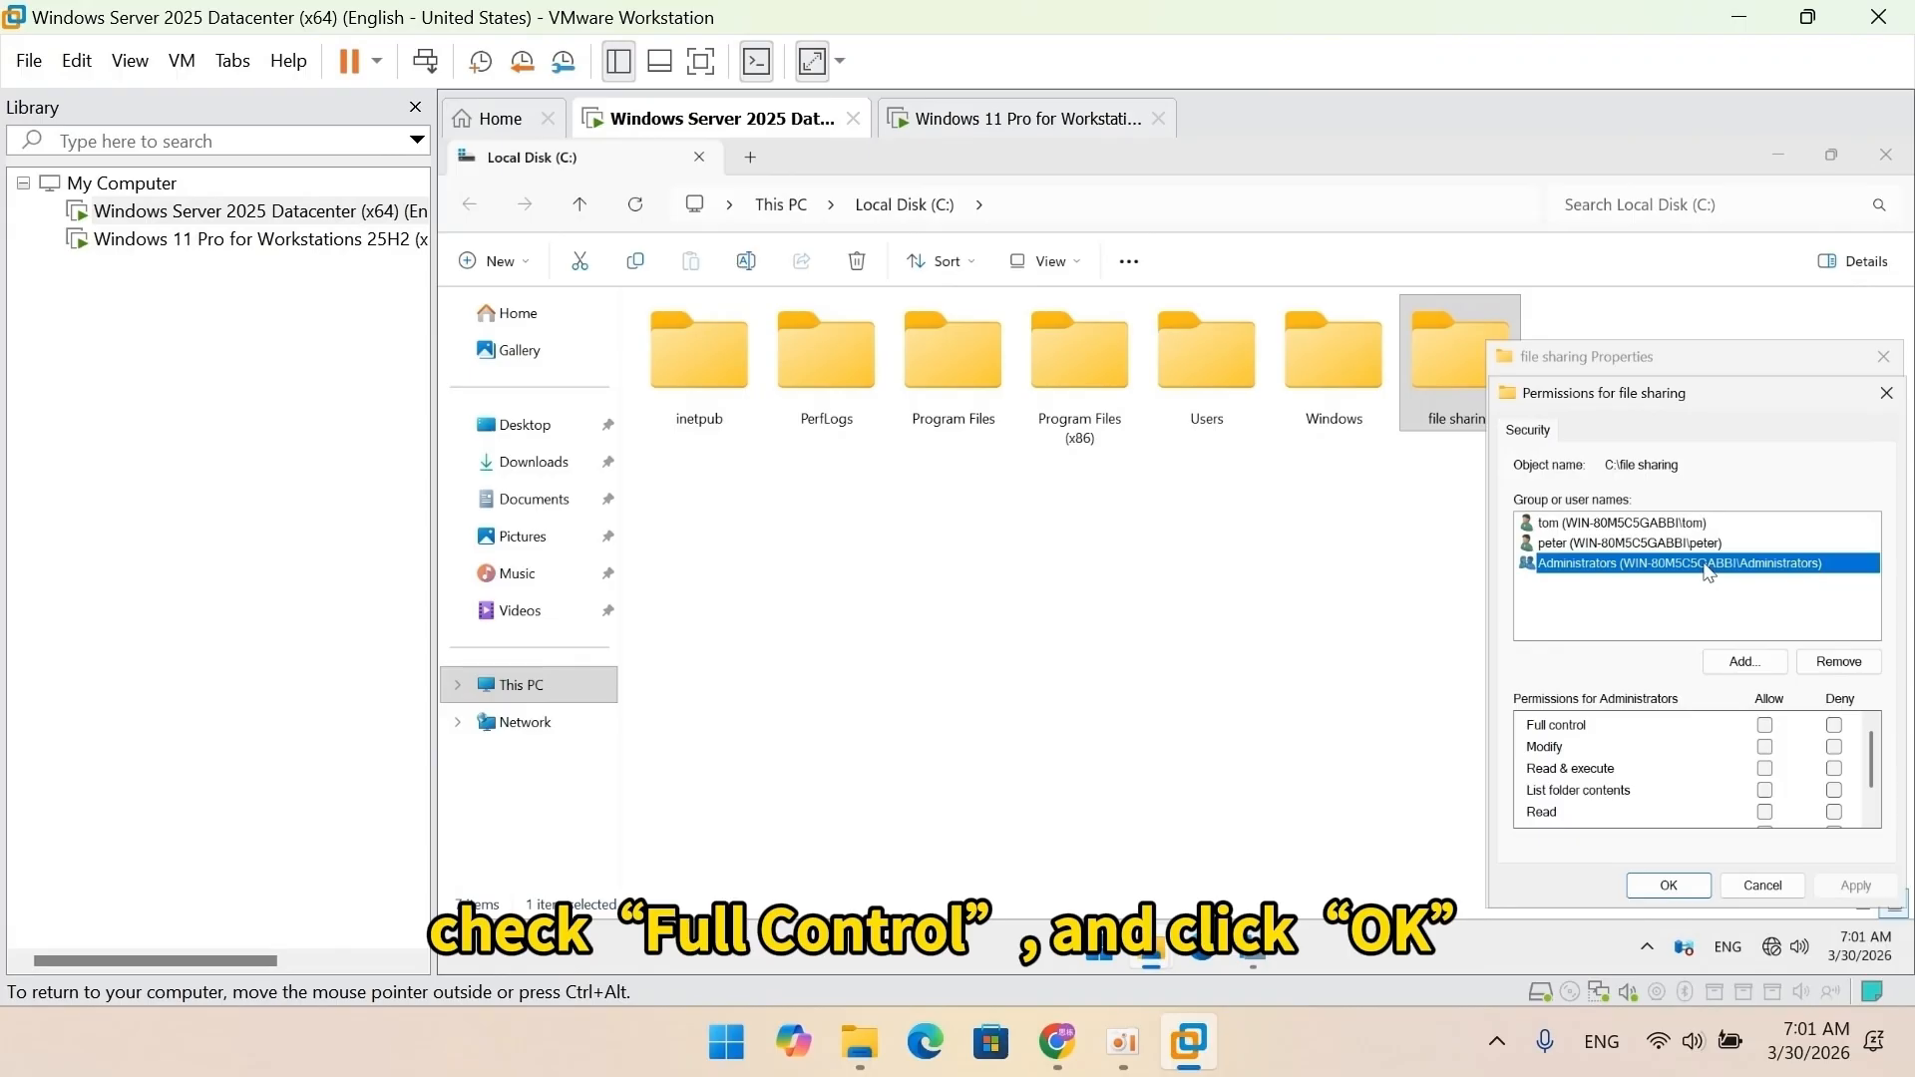
{"action": "left_click", "coordinate": [1764, 725]}
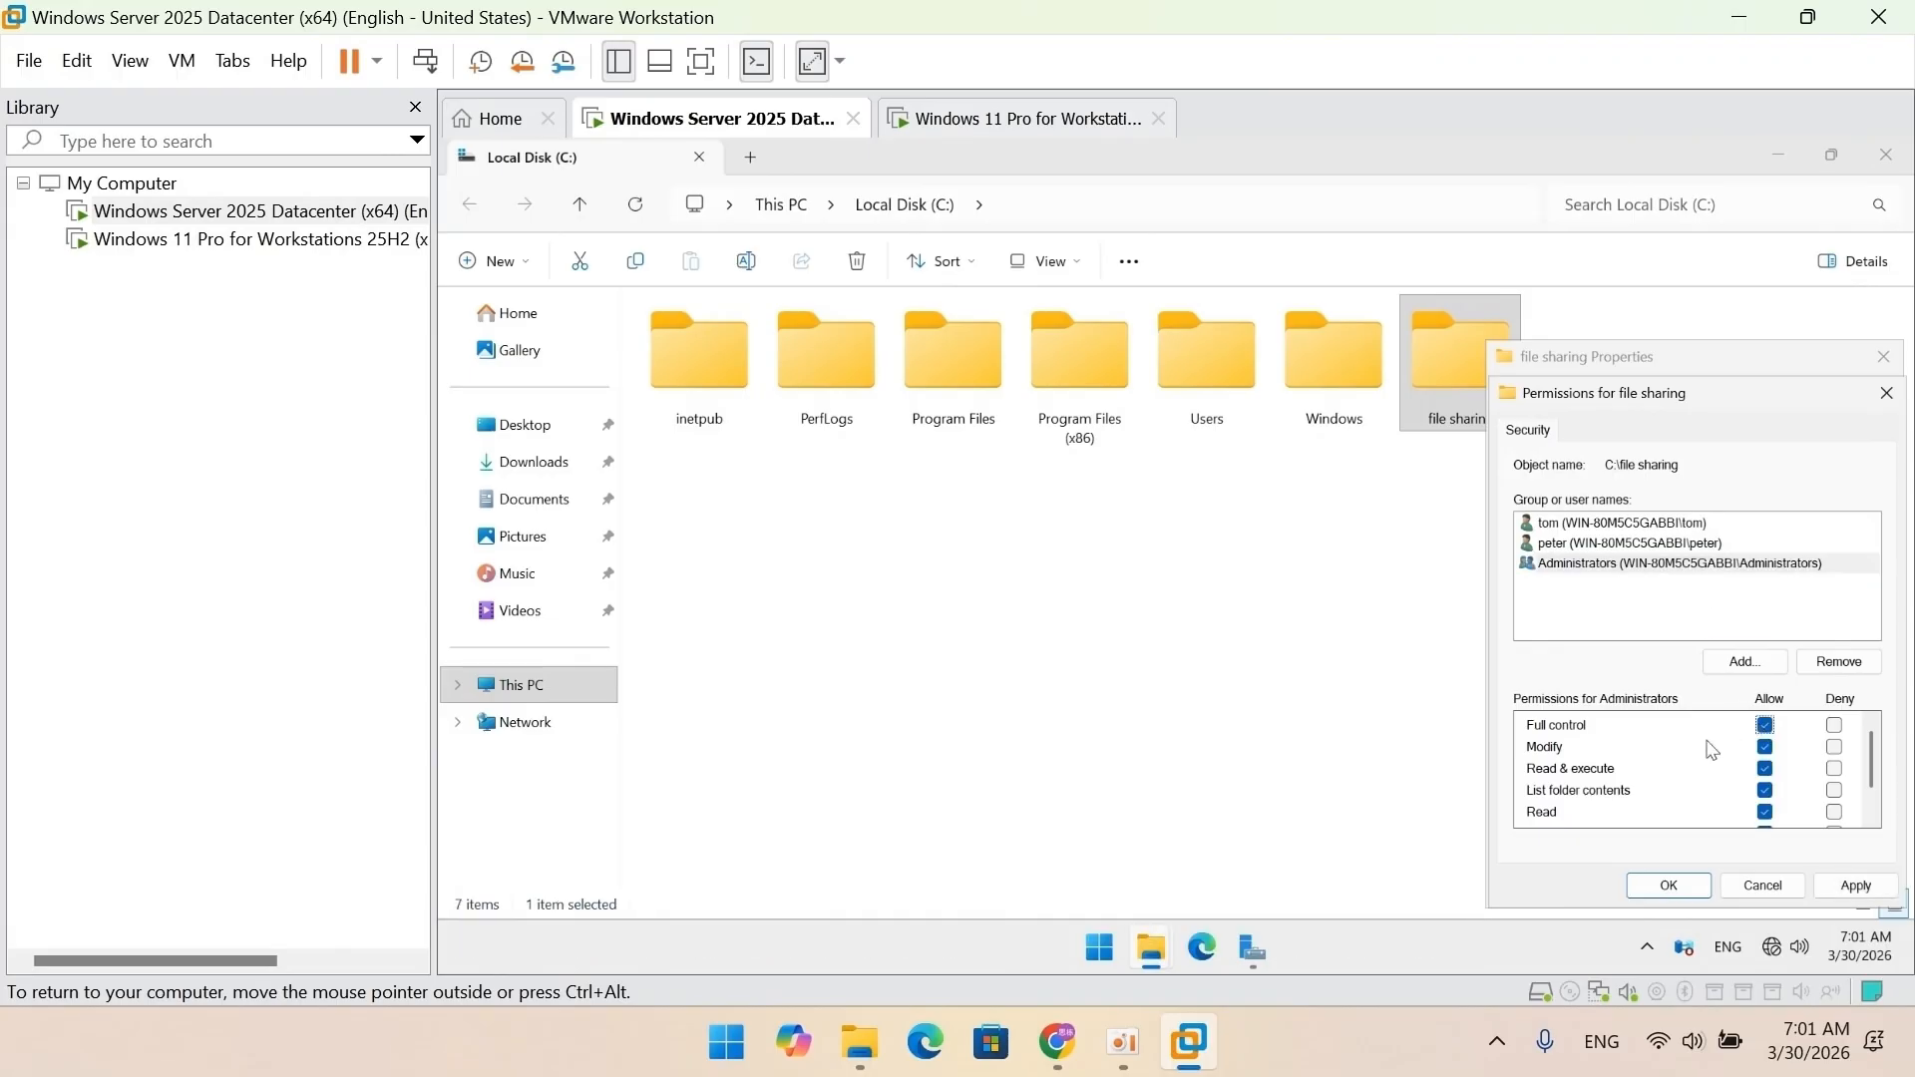
{"action": "left_click", "coordinate": [1668, 887]}
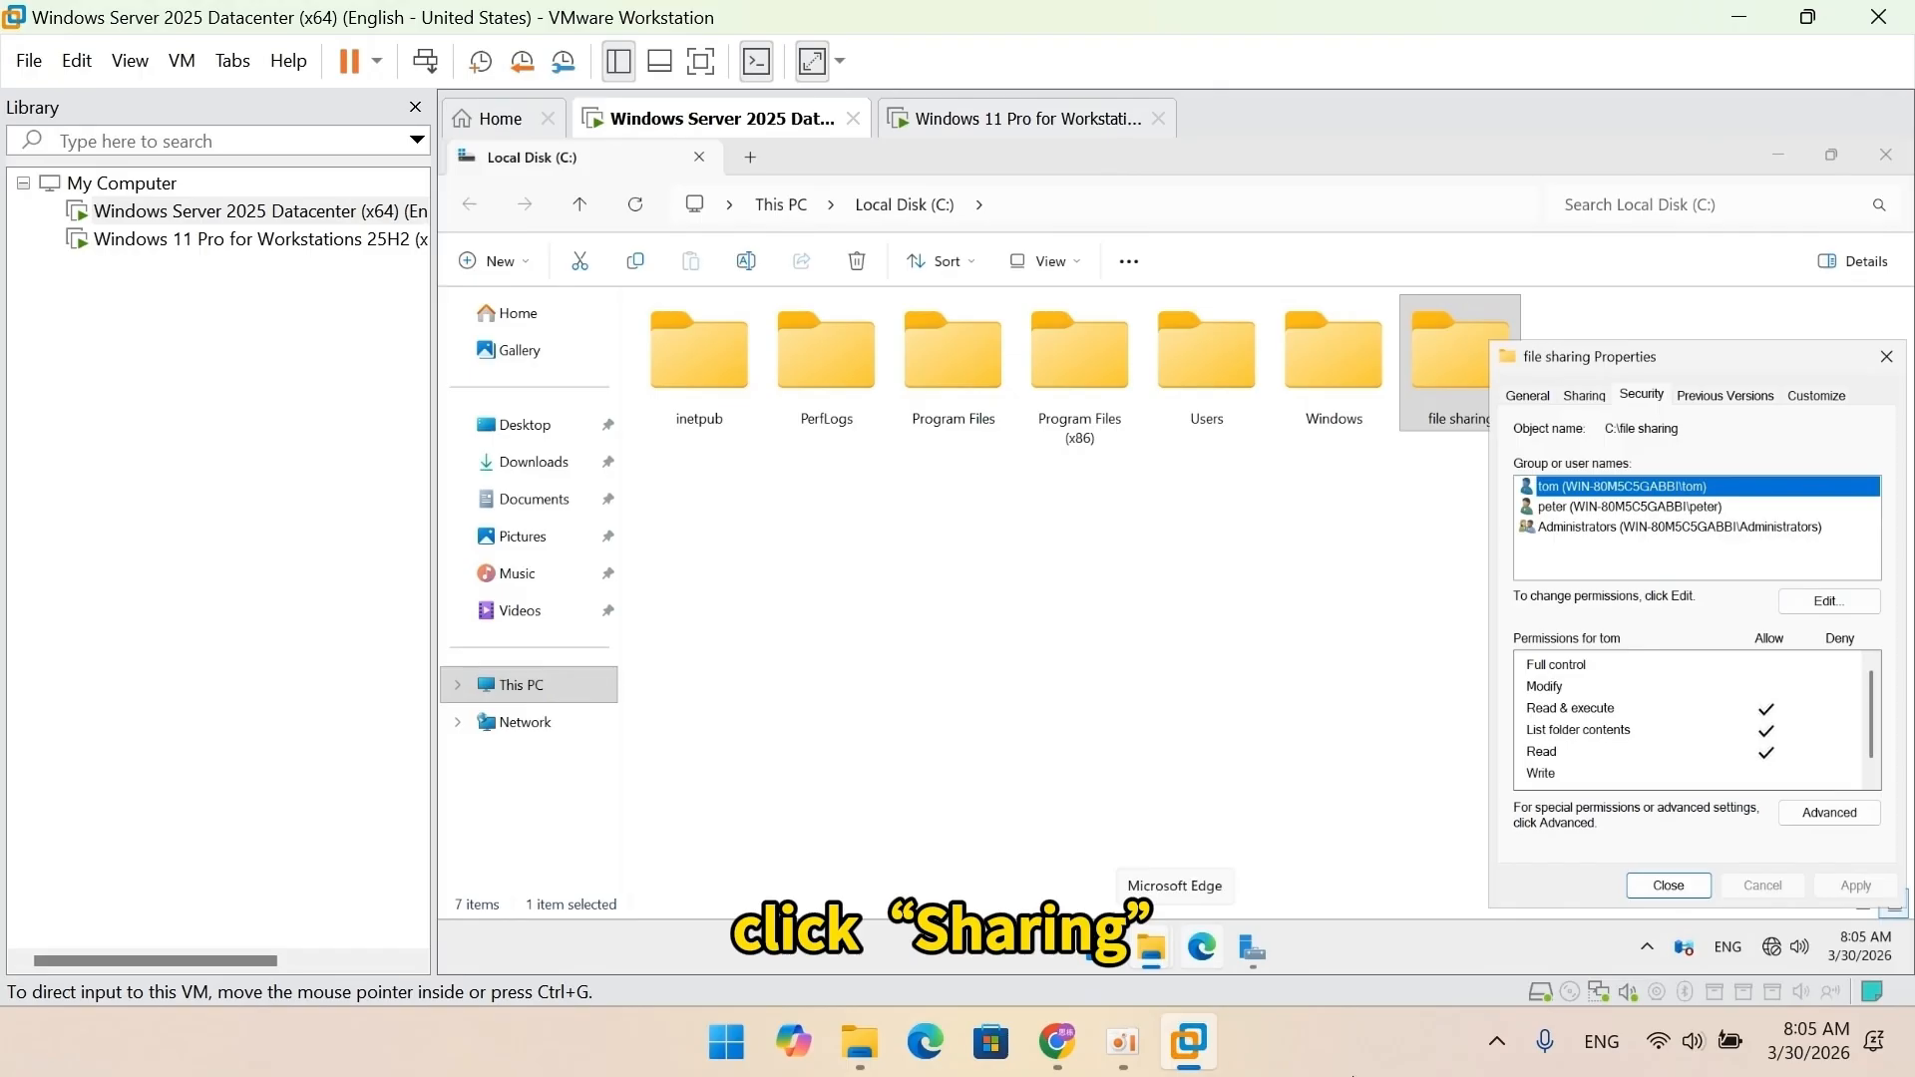
Enable Share this folder in Advanced Sharing and remove Everyone from the share permissions.
{"action": "left_click", "coordinate": [1584, 396]}
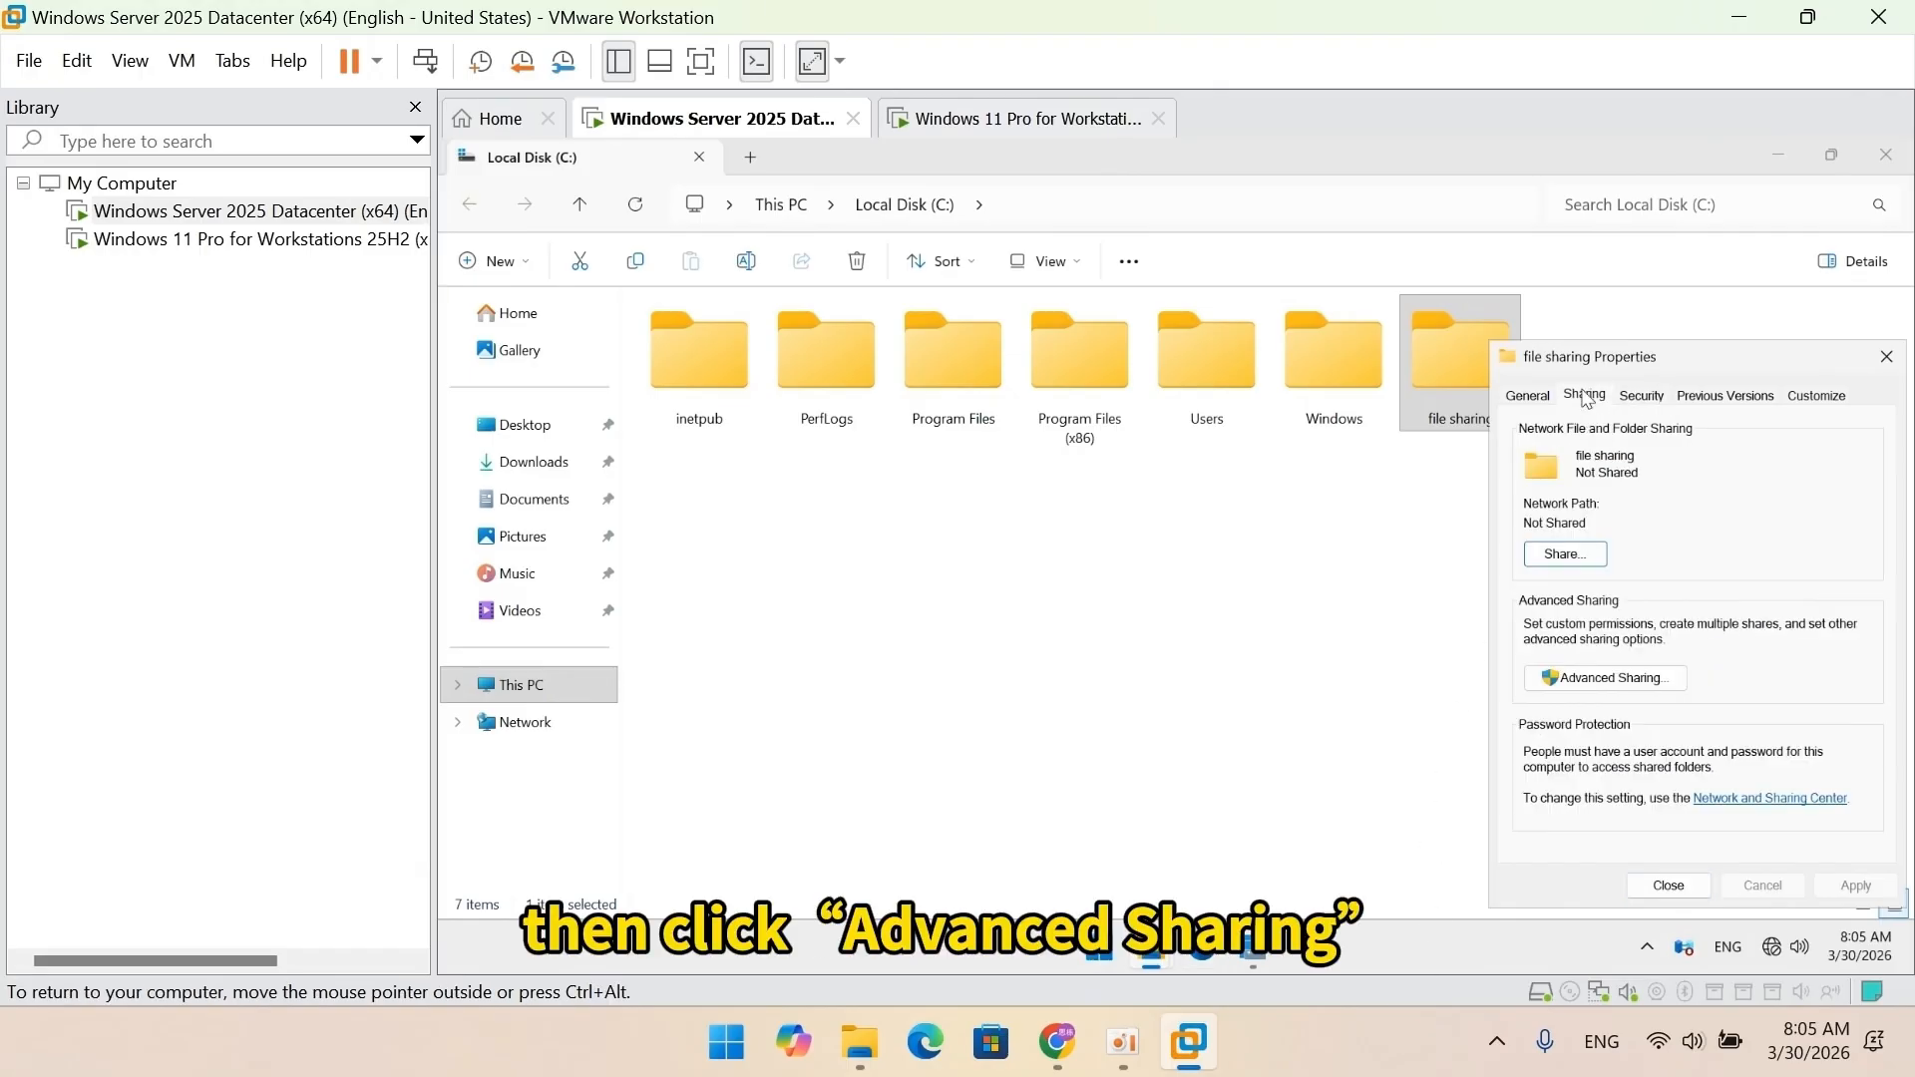
{"action": "left_click", "coordinate": [1628, 683]}
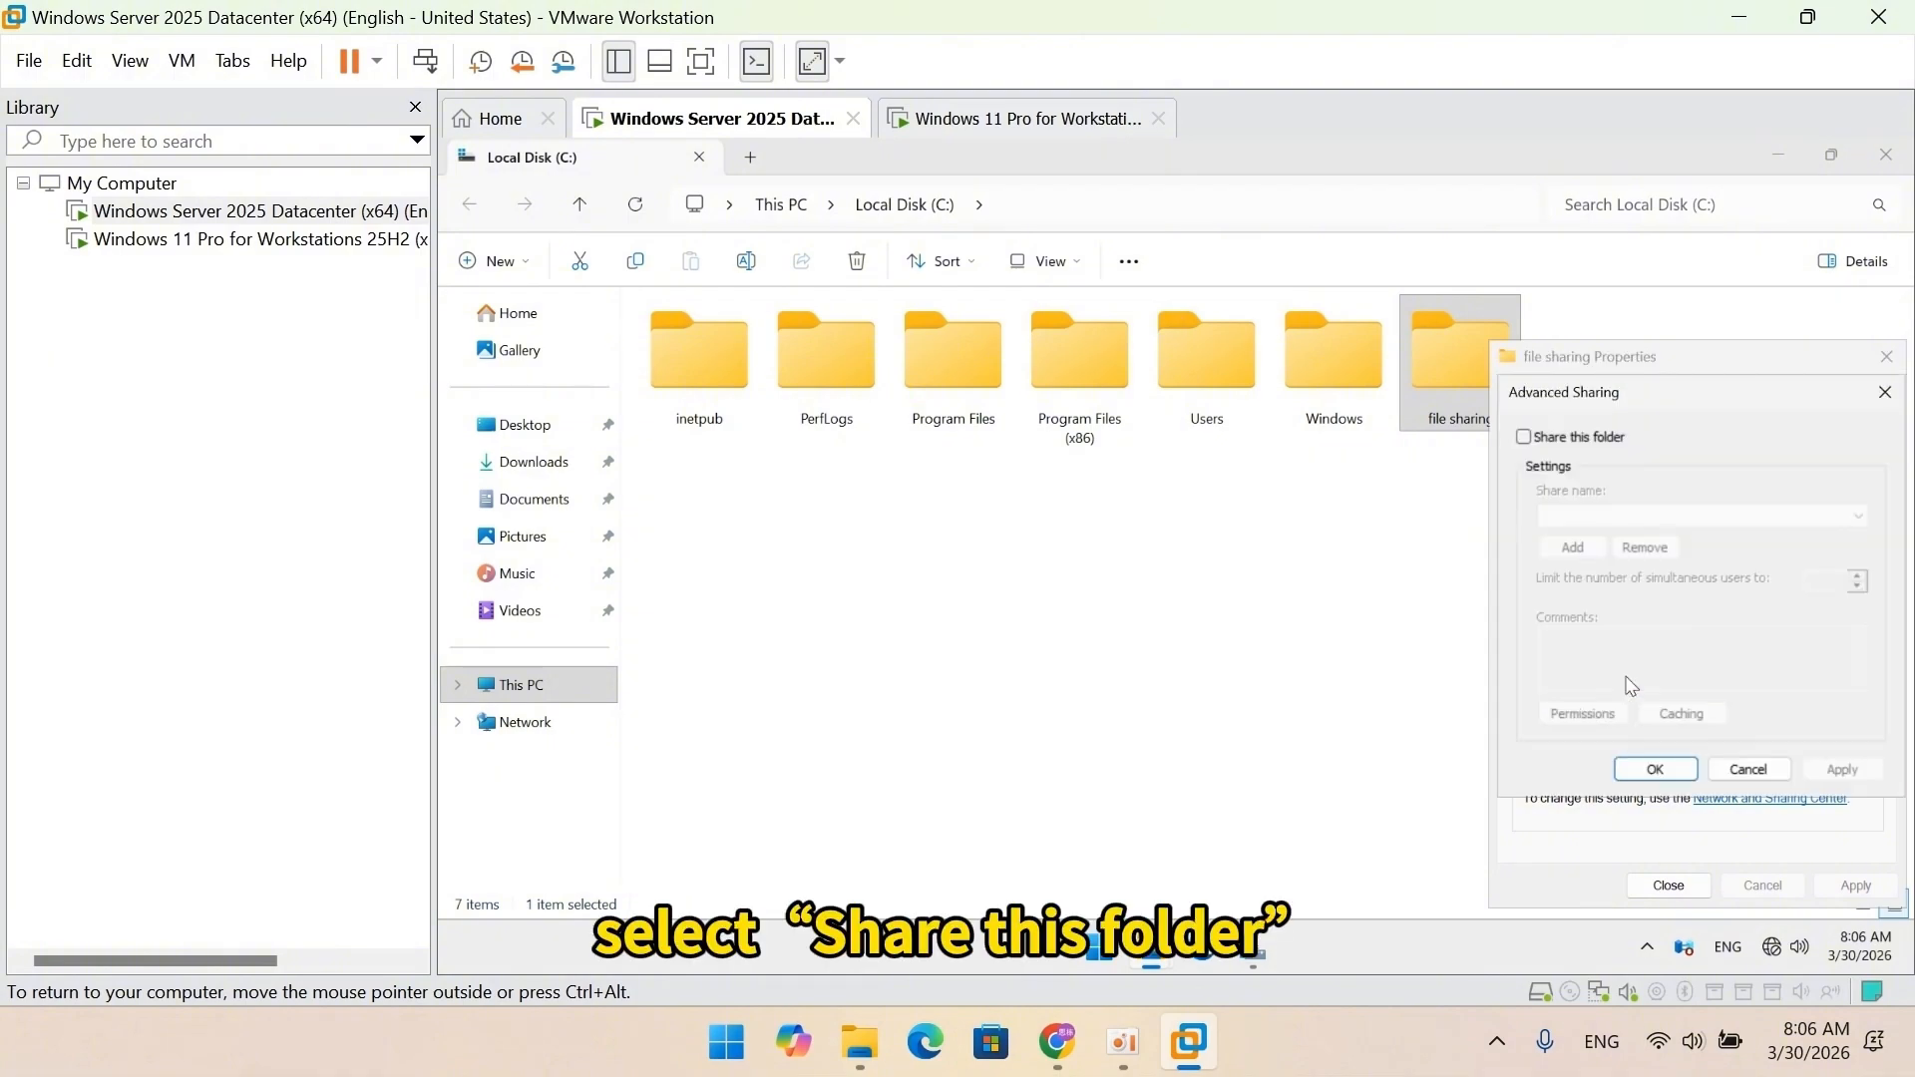
{"action": "left_click", "coordinate": [1582, 440]}
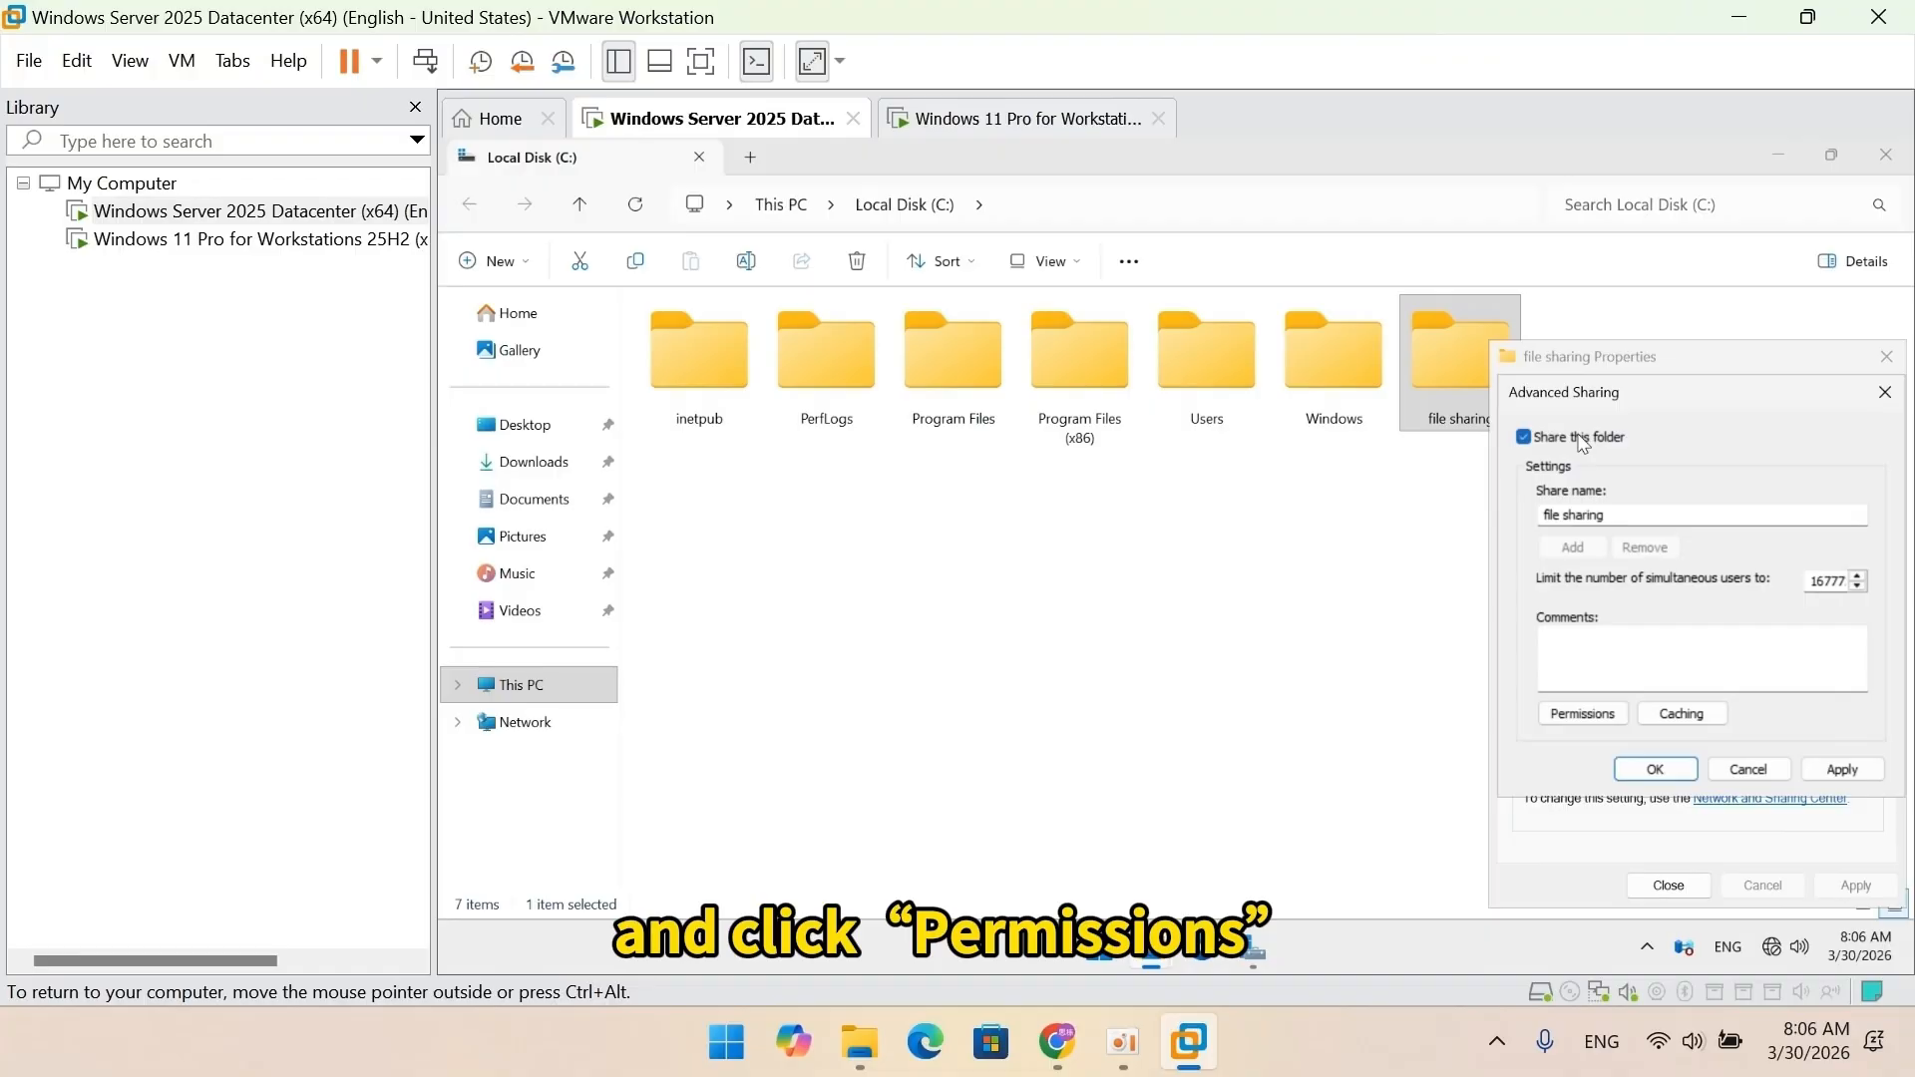
{"action": "left_click", "coordinate": [1583, 714]}
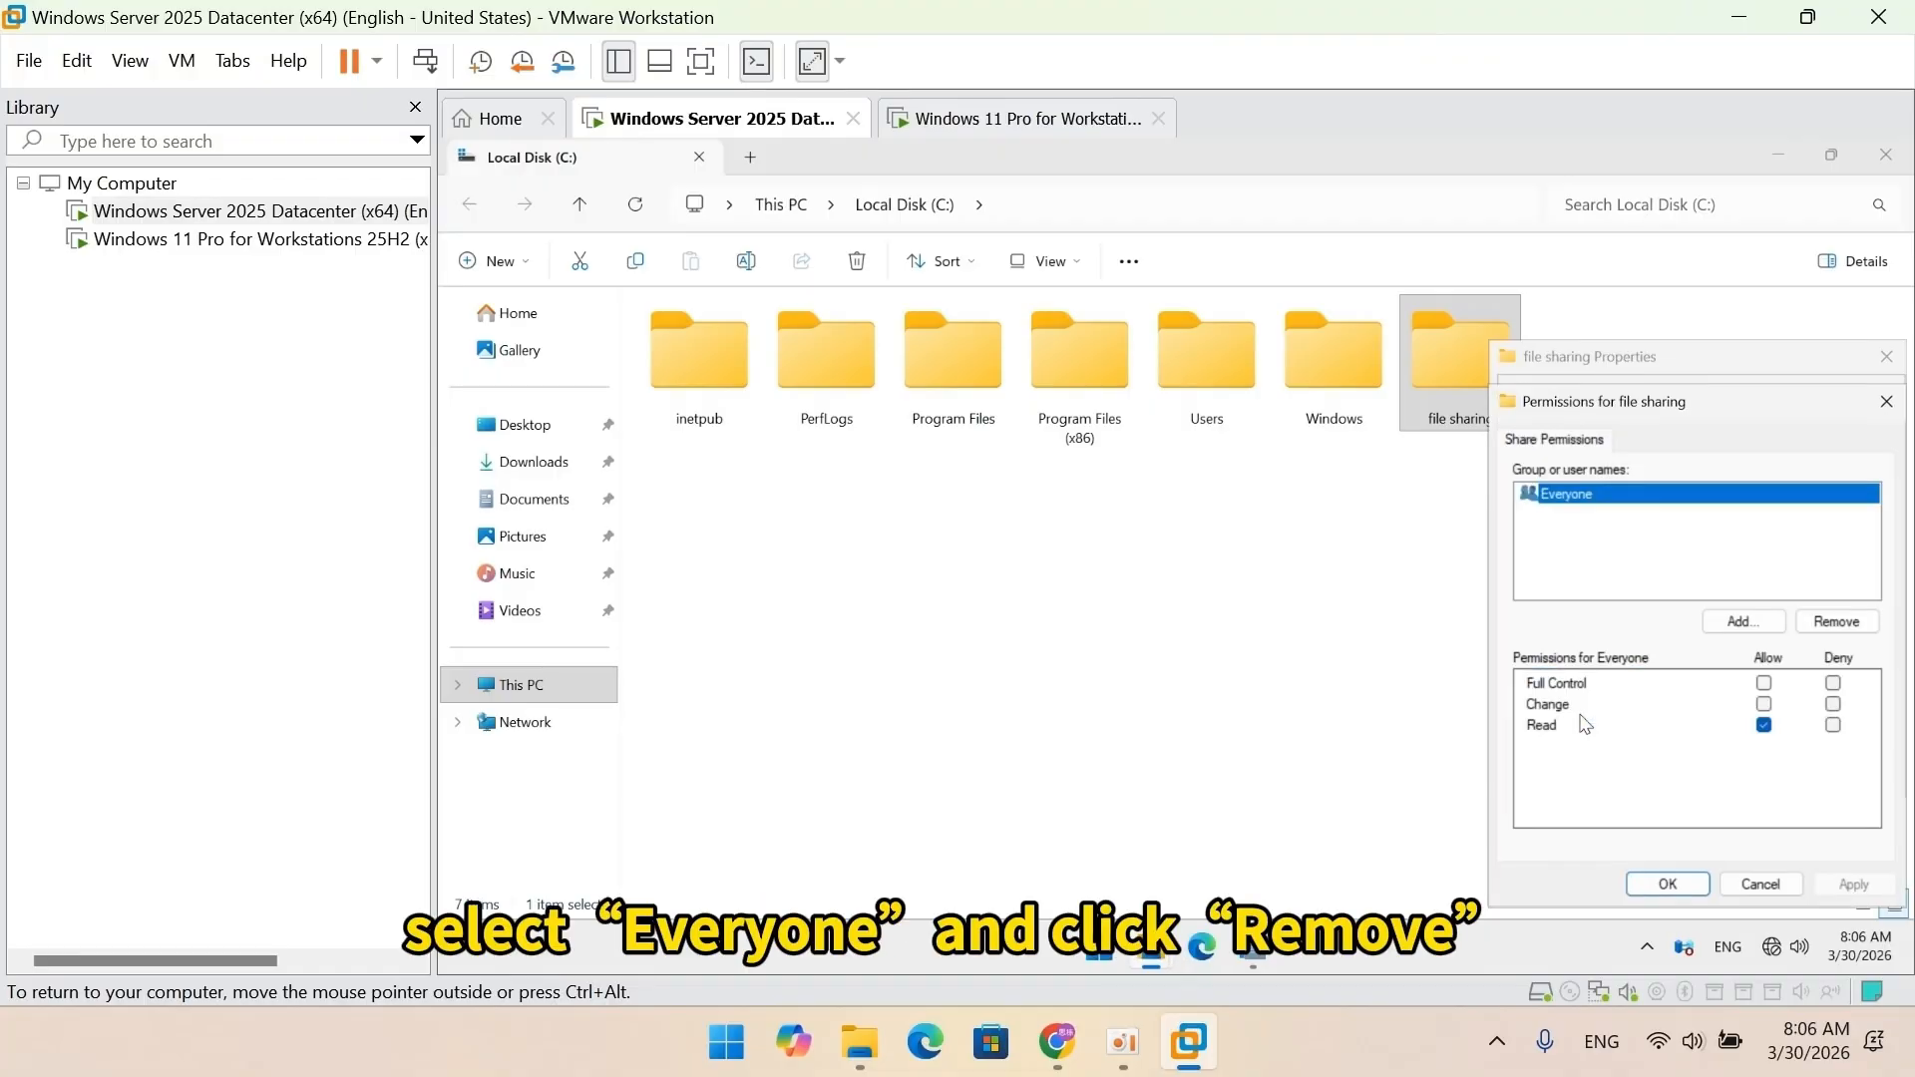
{"action": "left_click", "coordinate": [1835, 621]}
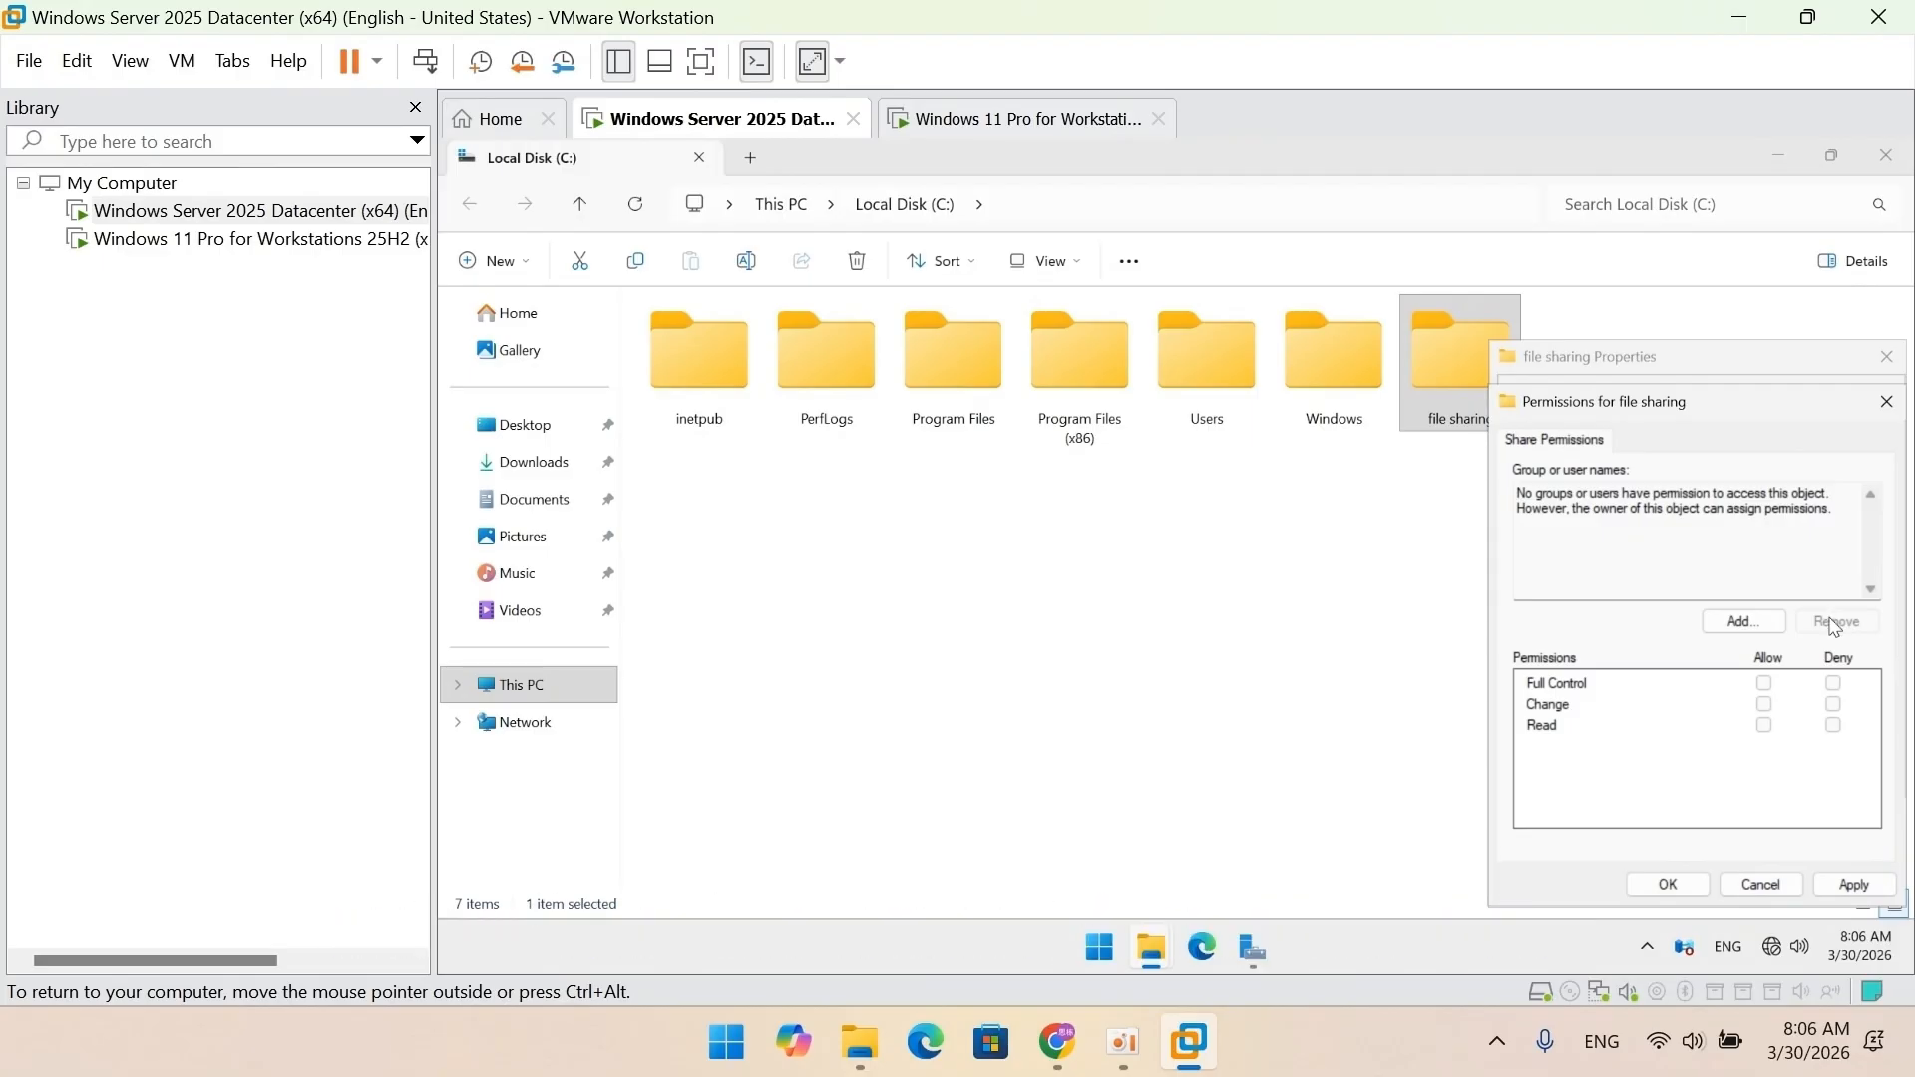
{"action": "left_click", "coordinate": [1751, 622]}
Add both users to the share permissions with Change access, confirm, and close Properties.
{"action": "type", "text": "tom"}
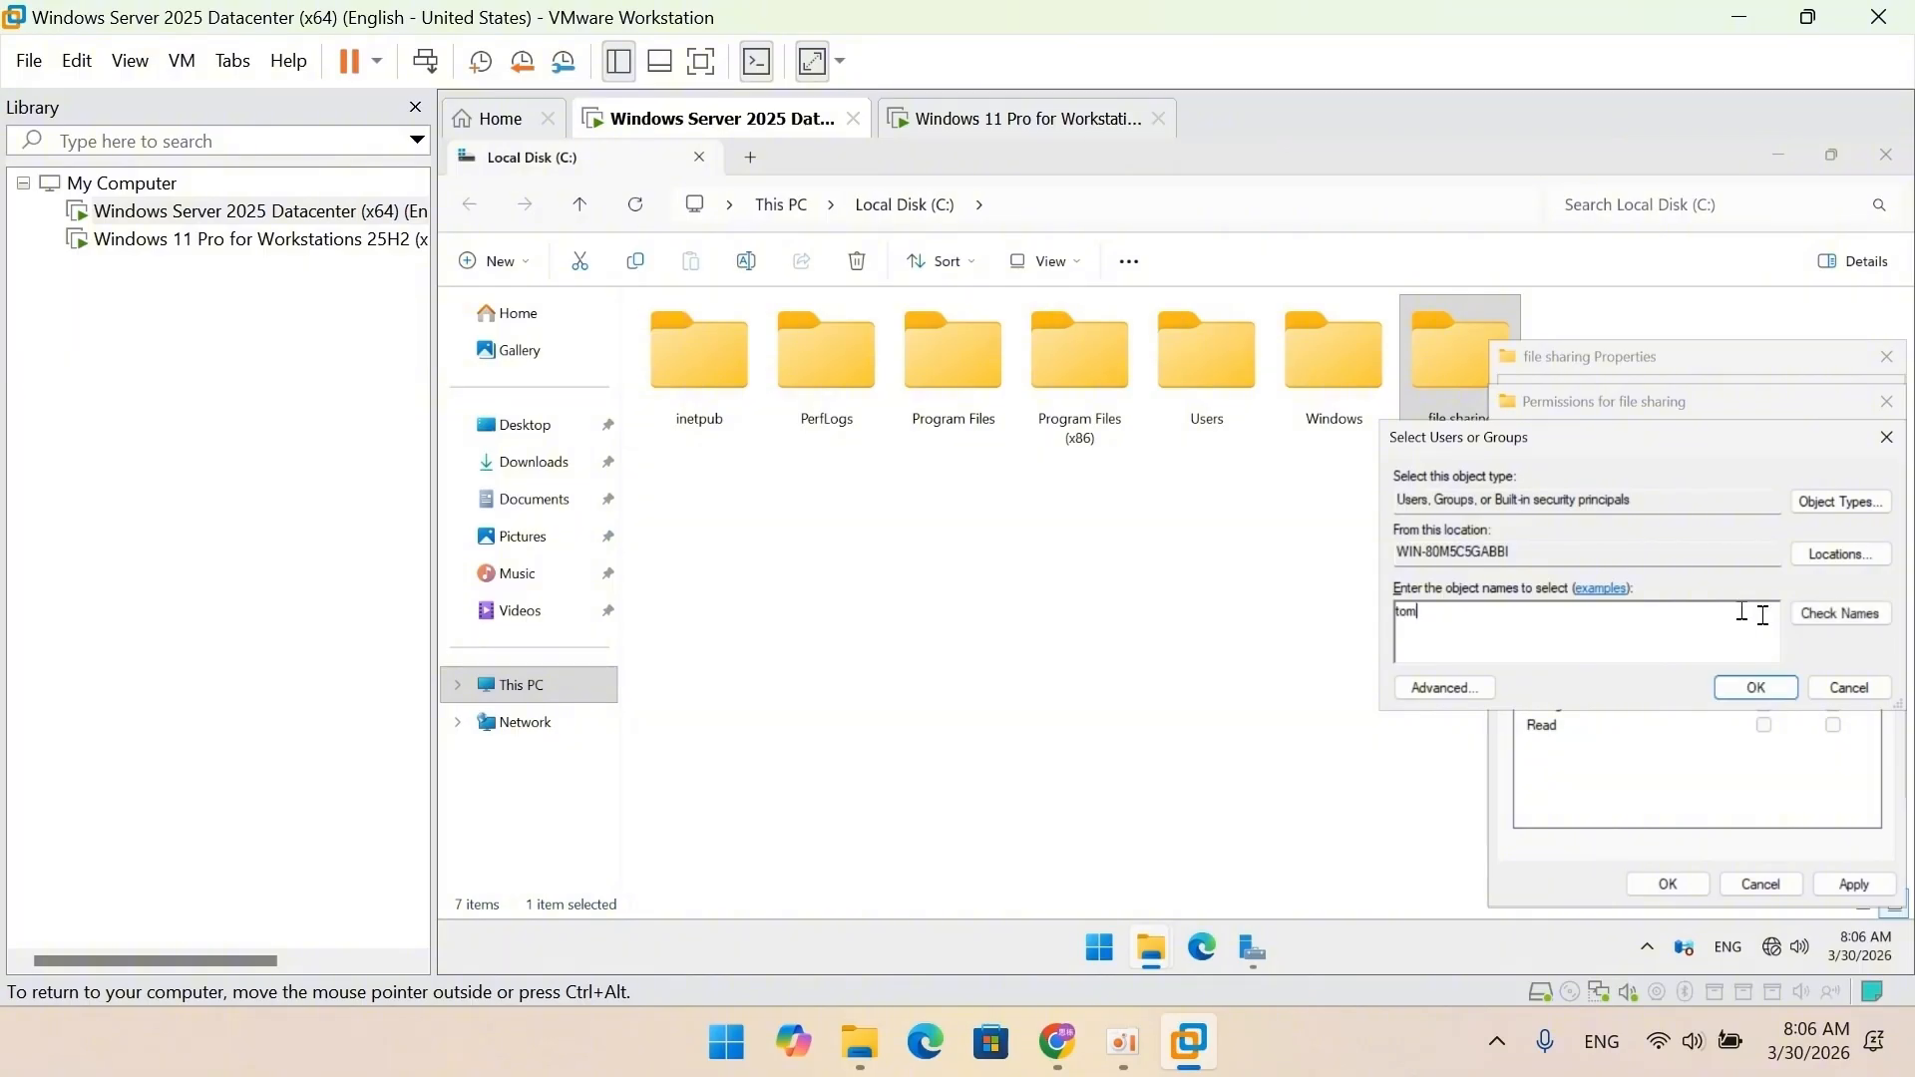
{"action": "left_click", "coordinate": [1750, 688]}
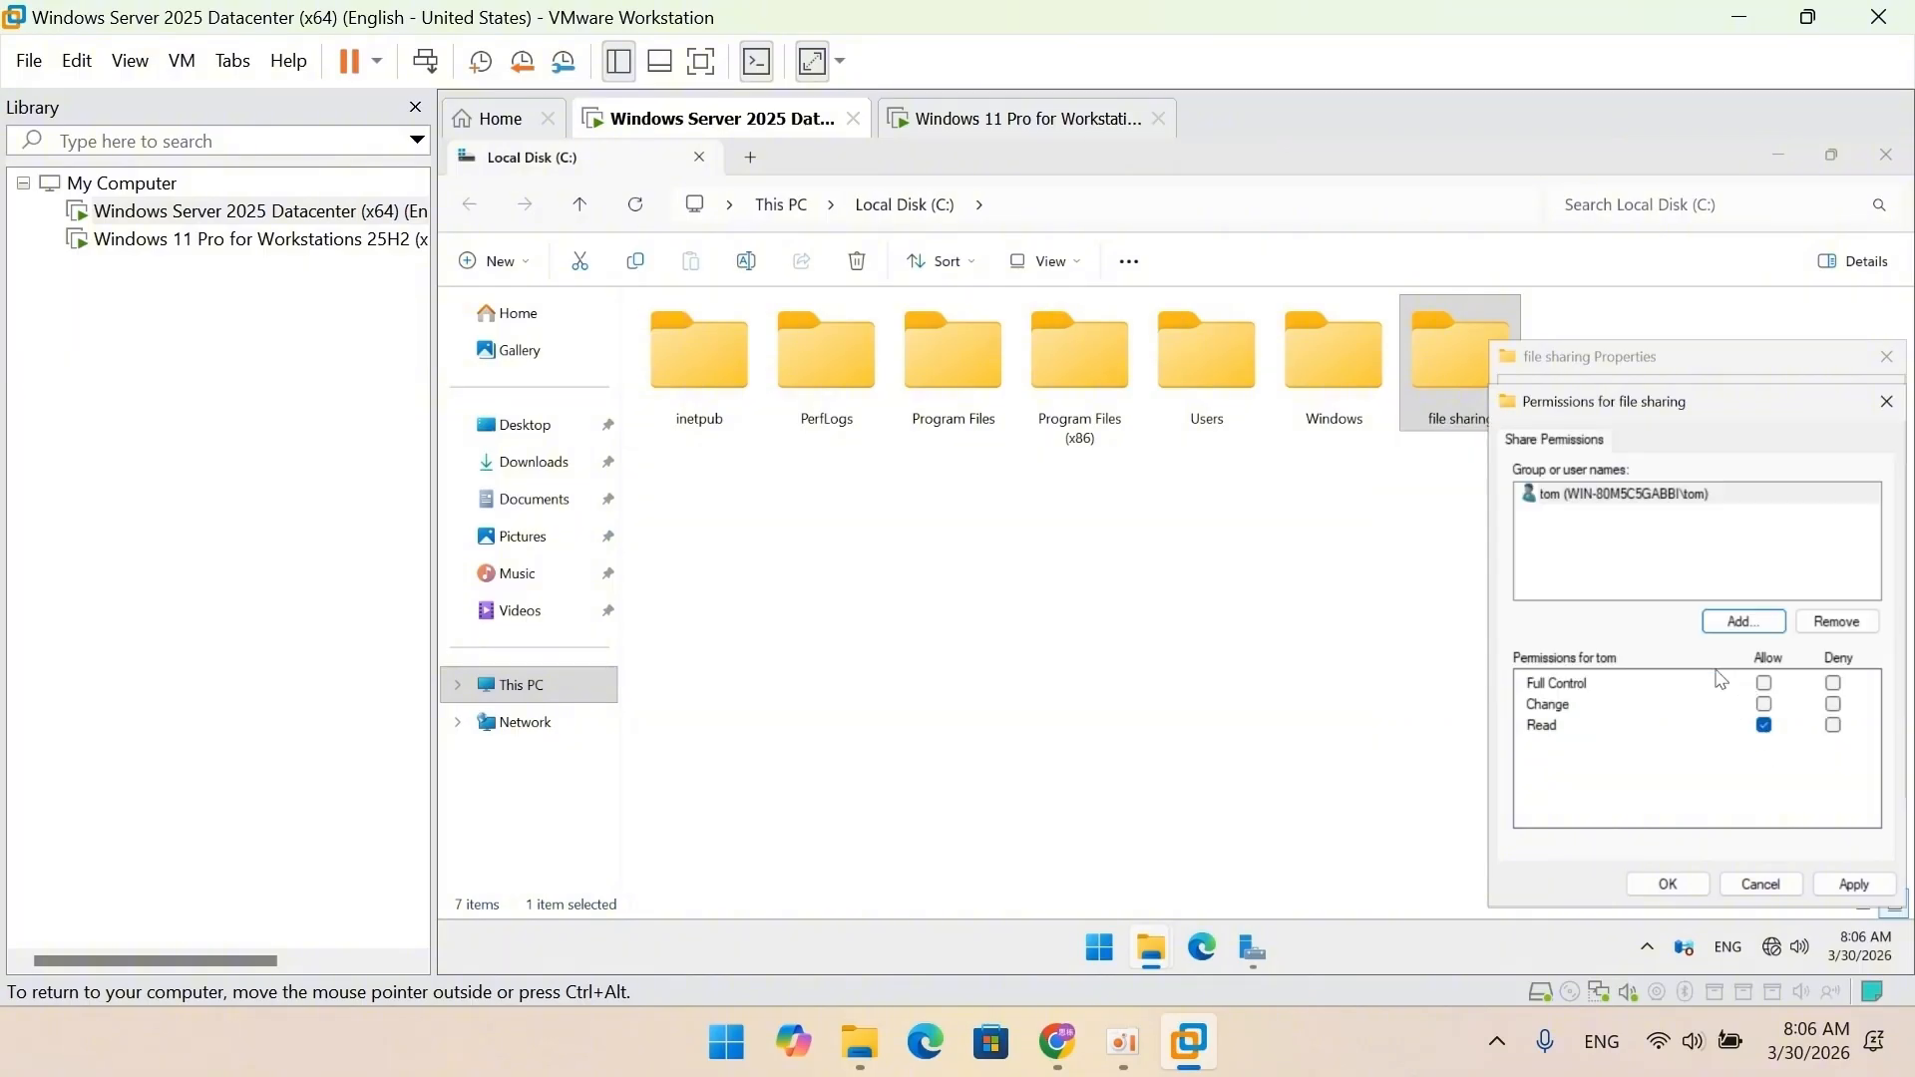
{"action": "left_click", "coordinate": [1732, 628]}
{"action": "type", "text": "peter"}
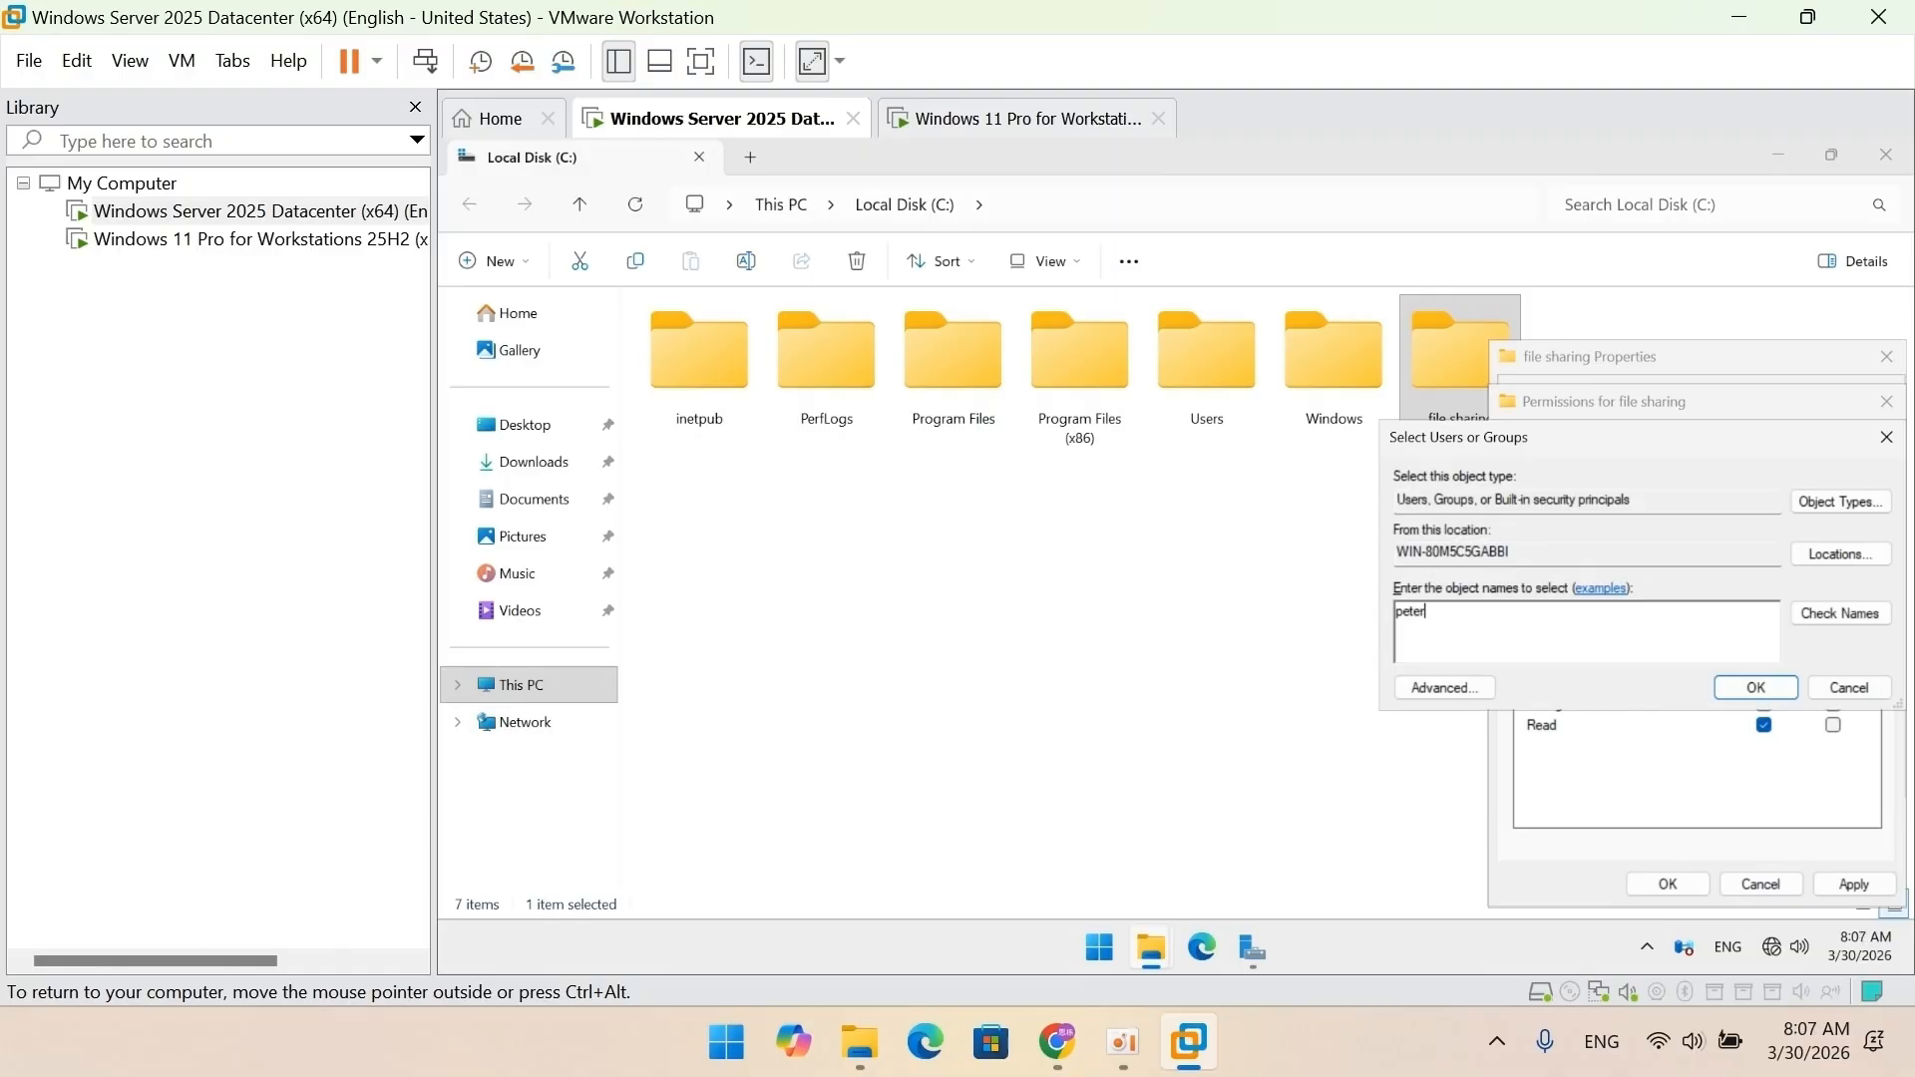
{"action": "left_click", "coordinate": [1751, 689]}
{"action": "left_click", "coordinate": [1765, 705]}
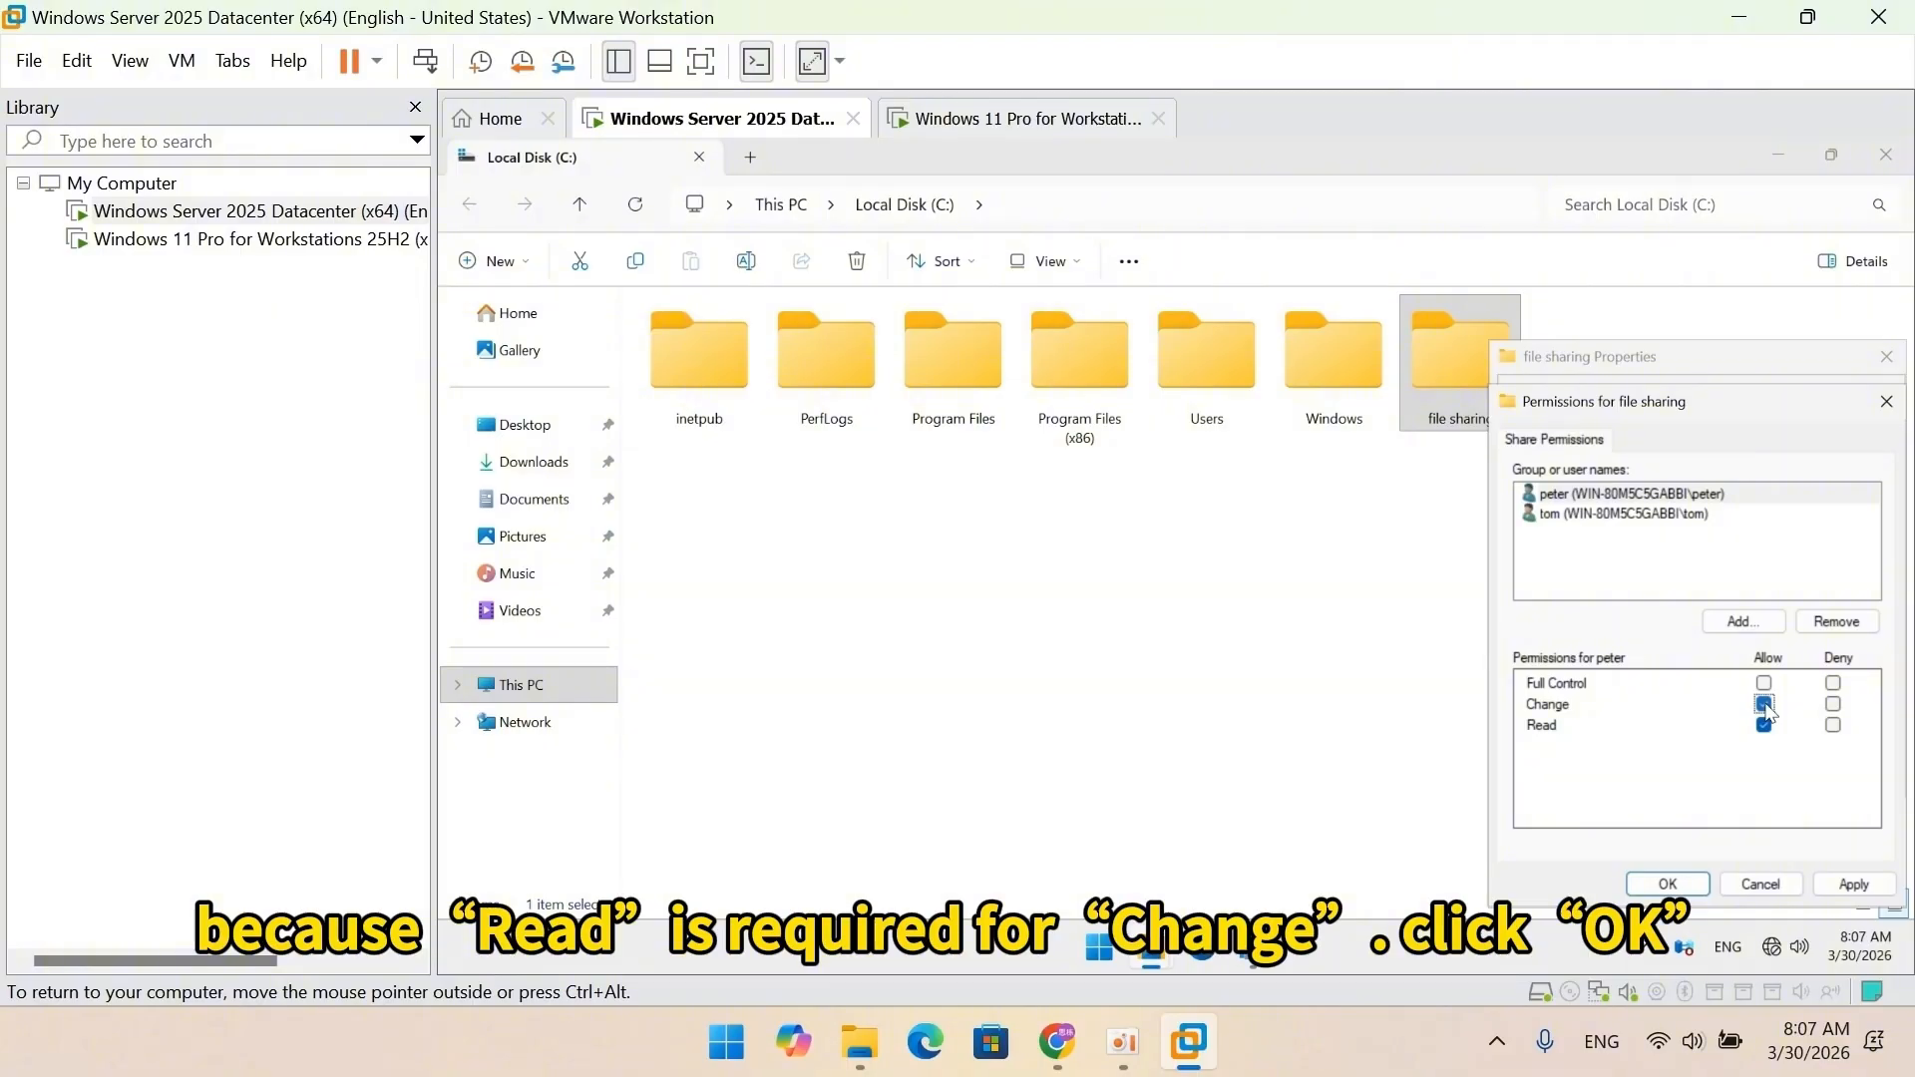
{"action": "left_click", "coordinate": [1676, 885]}
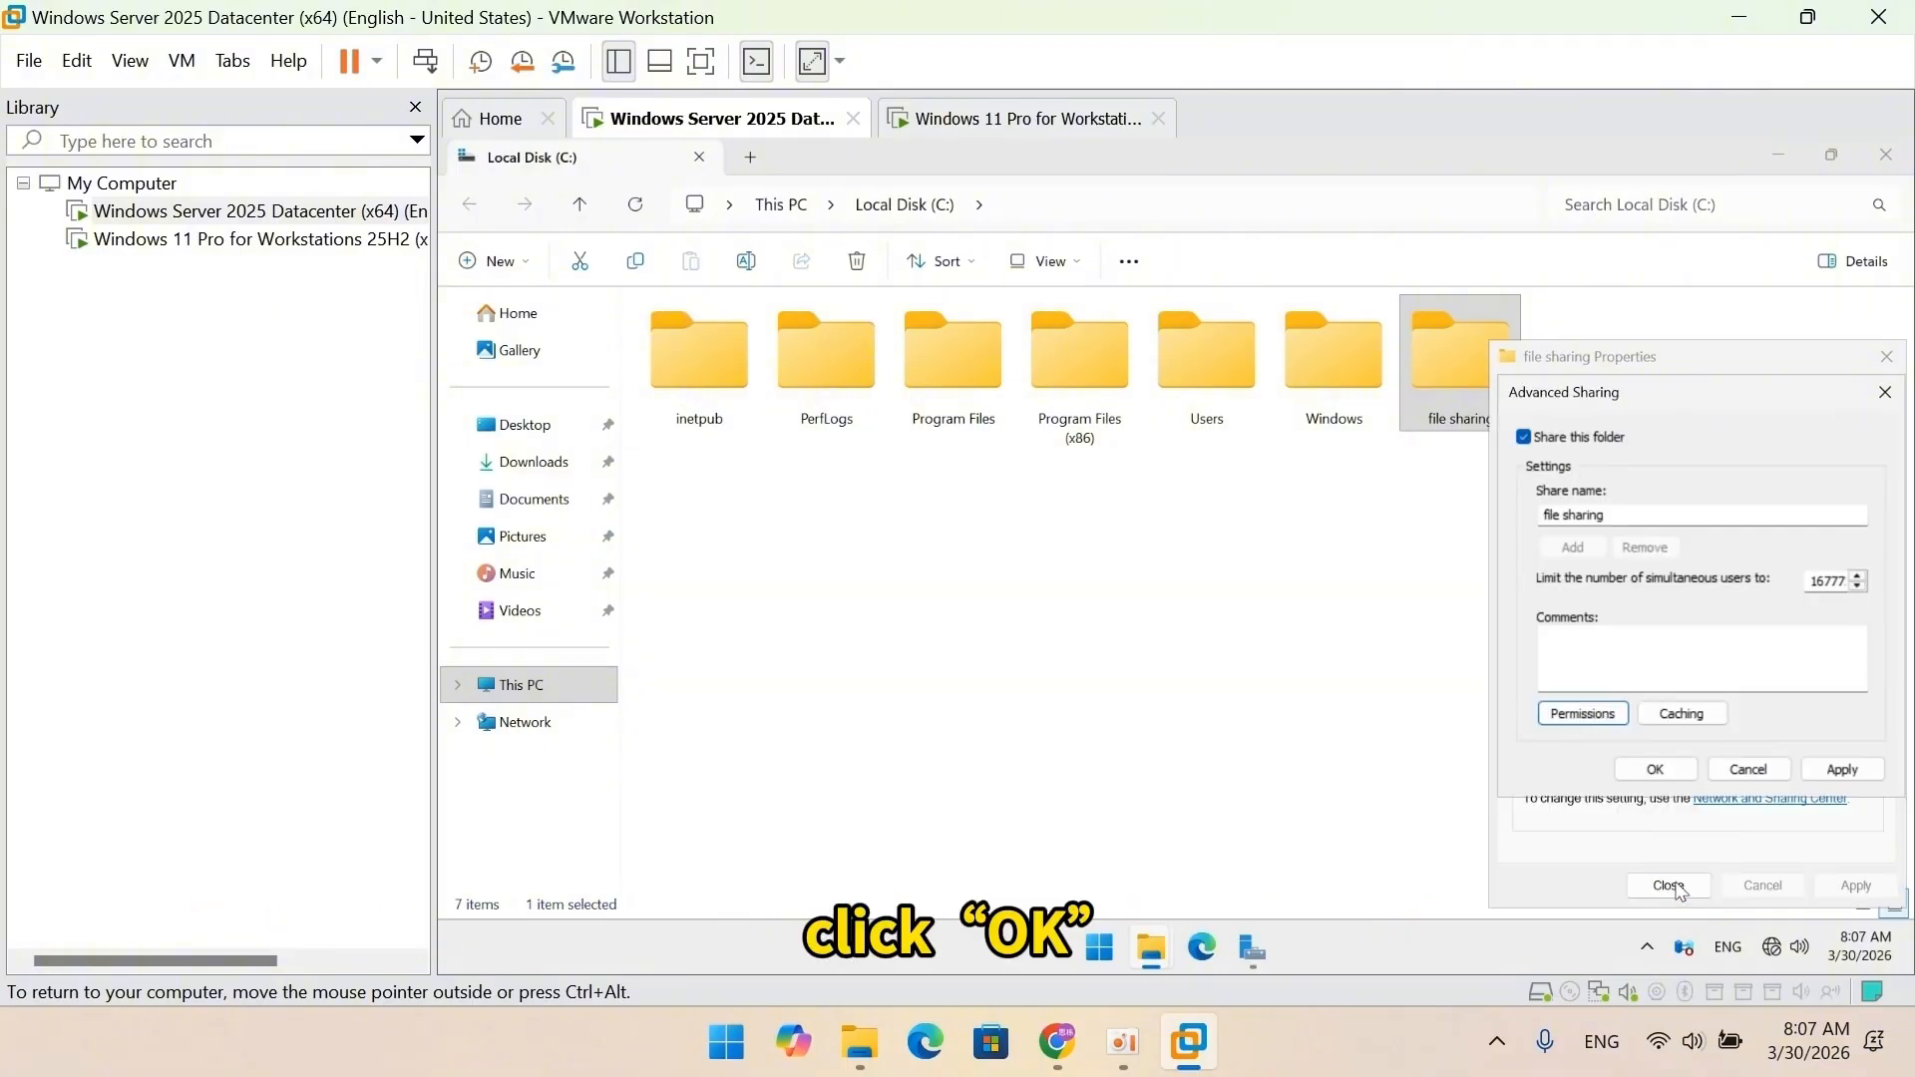
{"action": "left_click", "coordinate": [1679, 771]}
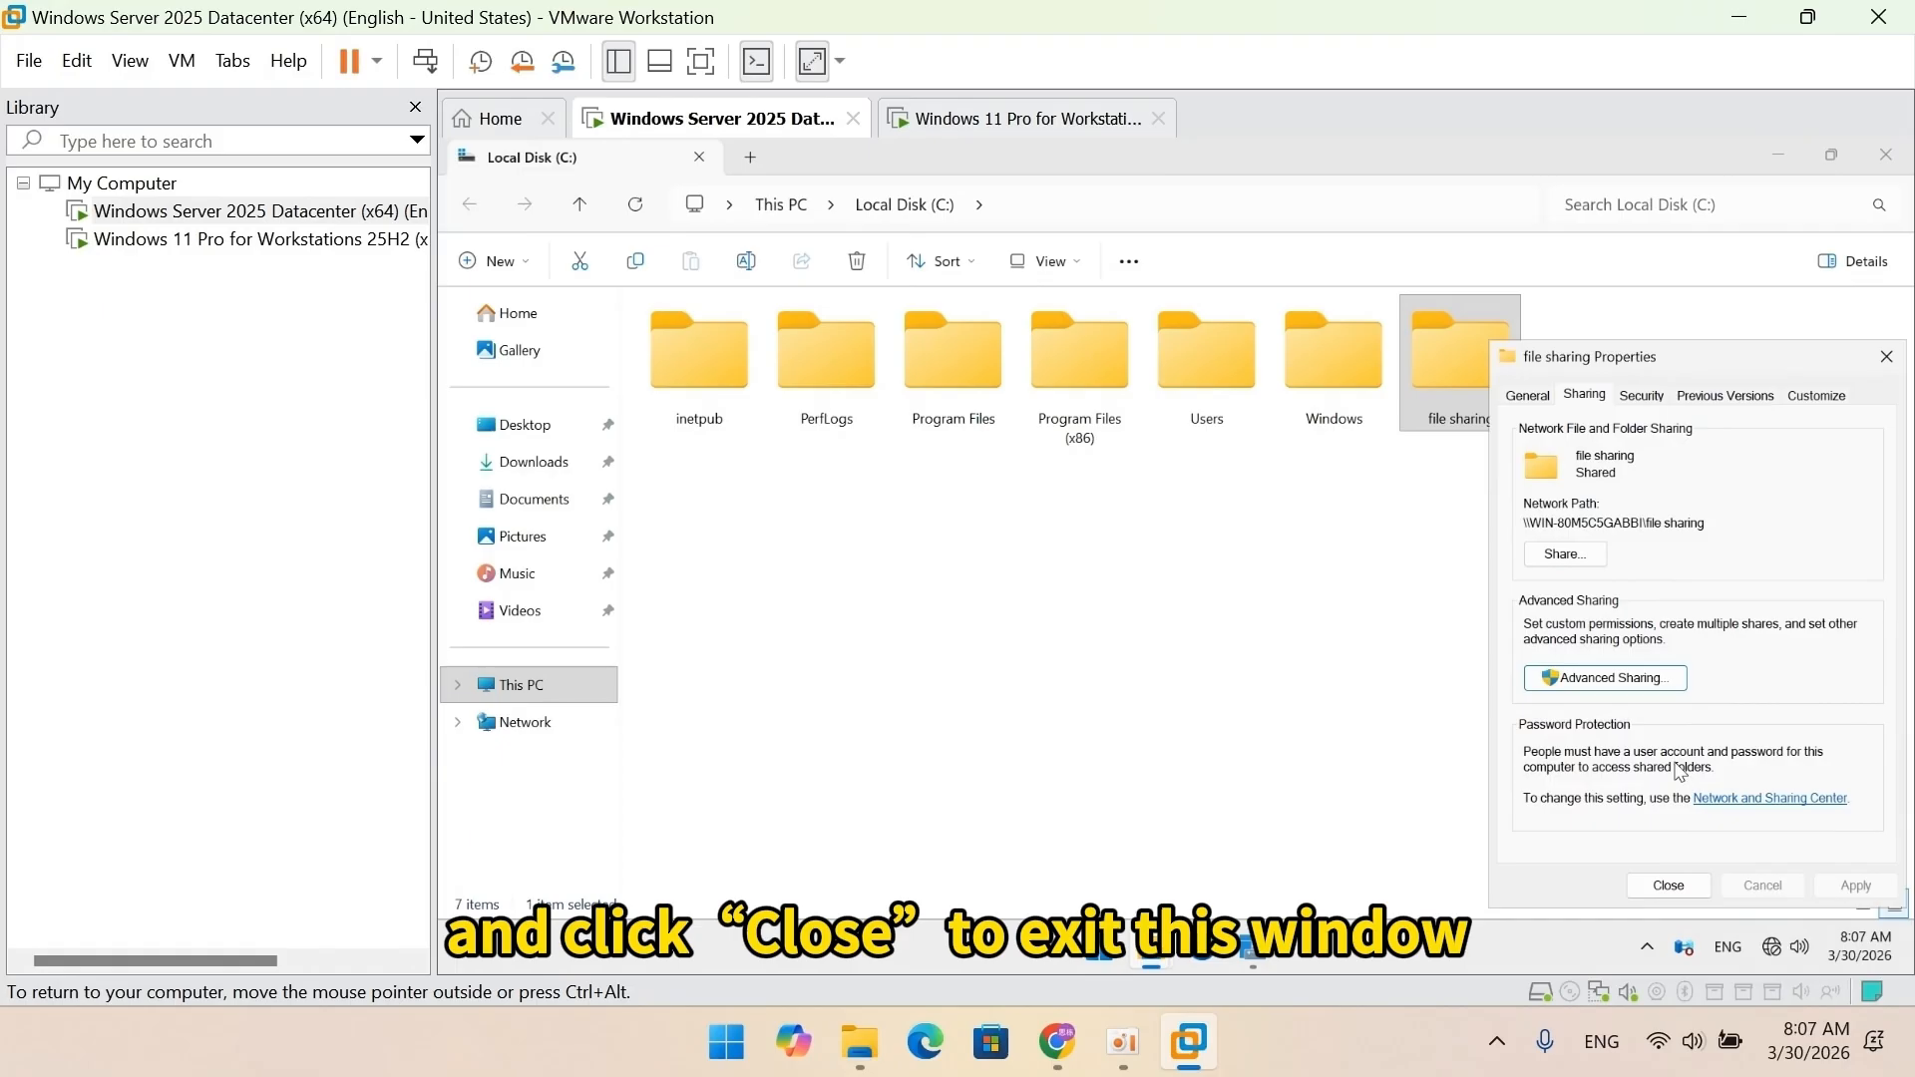
{"action": "left_click", "coordinate": [1656, 884]}
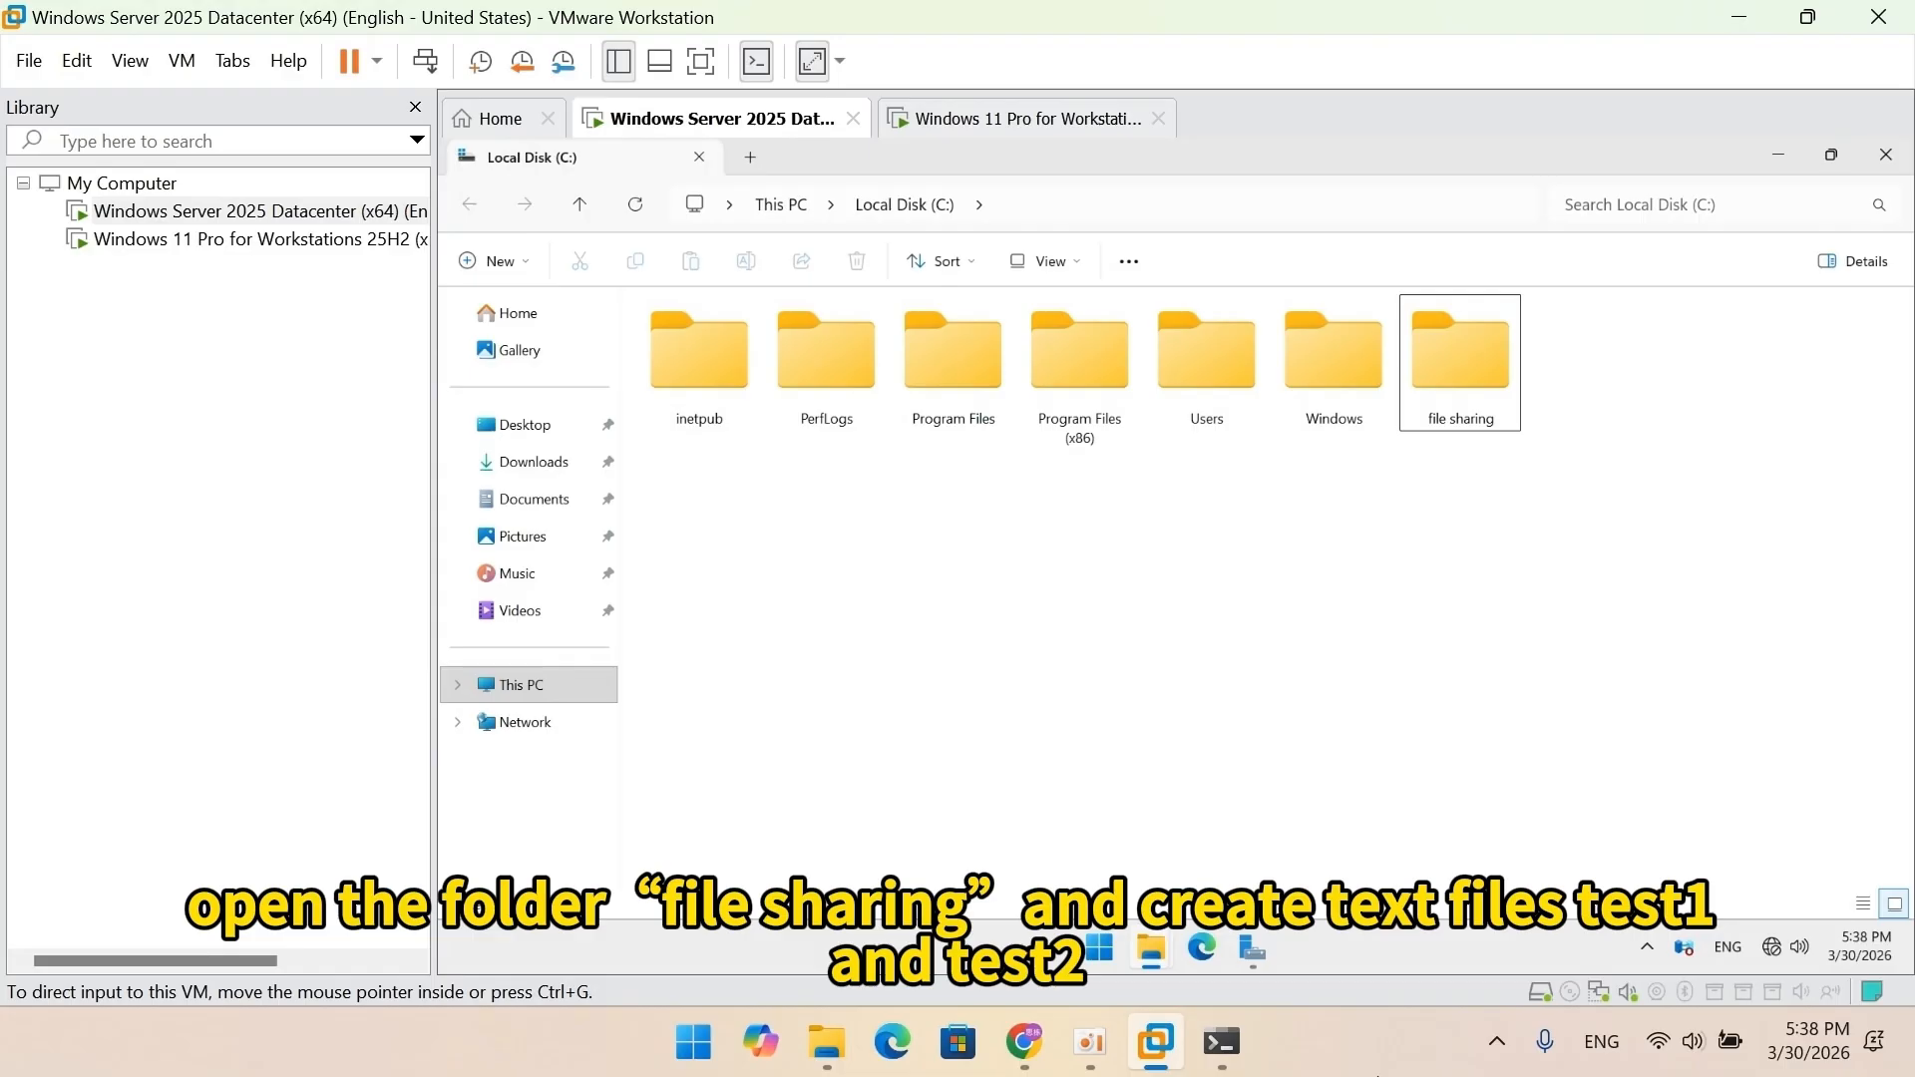
Inside the 'file sharing' folder, create two text documents named test1 and test2.
{"action": "double_click", "coordinate": [1459, 359]}
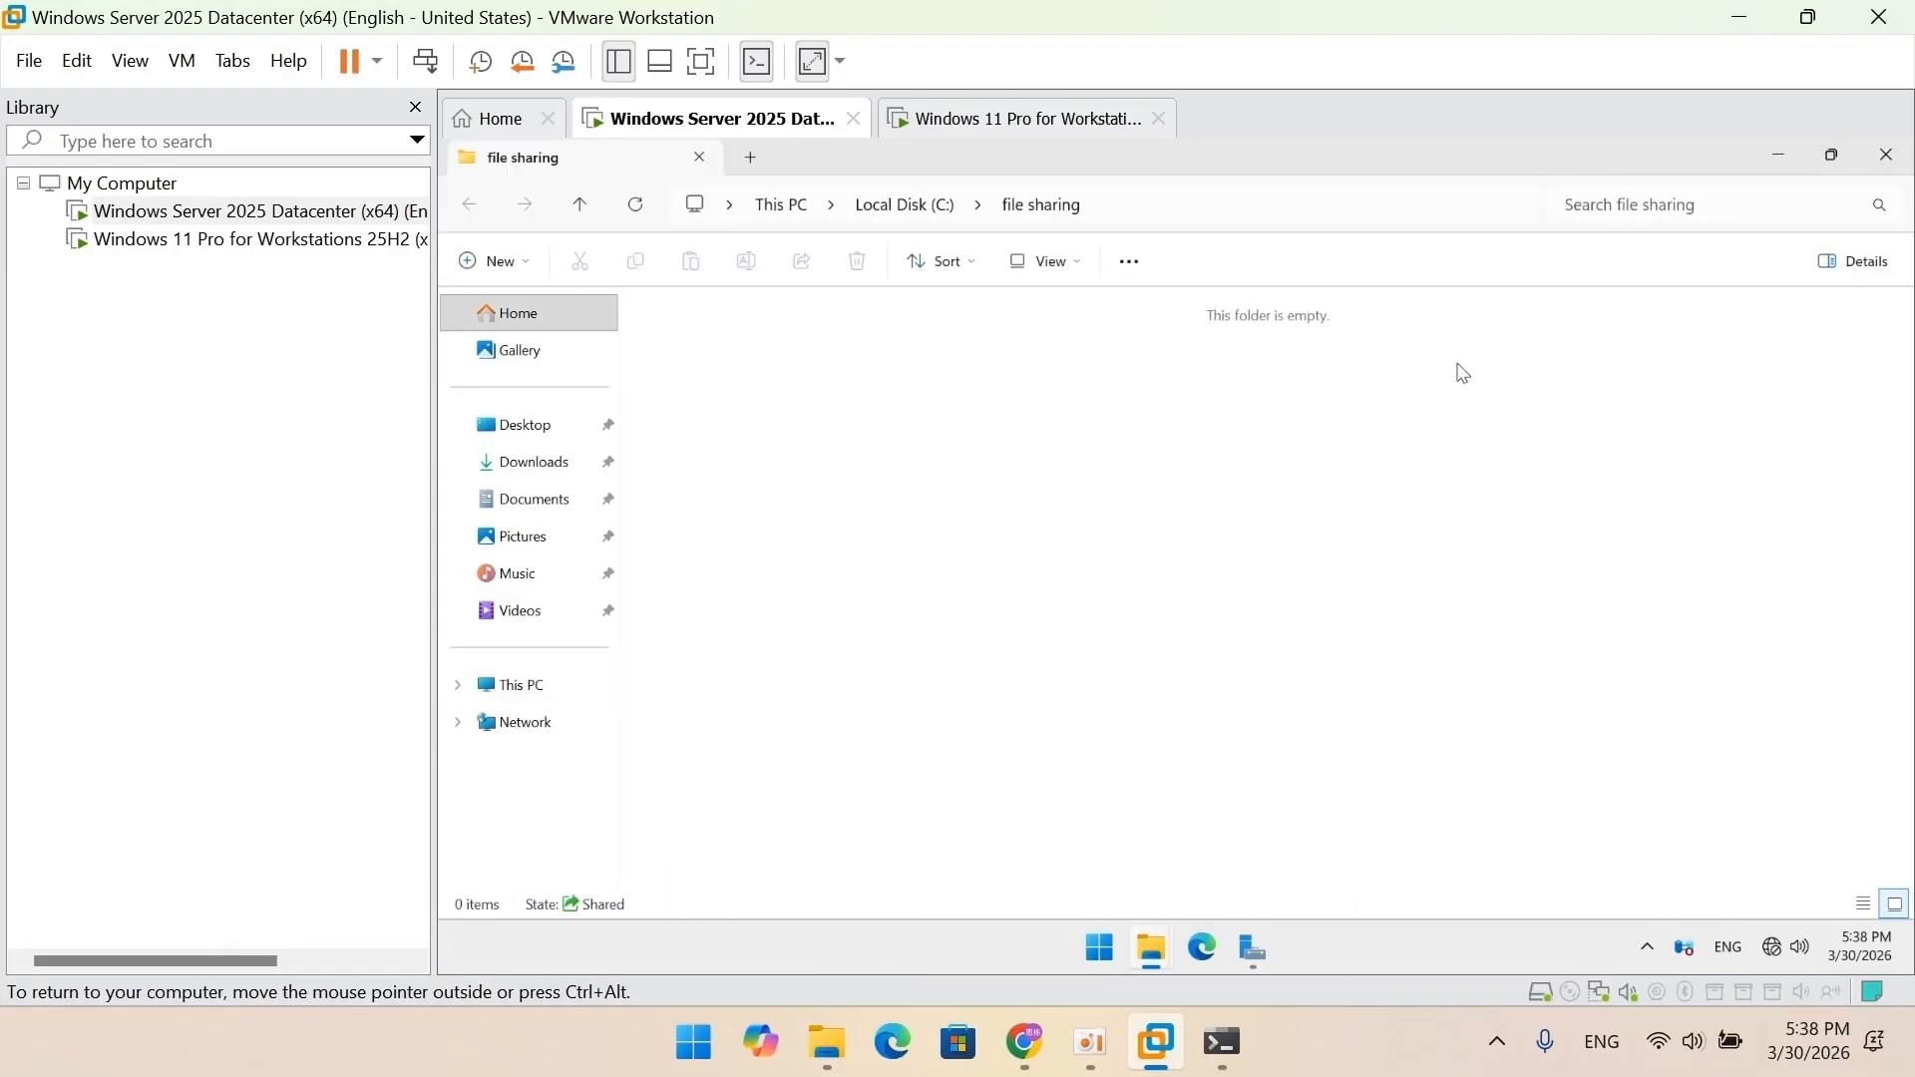
{"action": "right_click", "coordinate": [1459, 365]}
{"action": "mouse_move", "coordinate": [1487, 677]}
{"action": "left_click", "coordinate": [1317, 761]}
{"action": "type", "text": "test1"}
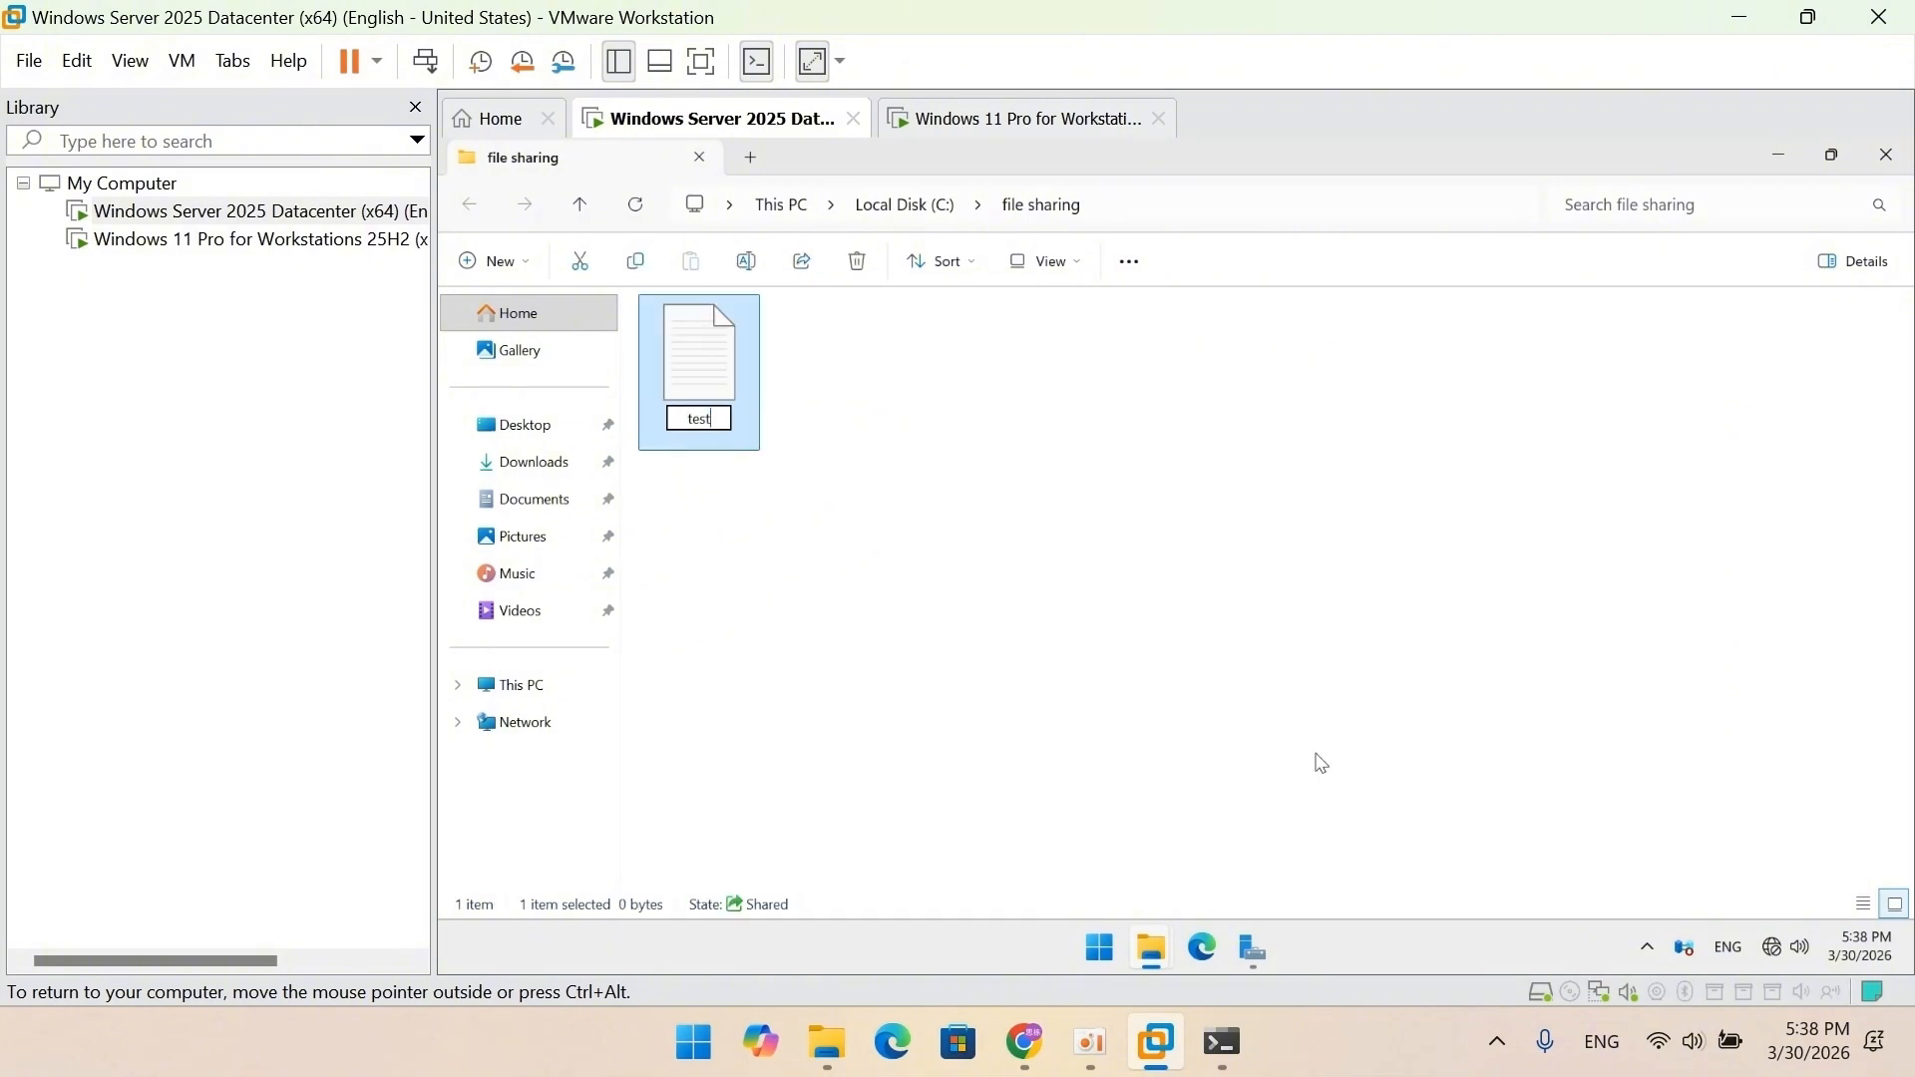
{"action": "key", "text": "Return"}
{"action": "right_click", "coordinate": [1322, 763]}
{"action": "left_click", "coordinate": [1676, 791]}
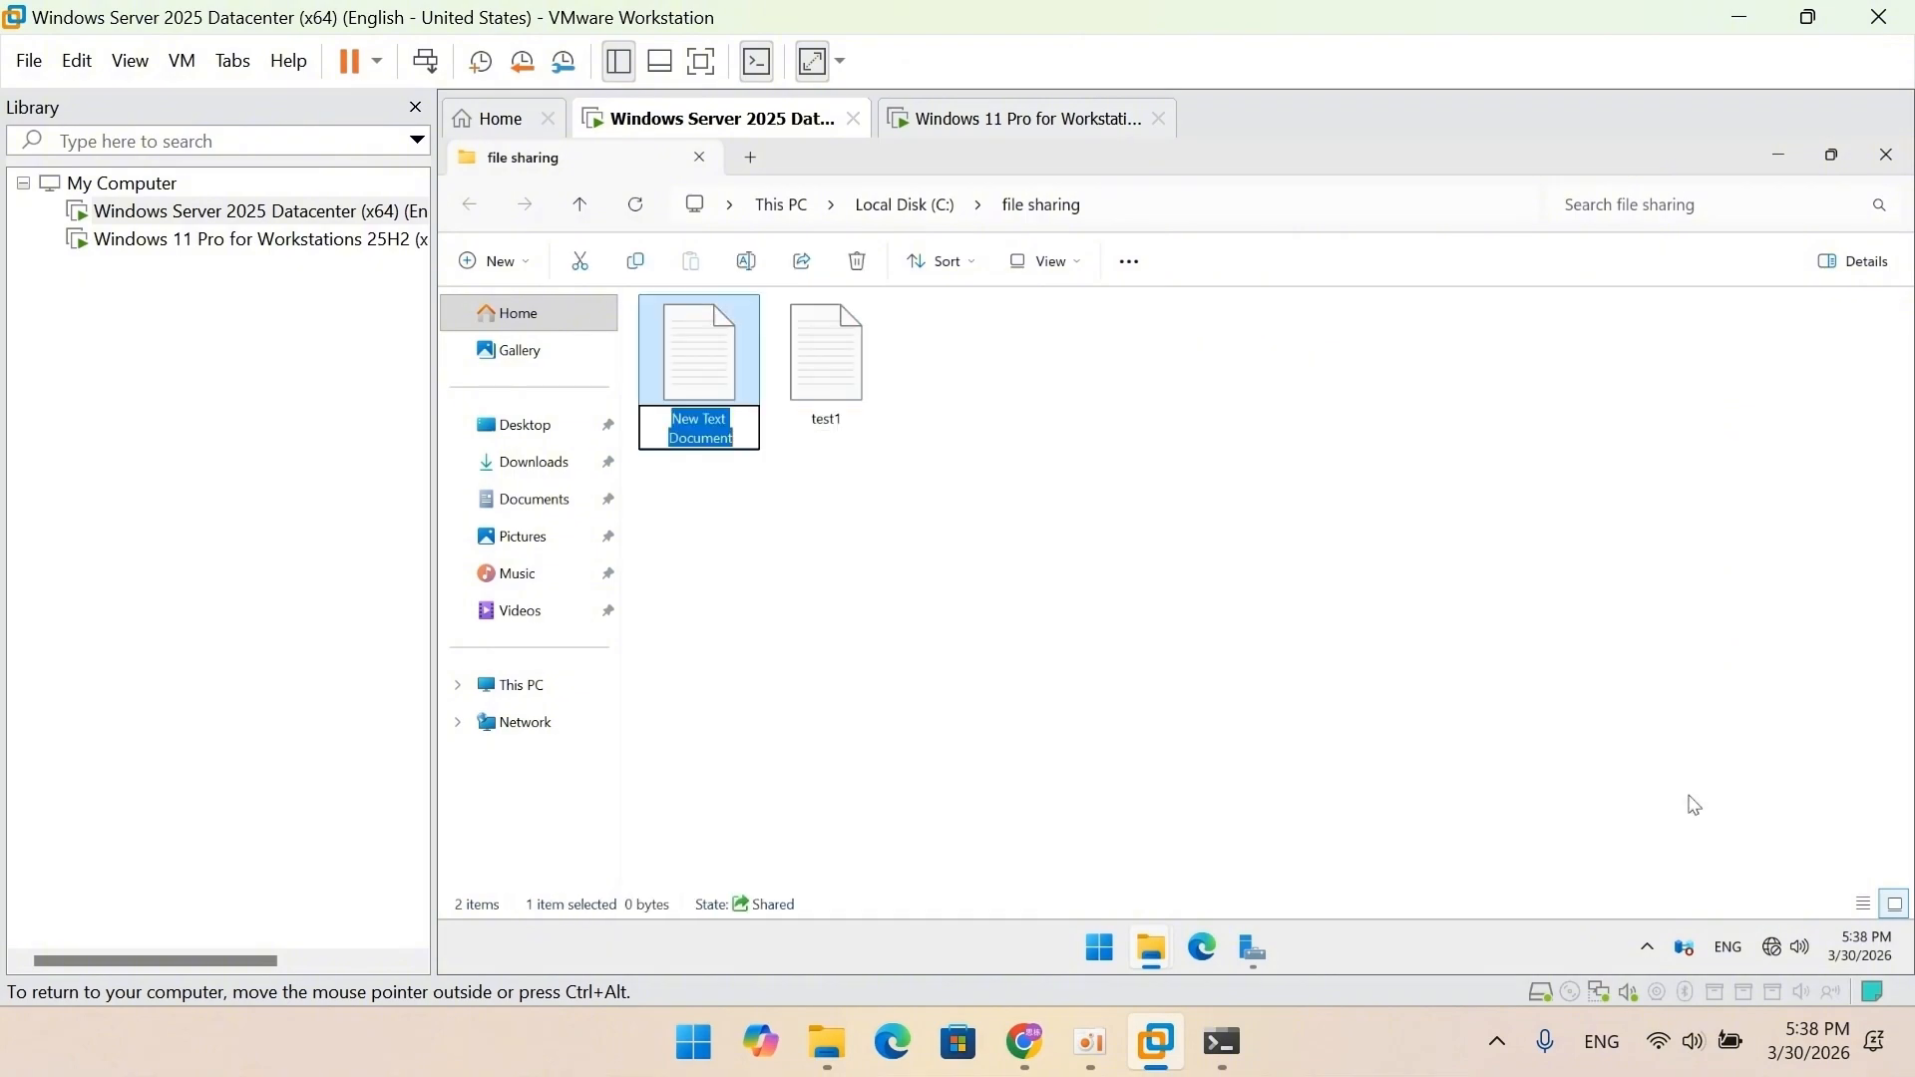
{"action": "type", "text": "test2"}
{"action": "key", "text": "Return"}
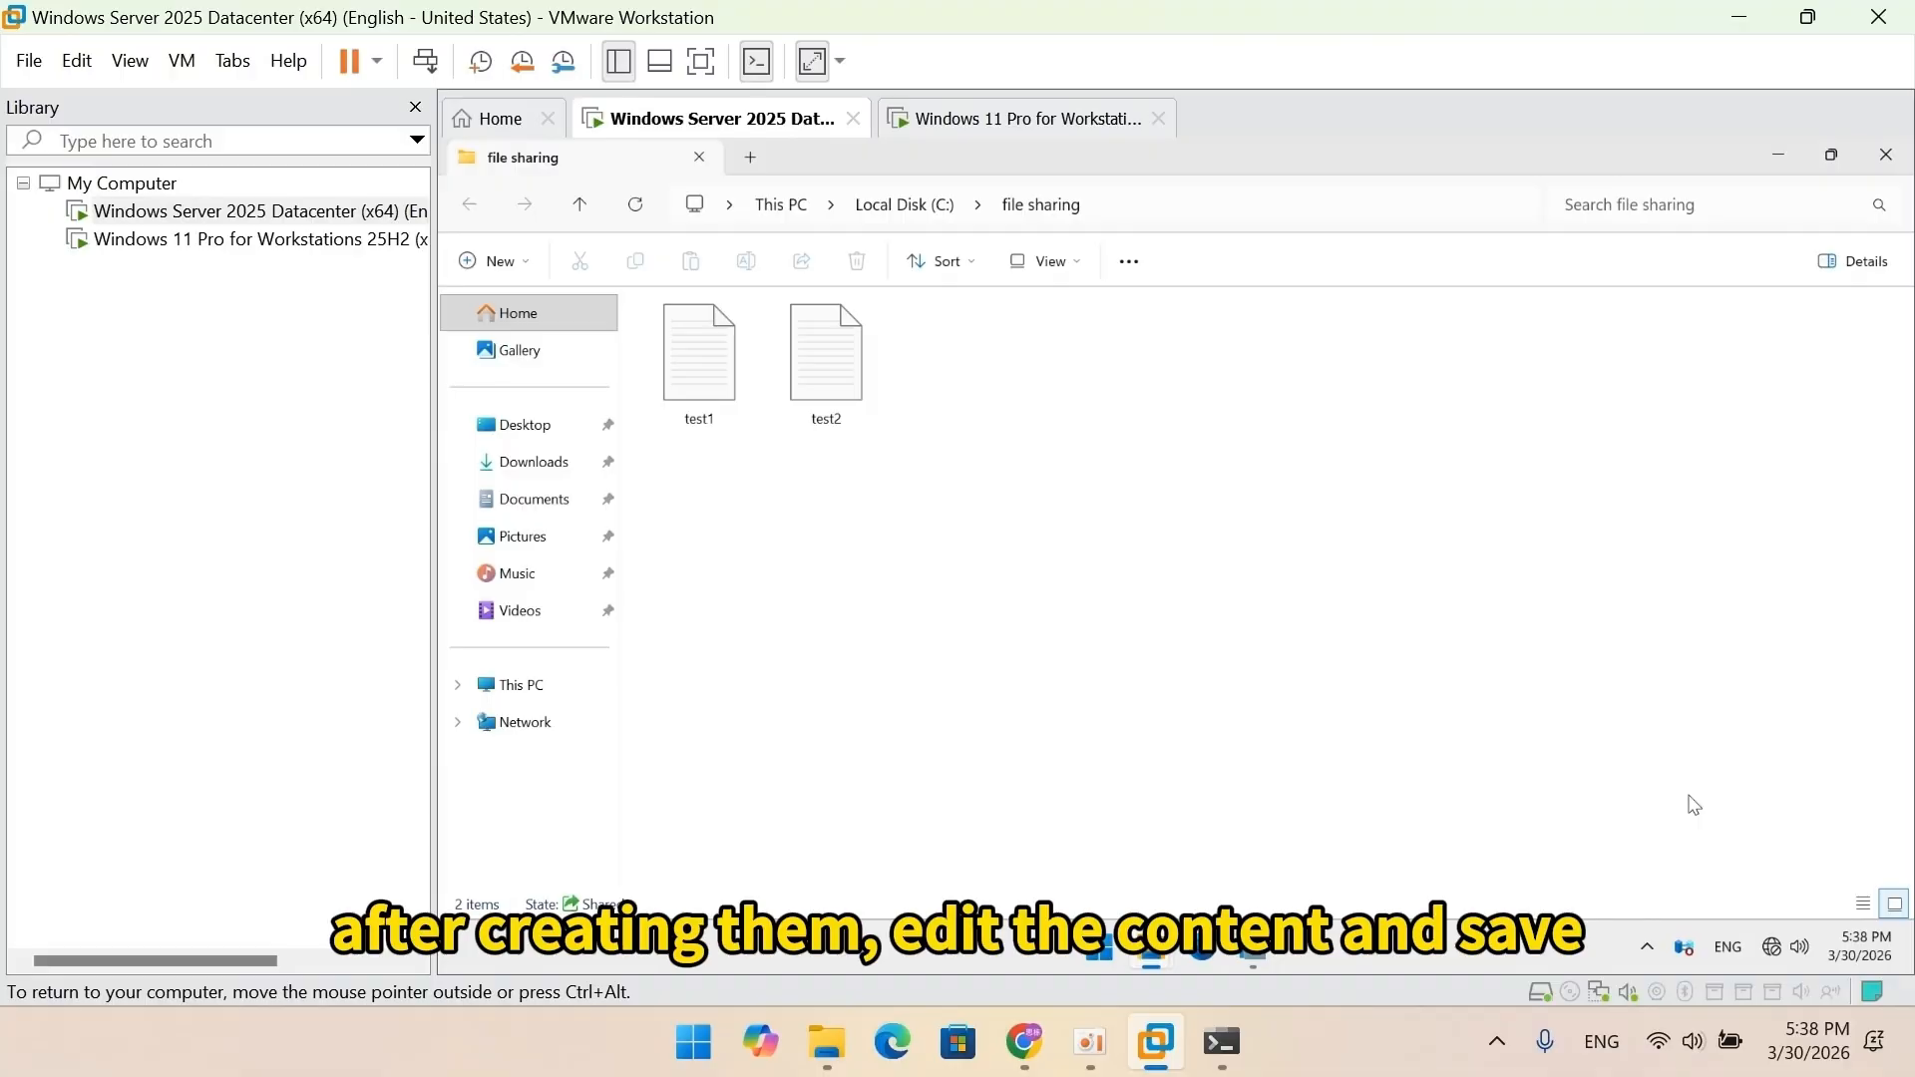
Write 'hello' and 'test1' on two lines in test1 and save it.
{"action": "double_click", "coordinate": [729, 389]}
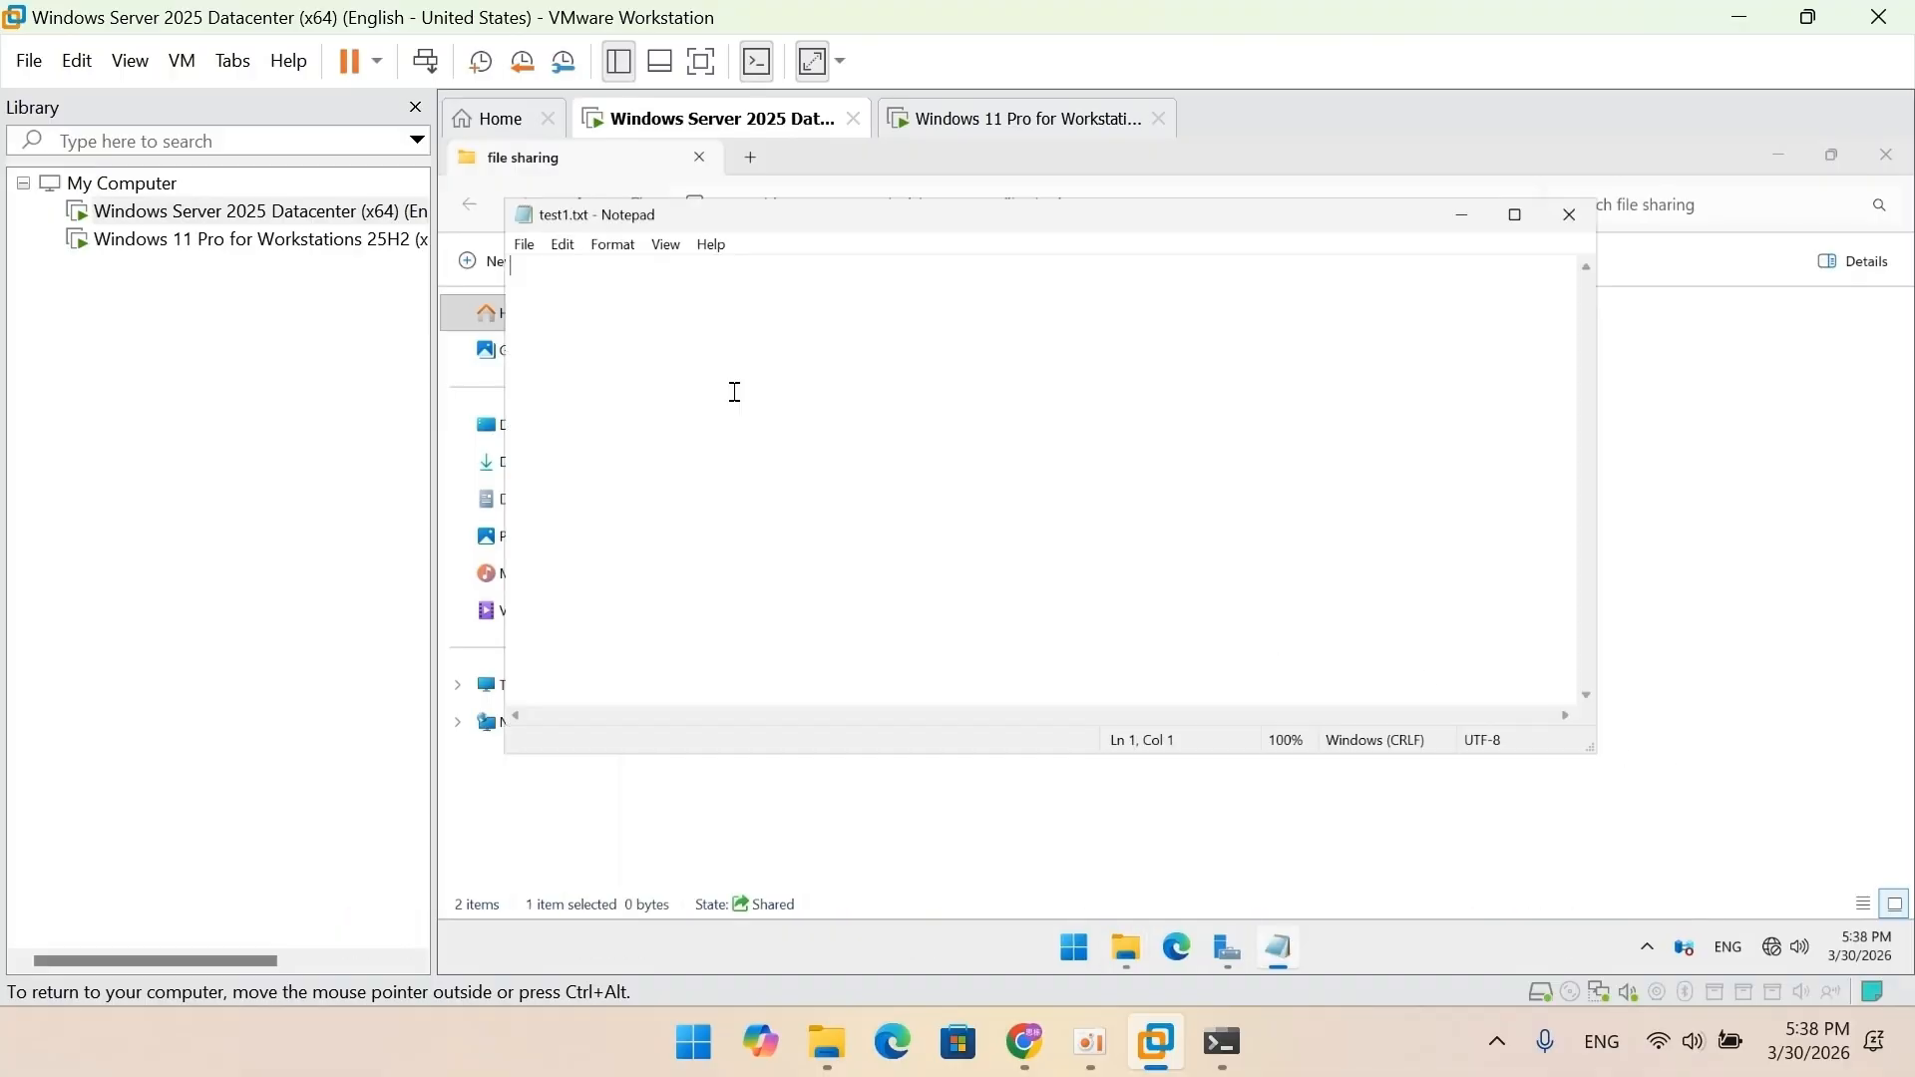
{"action": "type", "text": "hello"}
{"action": "key", "text": "Return"}
{"action": "type", "text": "test1"}
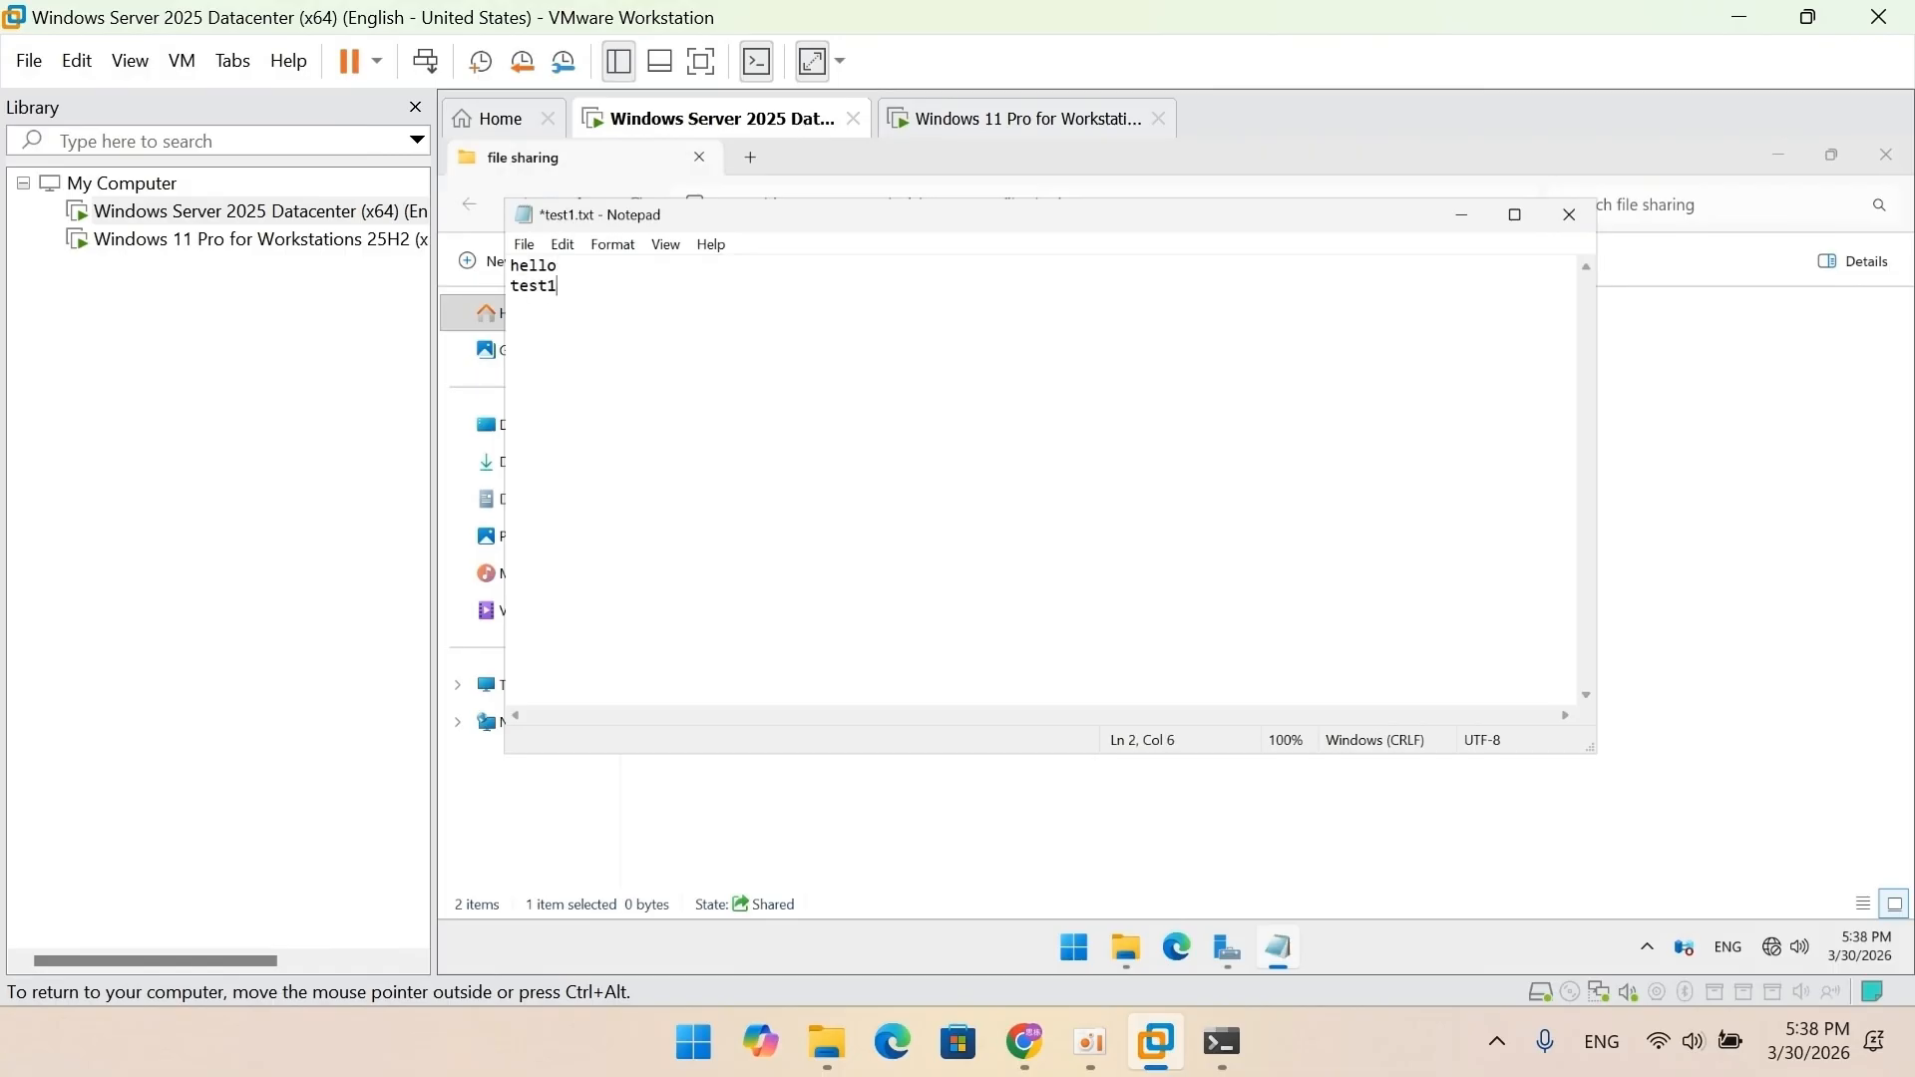
{"action": "left_click", "coordinate": [524, 244]}
{"action": "left_click", "coordinate": [564, 353]}
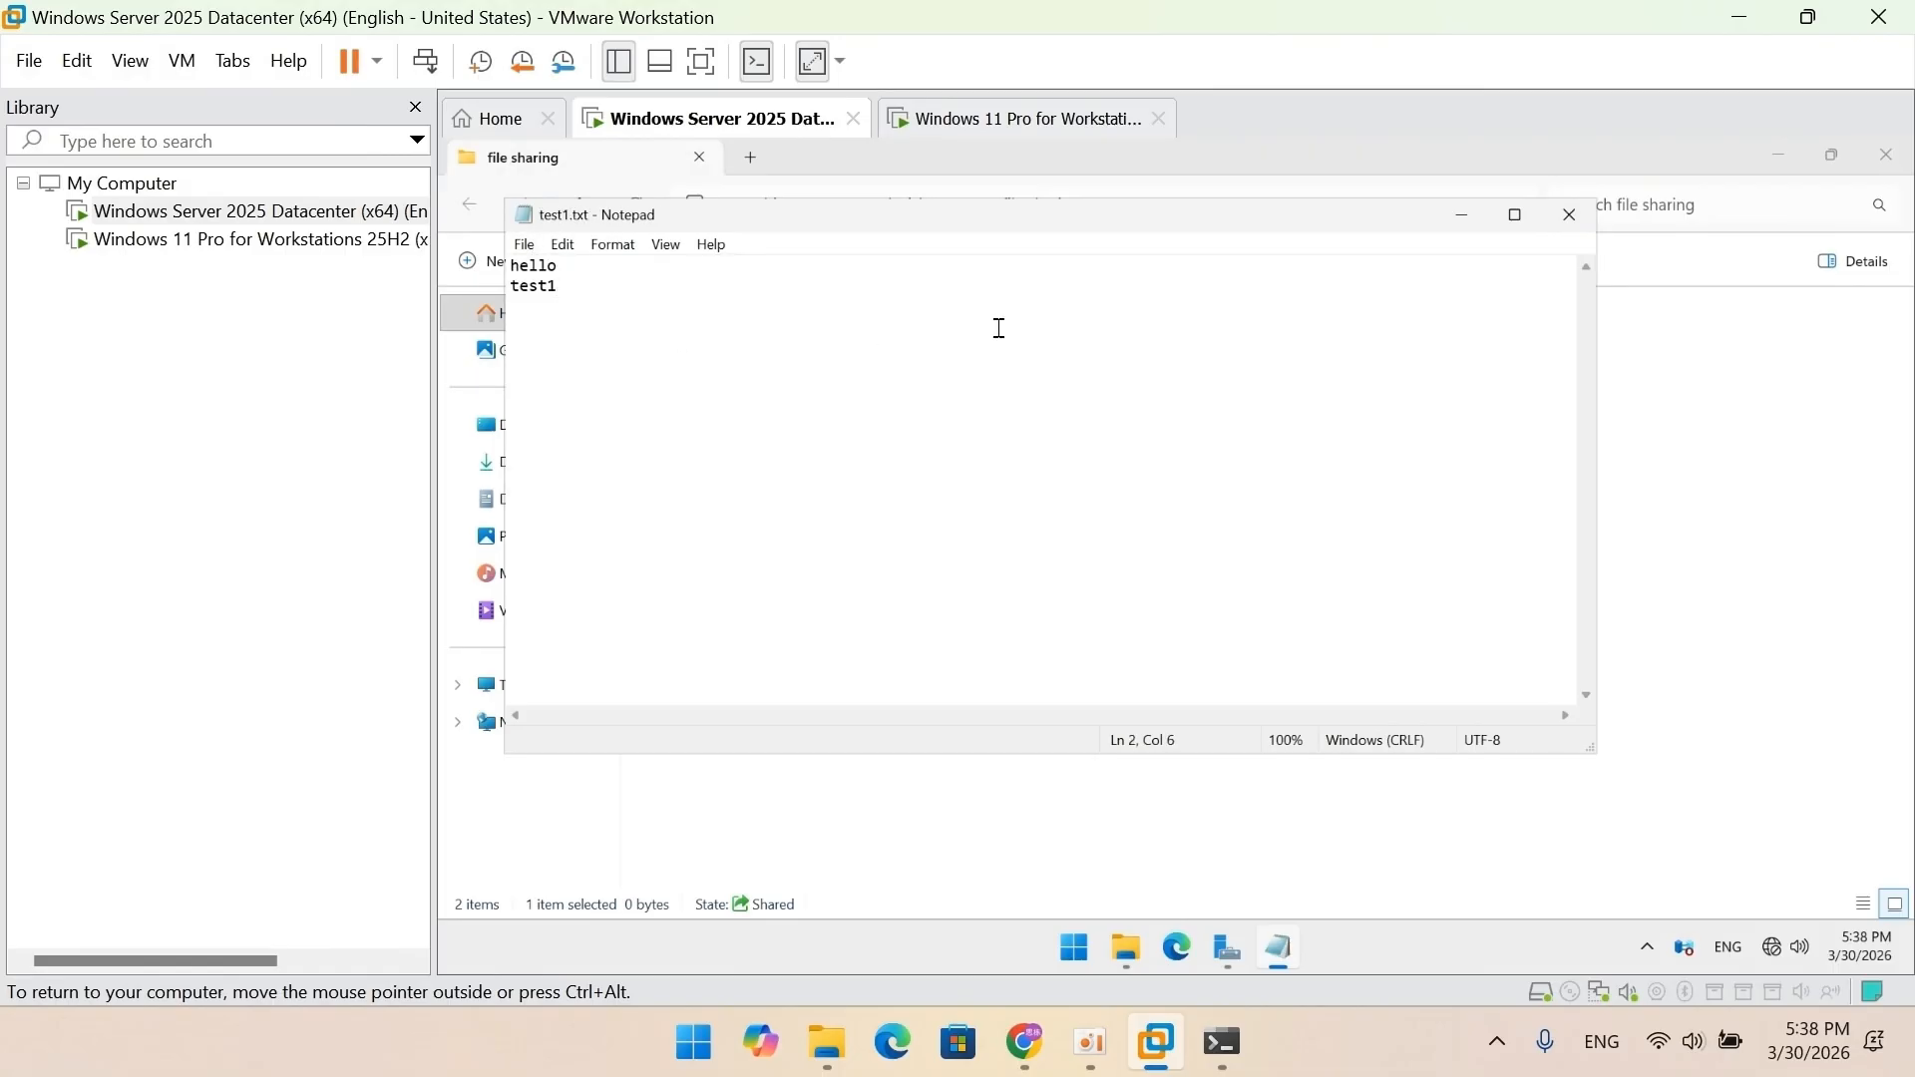
{"action": "left_click", "coordinate": [1570, 215]}
Write 'hello' and 'test2' on two lines in test2 and save it.
{"action": "double_click", "coordinate": [853, 374]}
{"action": "type", "text": "hello"}
{"action": "key", "text": "Return"}
{"action": "type", "text": "test2"}
{"action": "key", "text": "alt+f"}
{"action": "key", "text": "Down"}
{"action": "key", "text": "Down"}
{"action": "key", "text": "Down"}
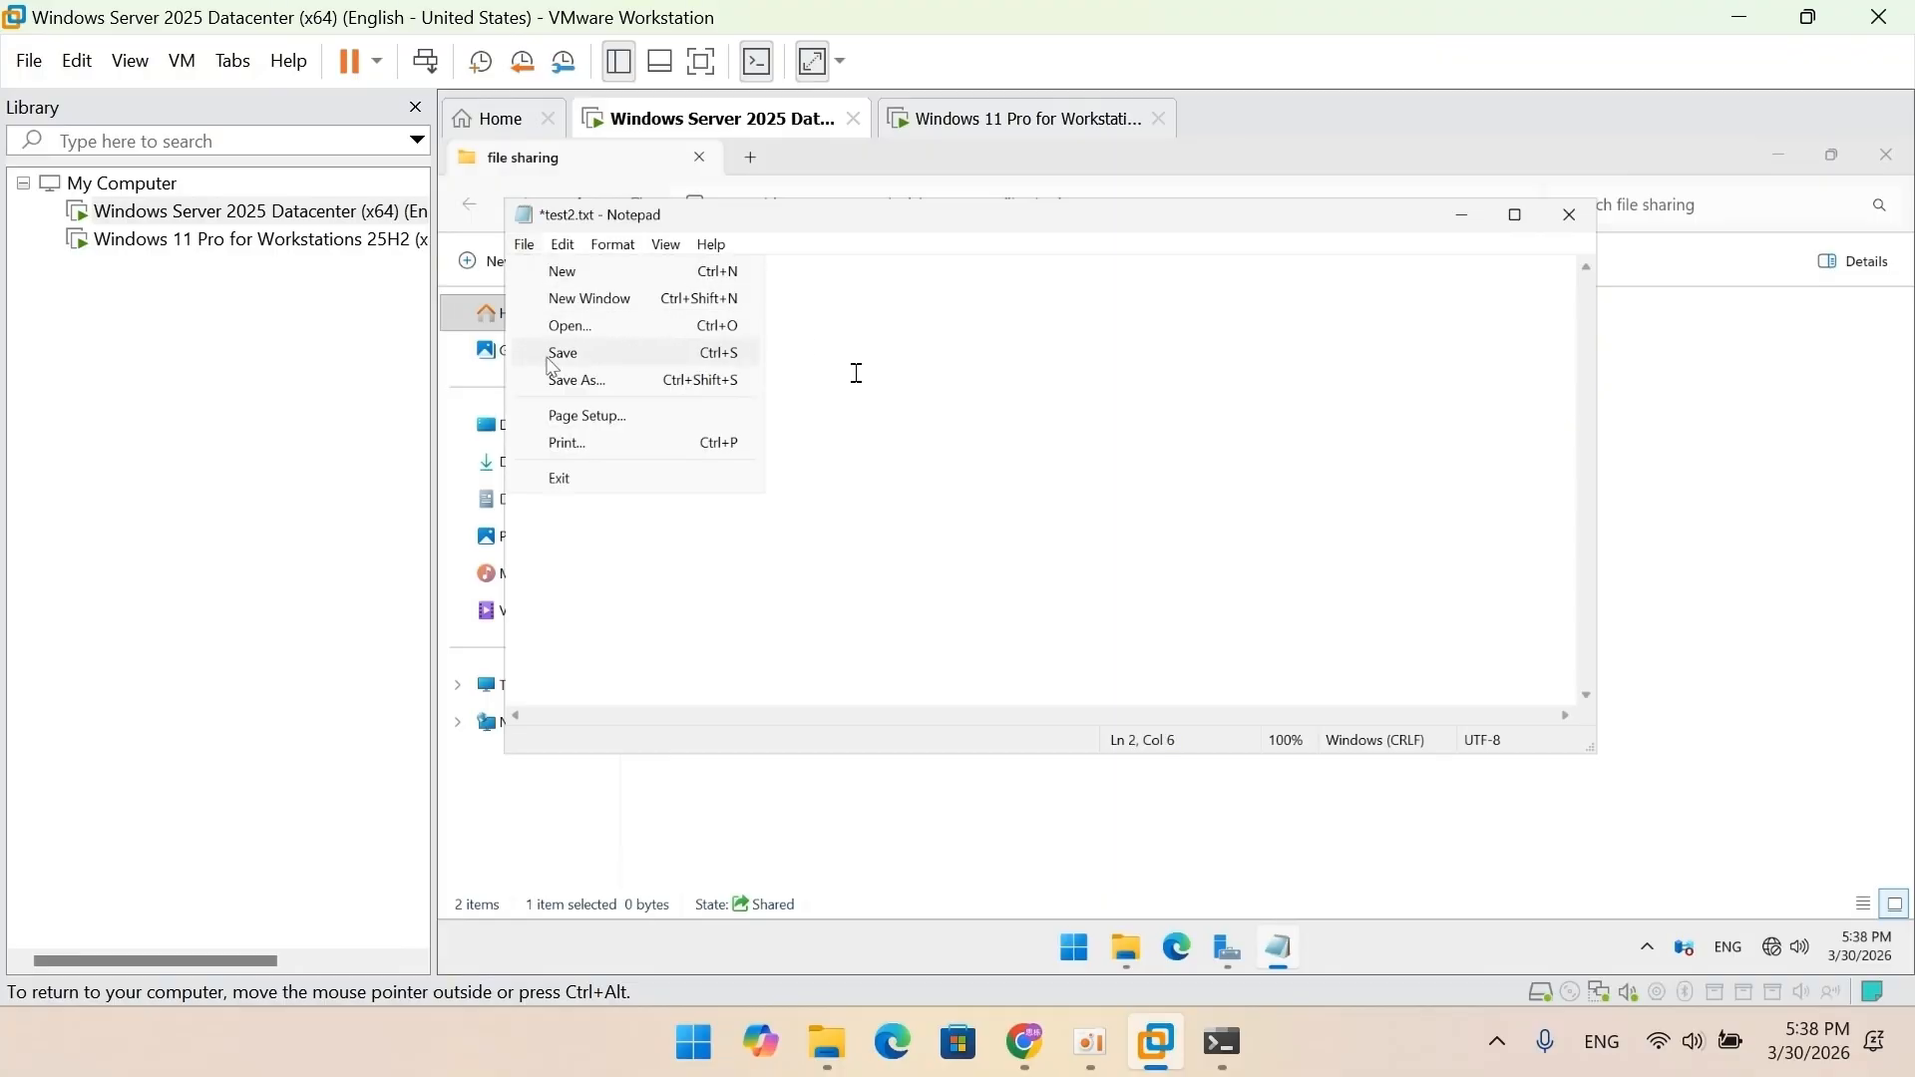
{"action": "key", "text": "Return"}
{"action": "left_click", "coordinate": [1569, 214]}
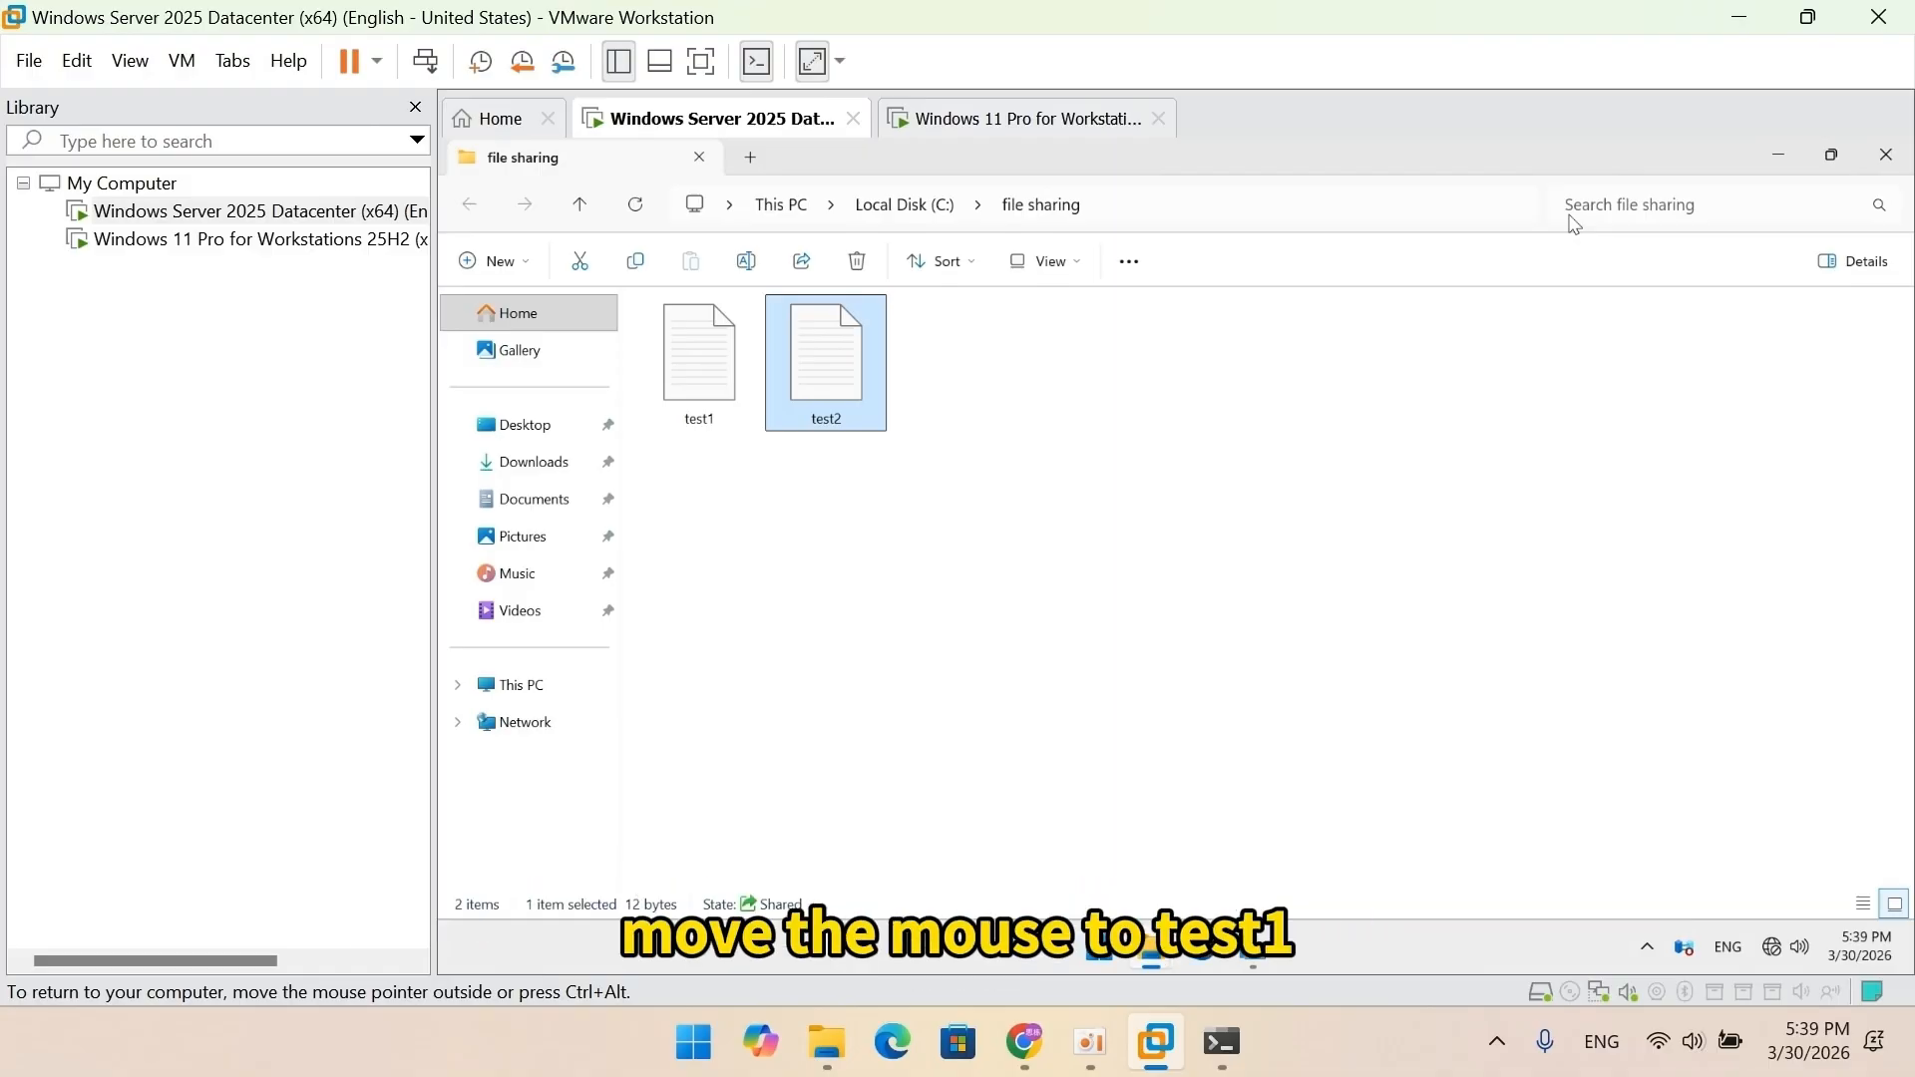
Disable inheritance on test1, converting its inherited user and Administrators permissions into explicit entries.
{"action": "left_click", "coordinate": [702, 391]}
{"action": "right_click", "coordinate": [703, 389]}
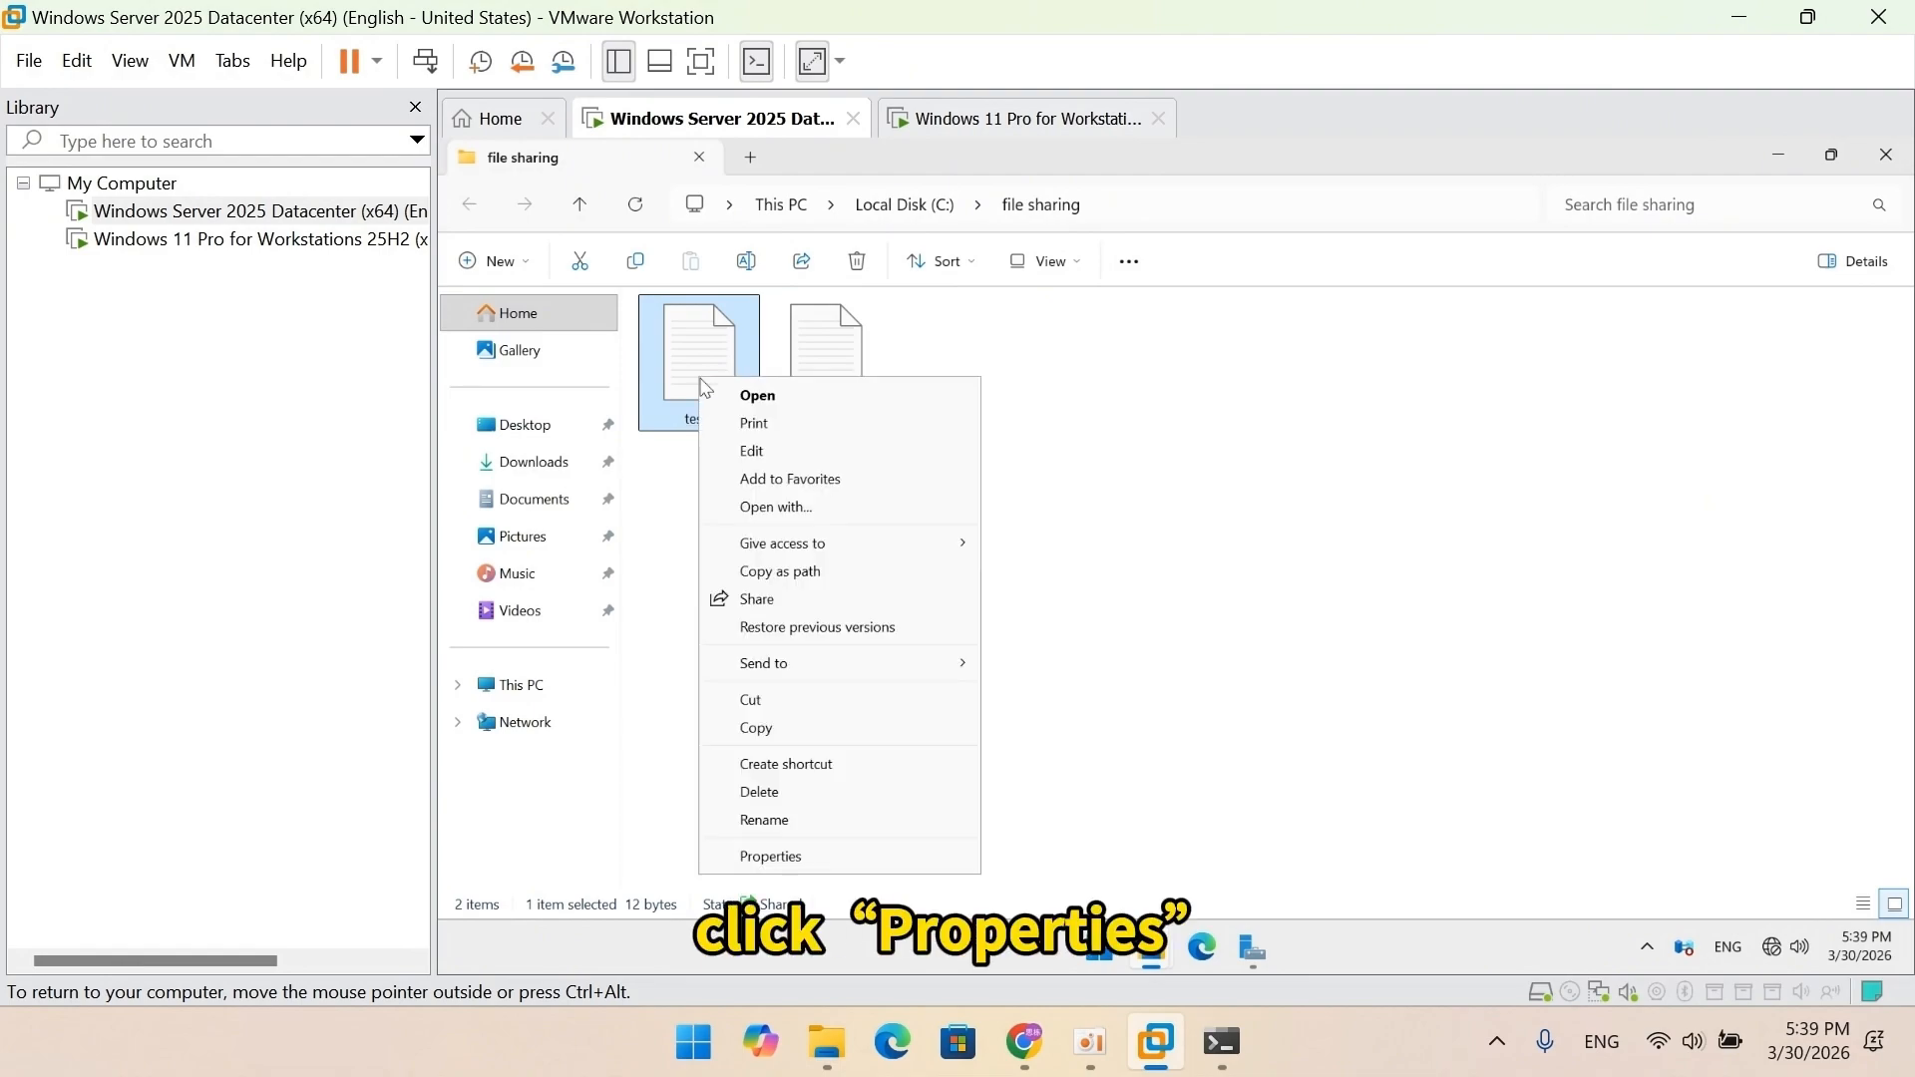
{"action": "left_click", "coordinate": [780, 856]}
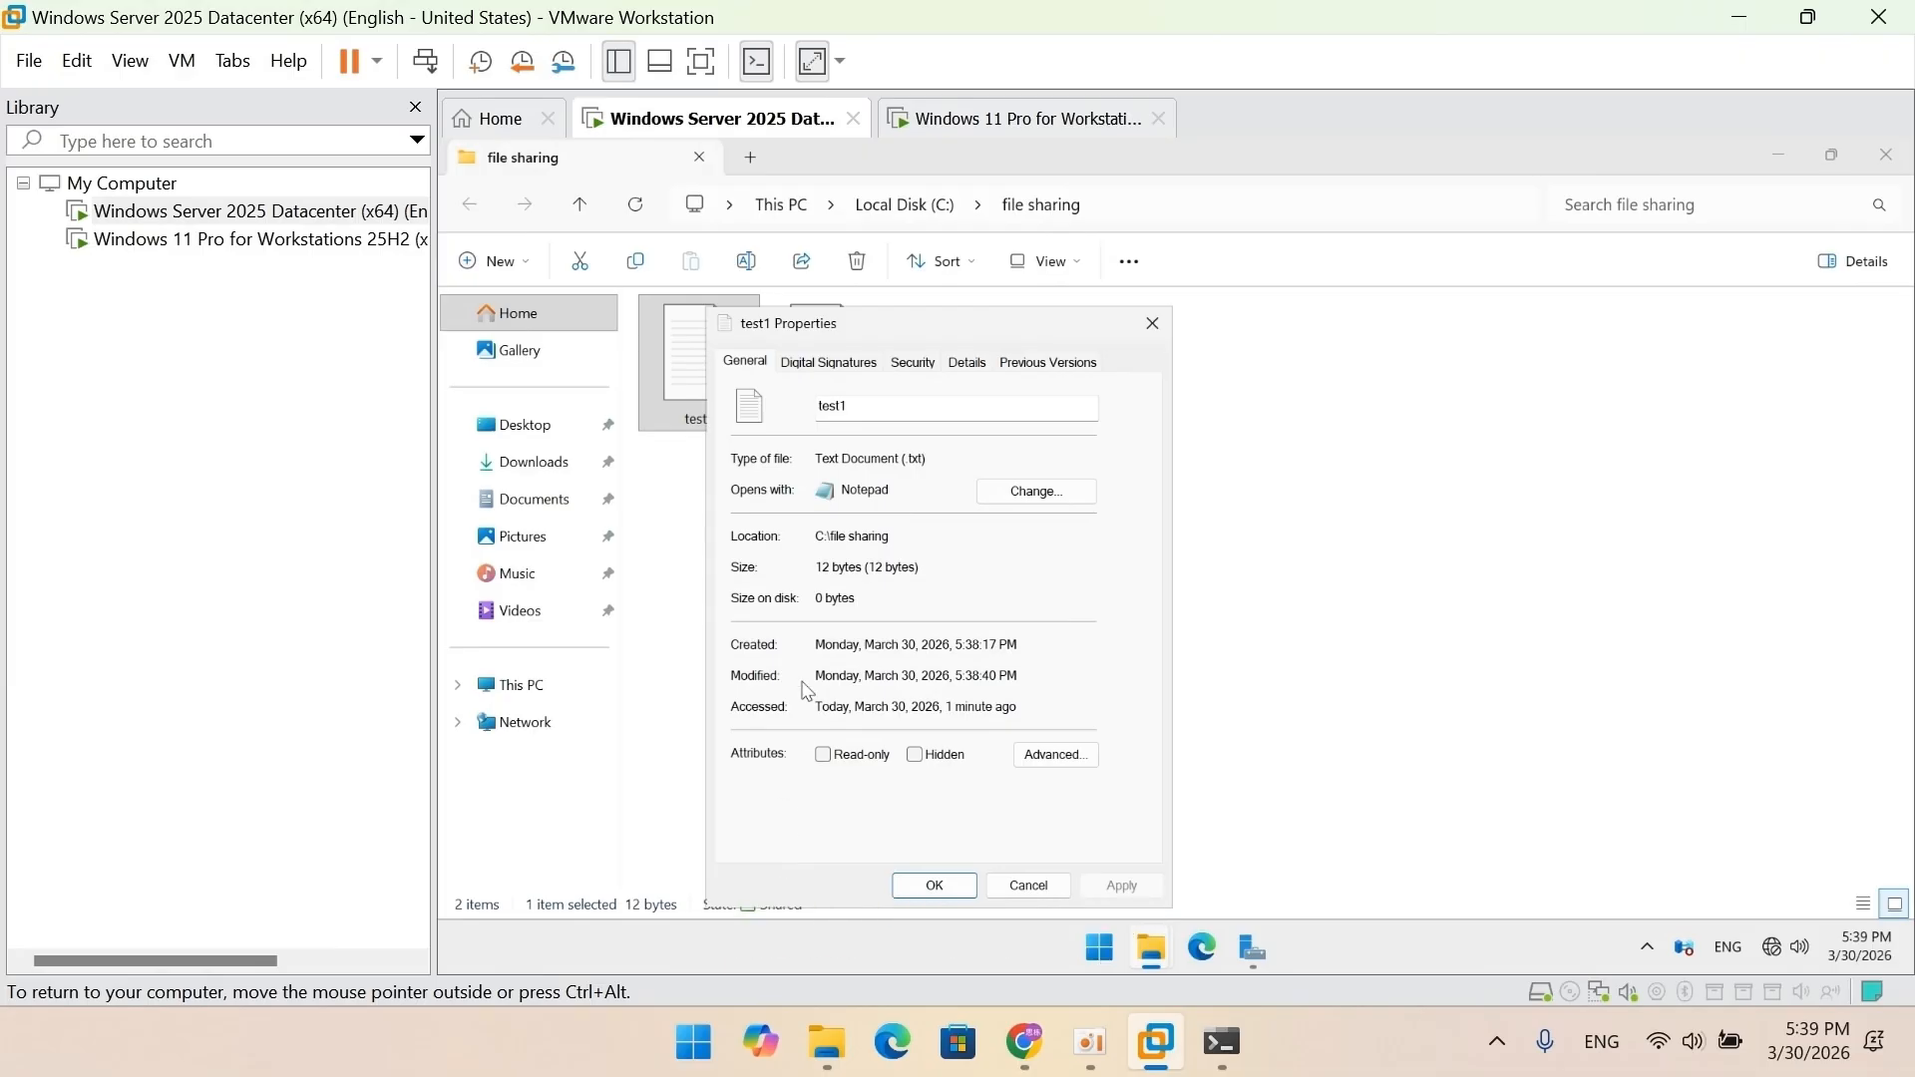
{"action": "left_click", "coordinate": [911, 365]}
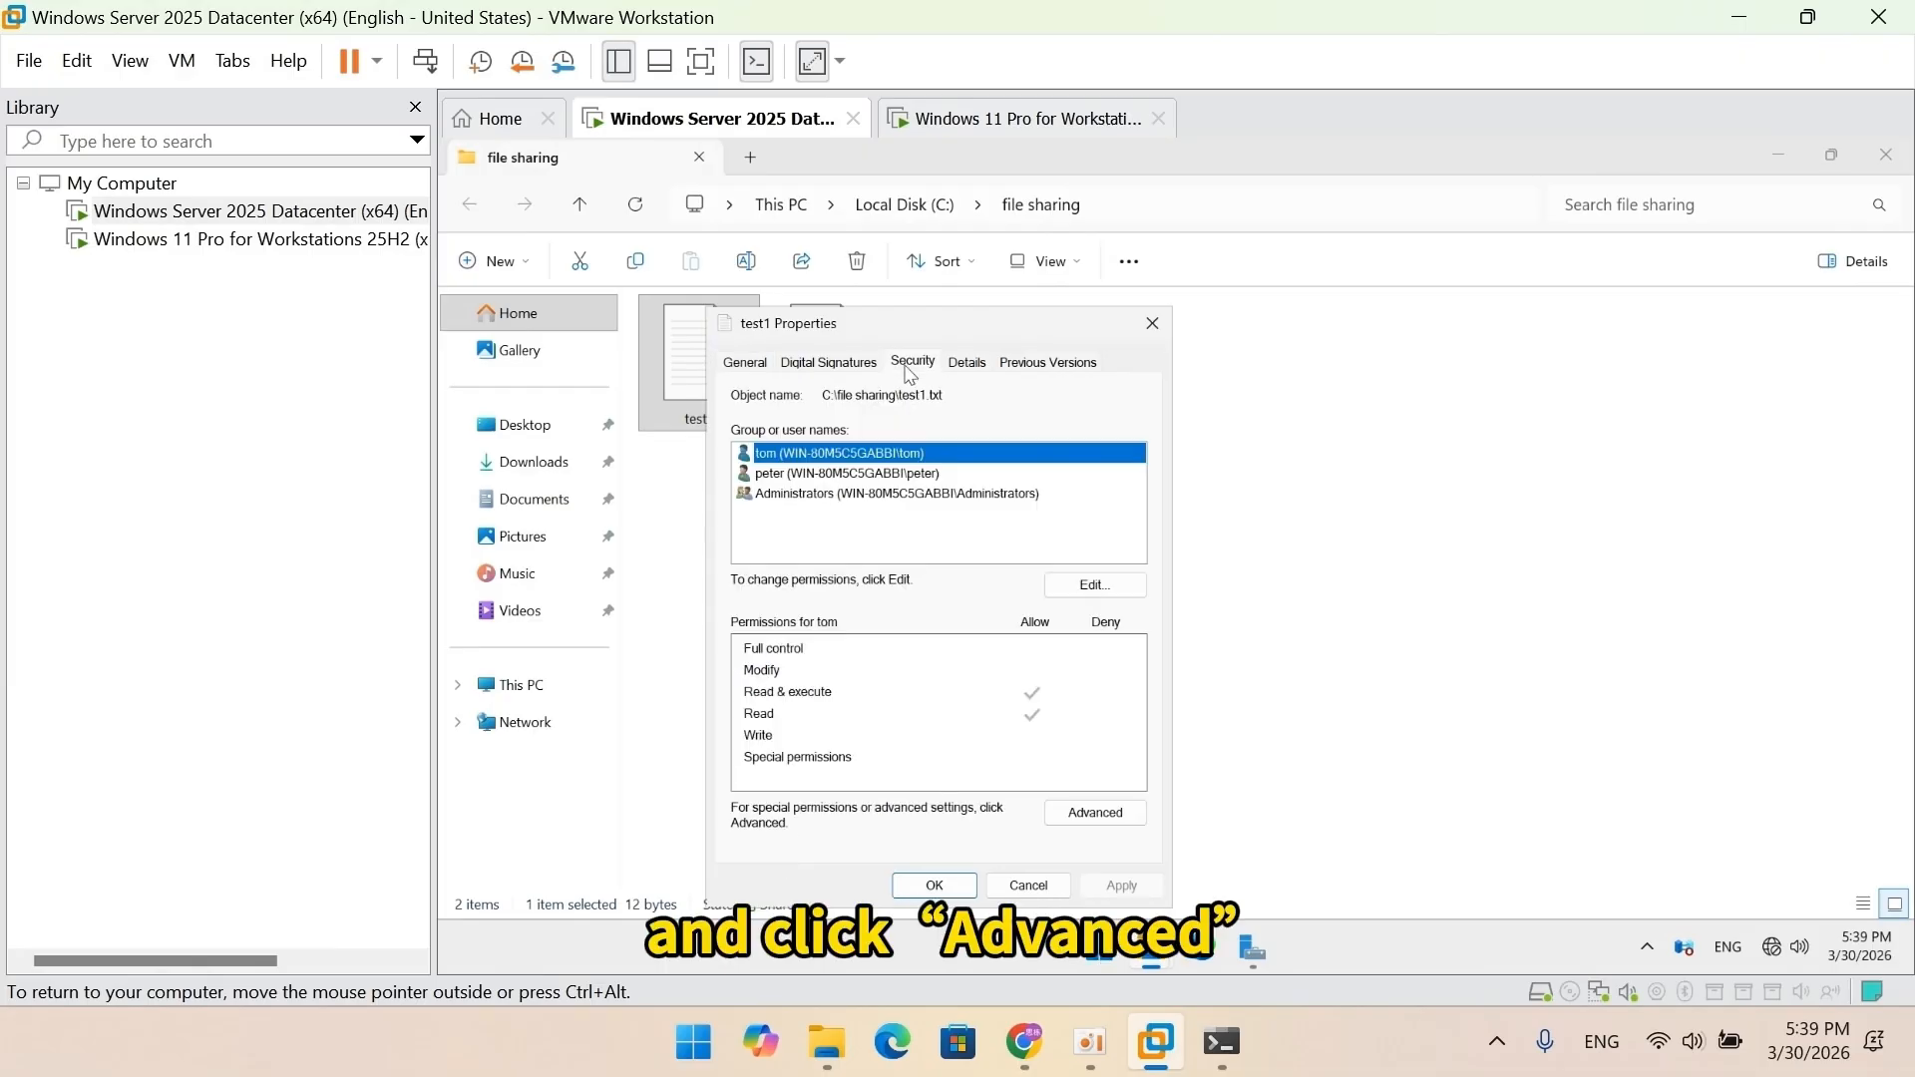
{"action": "left_click", "coordinate": [1077, 818]}
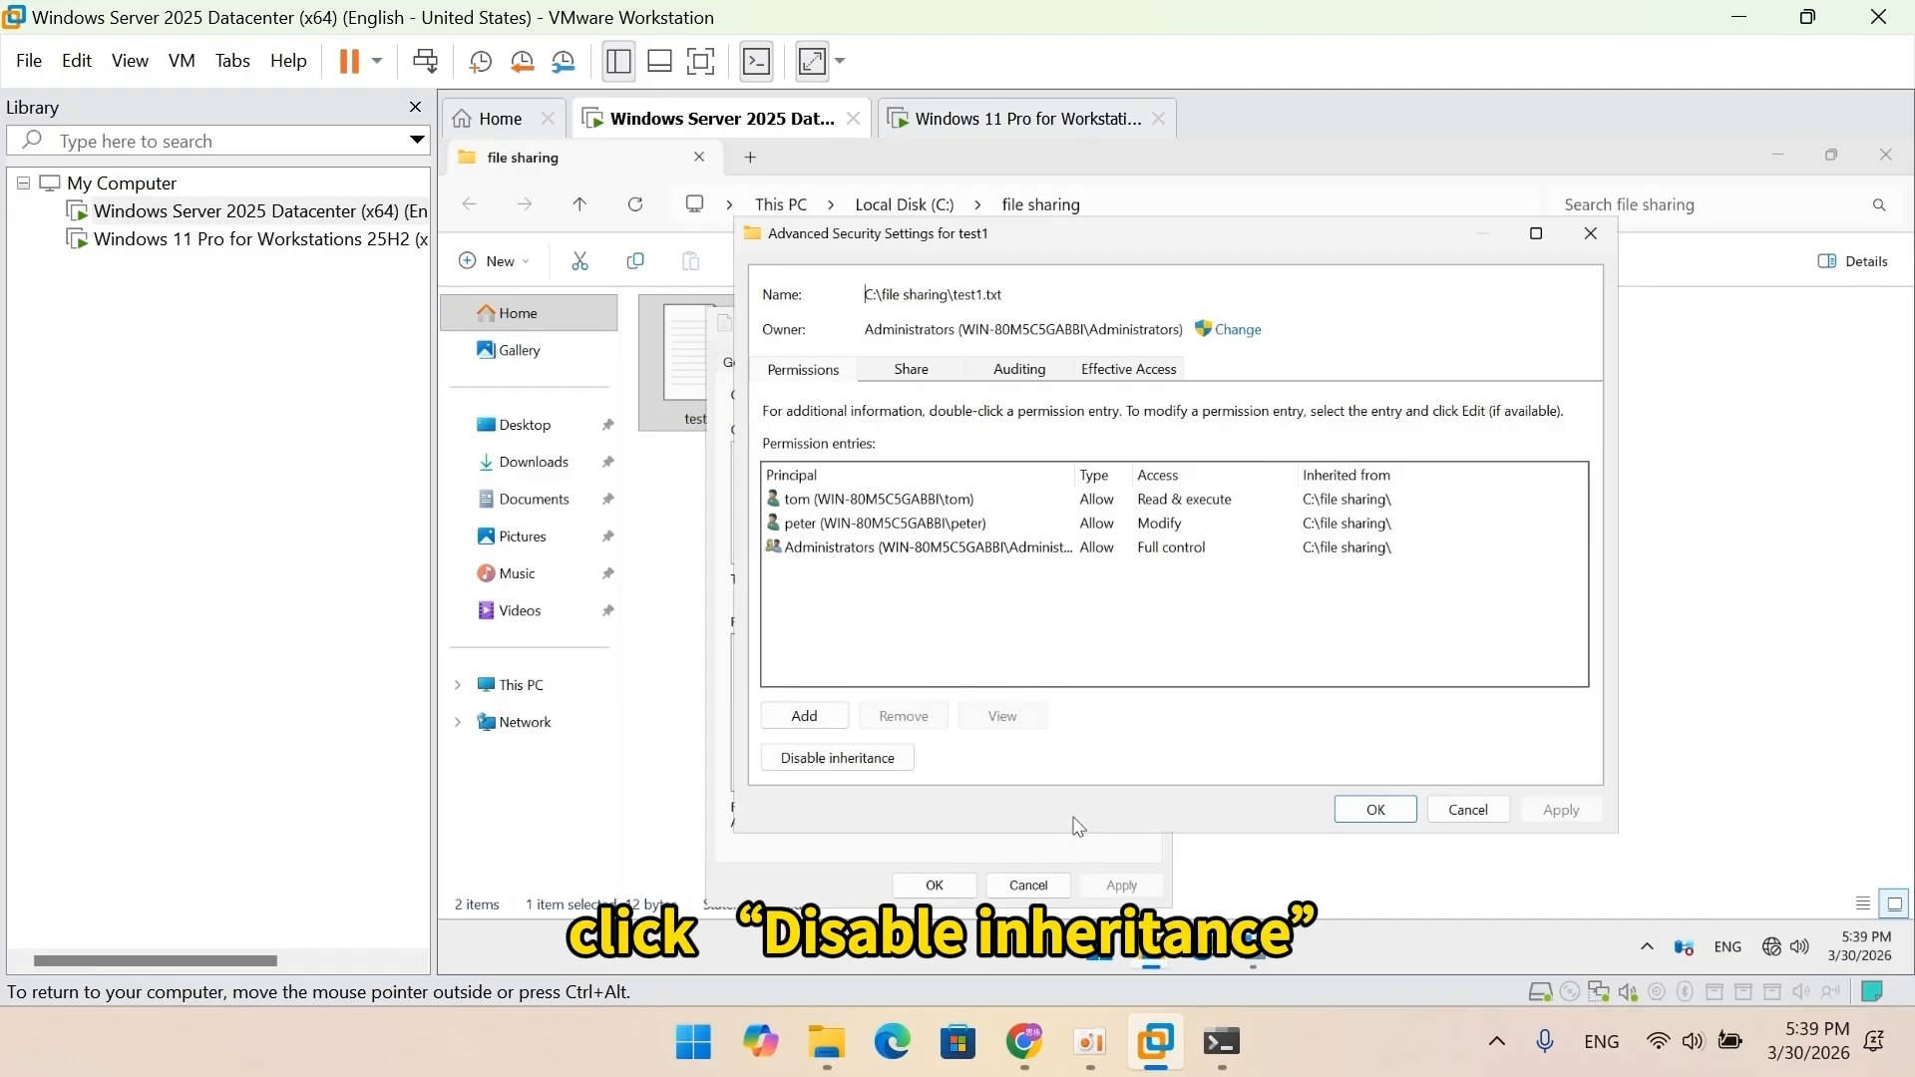
{"action": "left_click", "coordinate": [890, 761]}
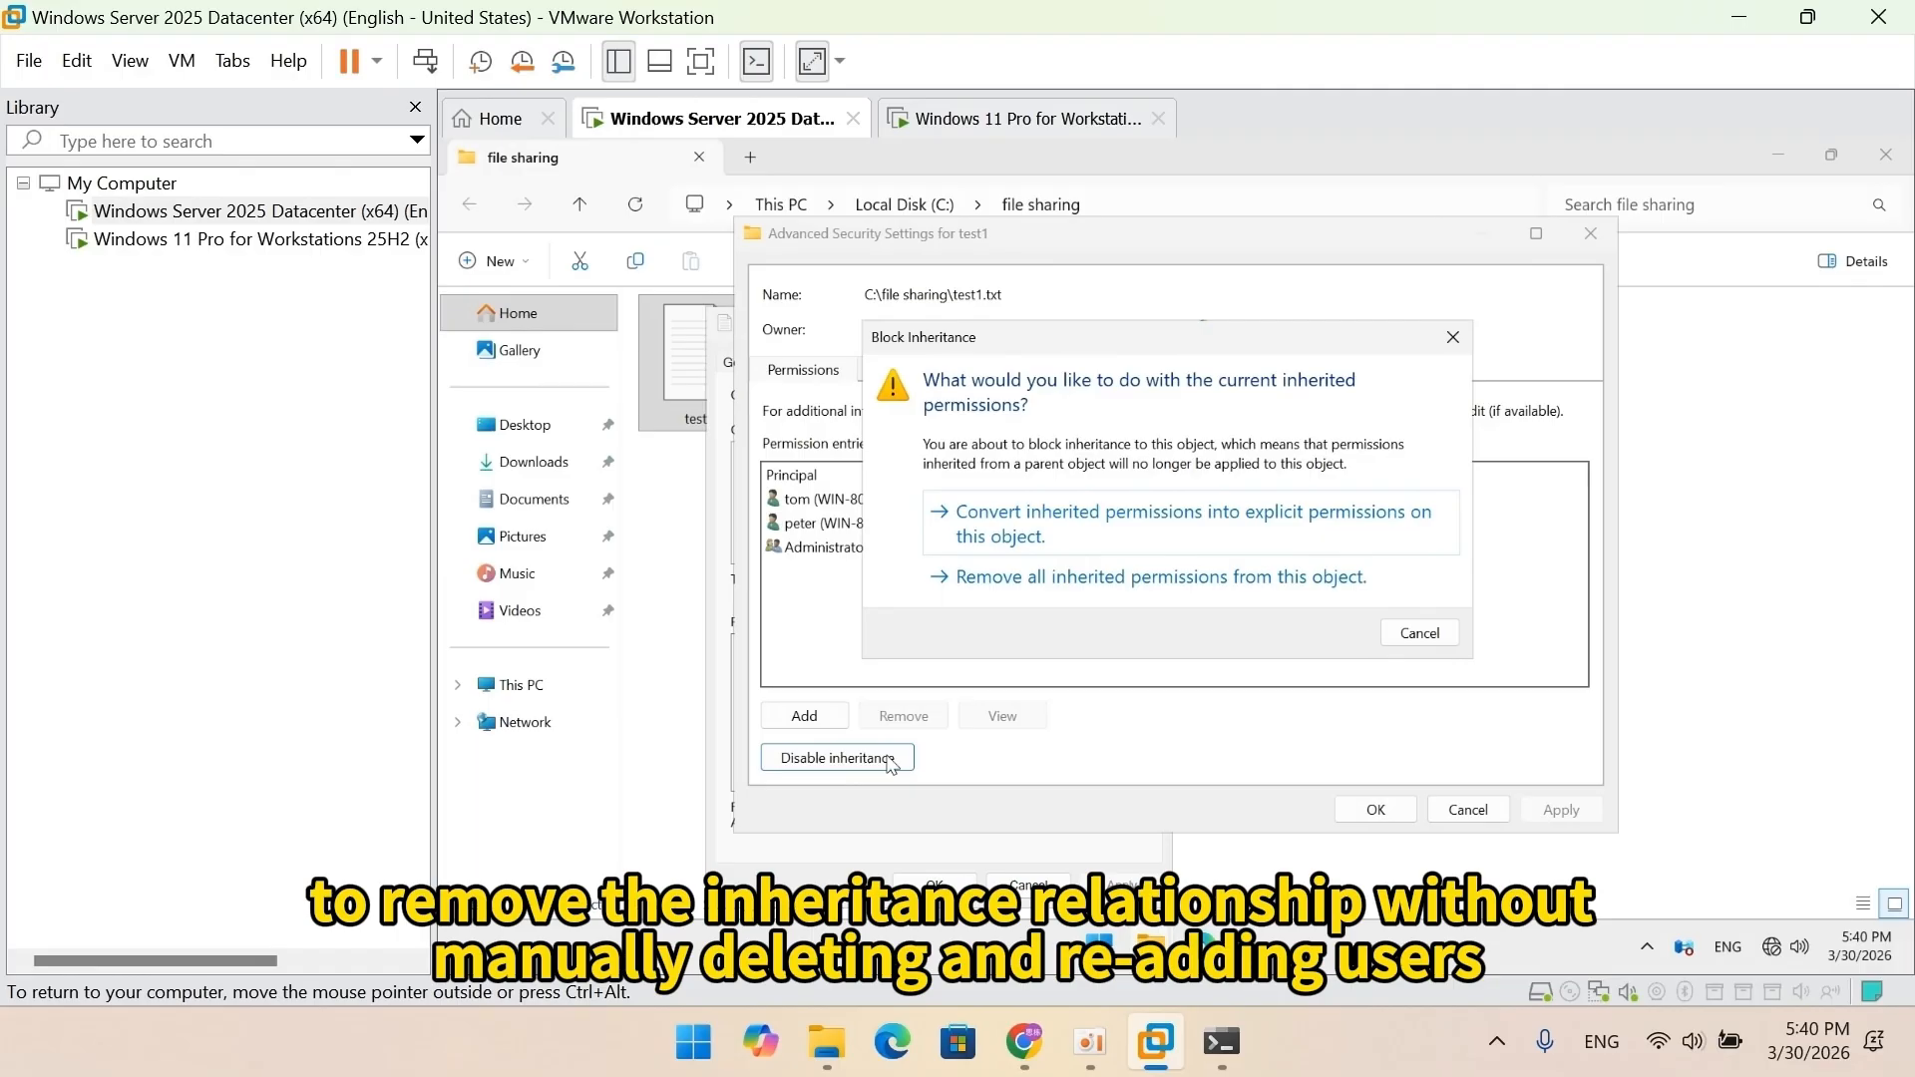
{"action": "left_click", "coordinate": [1110, 534]}
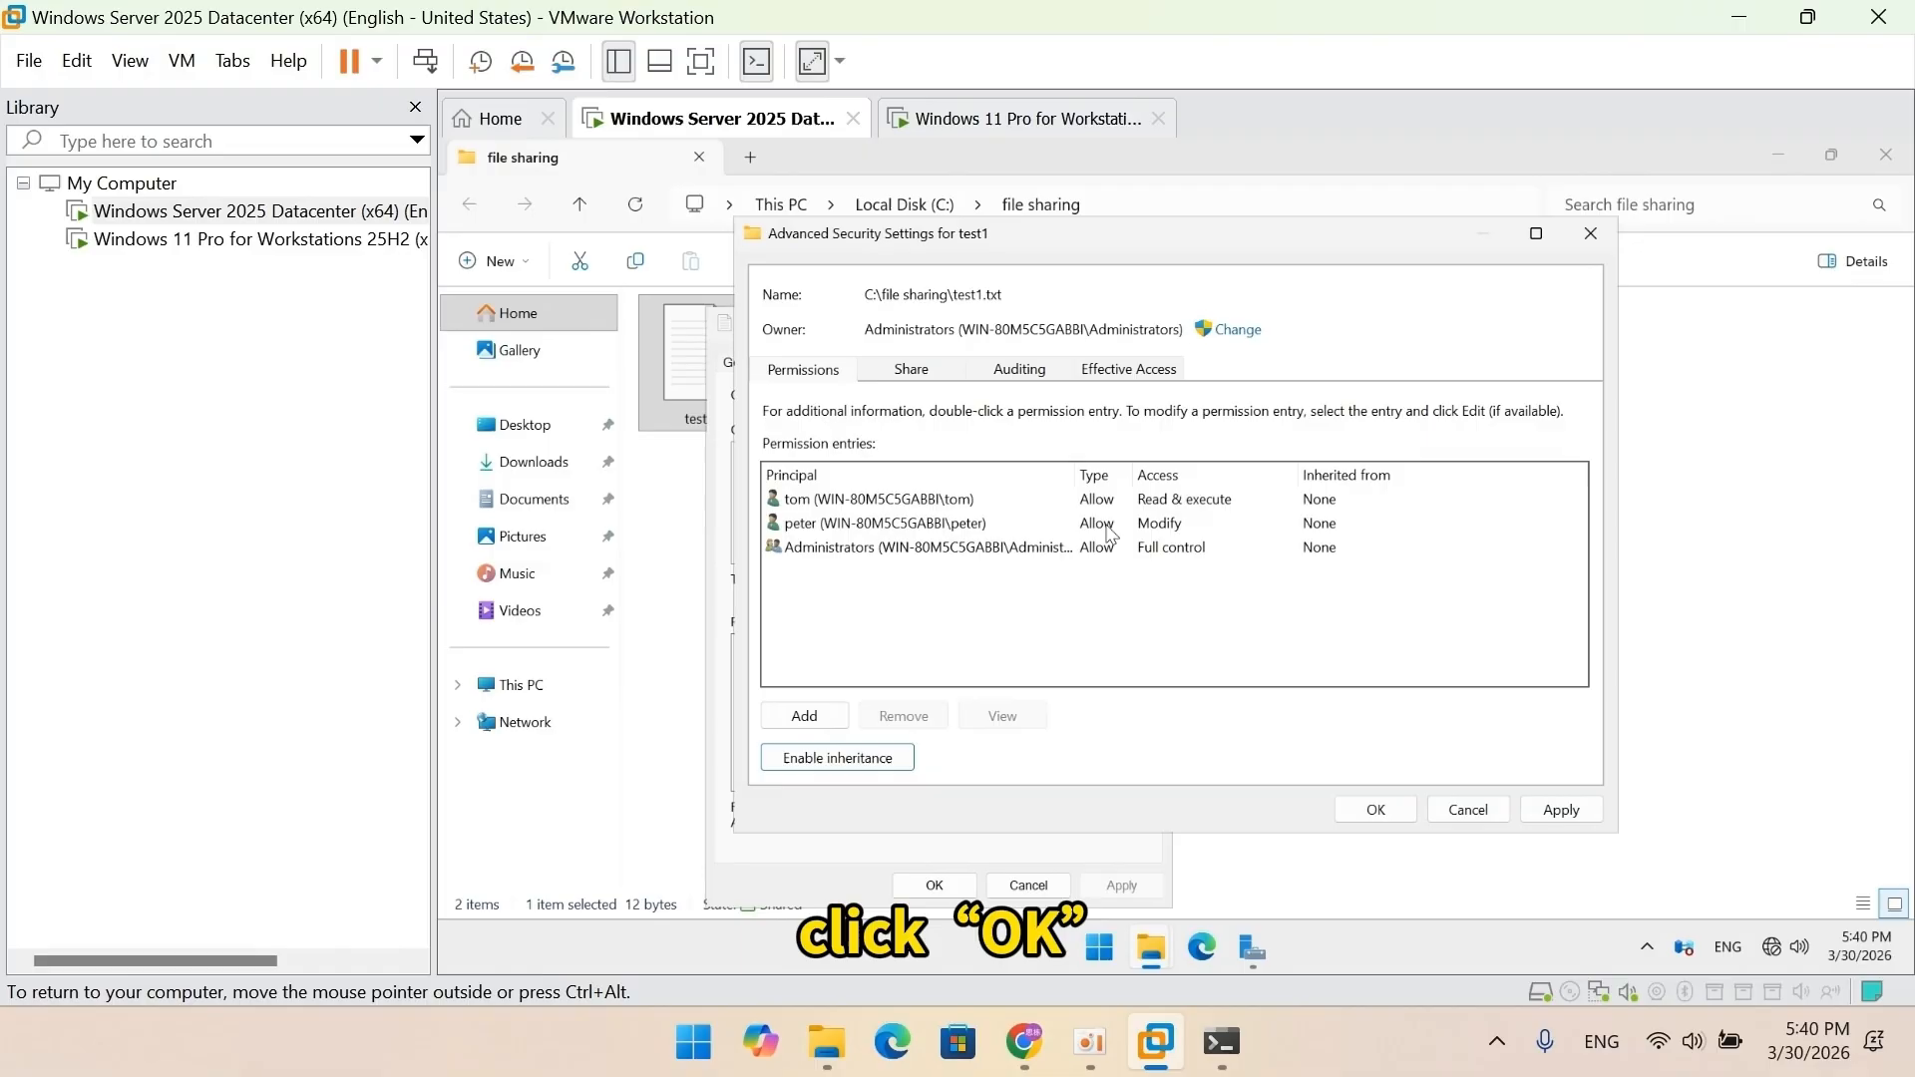
{"action": "left_click", "coordinate": [1363, 808]}
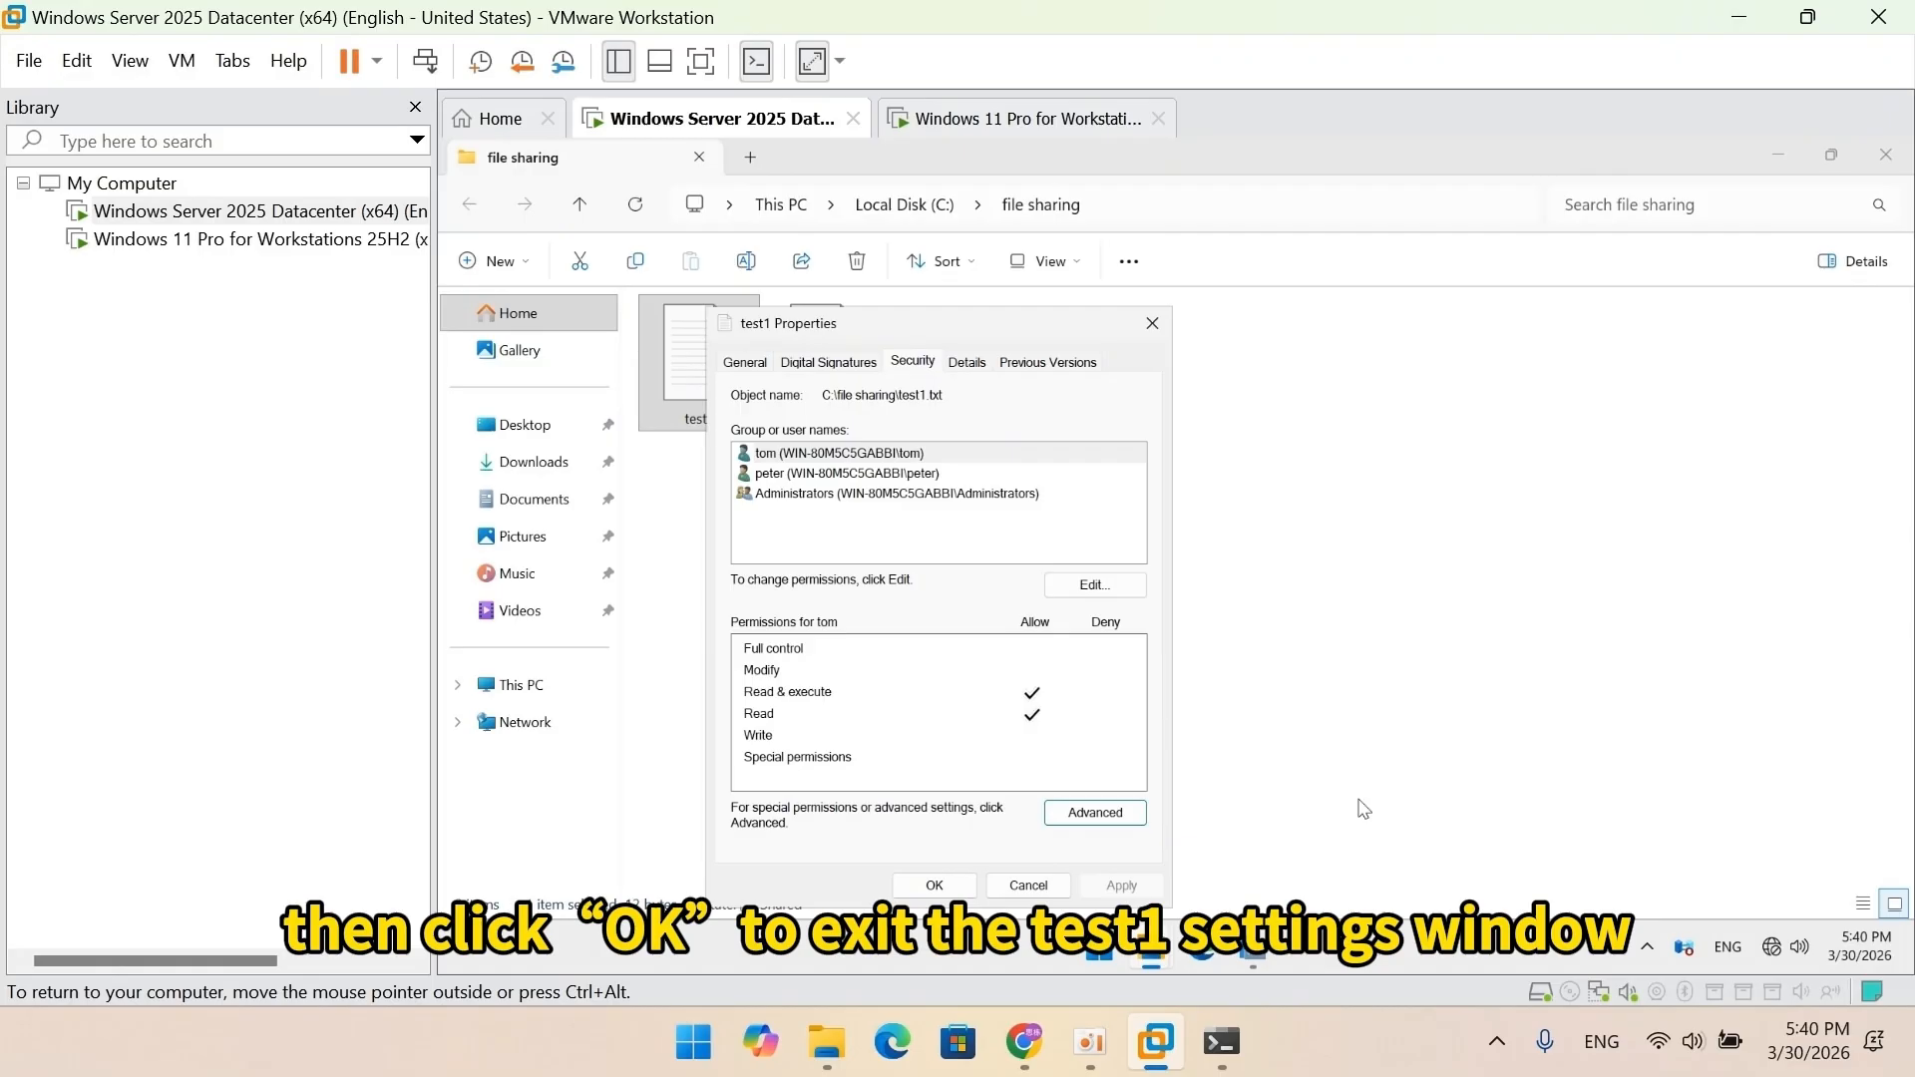
{"action": "left_click", "coordinate": [932, 885]}
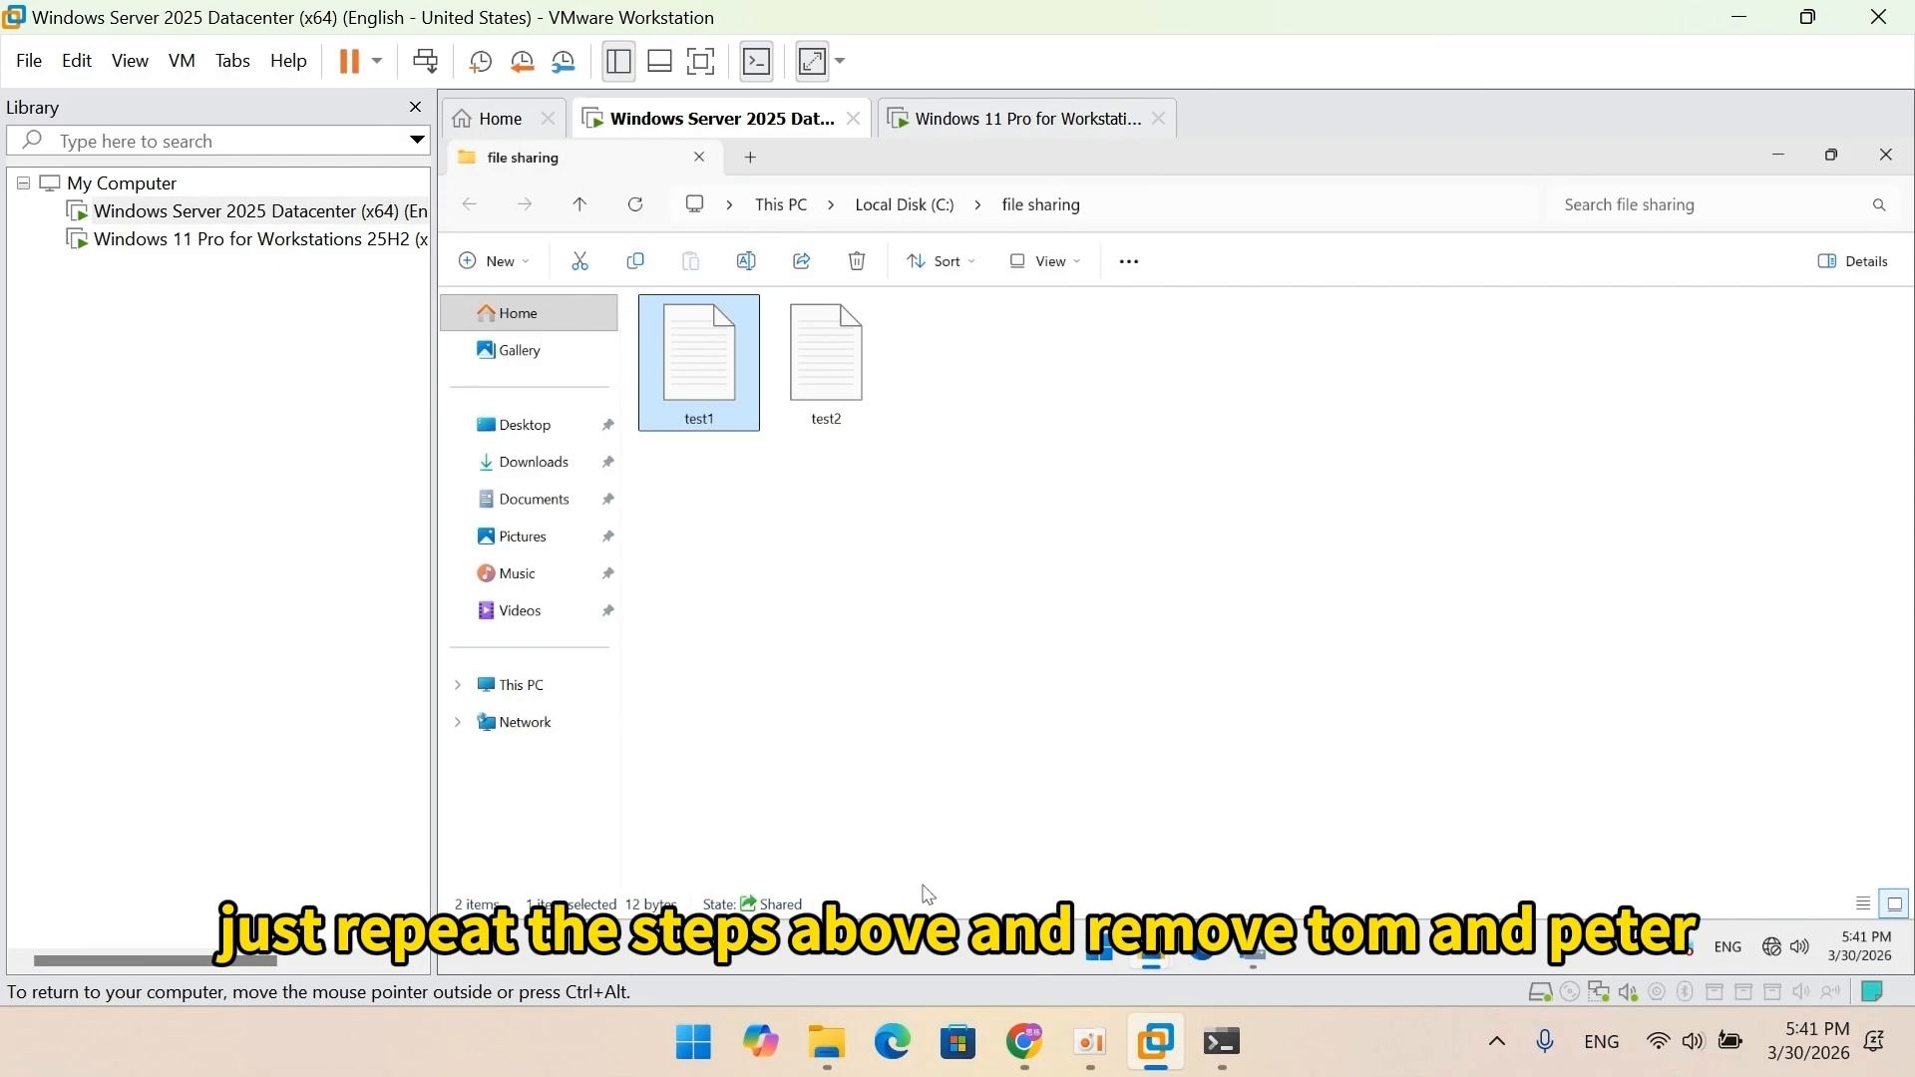
Disable inheritance on test2, converting its inherited permissions into explicit entries.
{"action": "right_click", "coordinate": [841, 370]}
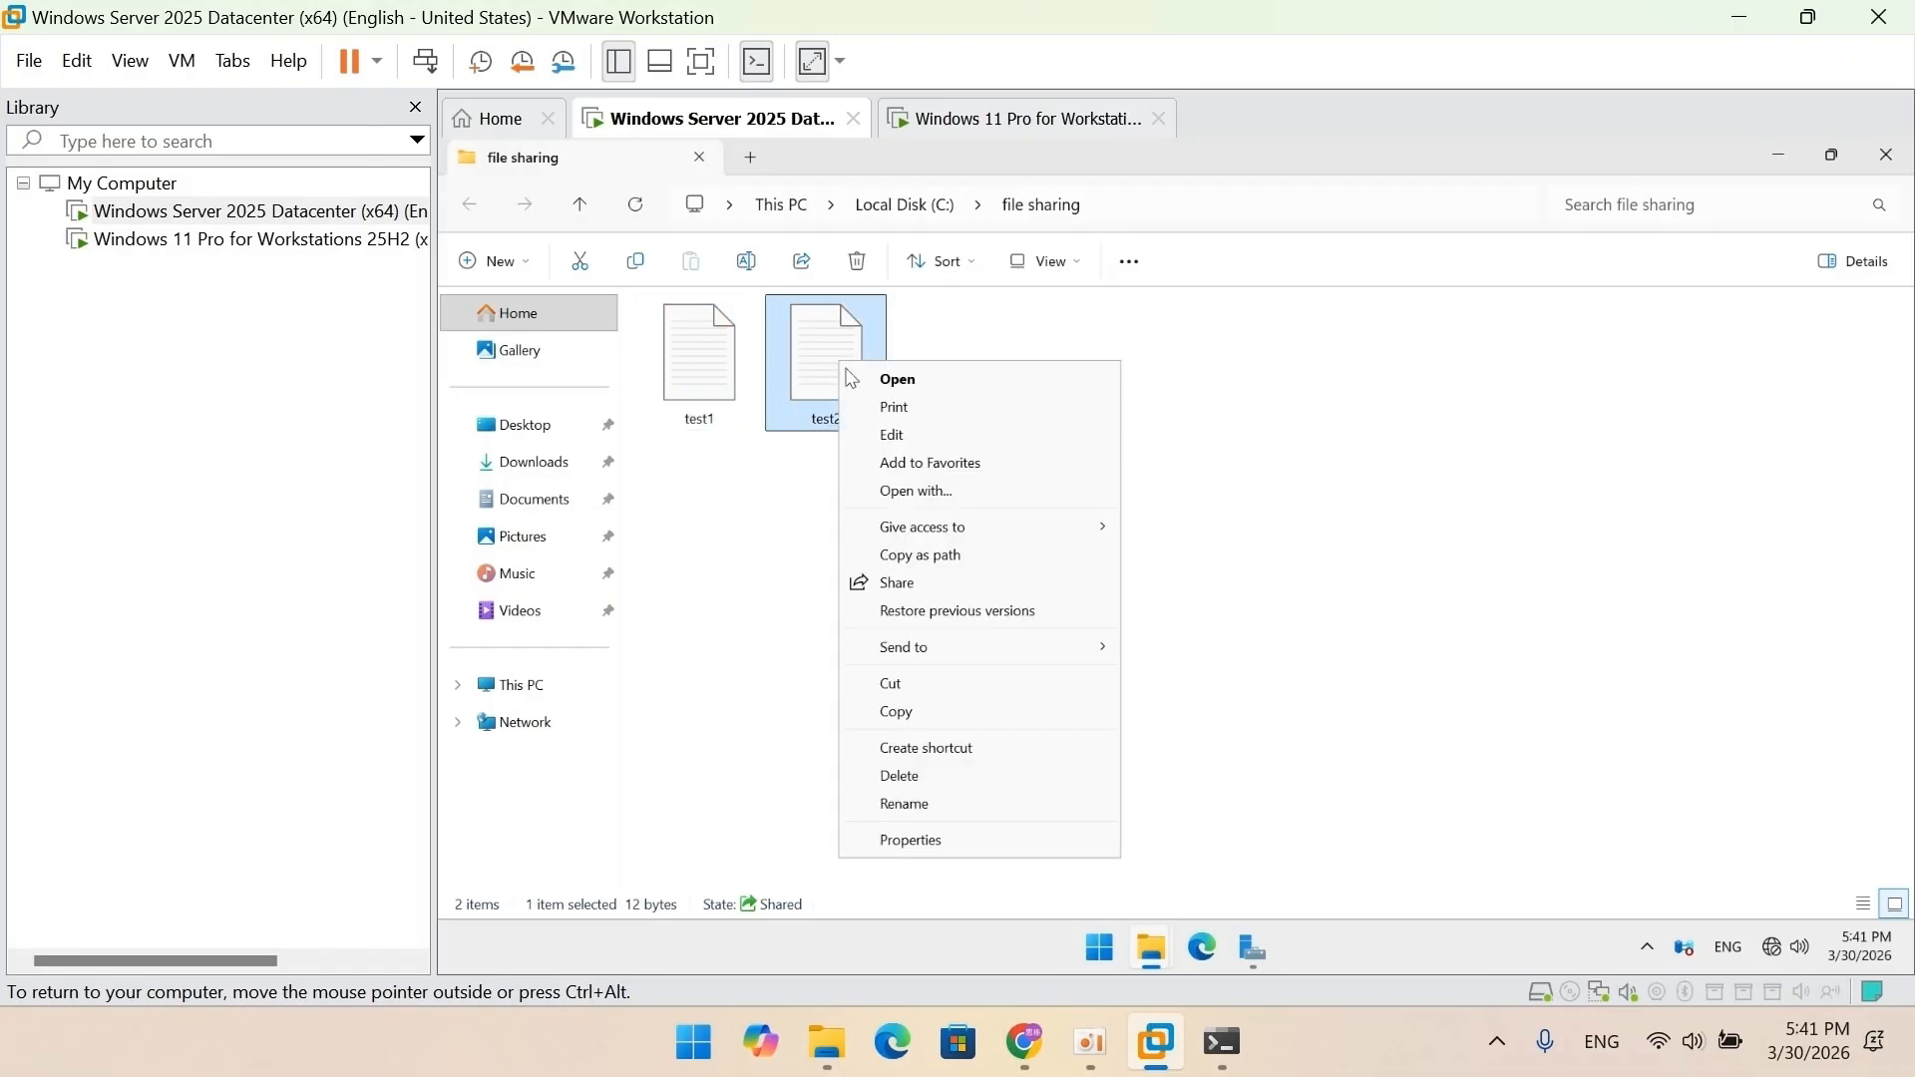
{"action": "left_click", "coordinate": [919, 840]}
{"action": "left_click", "coordinate": [1050, 362]}
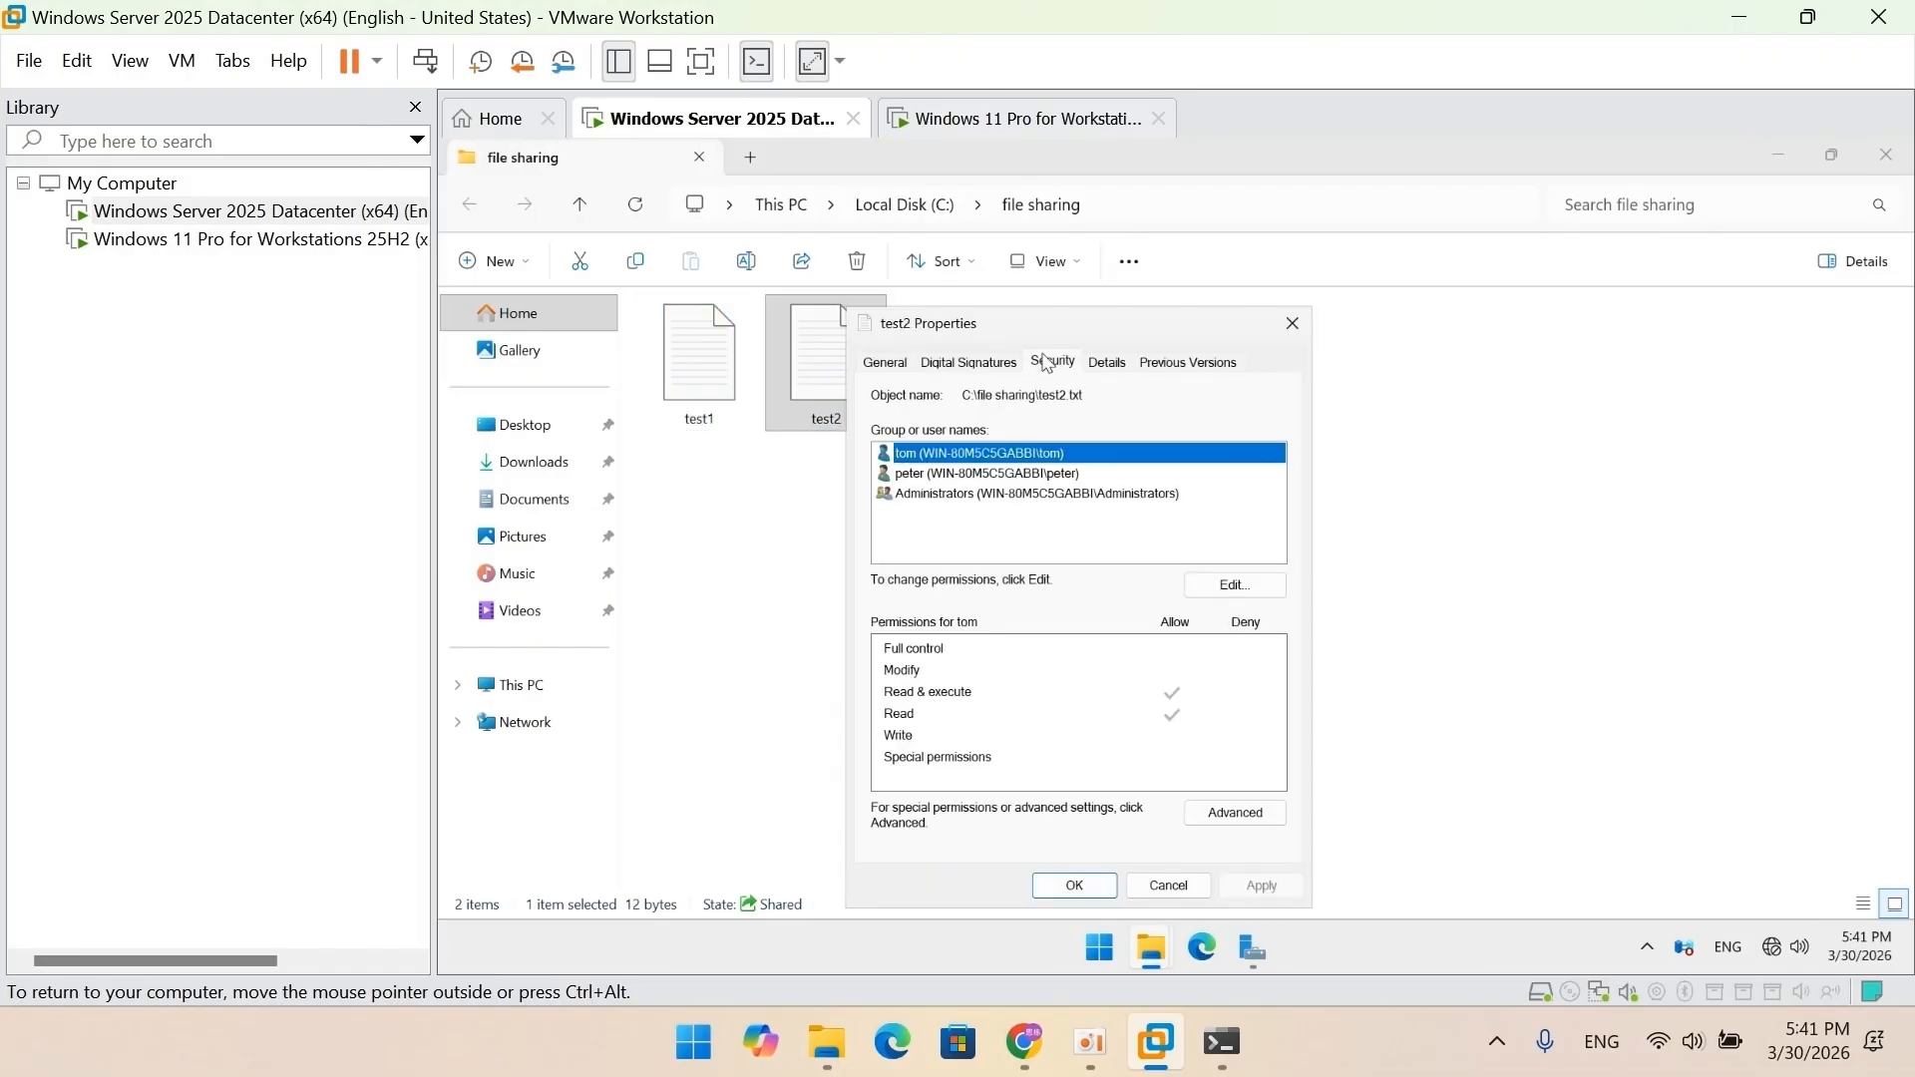
{"action": "left_click", "coordinate": [1227, 809]}
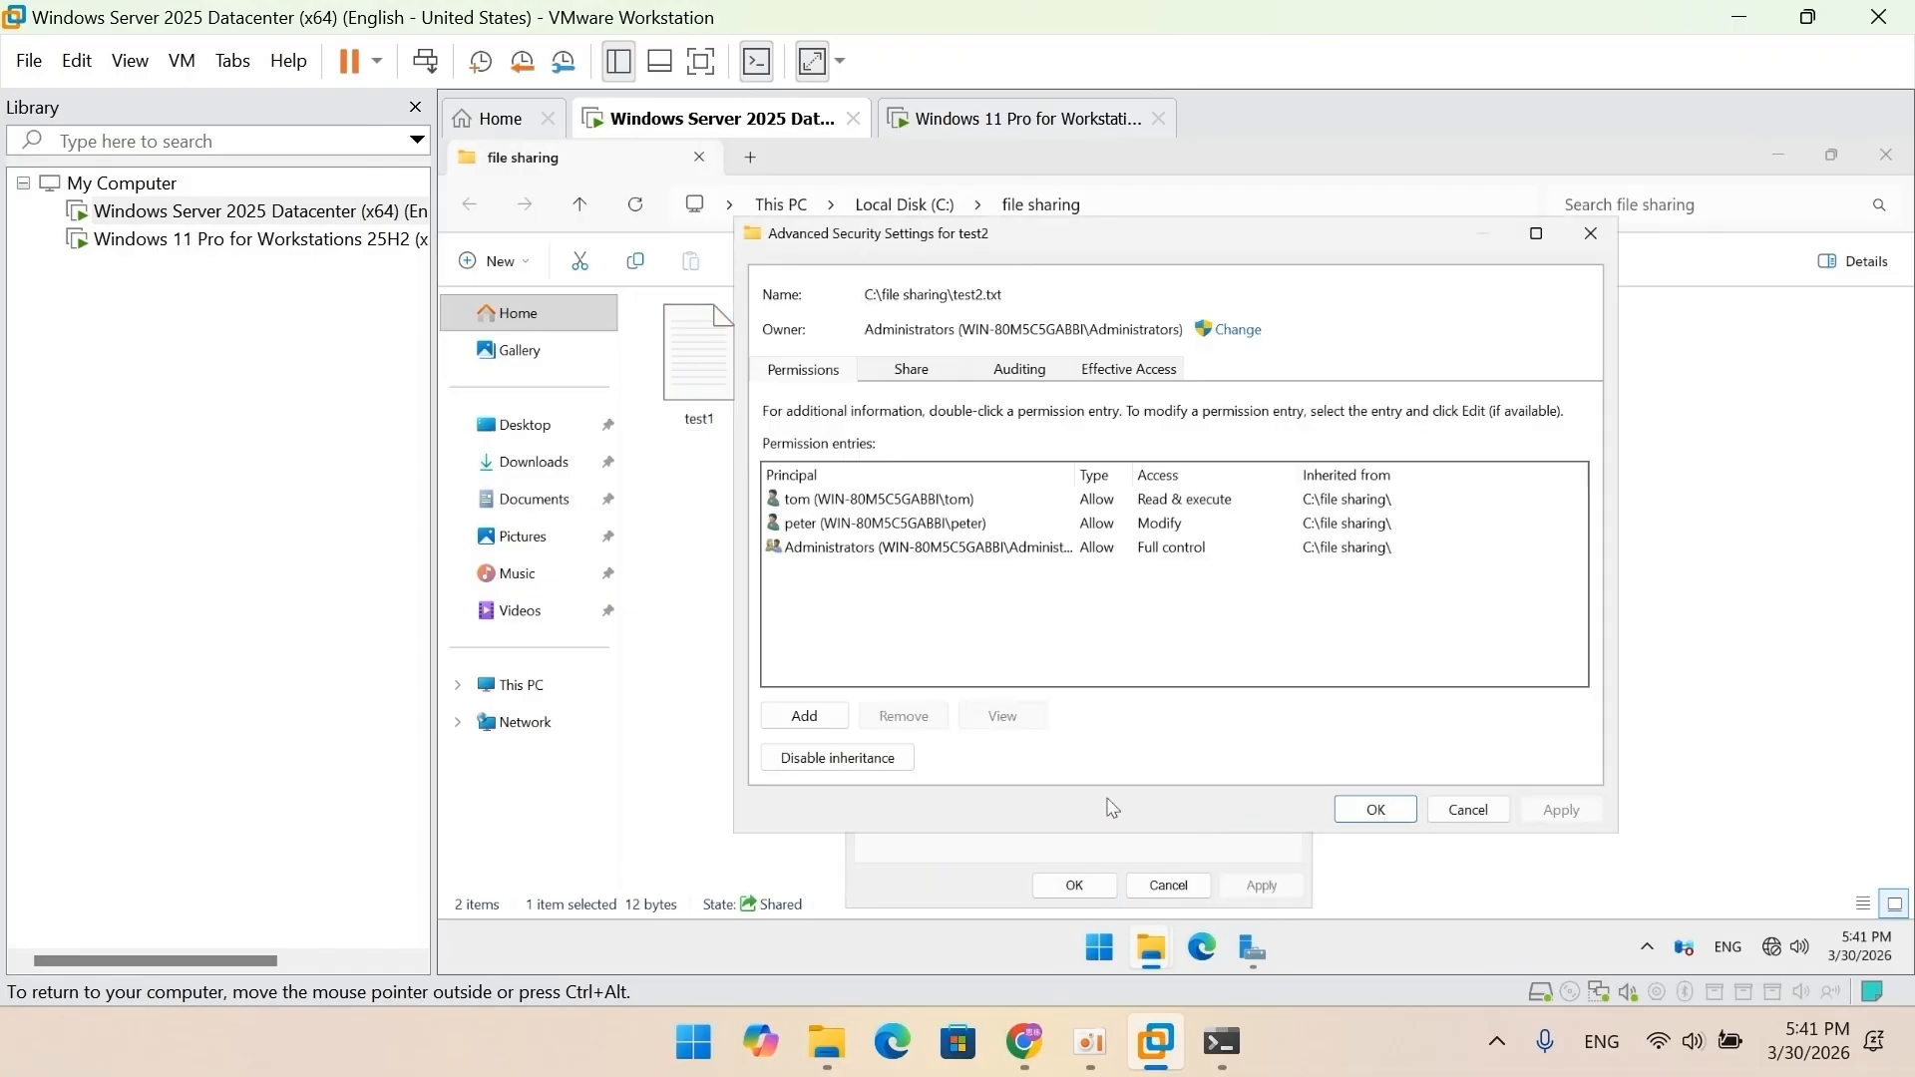
{"action": "left_click", "coordinate": [903, 764]}
{"action": "left_click", "coordinate": [1189, 529]}
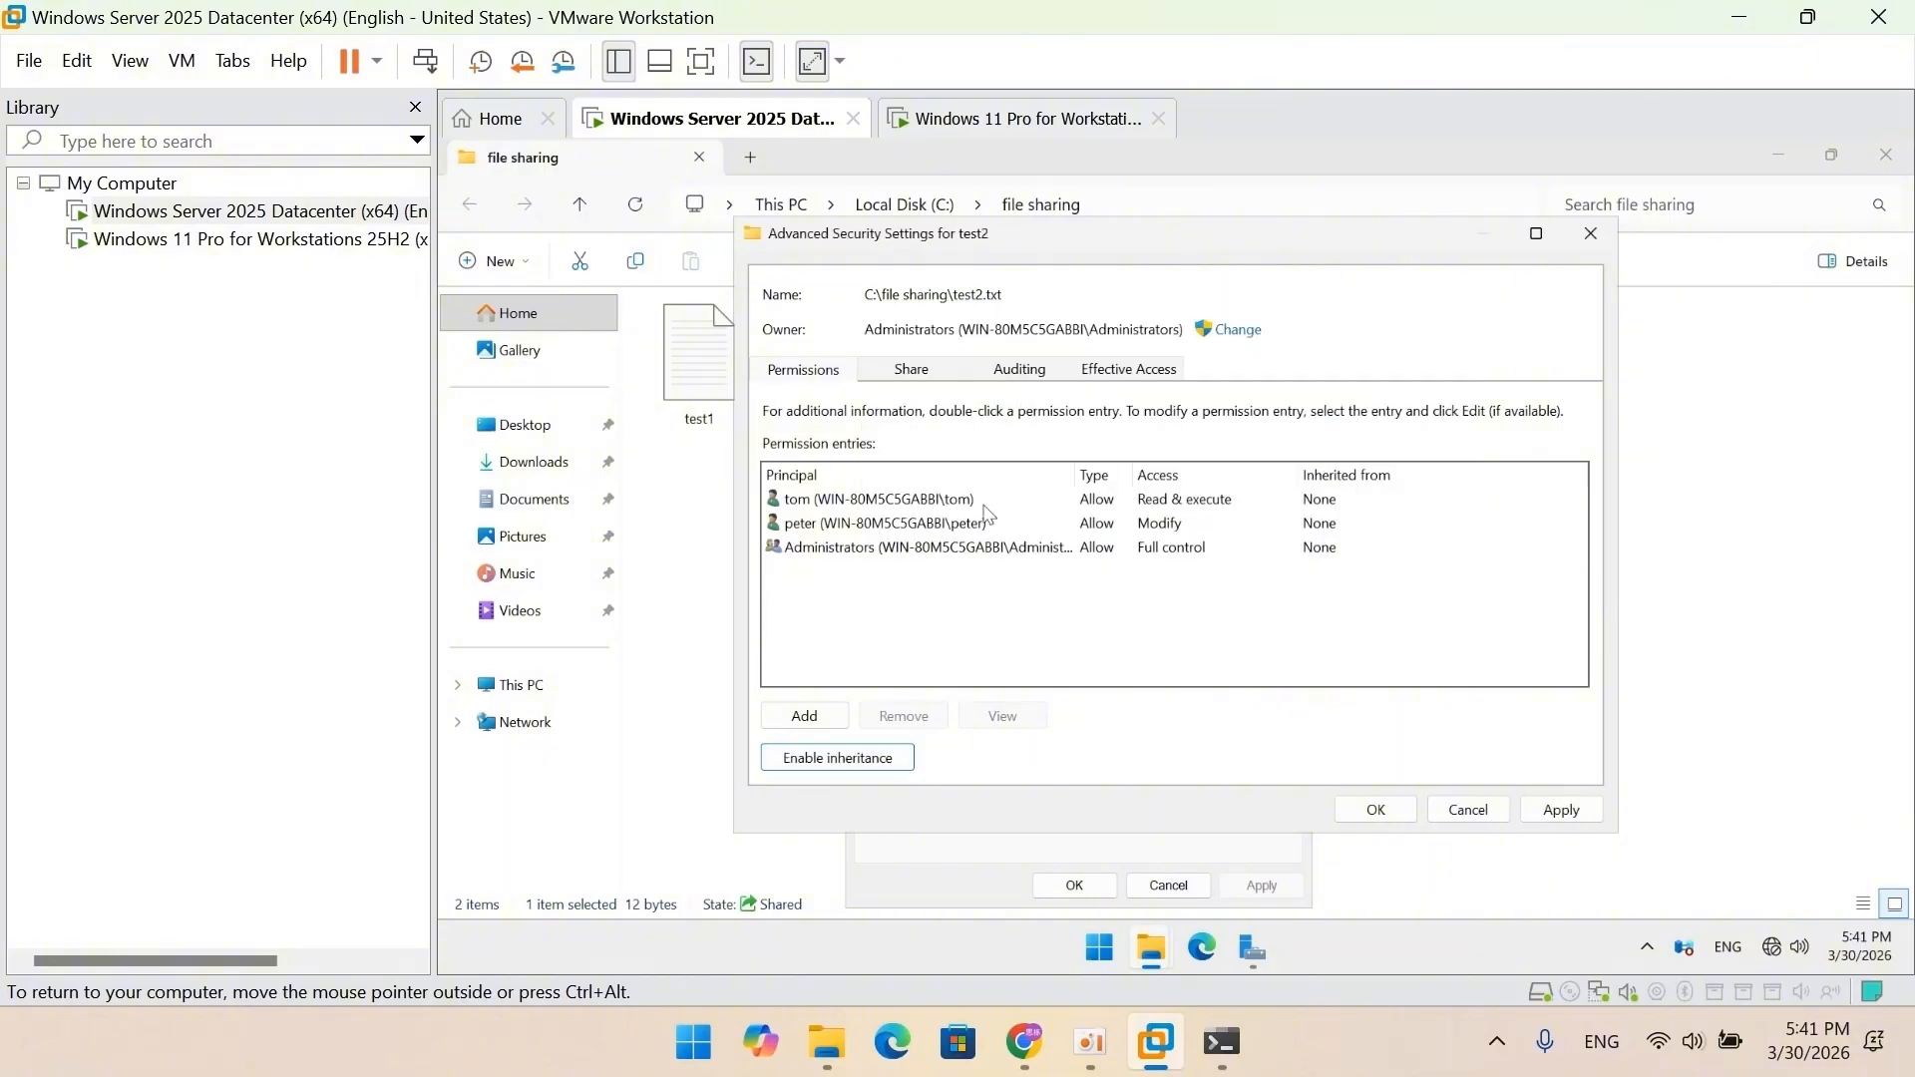
Remove both user permission entries from test2, leaving only Administrators, and apply.
{"action": "left_click", "coordinate": [945, 500]}
{"action": "left_click", "coordinate": [904, 715]}
{"action": "left_click", "coordinate": [884, 504]}
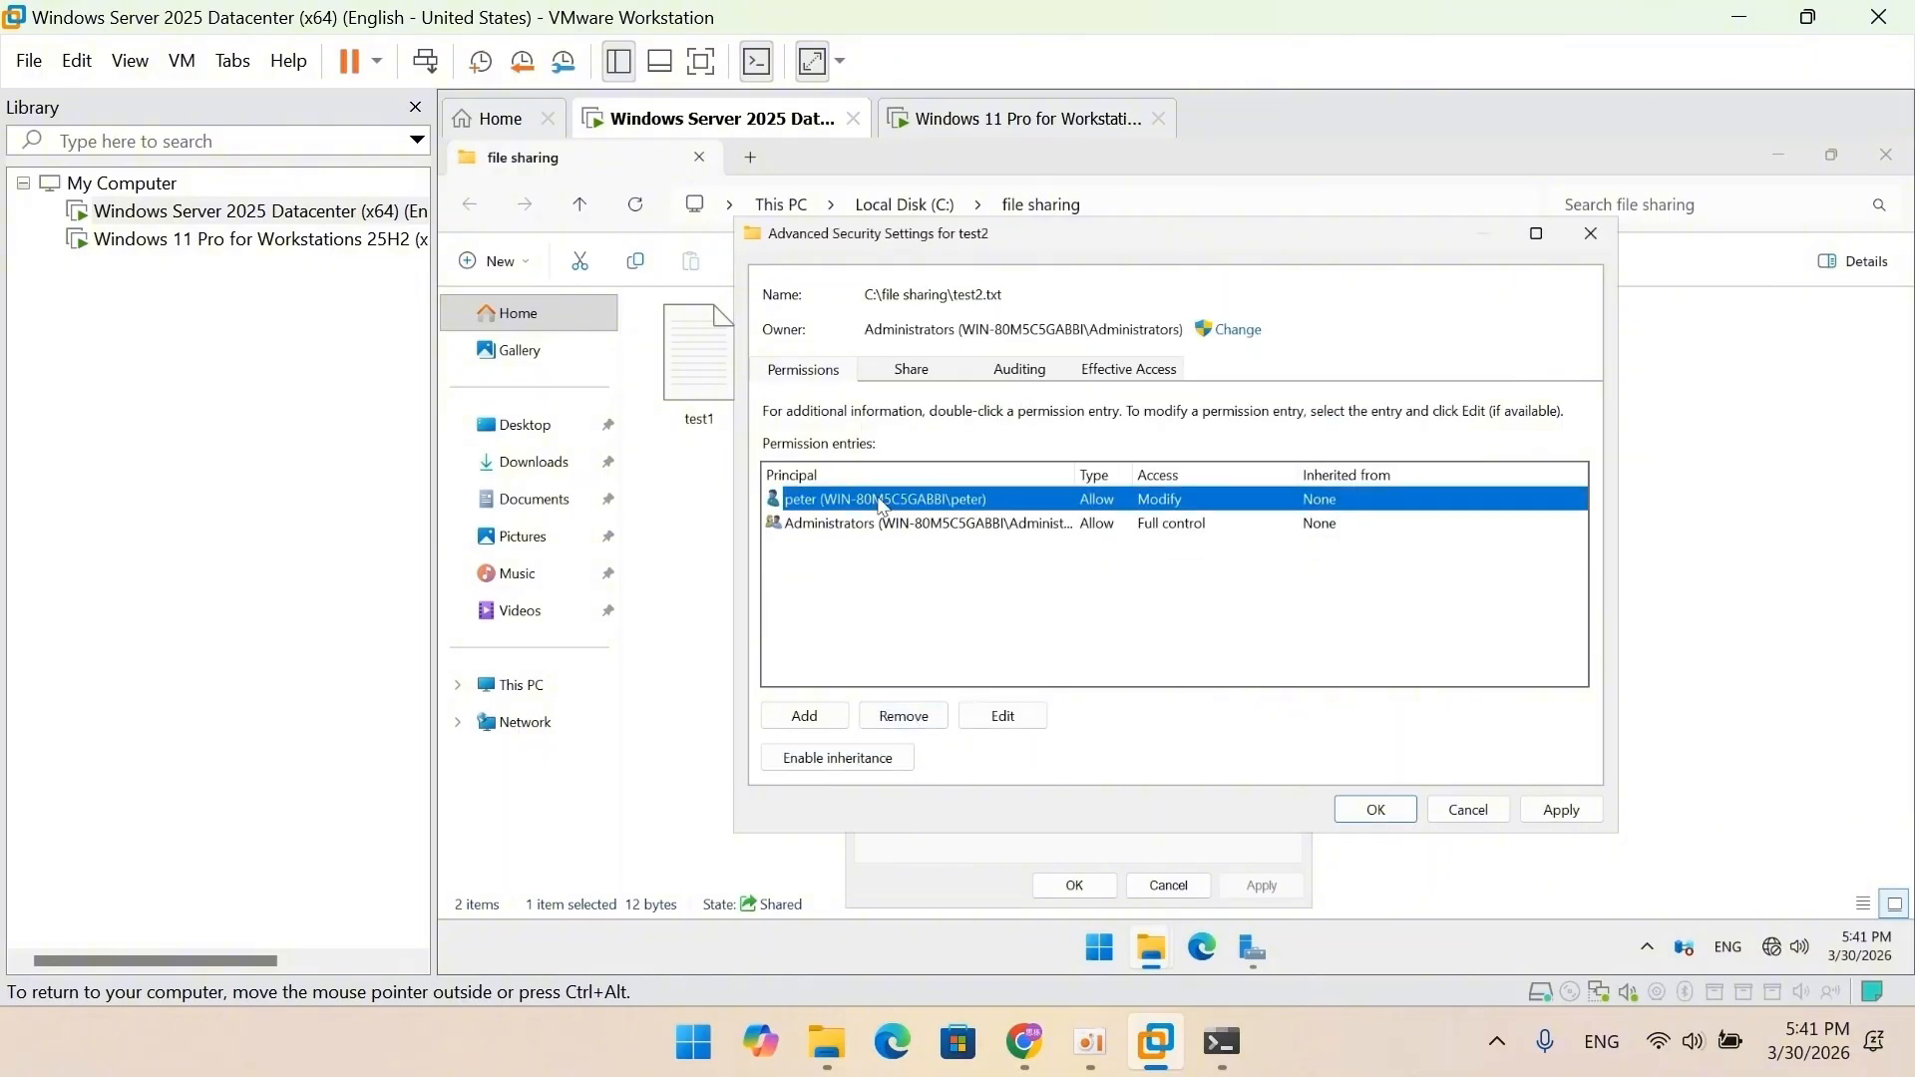
{"action": "left_click", "coordinate": [904, 715]}
{"action": "left_click", "coordinate": [1396, 820]}
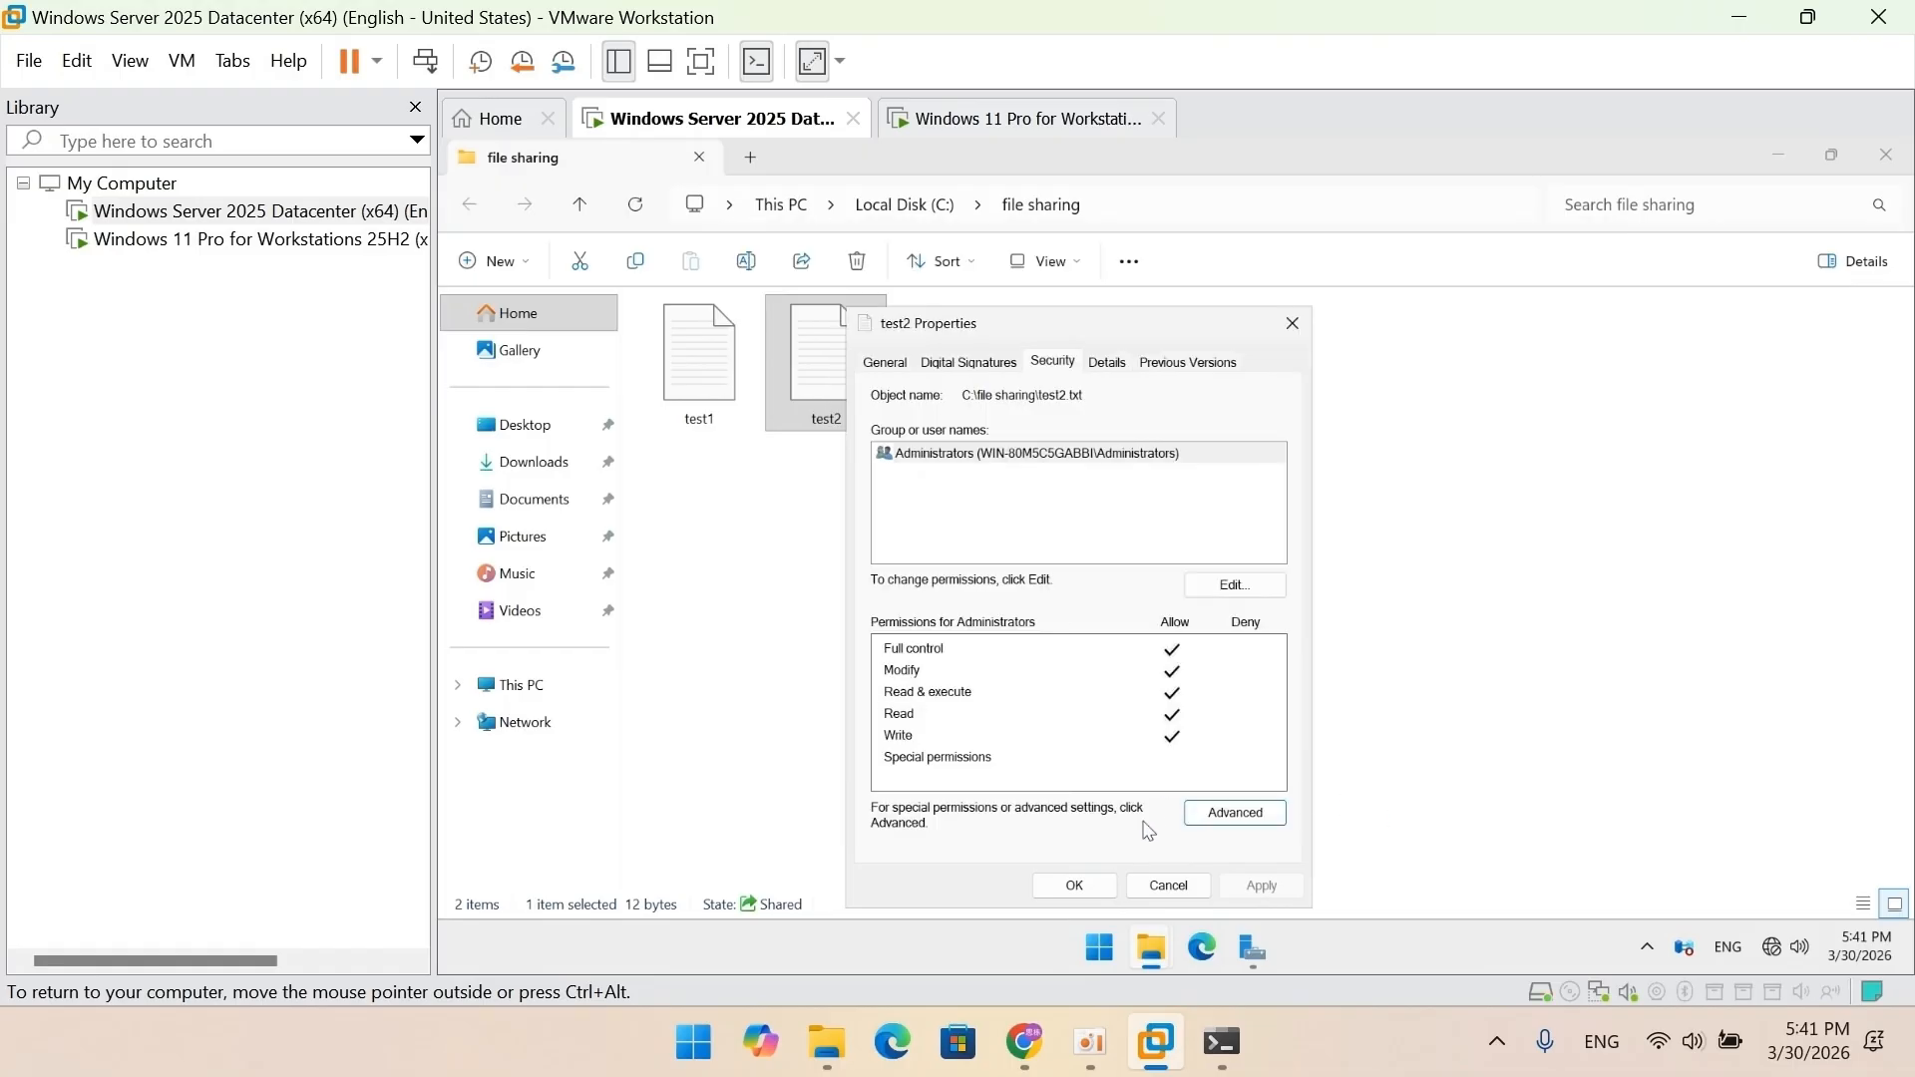
{"action": "left_click", "coordinate": [1072, 884]}
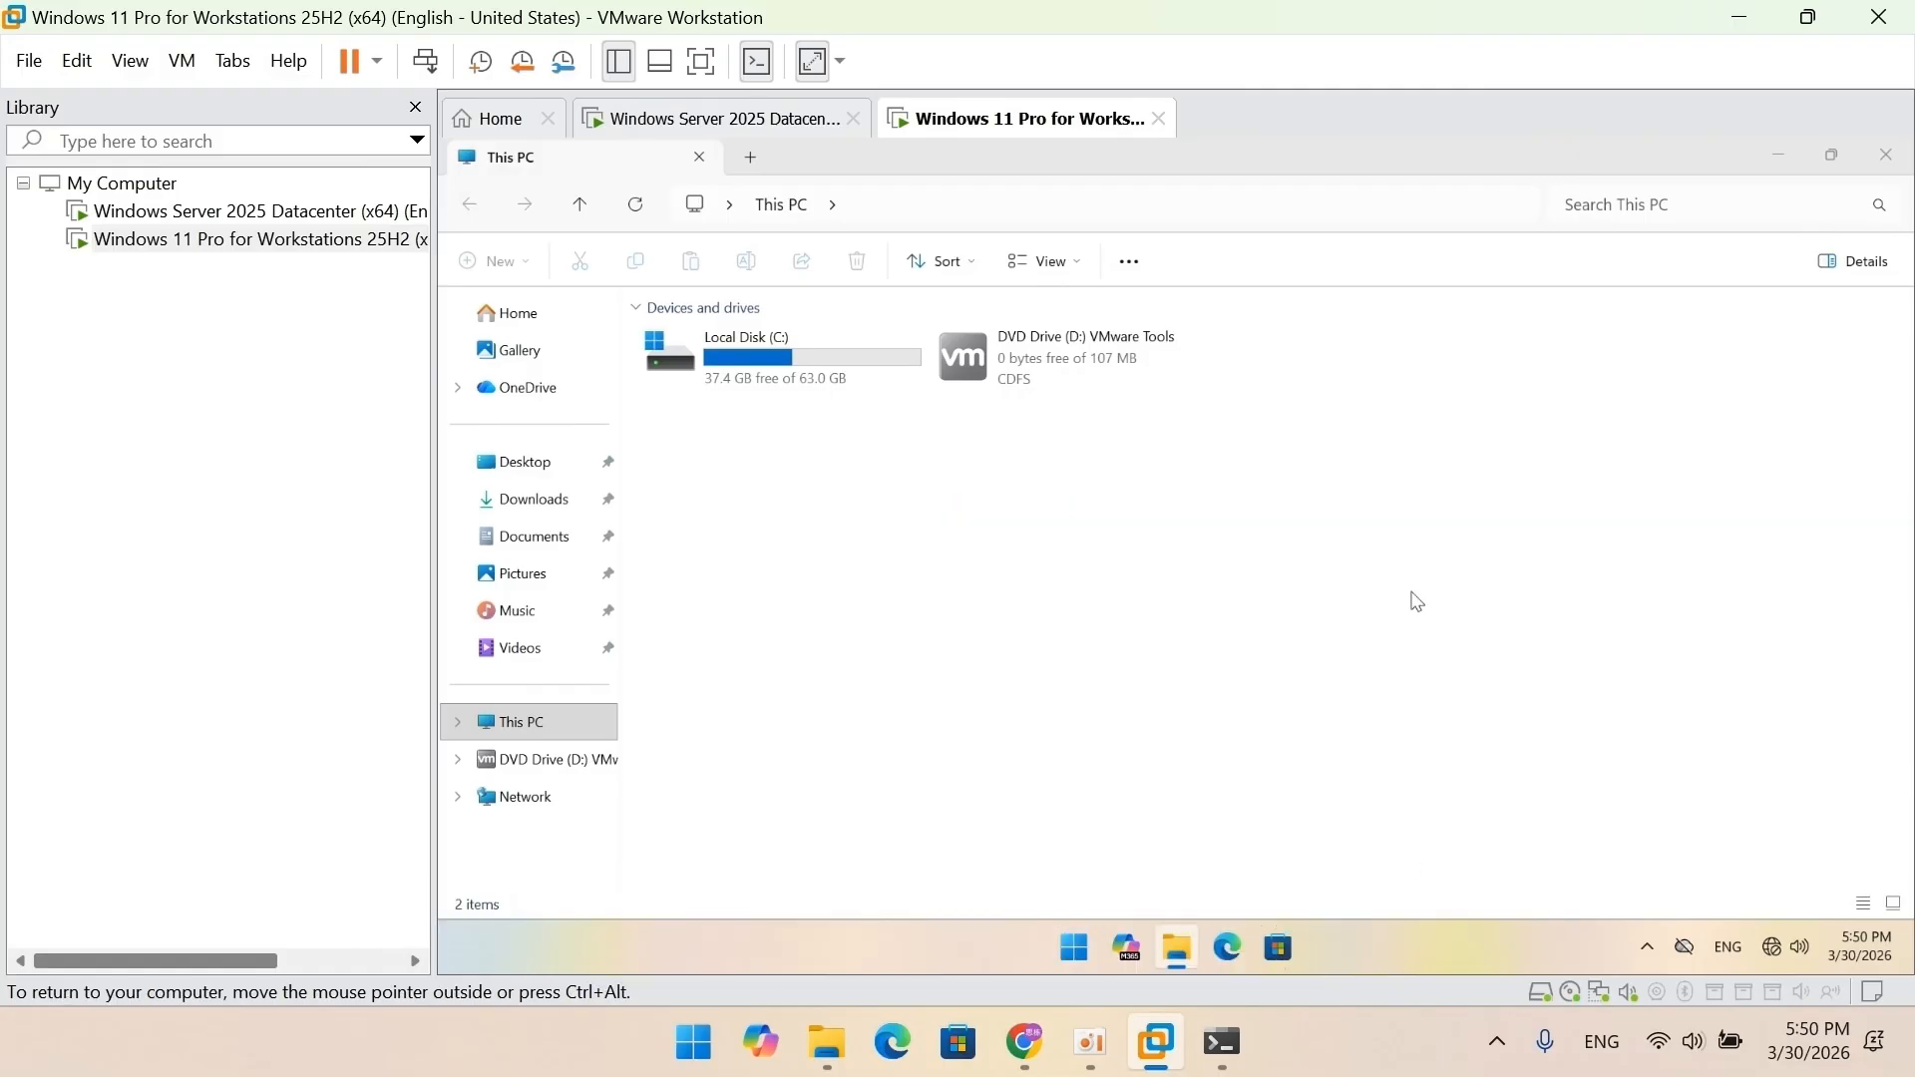
Browse to \\192.168.0.1 in File Explorer to bring up the network credentials prompt.
{"action": "left_click", "coordinate": [1262, 199]}
{"action": "type", "text": "\\192"}
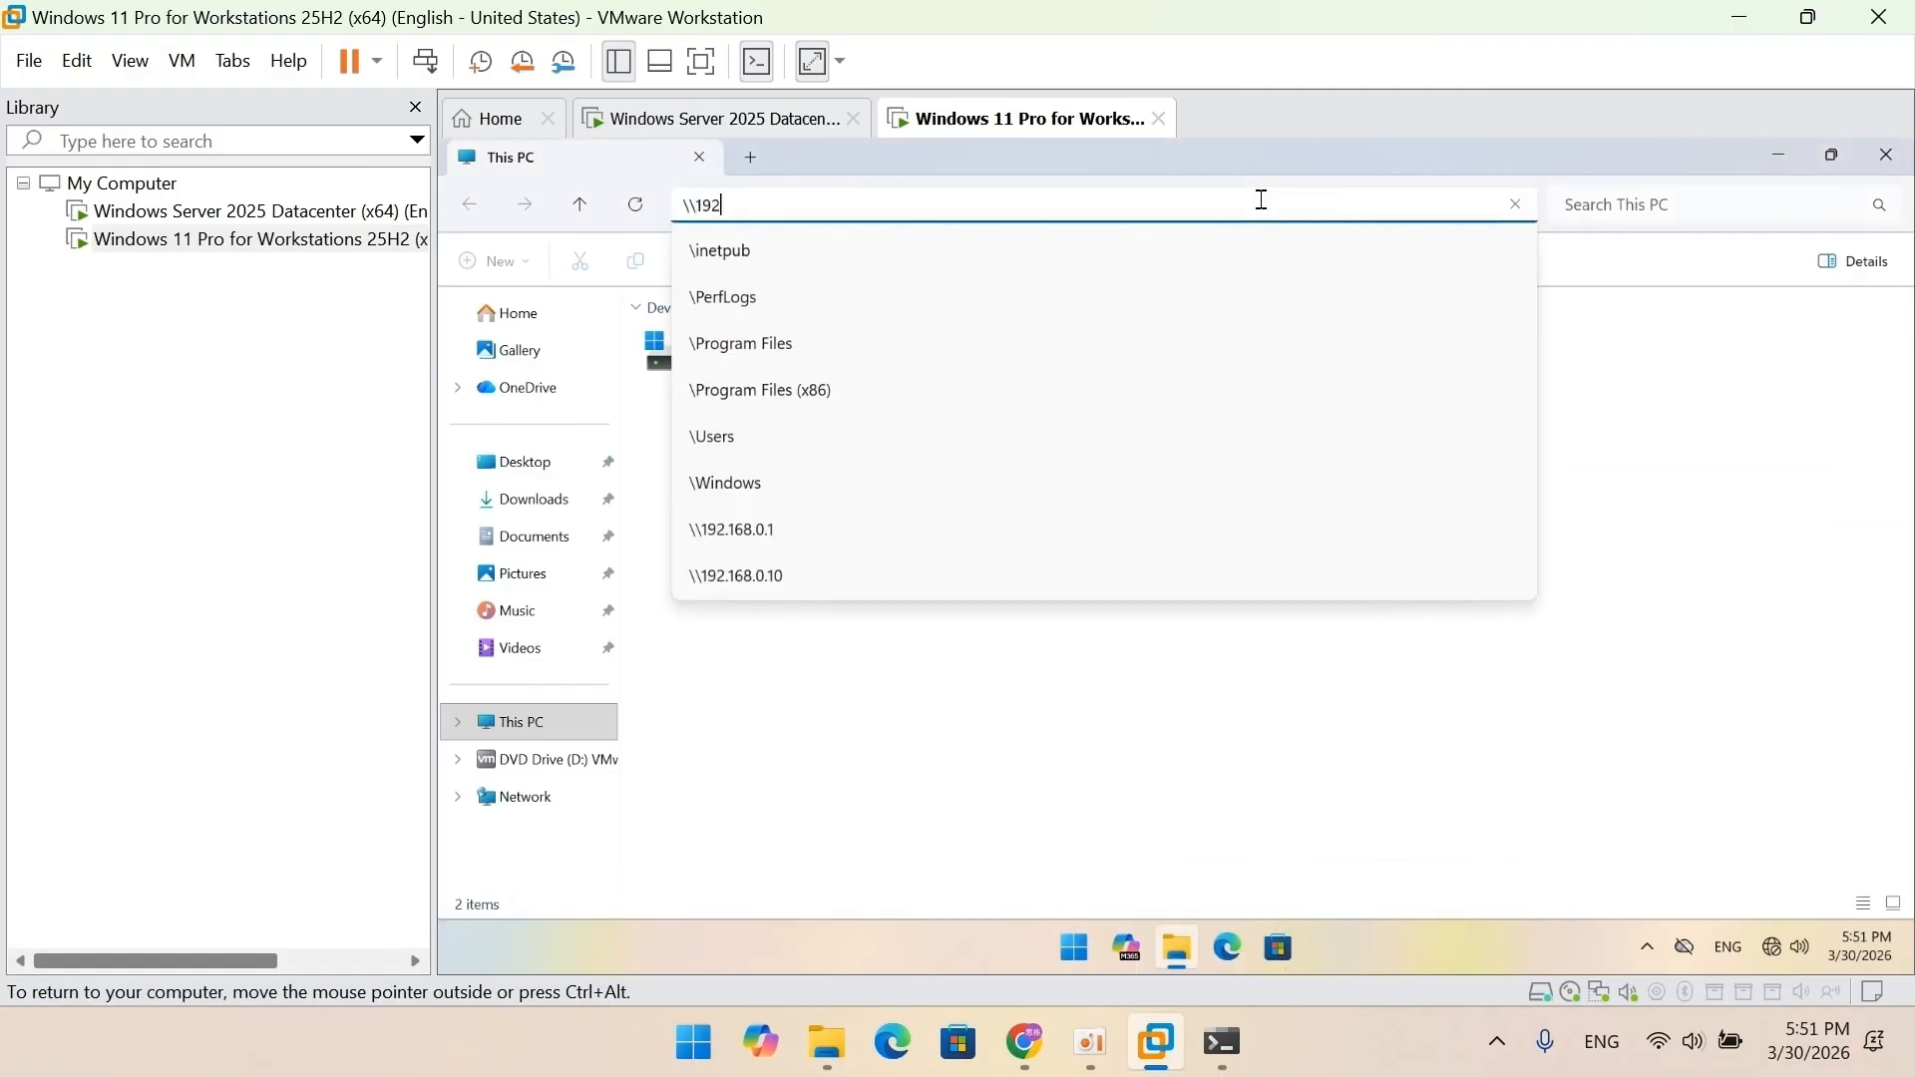
{"action": "type", "text": ".168.0.1"}
{"action": "key", "text": "Return"}
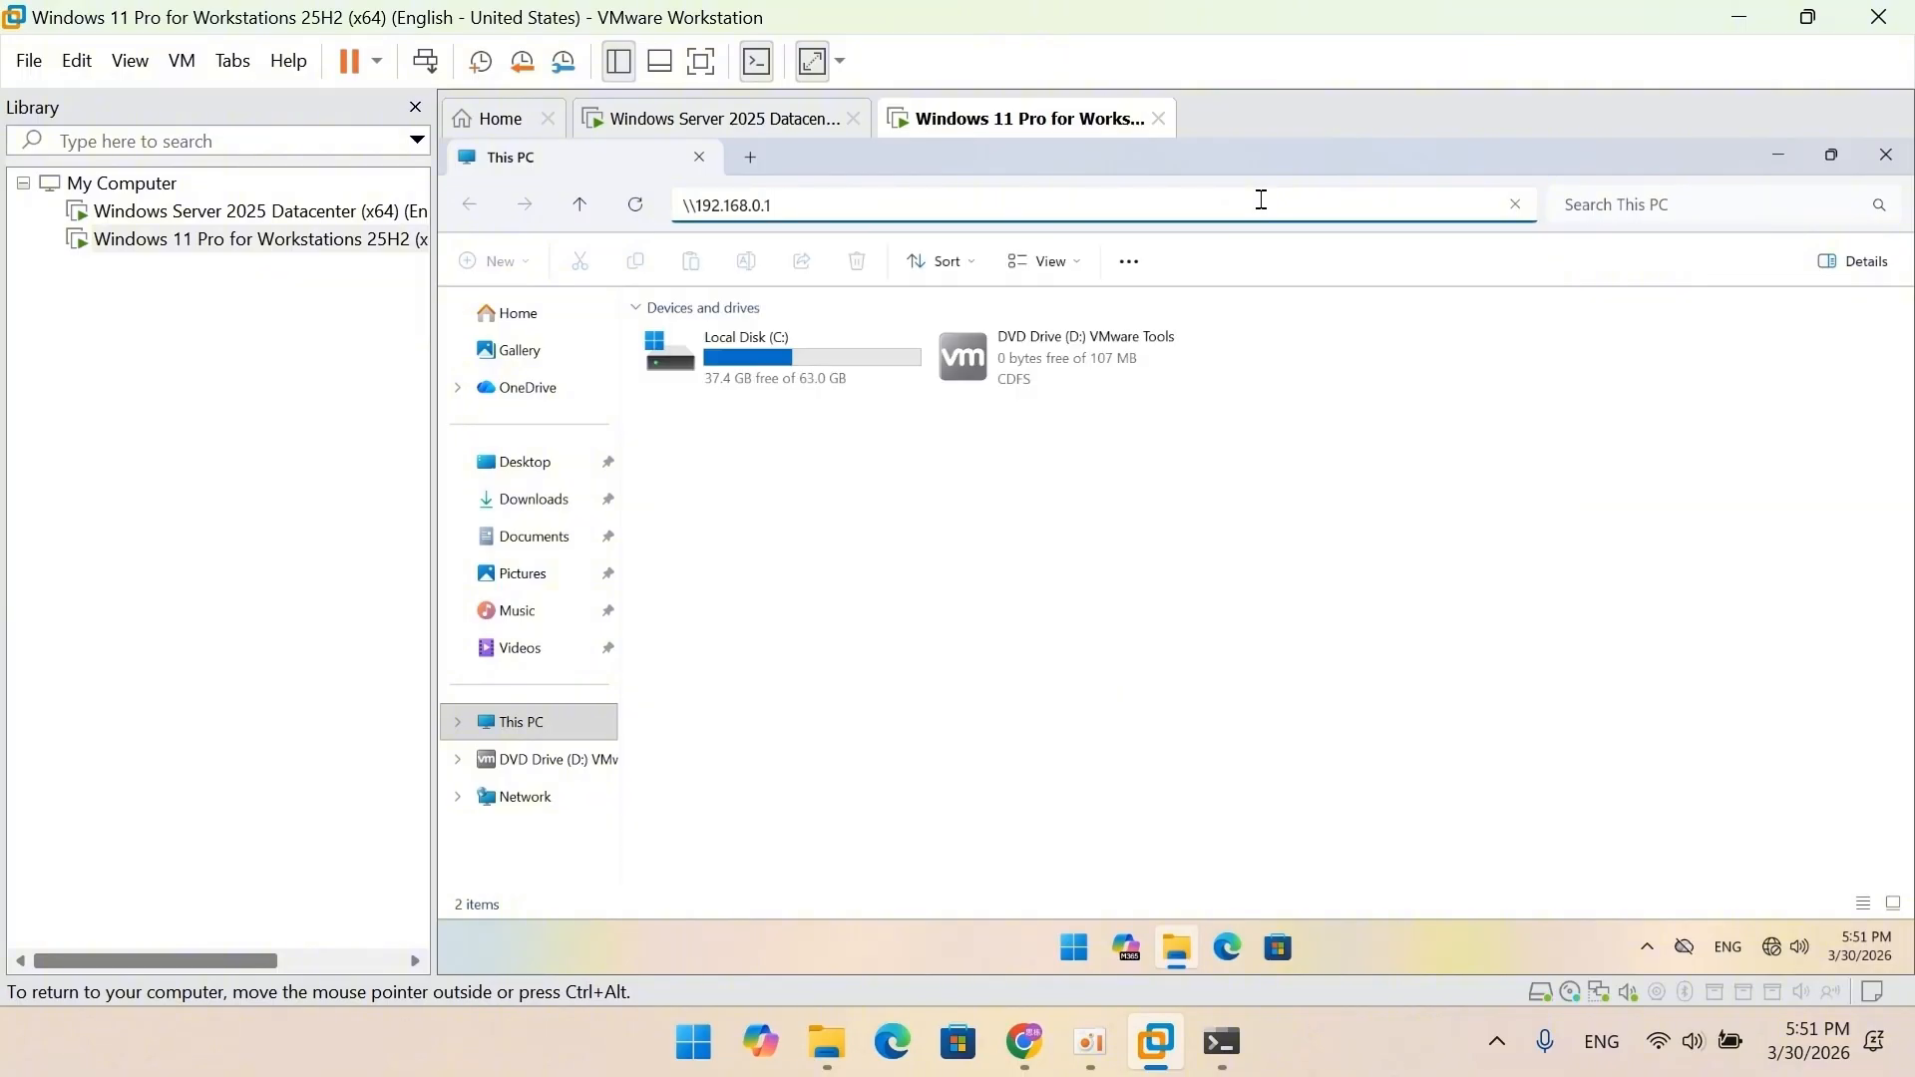
{"action": "key", "text": "Return"}
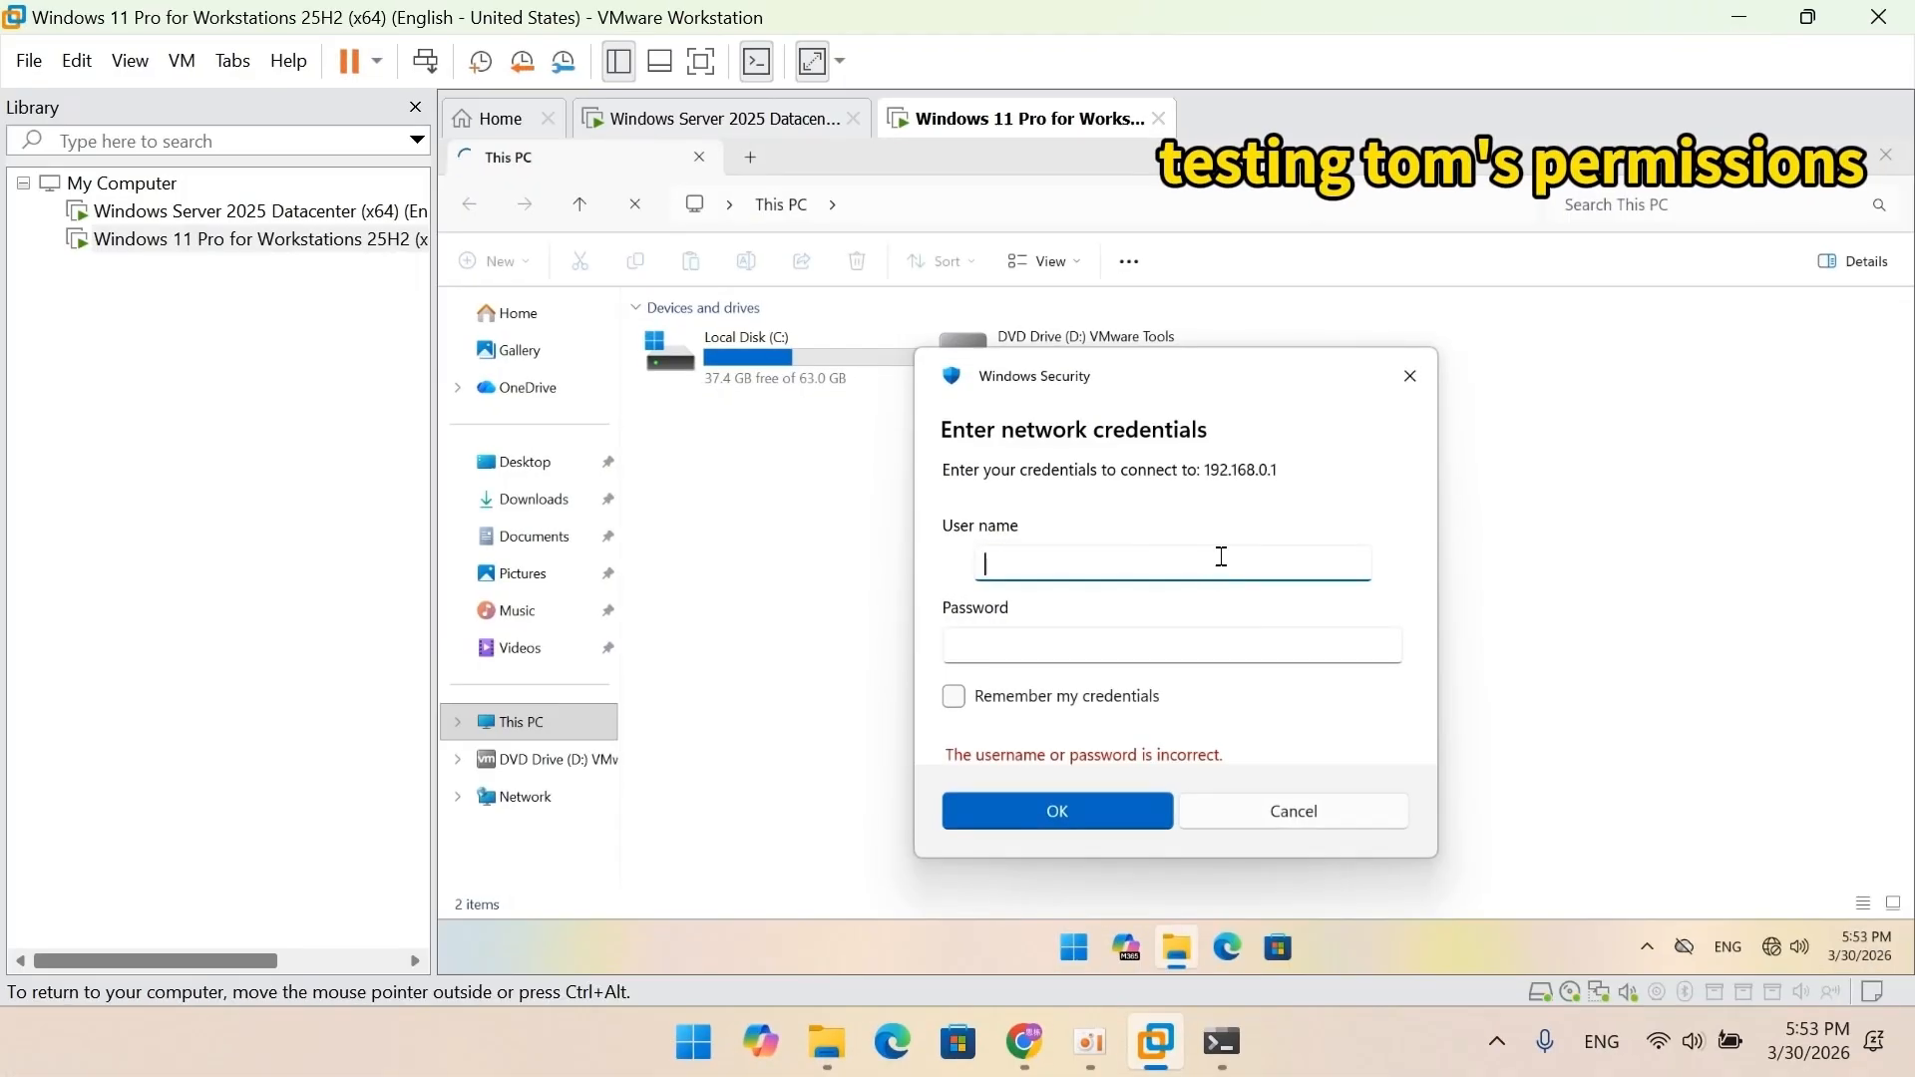
Sign in to 192.168.0.1 with the first test user's name and password.
{"action": "type", "text": "tom"}
{"action": "left_click", "coordinate": [1212, 637]}
{"action": "type", "text": "****"}
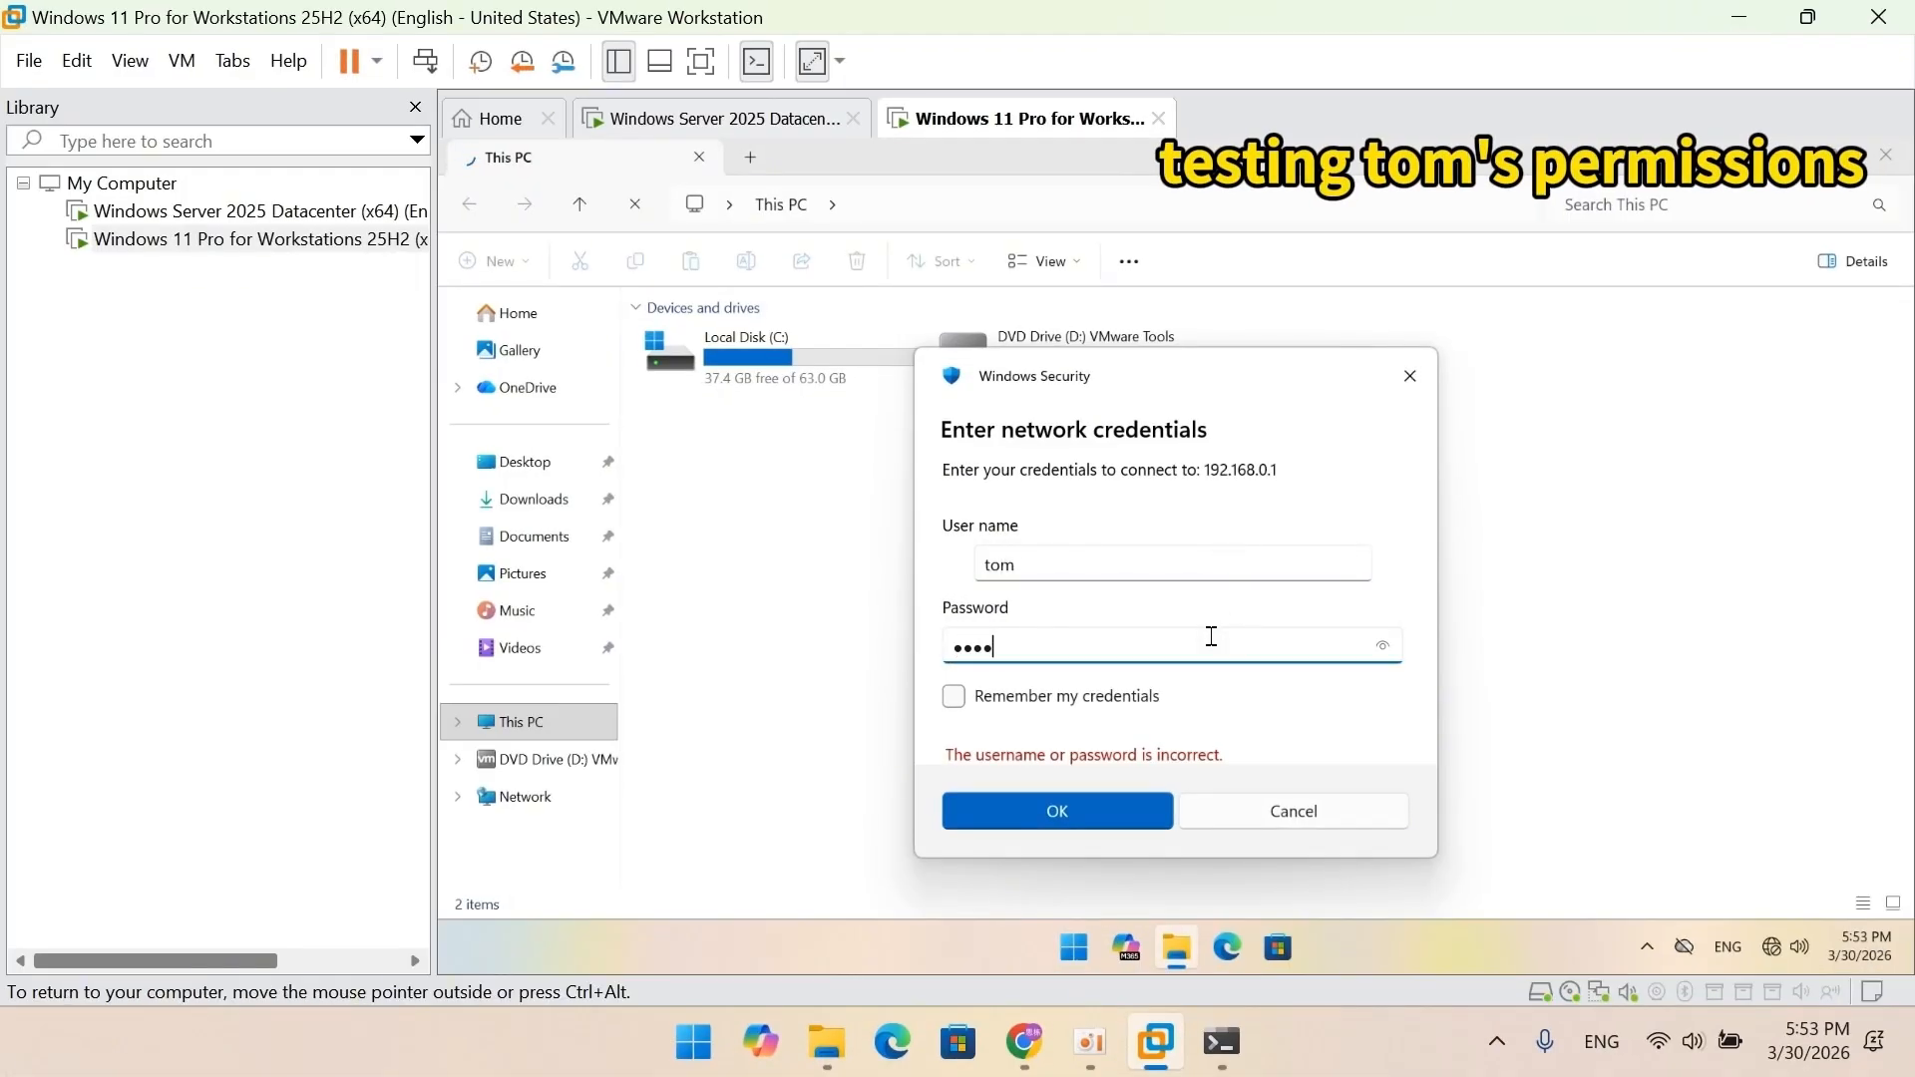
{"action": "type", "text": "************"}
{"action": "left_click", "coordinate": [1097, 823]}
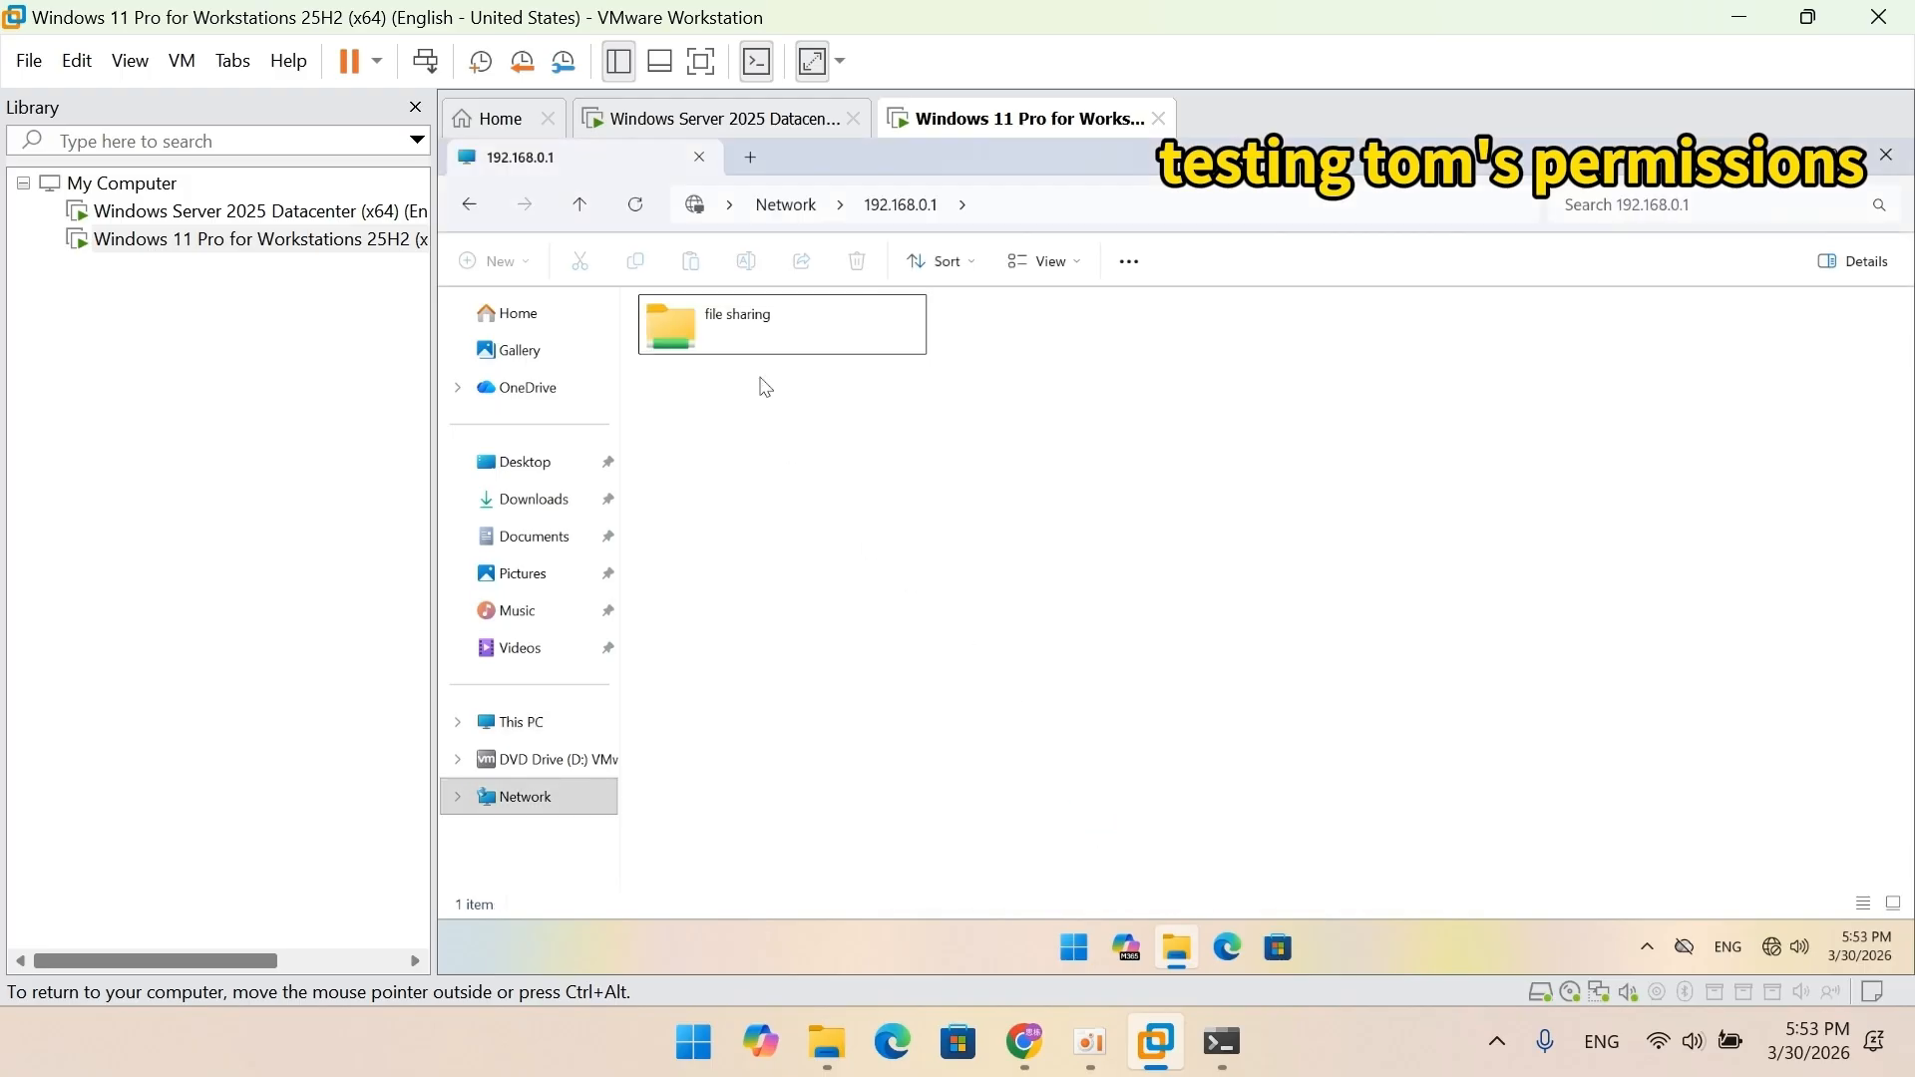
Open 'file sharing' in Large icons view and confirm test1 opens readably.
{"action": "double_click", "coordinate": [760, 341]}
{"action": "left_click", "coordinate": [1059, 266]}
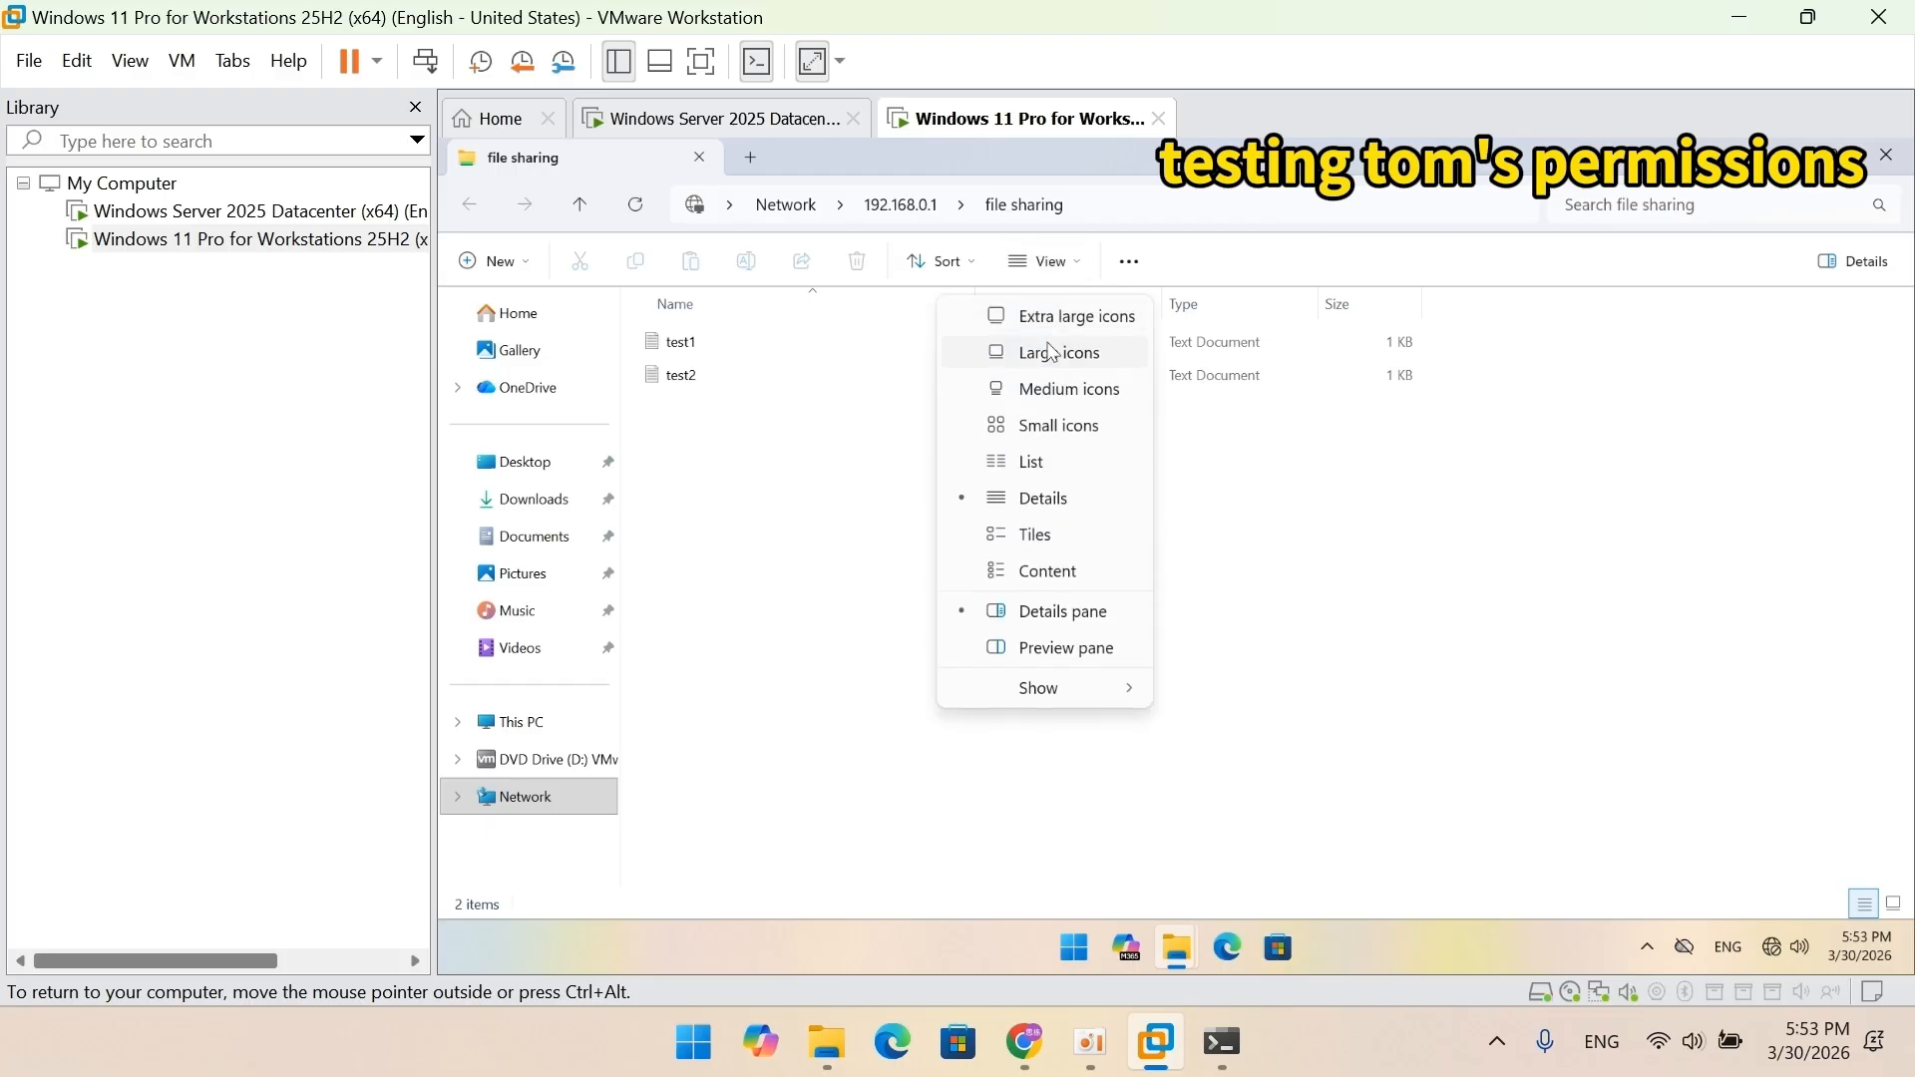
{"action": "left_click", "coordinate": [1053, 351]}
{"action": "double_click", "coordinate": [697, 364]}
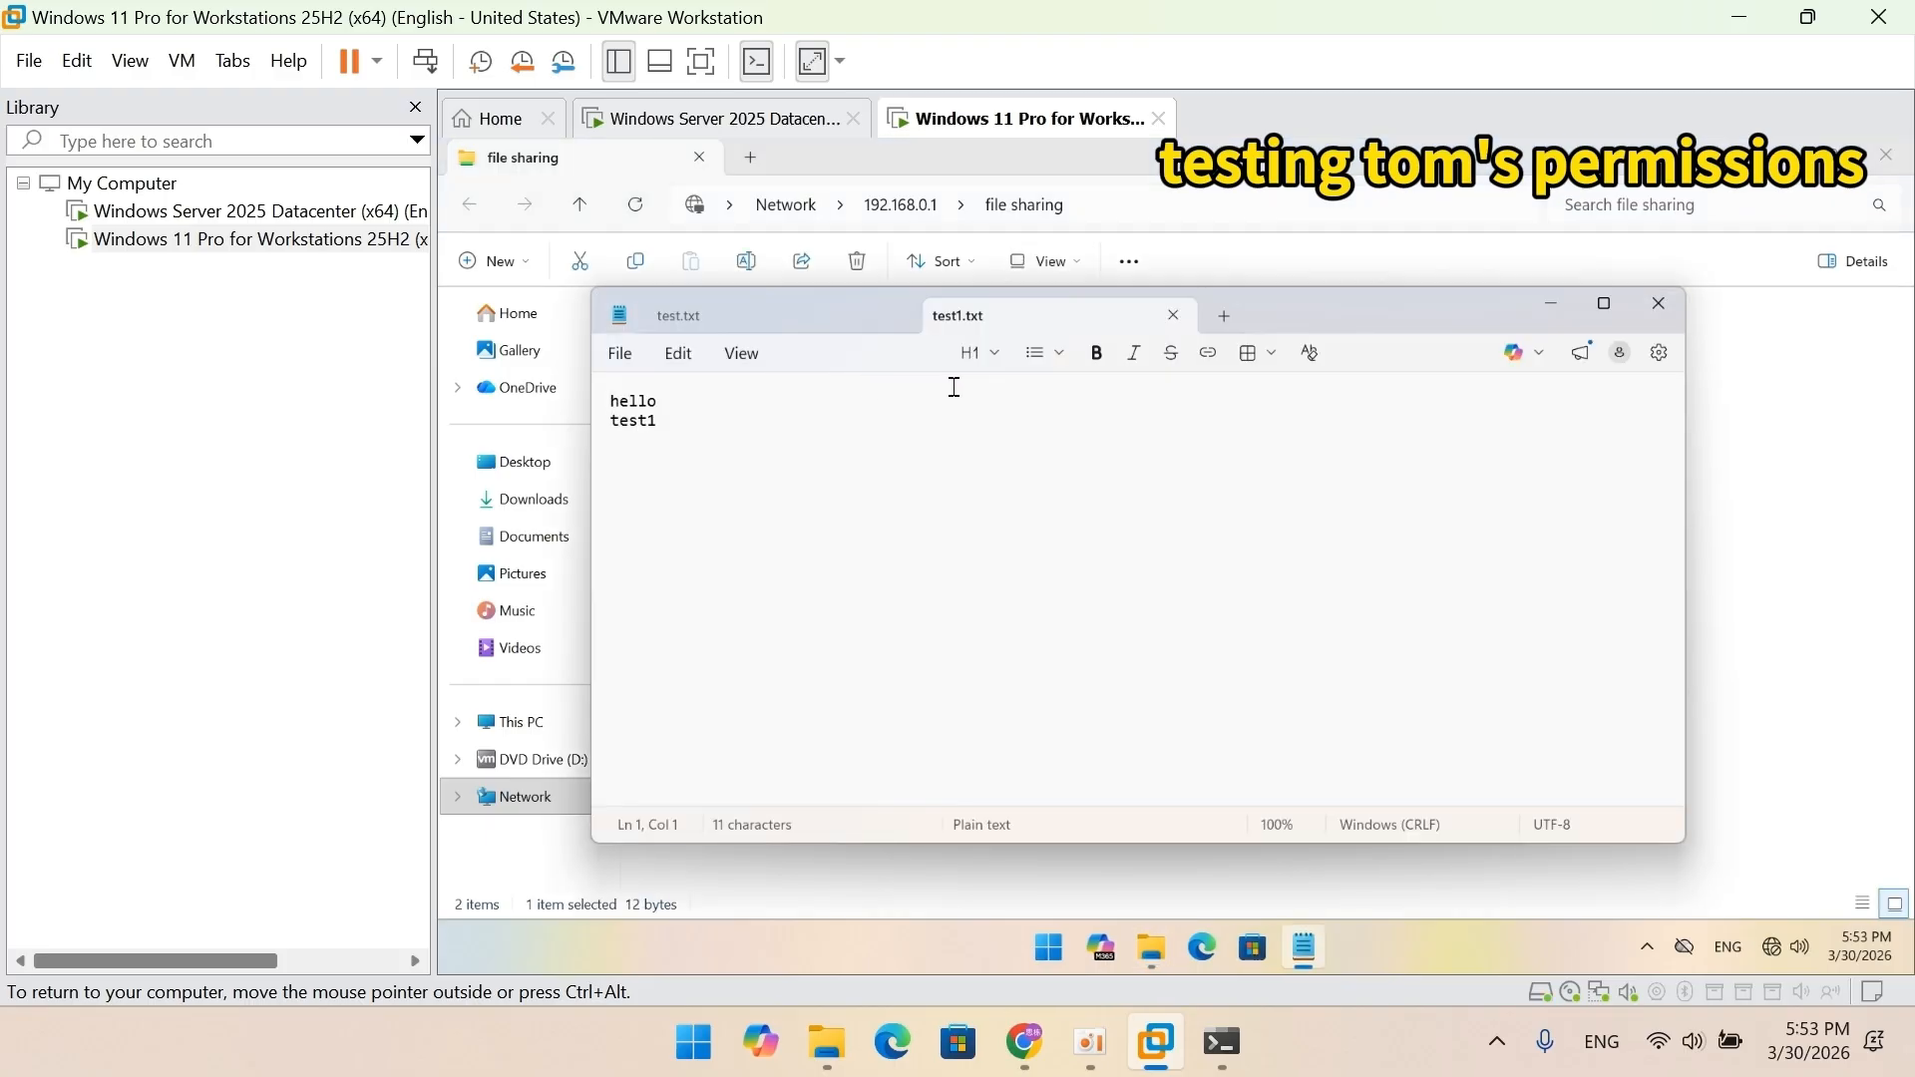
{"action": "left_click", "coordinate": [1659, 303]}
Try opening test2, confirm access is denied, and close the empty editor.
{"action": "left_click", "coordinate": [848, 386]}
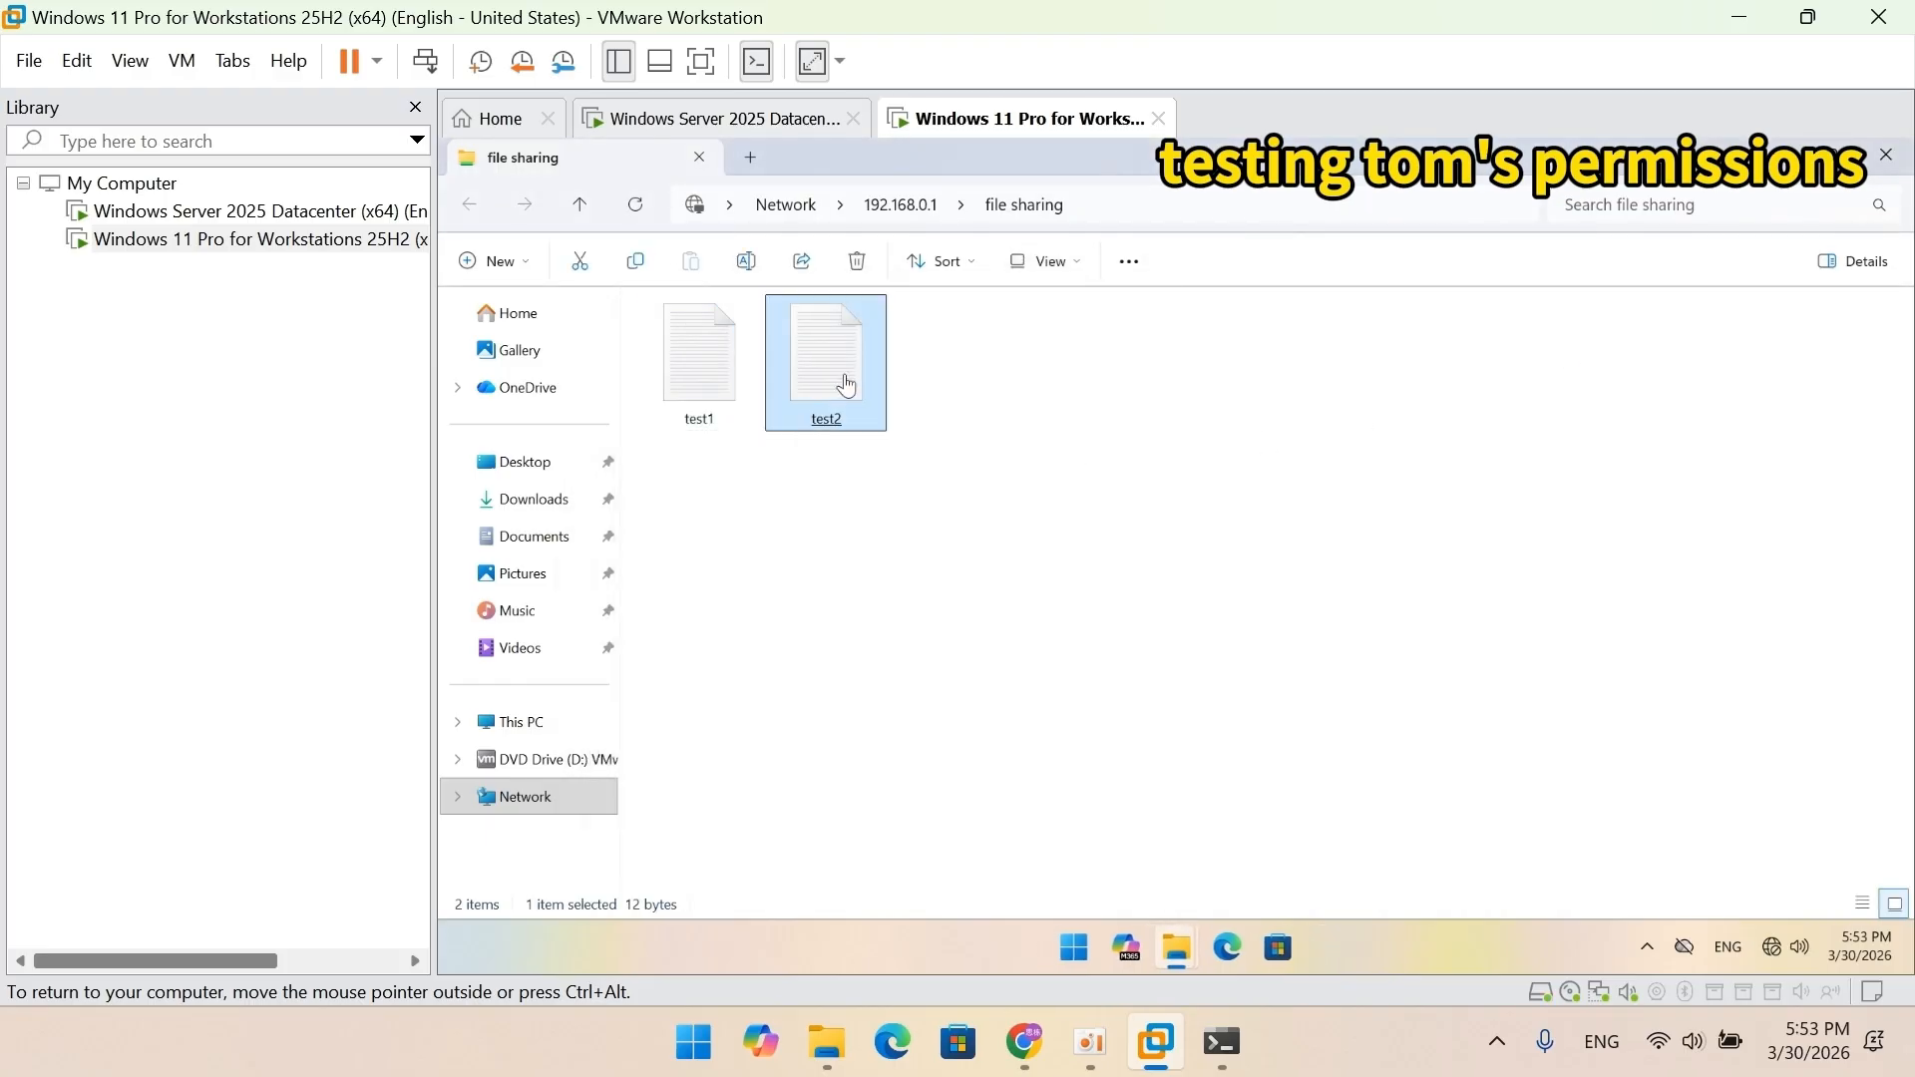
{"action": "double_click", "coordinate": [848, 386]}
{"action": "left_click", "coordinate": [1244, 631]}
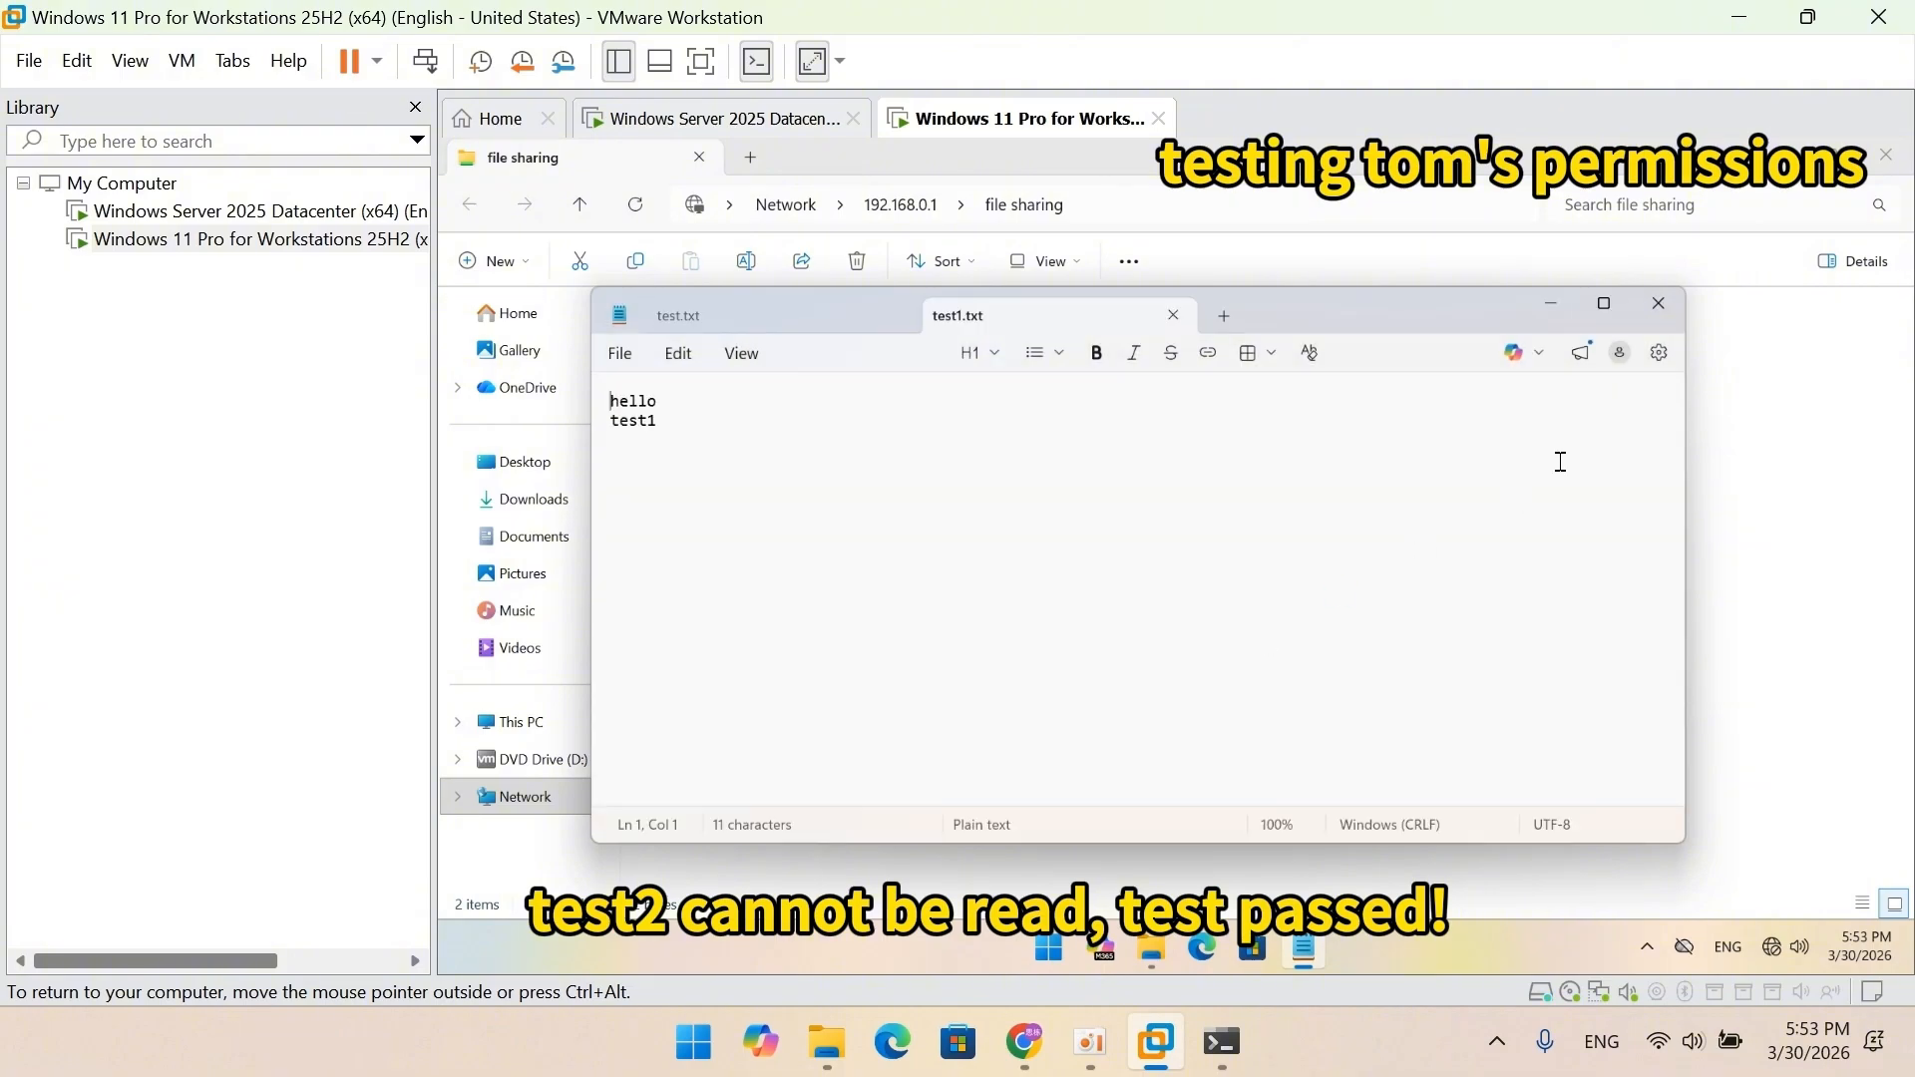
{"action": "left_click", "coordinate": [1659, 303]}
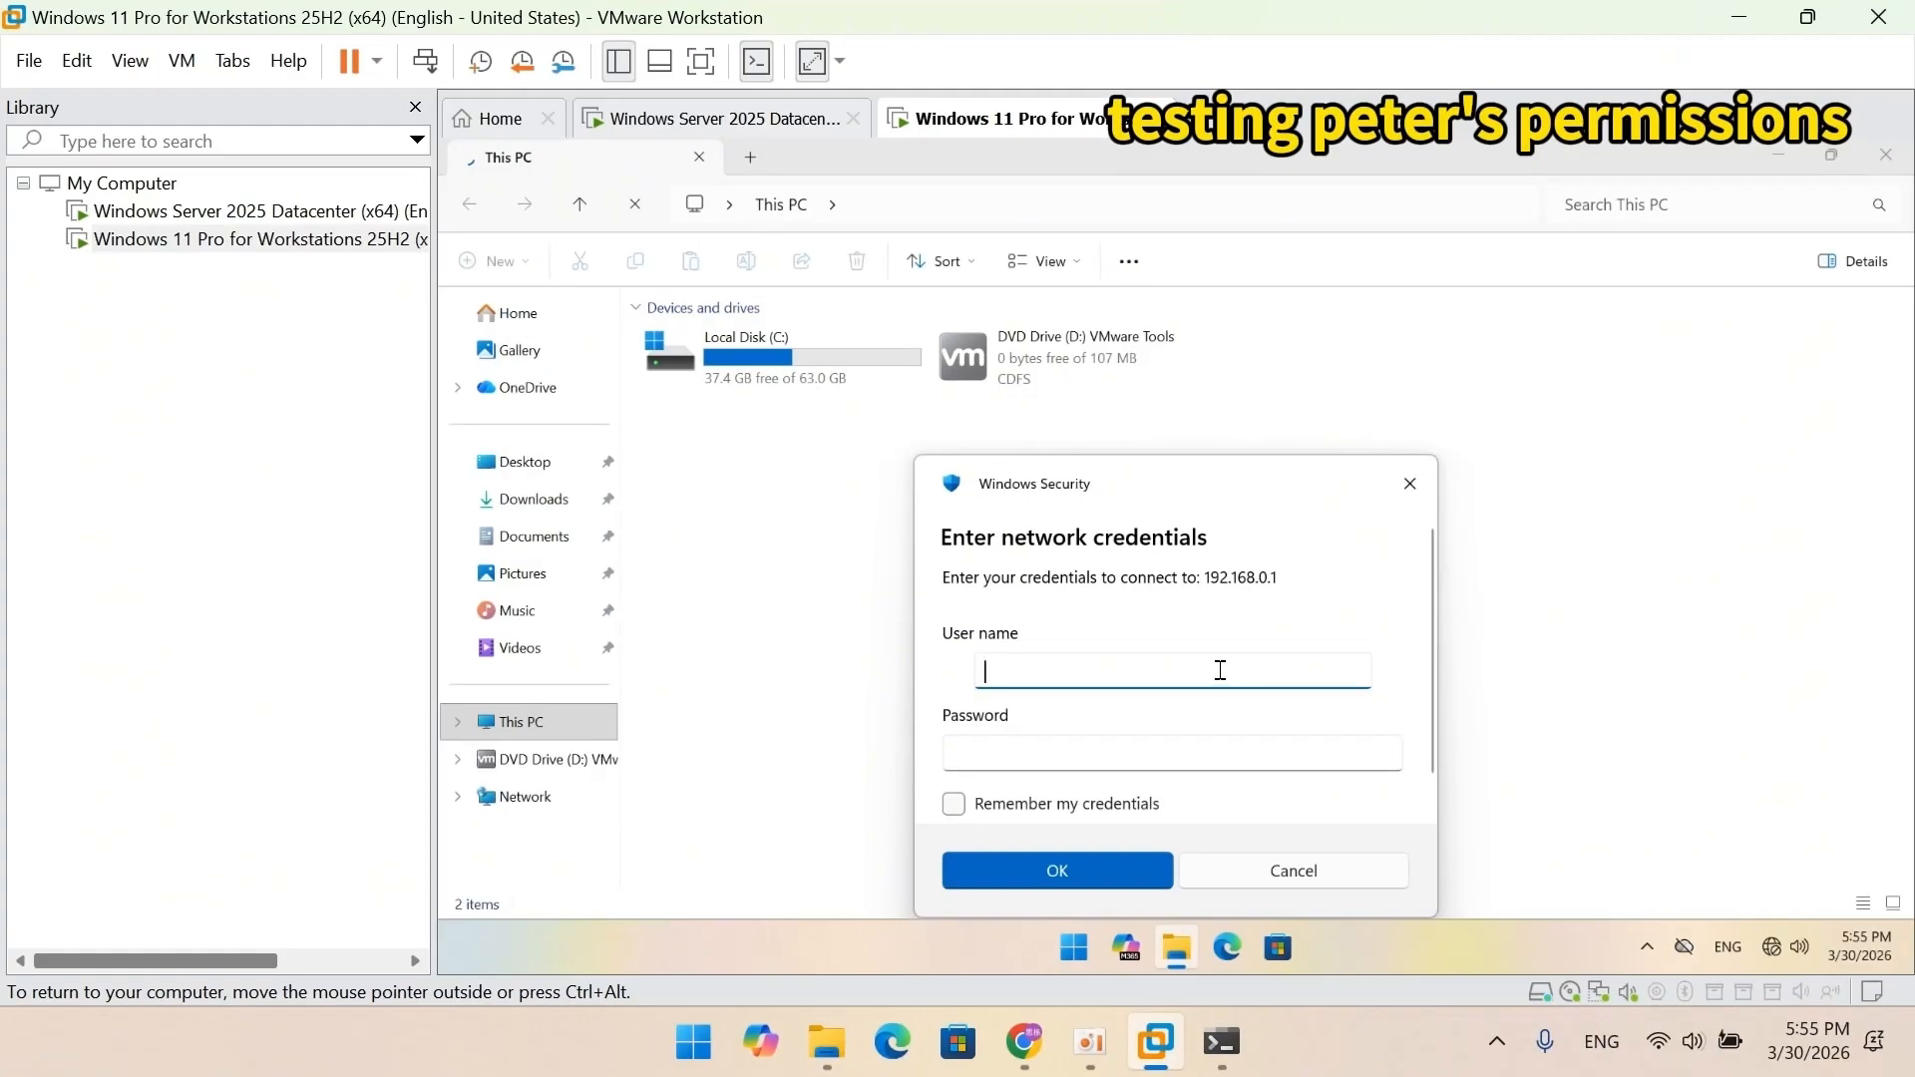
Sign in to 192.168.0.1 with the second test user's name and password.
{"action": "type", "text": "peter"}
{"action": "left_click", "coordinate": [1197, 745]}
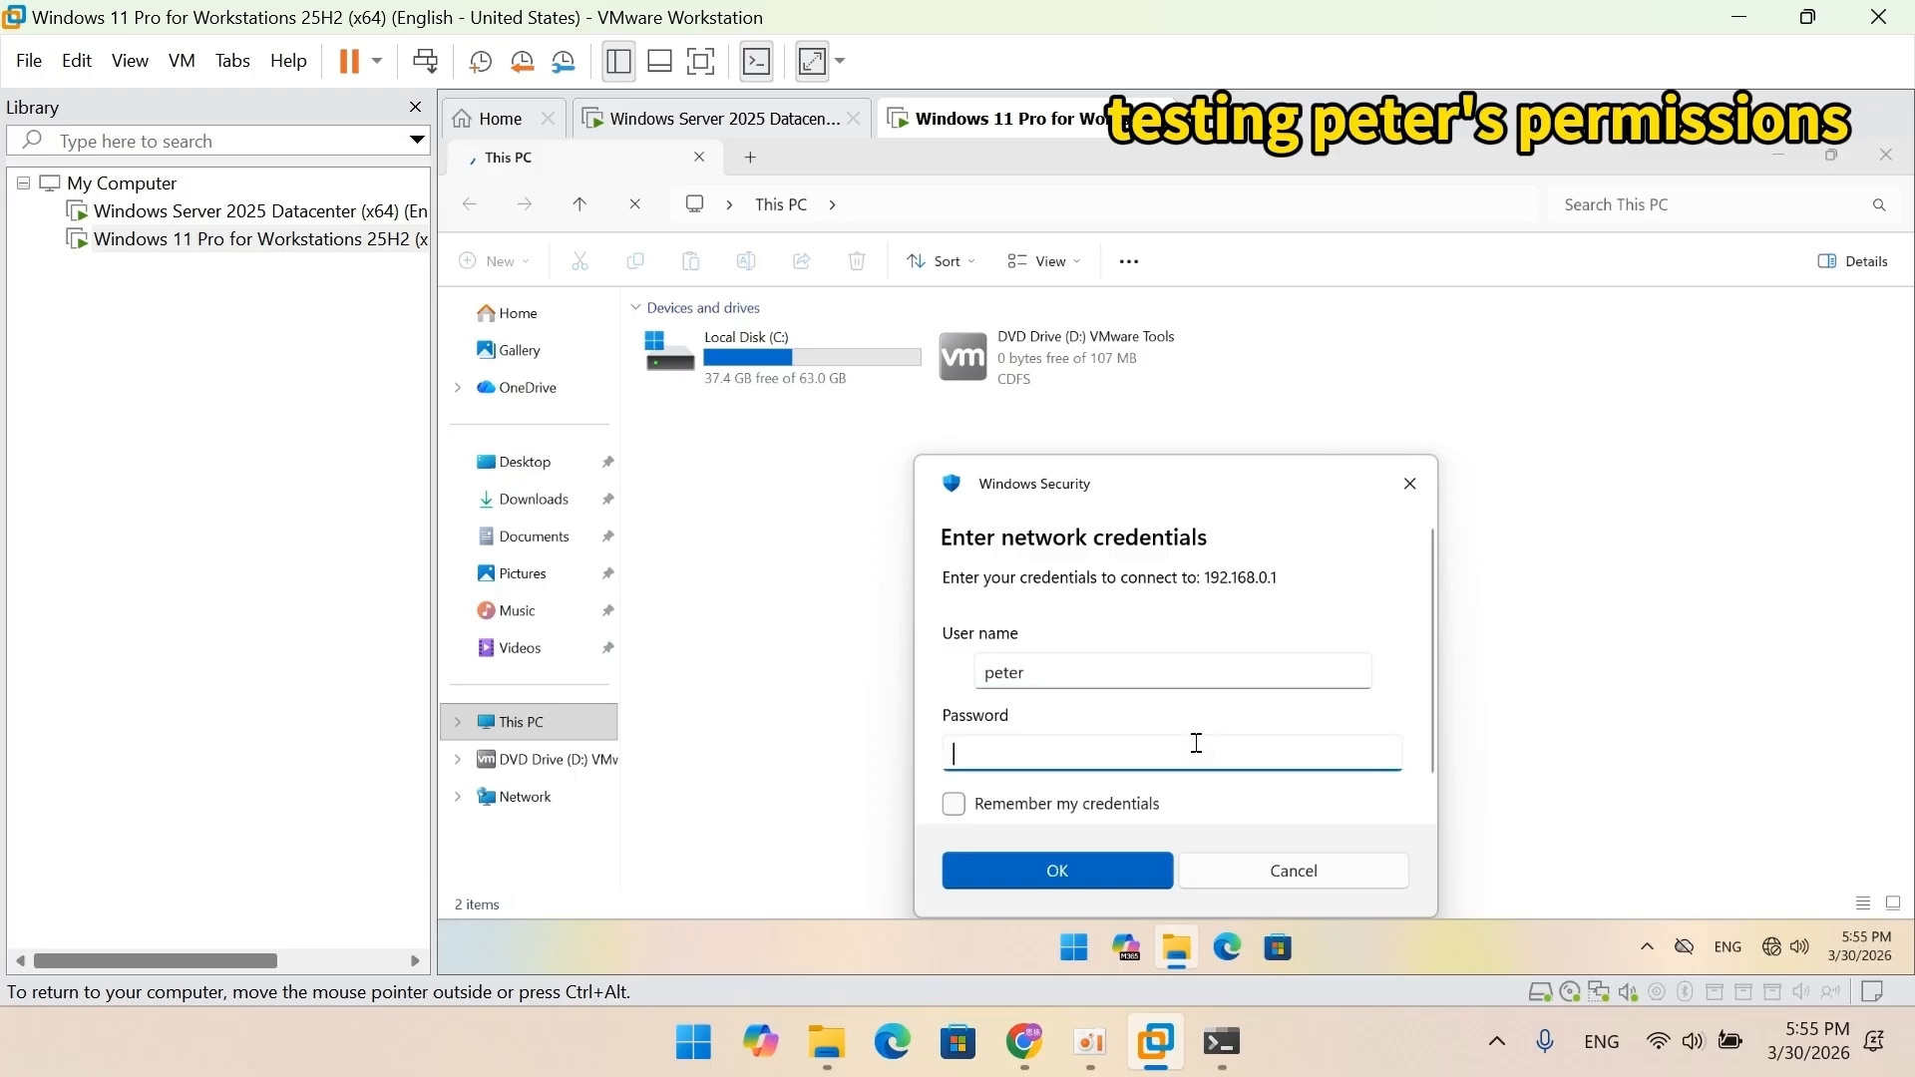
{"action": "type", "text": "************"}
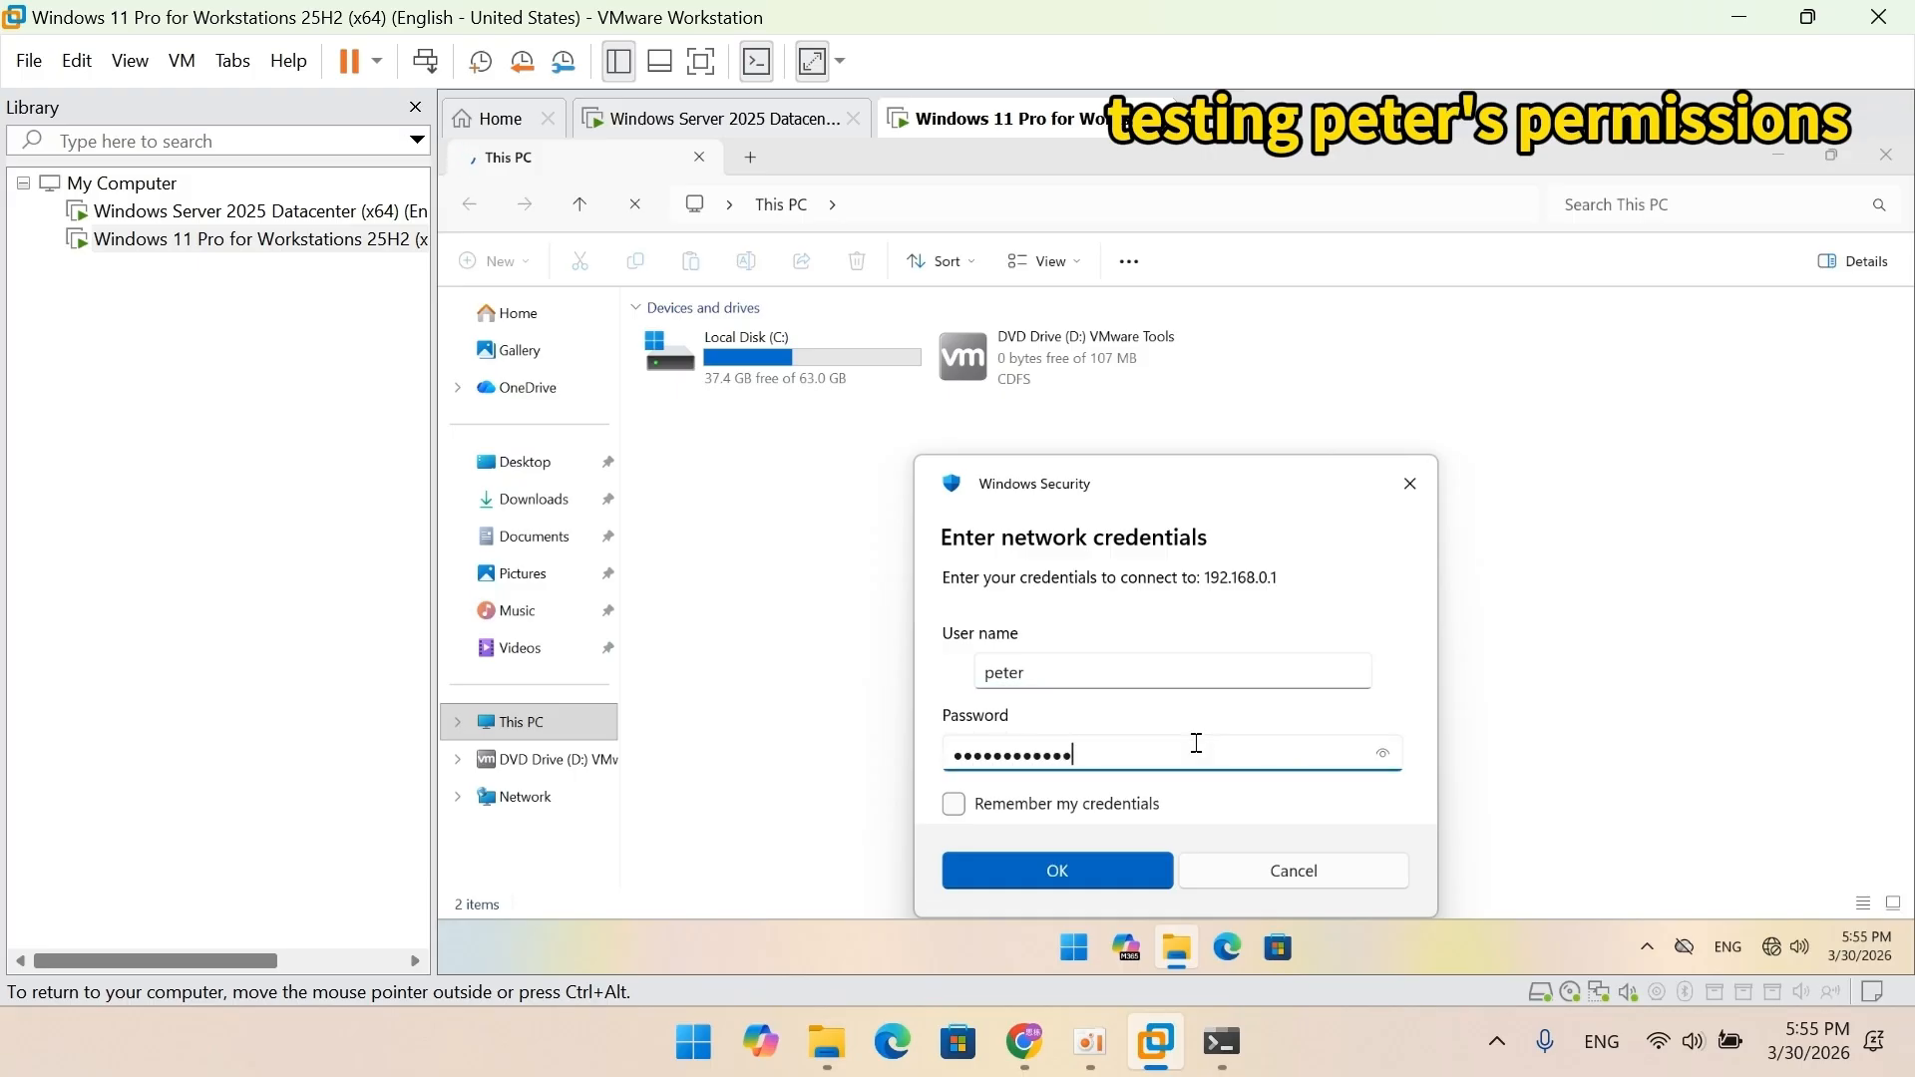
{"action": "type", "text": "****"}
{"action": "left_click", "coordinate": [1117, 864]}
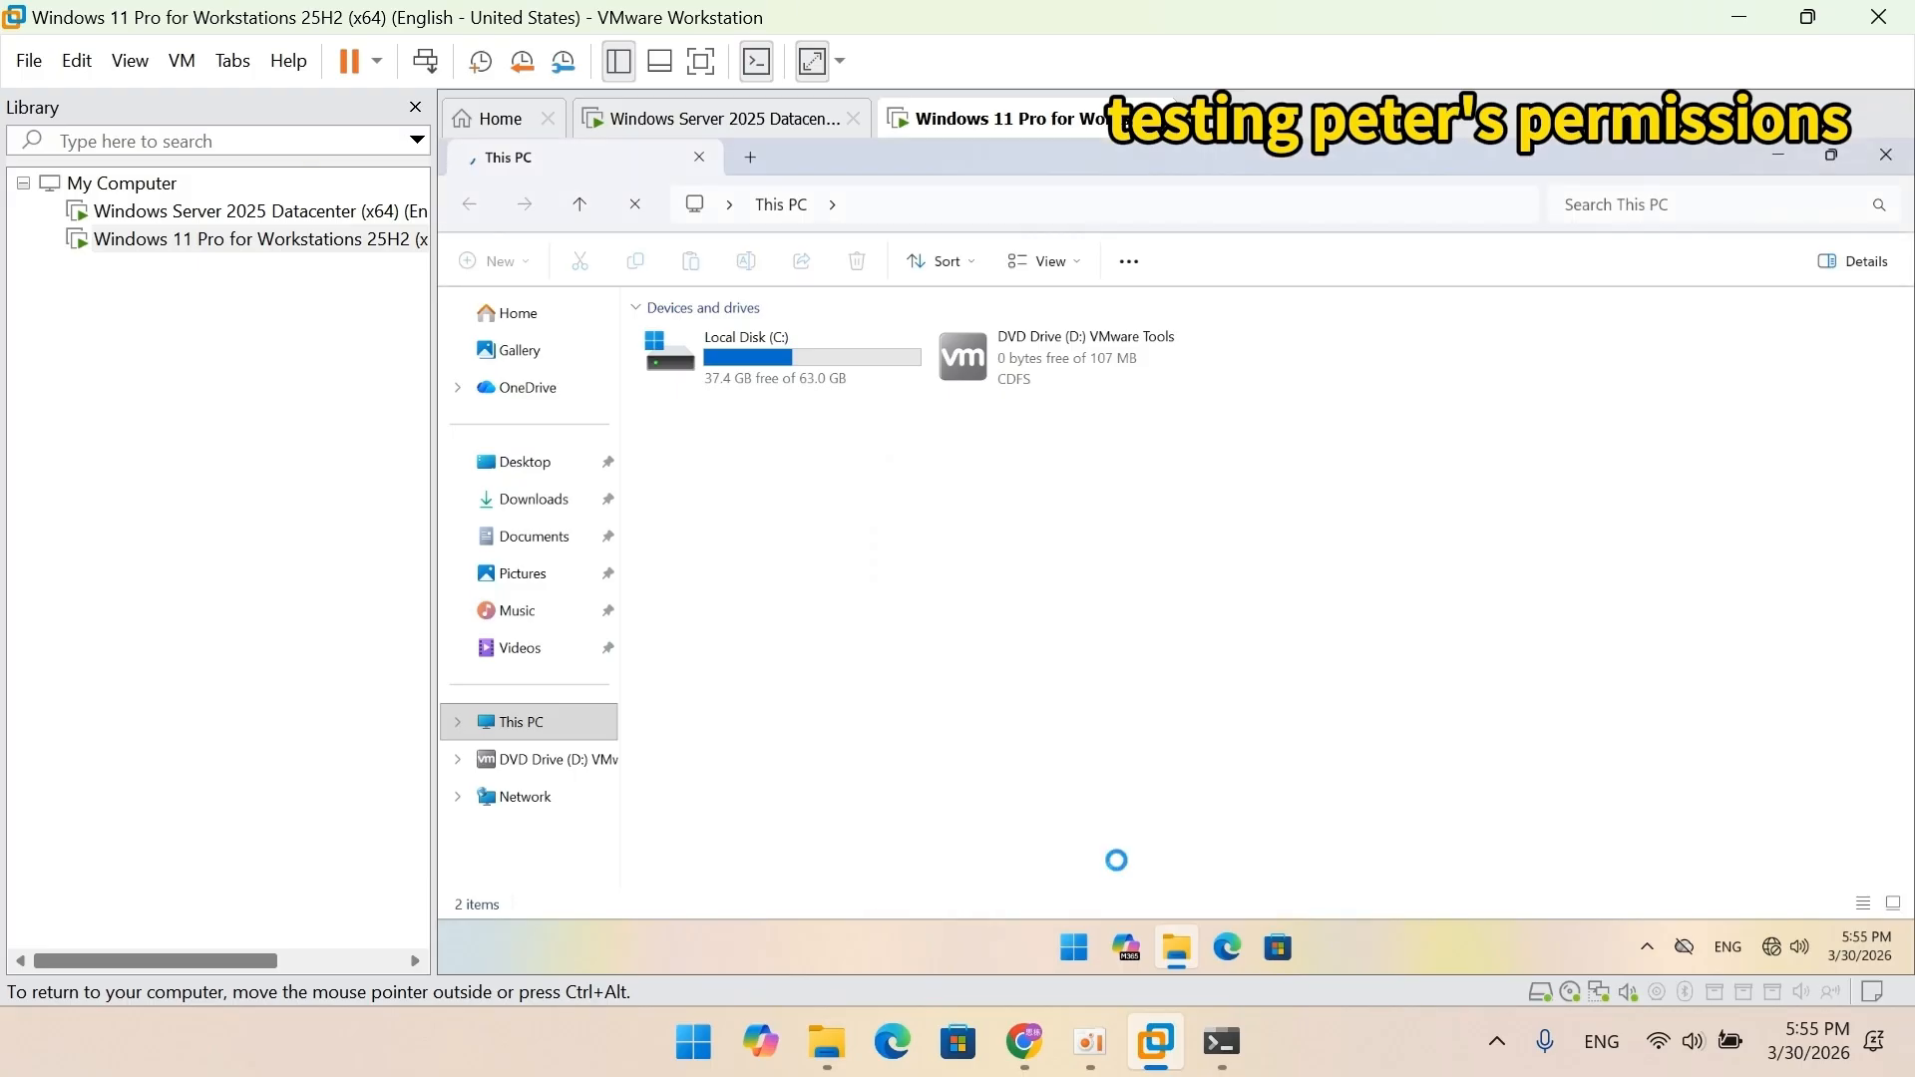
In 'file sharing' with Large icons, add the line 'who are you' to test1 and save.
{"action": "double_click", "coordinate": [697, 349]}
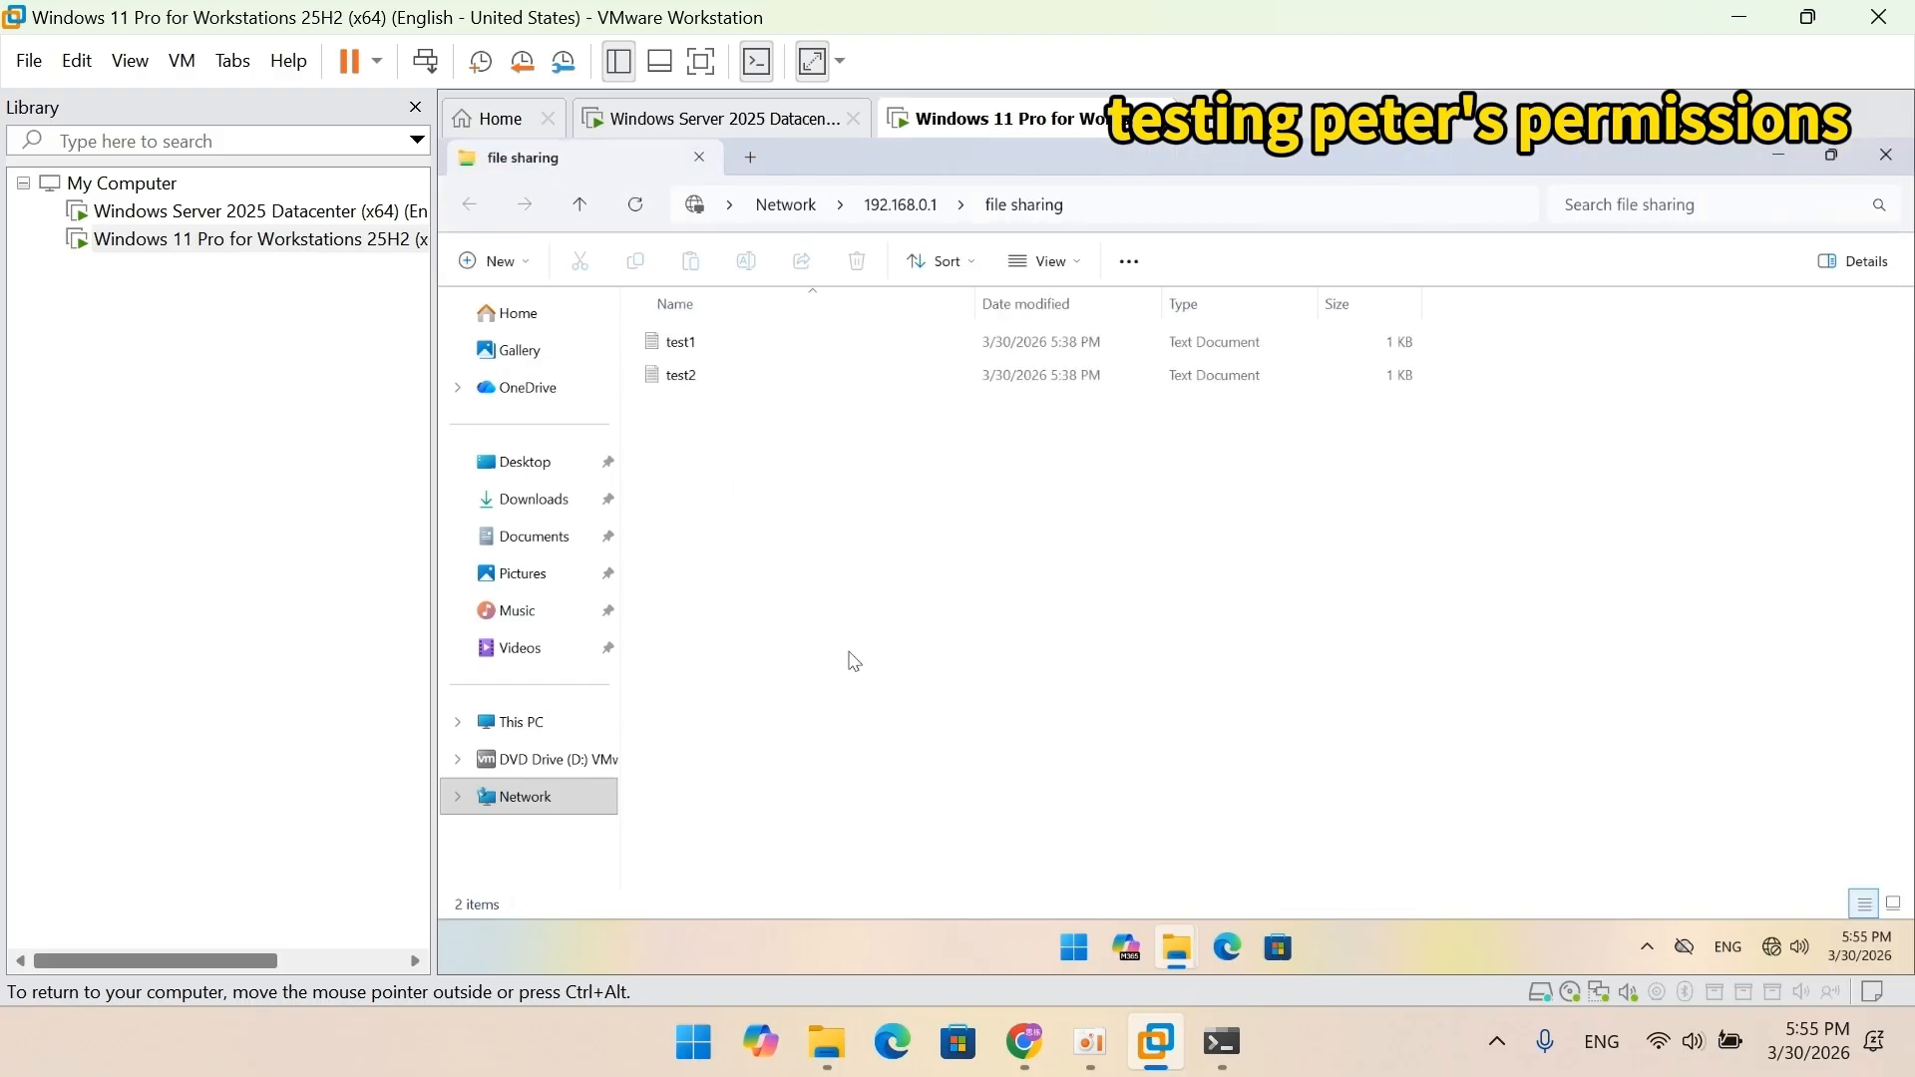
{"action": "left_click", "coordinate": [1077, 275]}
{"action": "left_click", "coordinate": [988, 357]}
{"action": "double_click", "coordinate": [694, 359]}
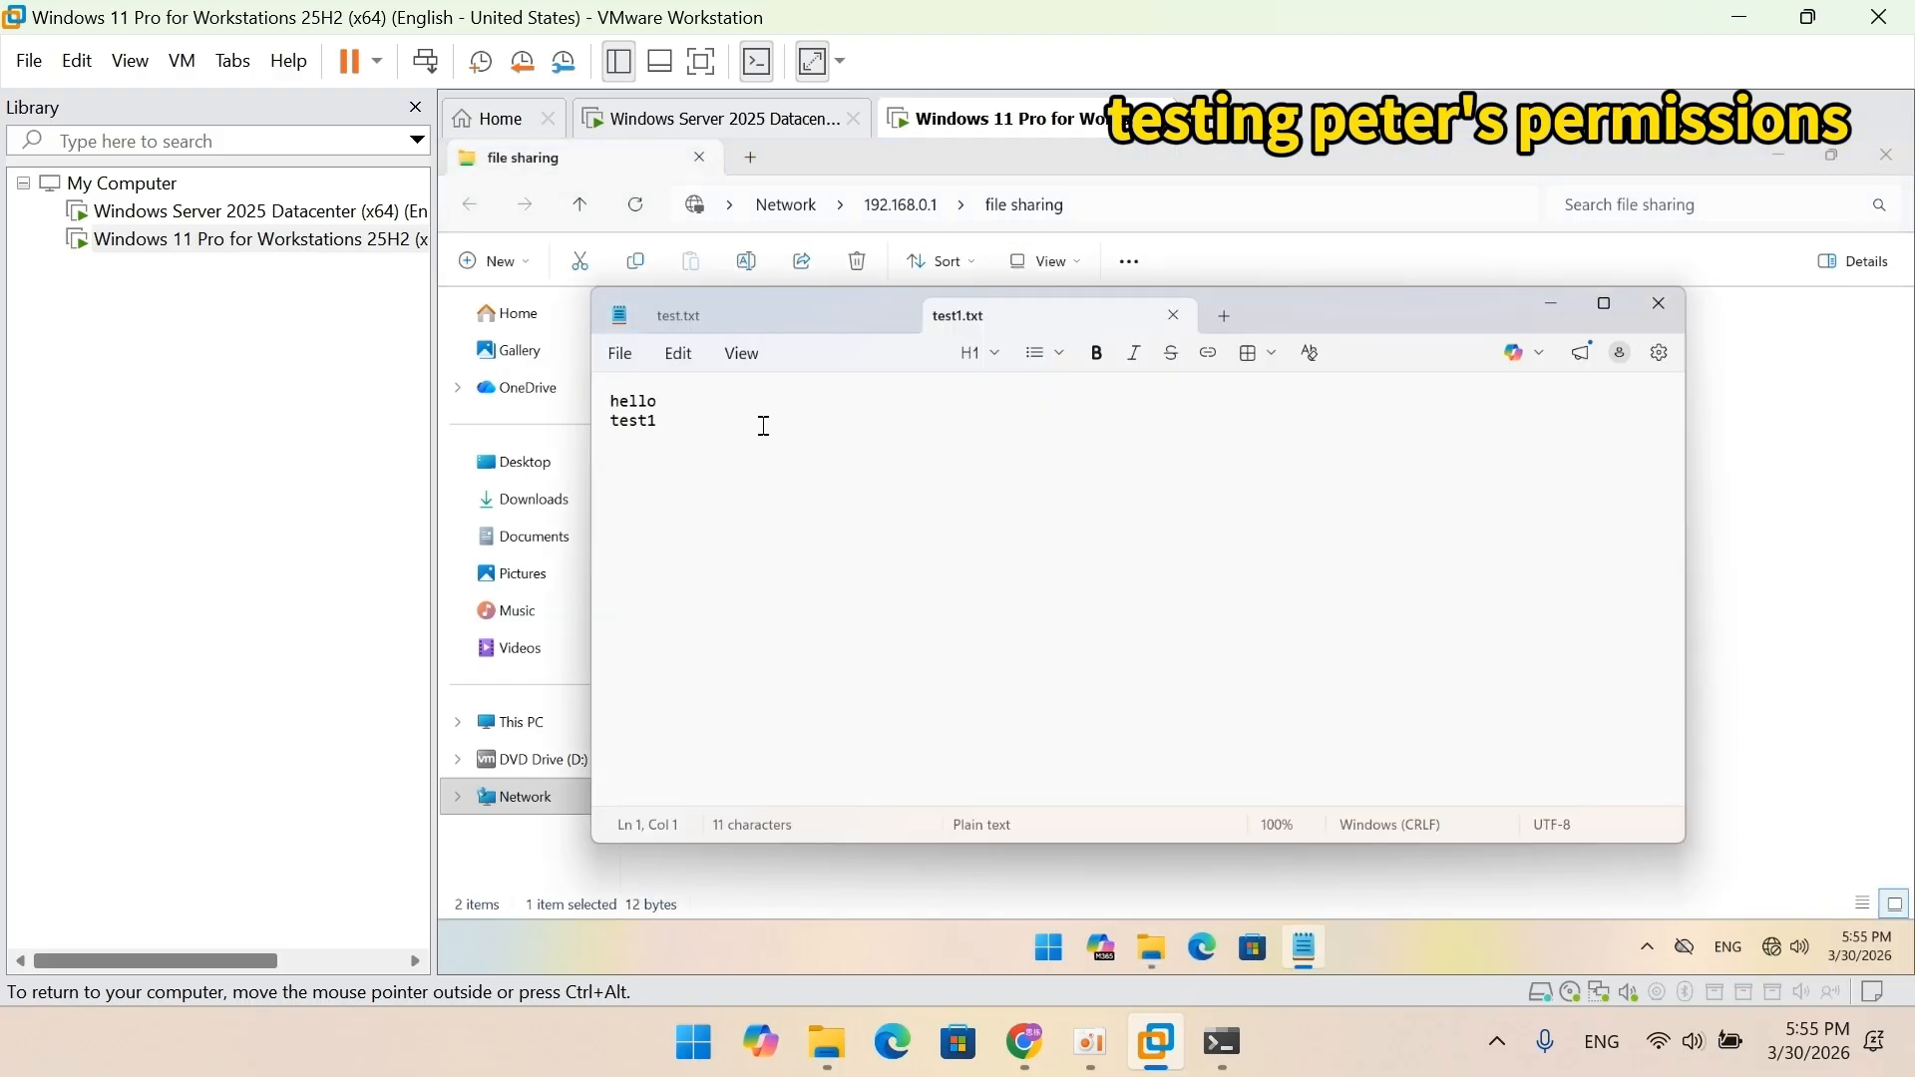
{"action": "left_click", "coordinate": [764, 426]}
{"action": "key", "text": "Return"}
{"action": "type", "text": "who are you"}
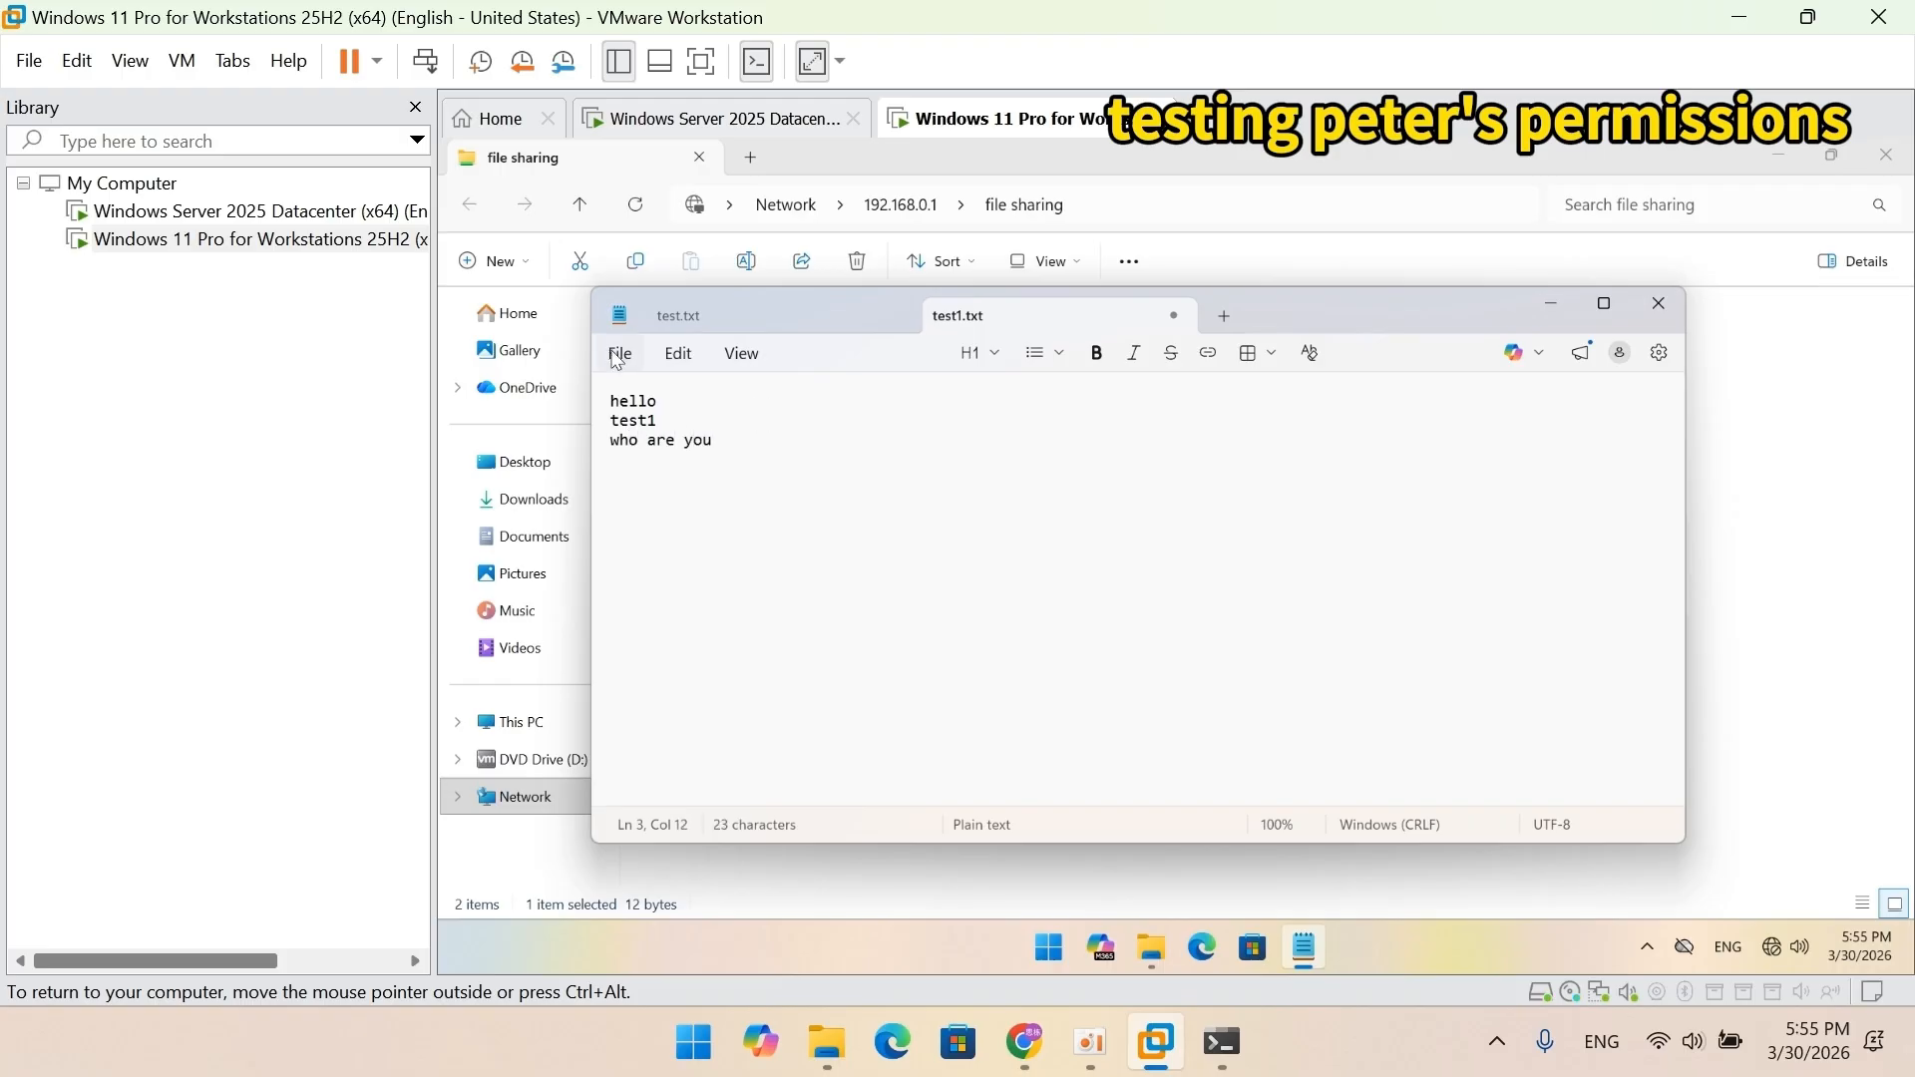
{"action": "left_click", "coordinate": [618, 354]}
{"action": "left_click", "coordinate": [636, 590]}
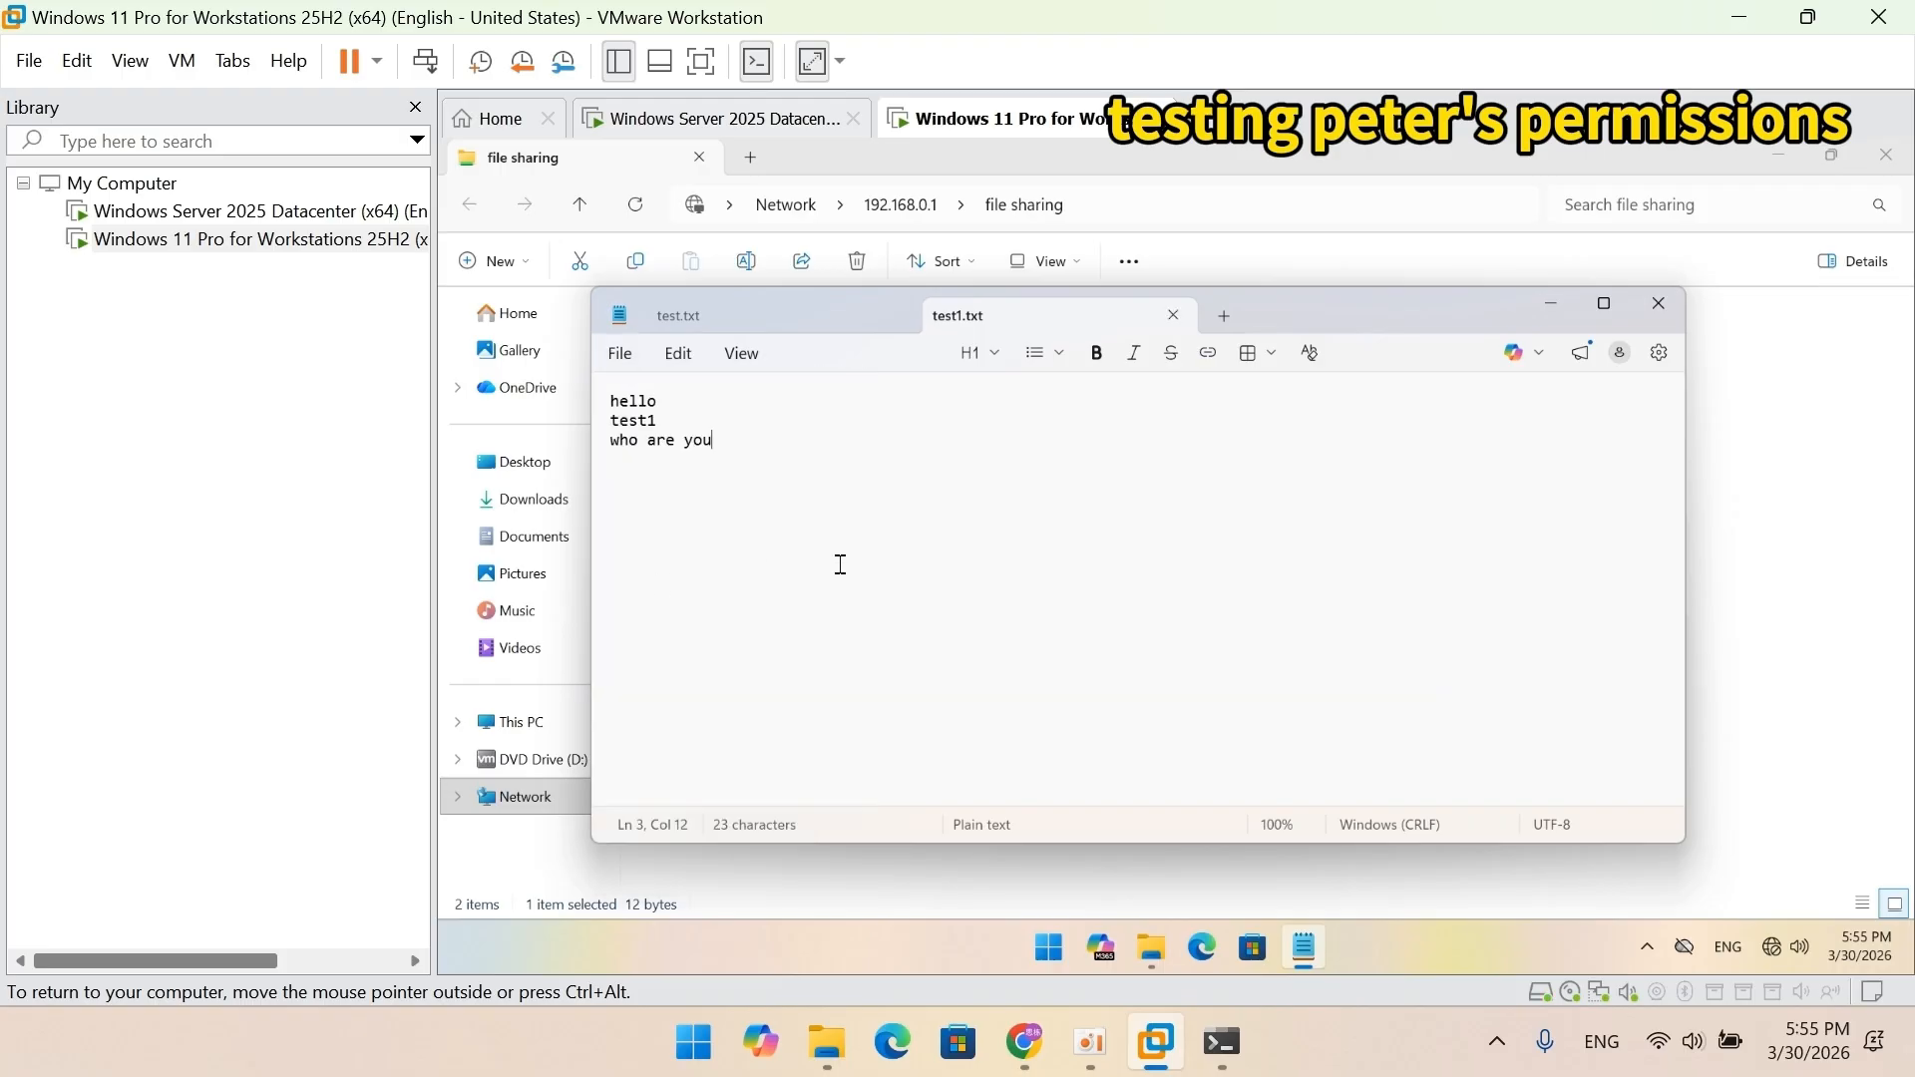
{"action": "left_click", "coordinate": [1660, 304]}
Rename test1 to test1a.
{"action": "right_click", "coordinate": [715, 376]}
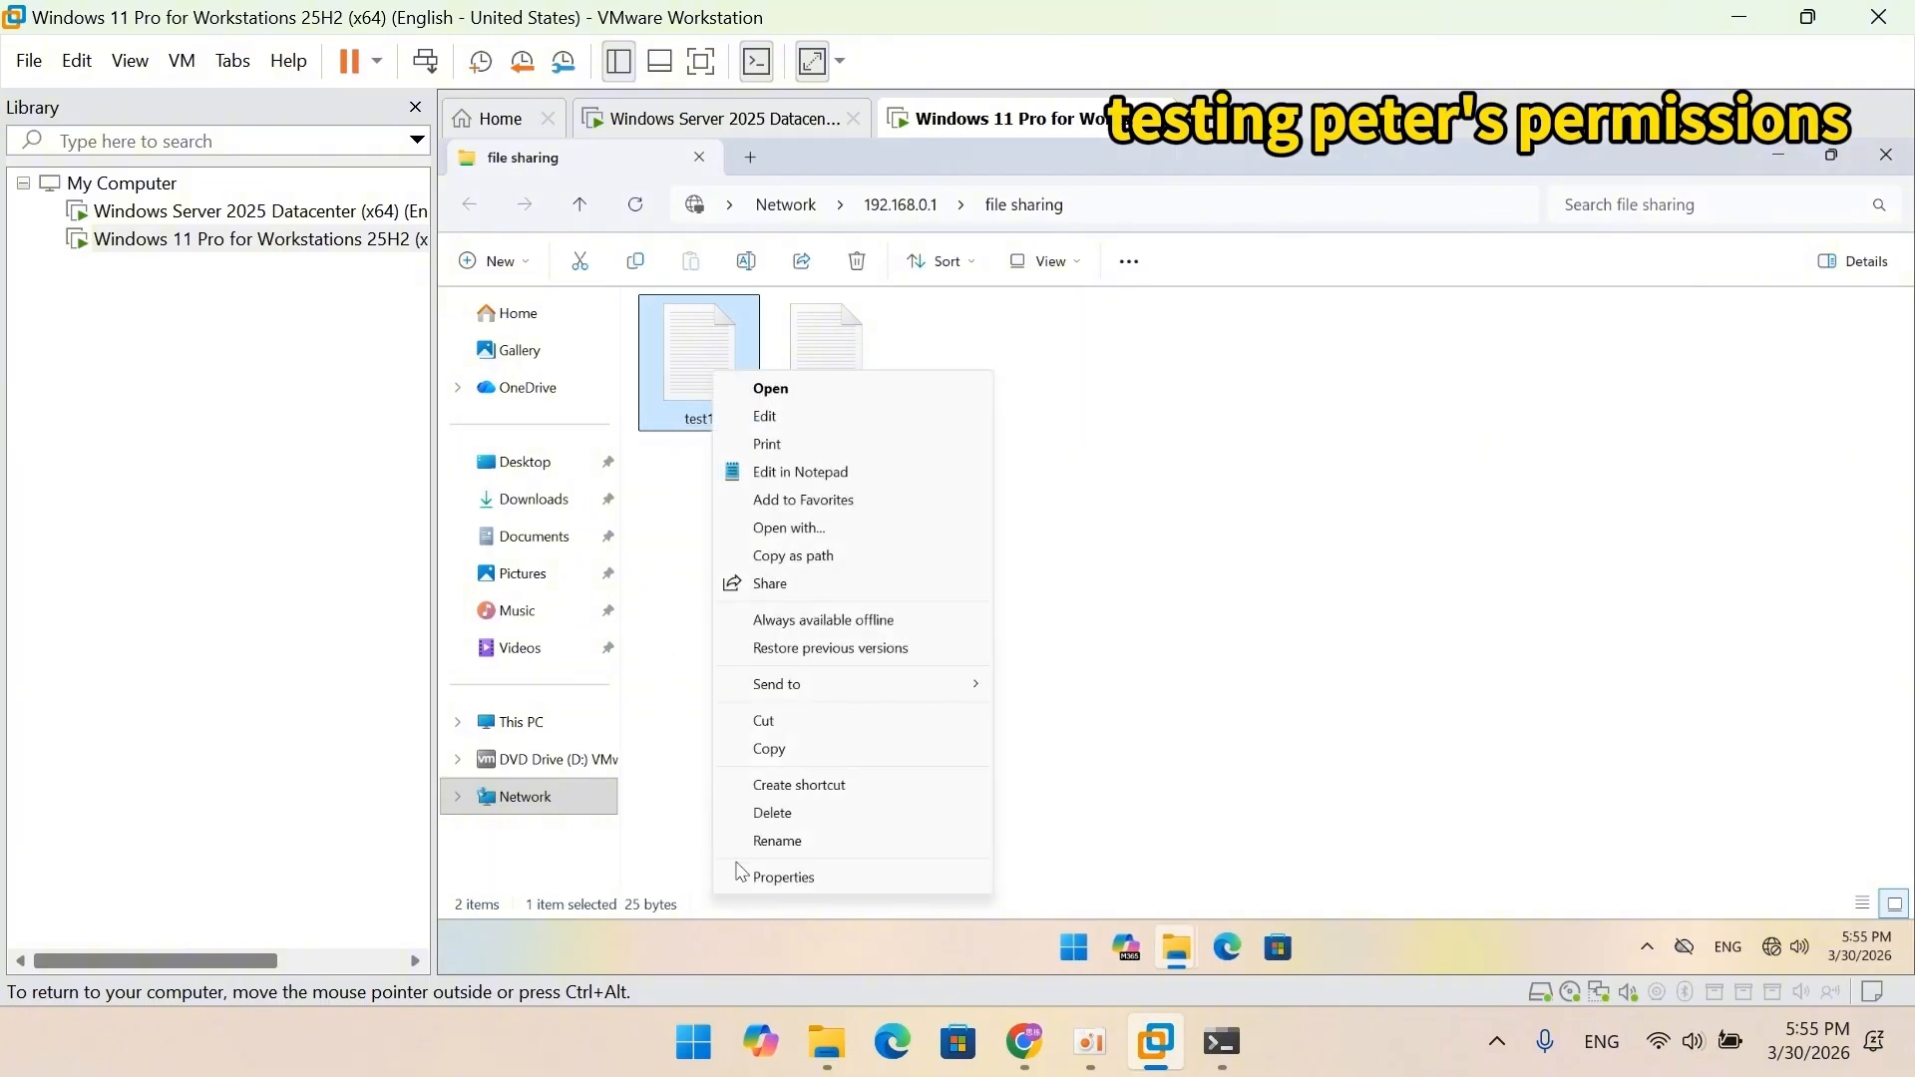
{"action": "left_click", "coordinate": [778, 841]}
{"action": "key", "text": "Right"}
{"action": "type", "text": "a"}
{"action": "left_click", "coordinate": [883, 735]}
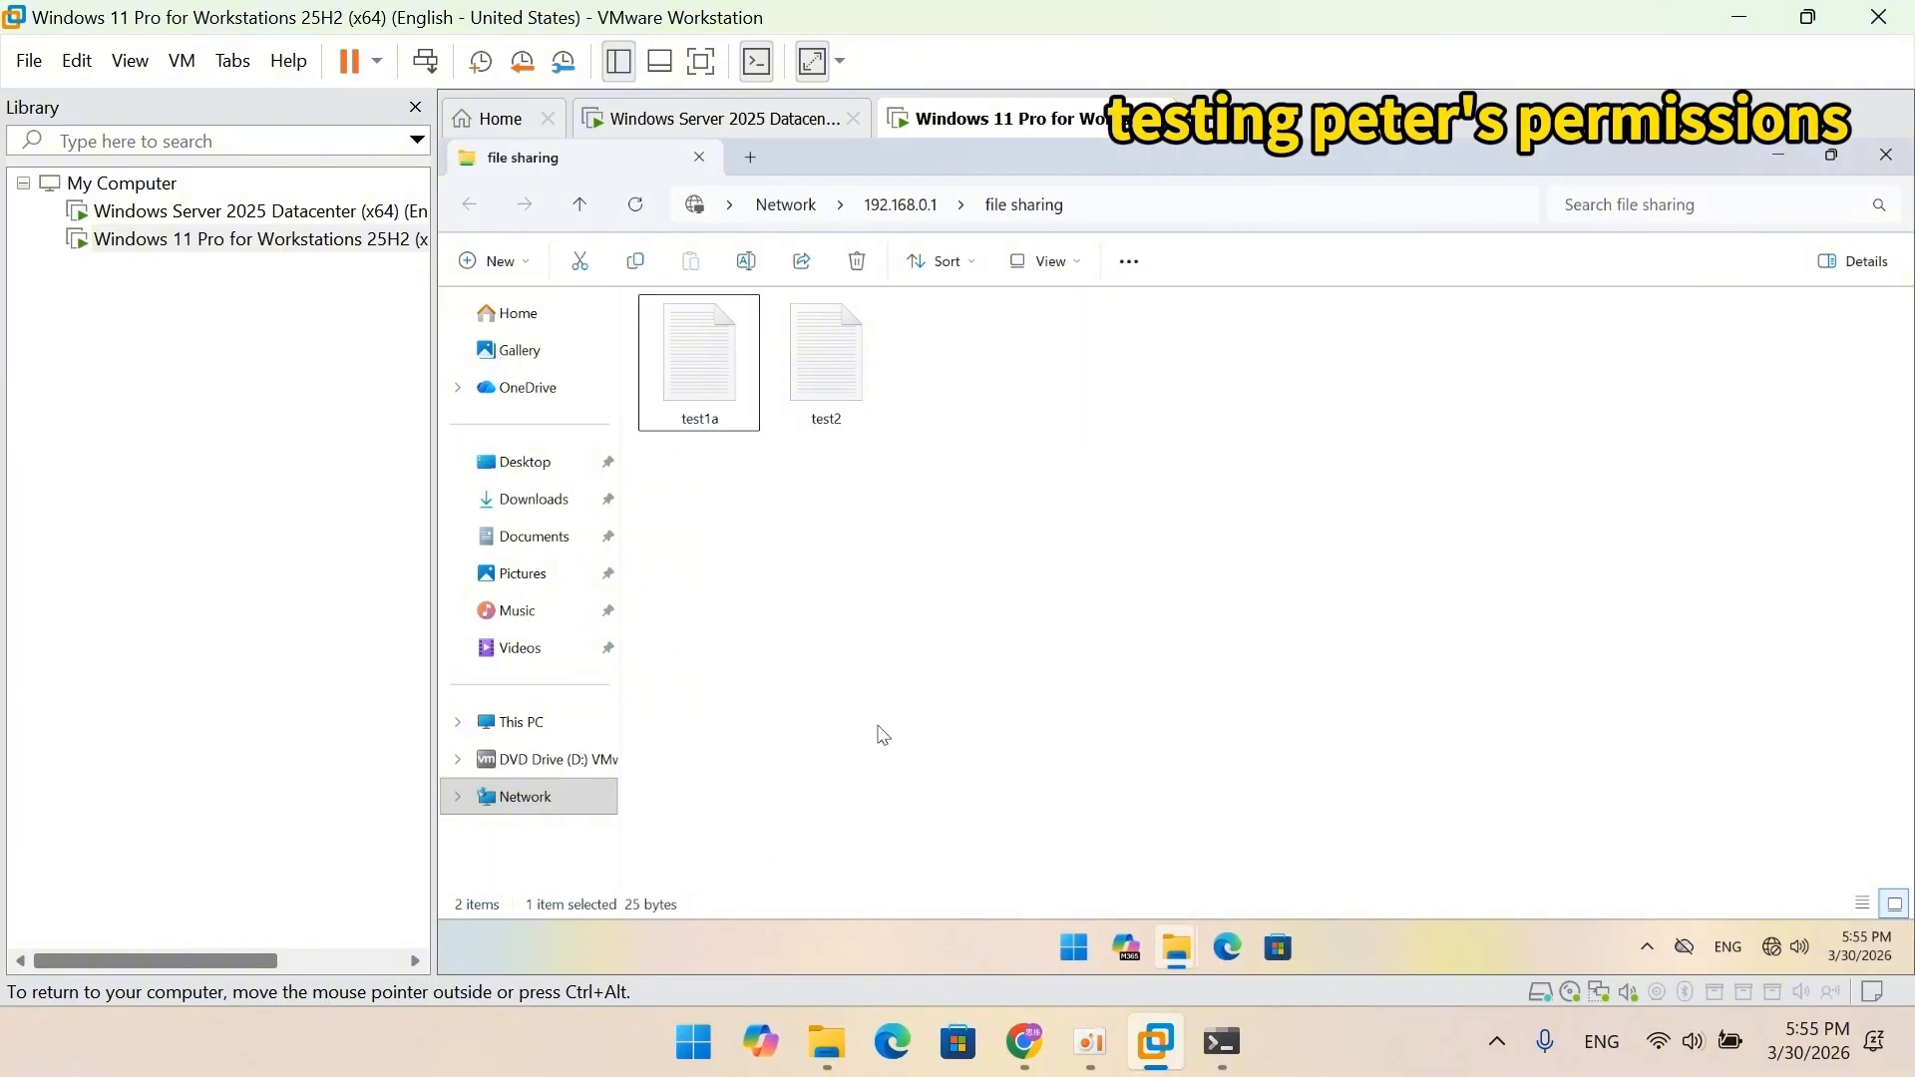
Try opening test2 and dismiss the permission-denied errors.
{"action": "double_click", "coordinate": [855, 404]}
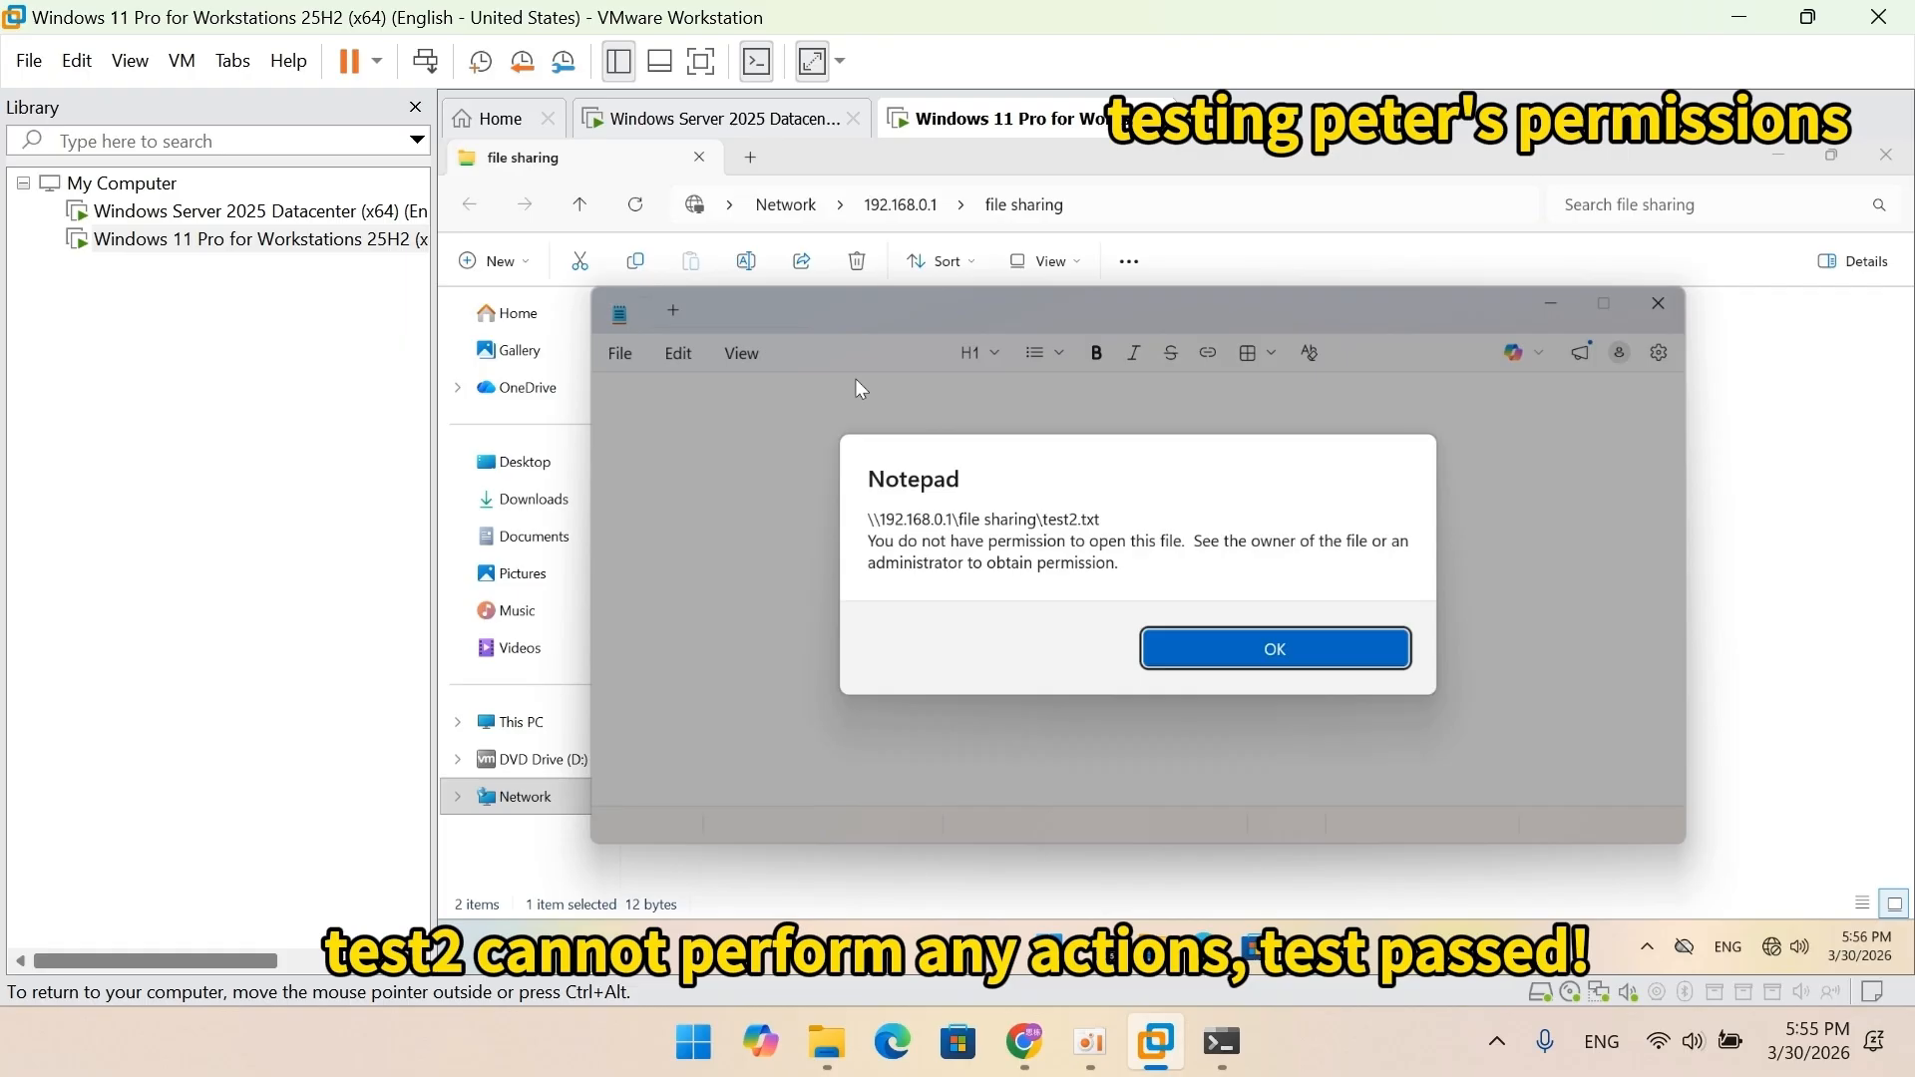
{"action": "left_click", "coordinate": [1309, 647]}
{"action": "left_click", "coordinate": [1281, 624]}
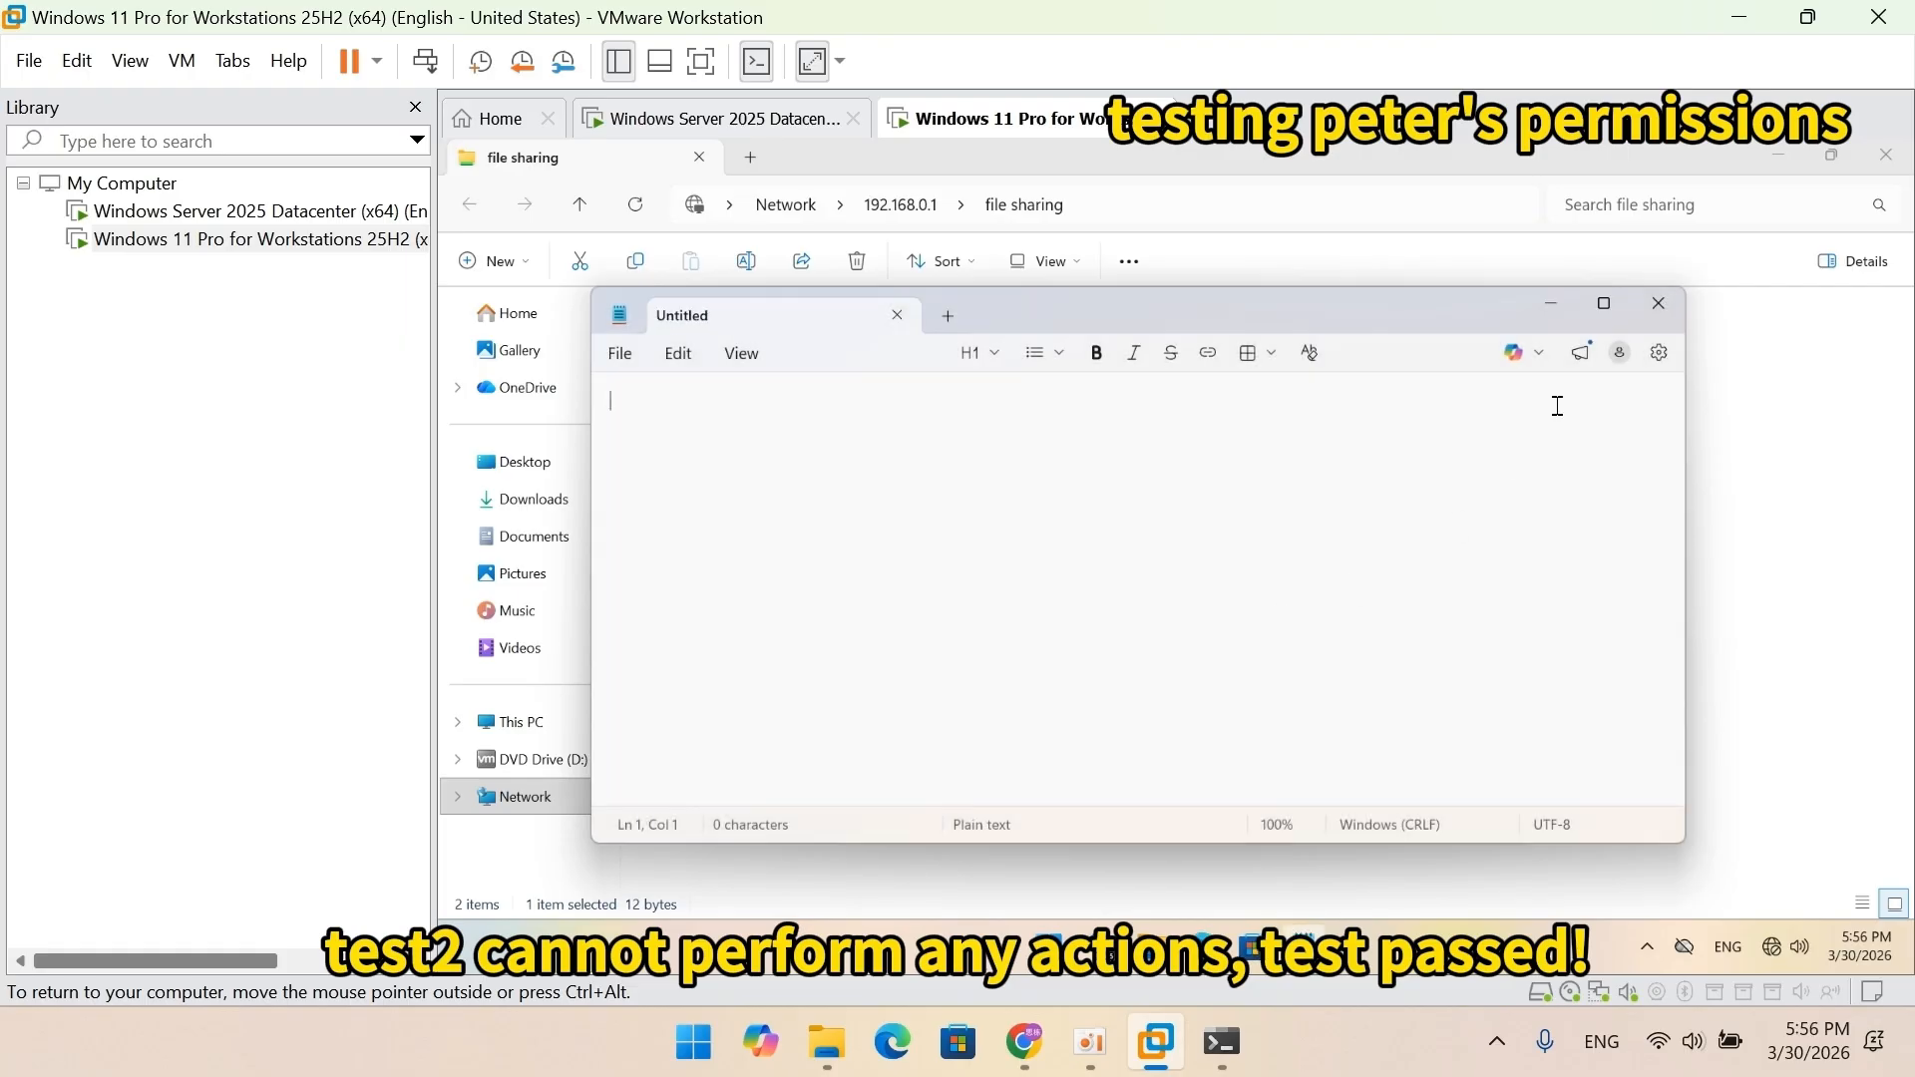
{"action": "left_click", "coordinate": [1659, 303]}
Attempt renaming test2 to test2b and cancel the denied rename, keeping test2.
{"action": "right_click", "coordinate": [818, 351]}
{"action": "left_click", "coordinate": [883, 818]}
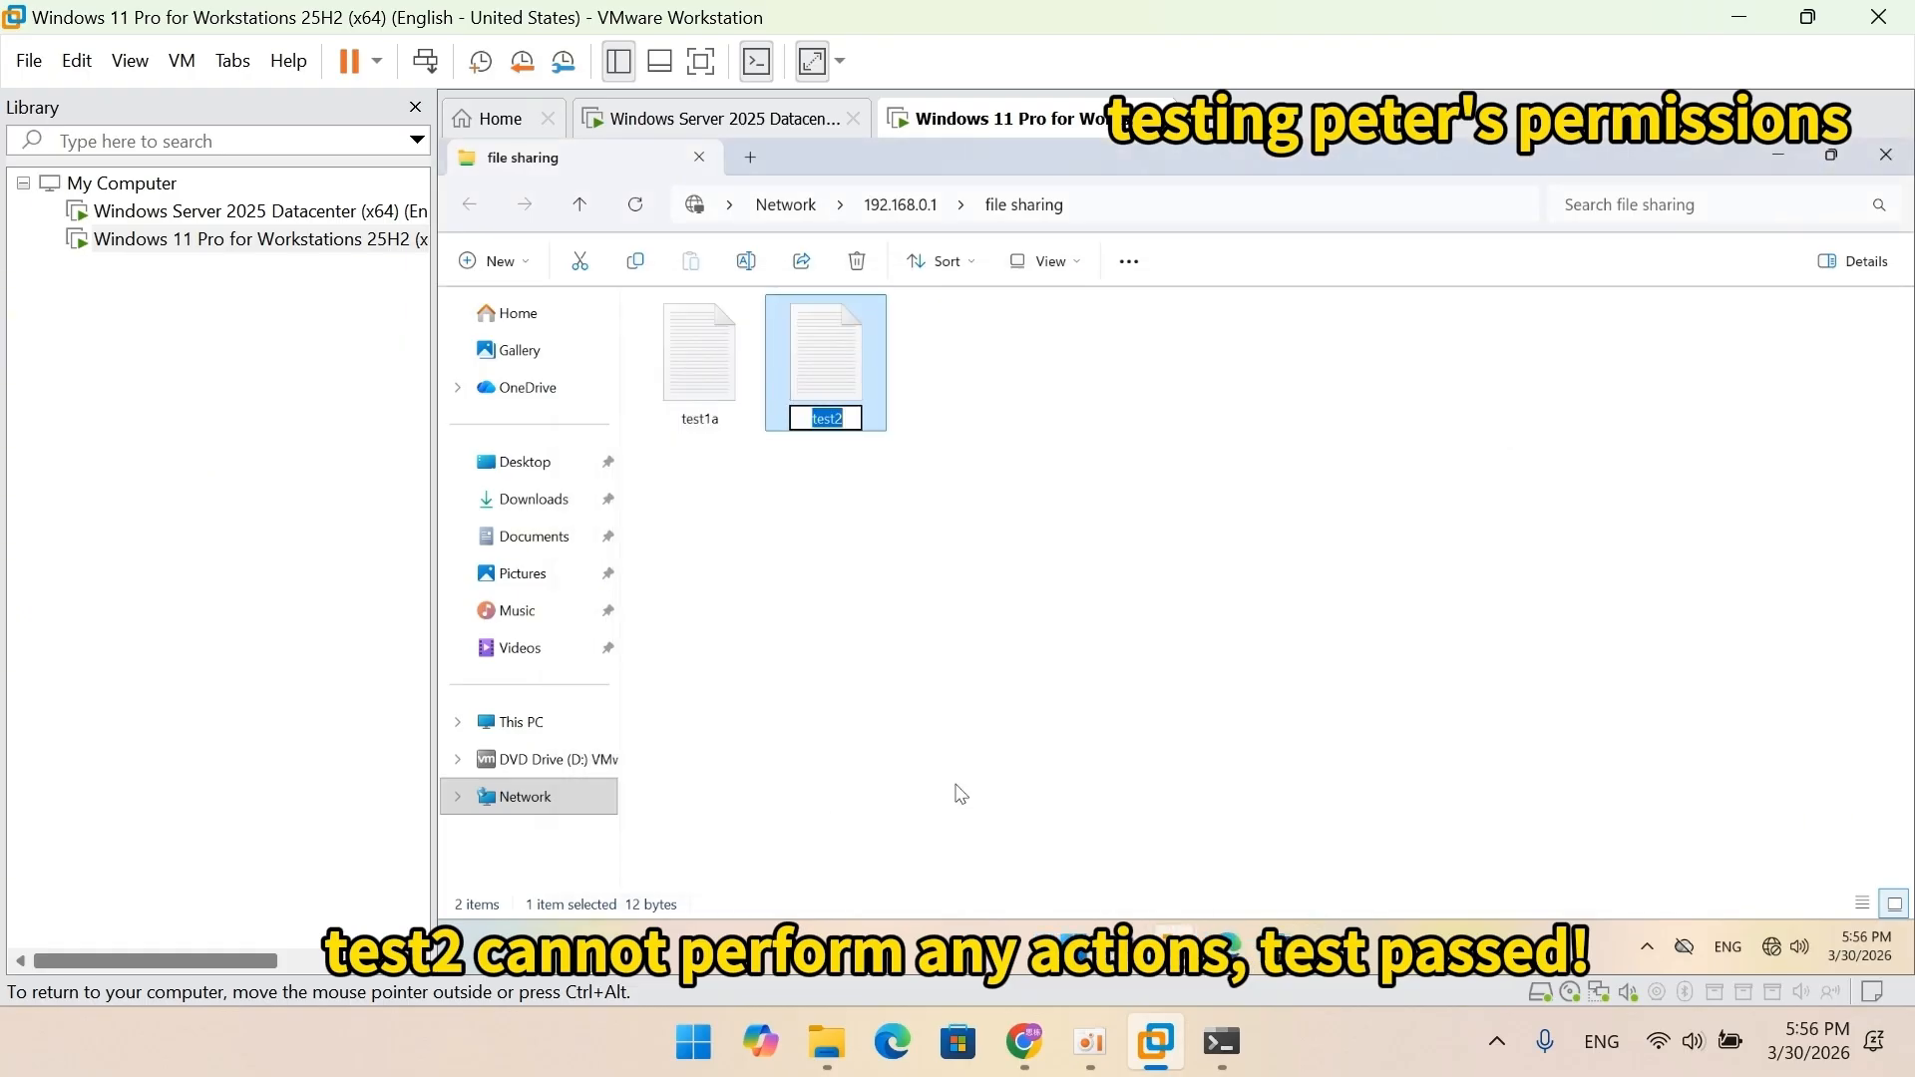
{"action": "key", "text": "Right"}
{"action": "type", "text": "b"}
{"action": "key", "text": "Return"}
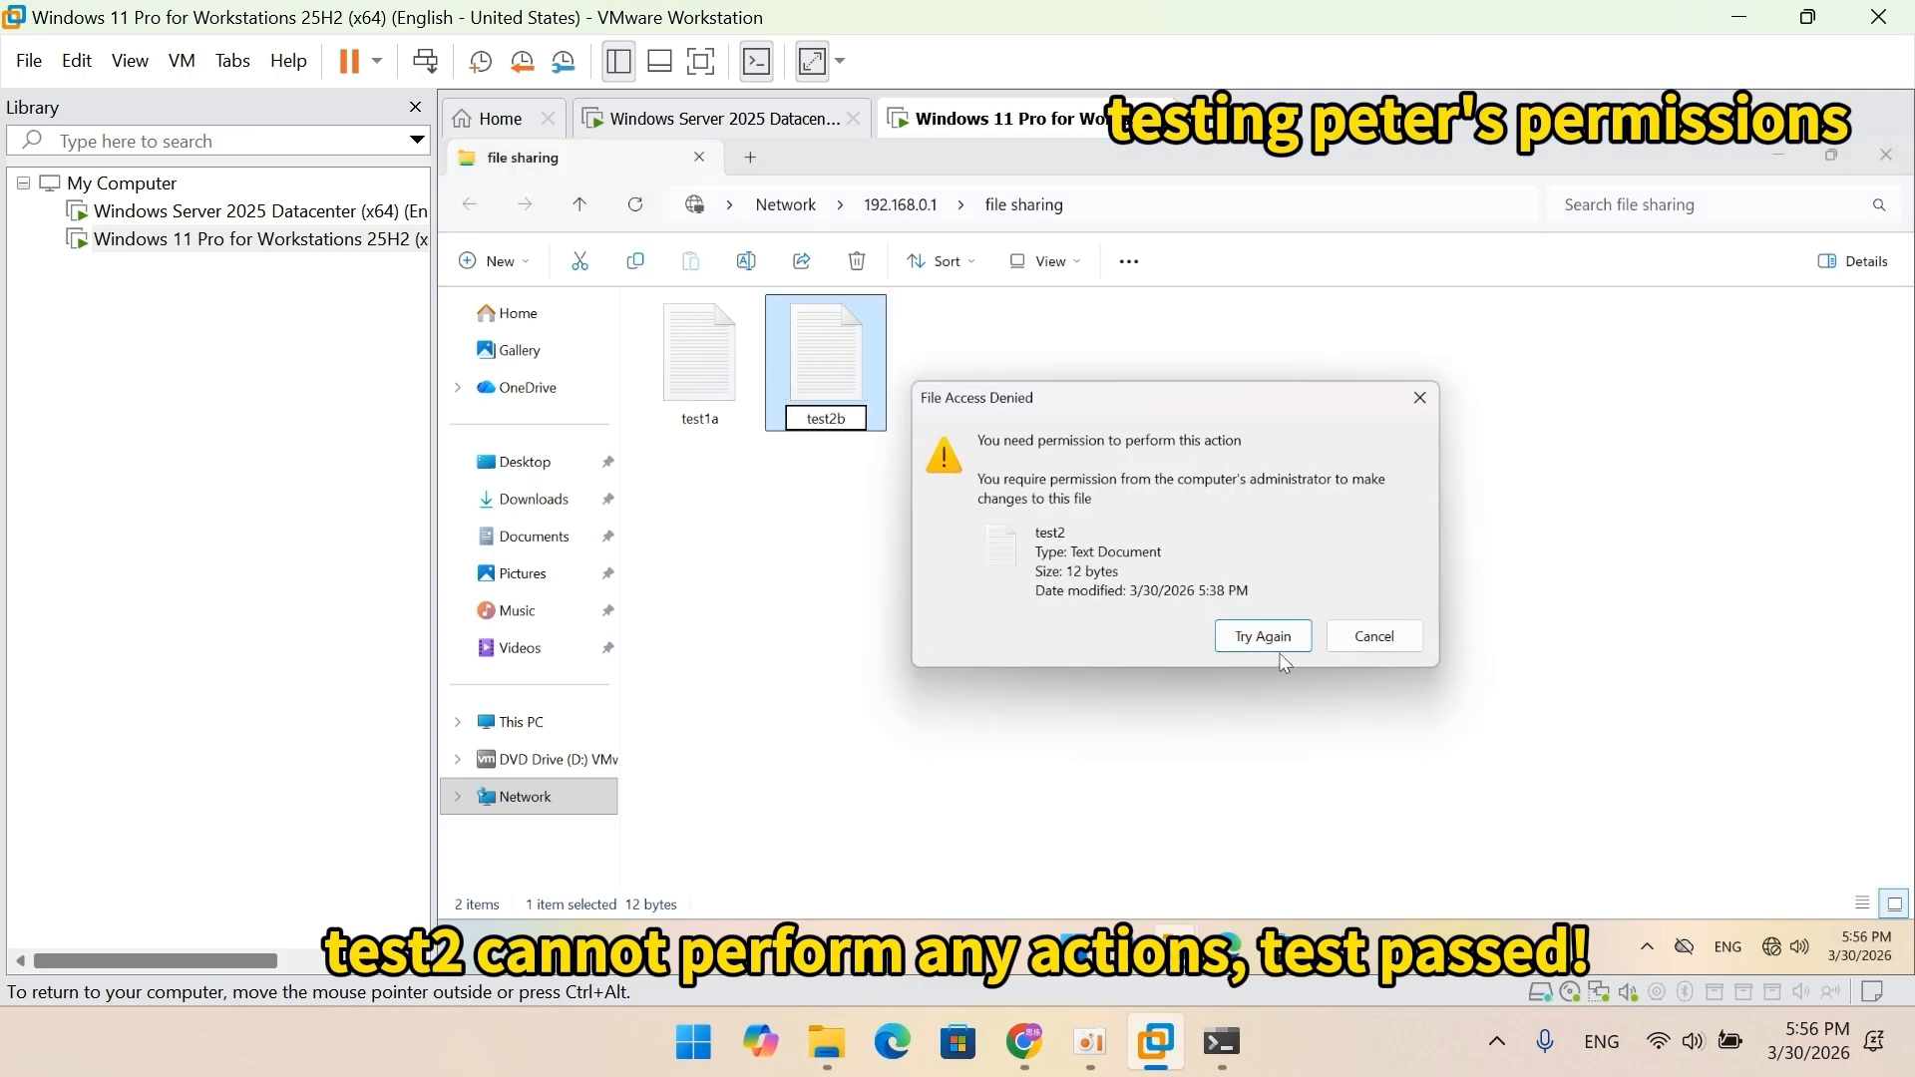
{"action": "left_click", "coordinate": [1372, 646]}
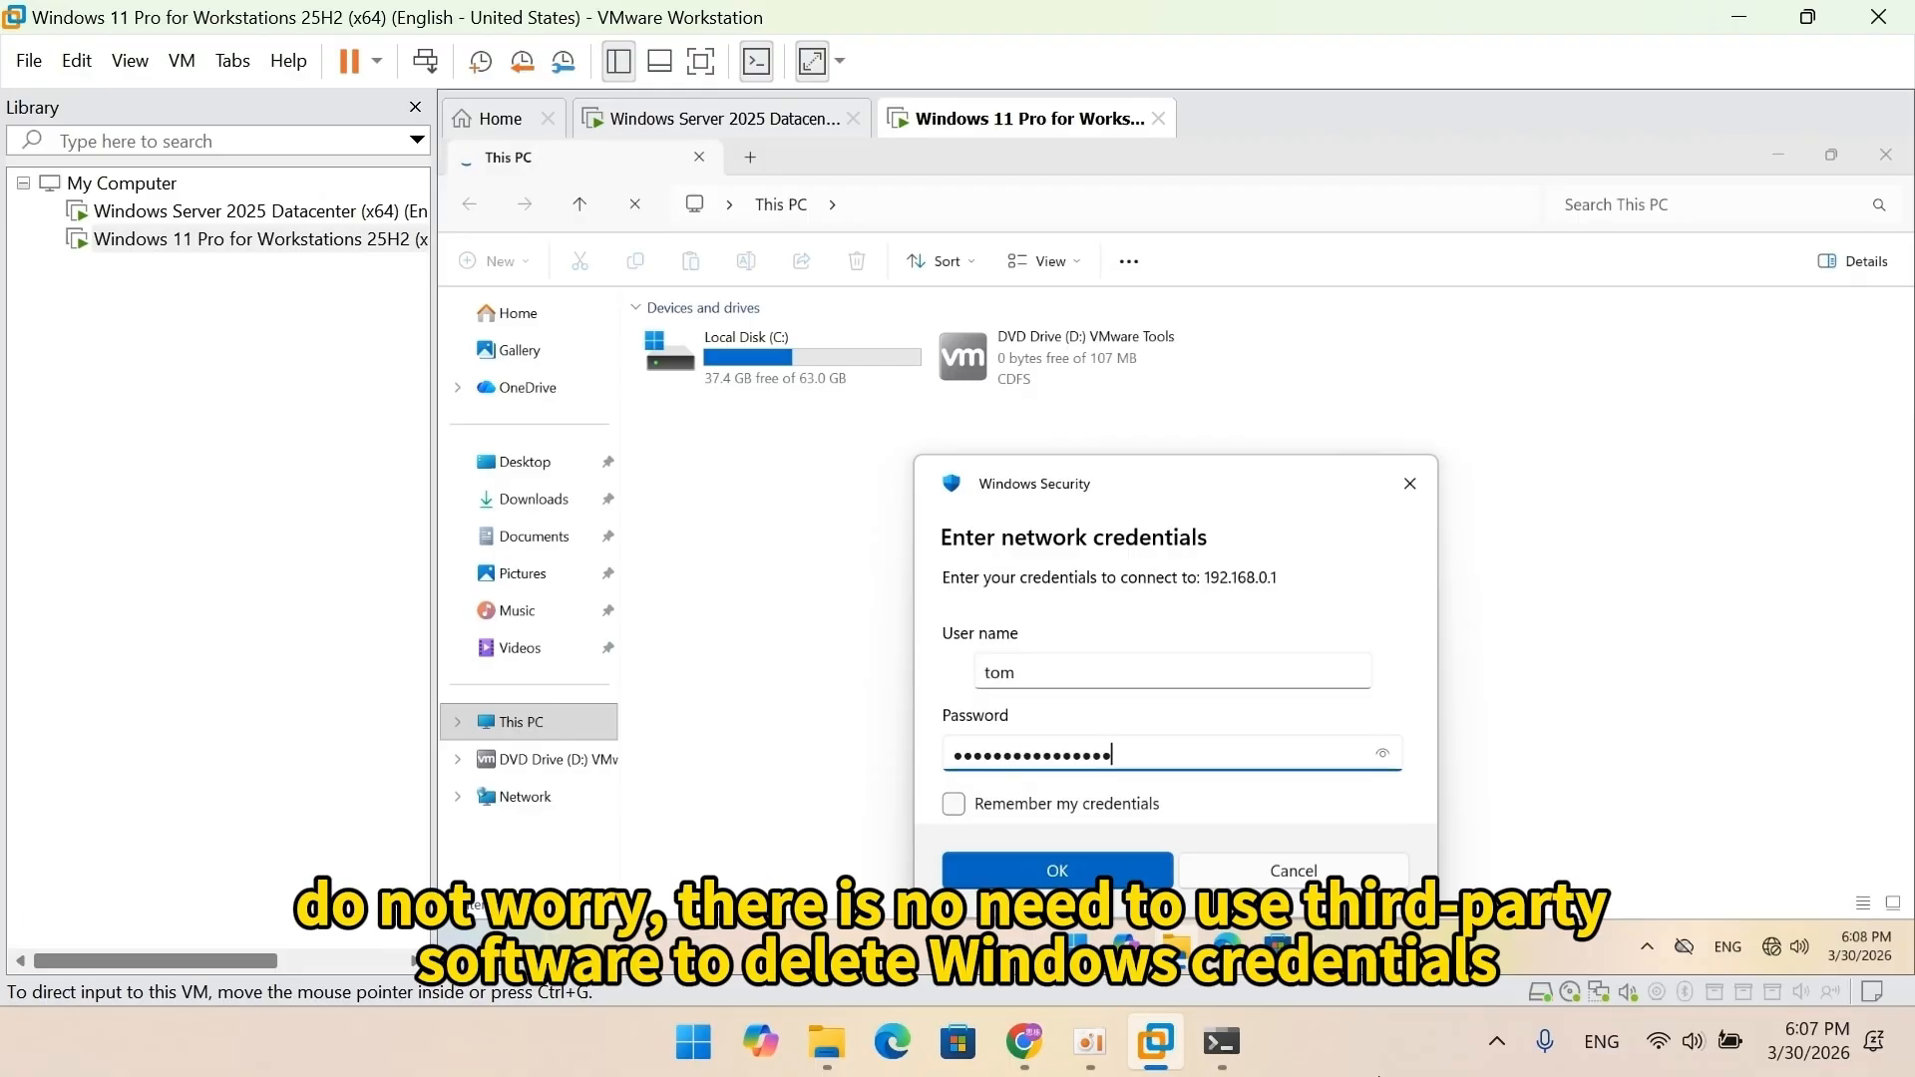
Connect with Remember my credentials checked, then close File Explorer.
{"action": "left_click", "coordinate": [1090, 804]}
{"action": "left_click", "coordinate": [1069, 874]}
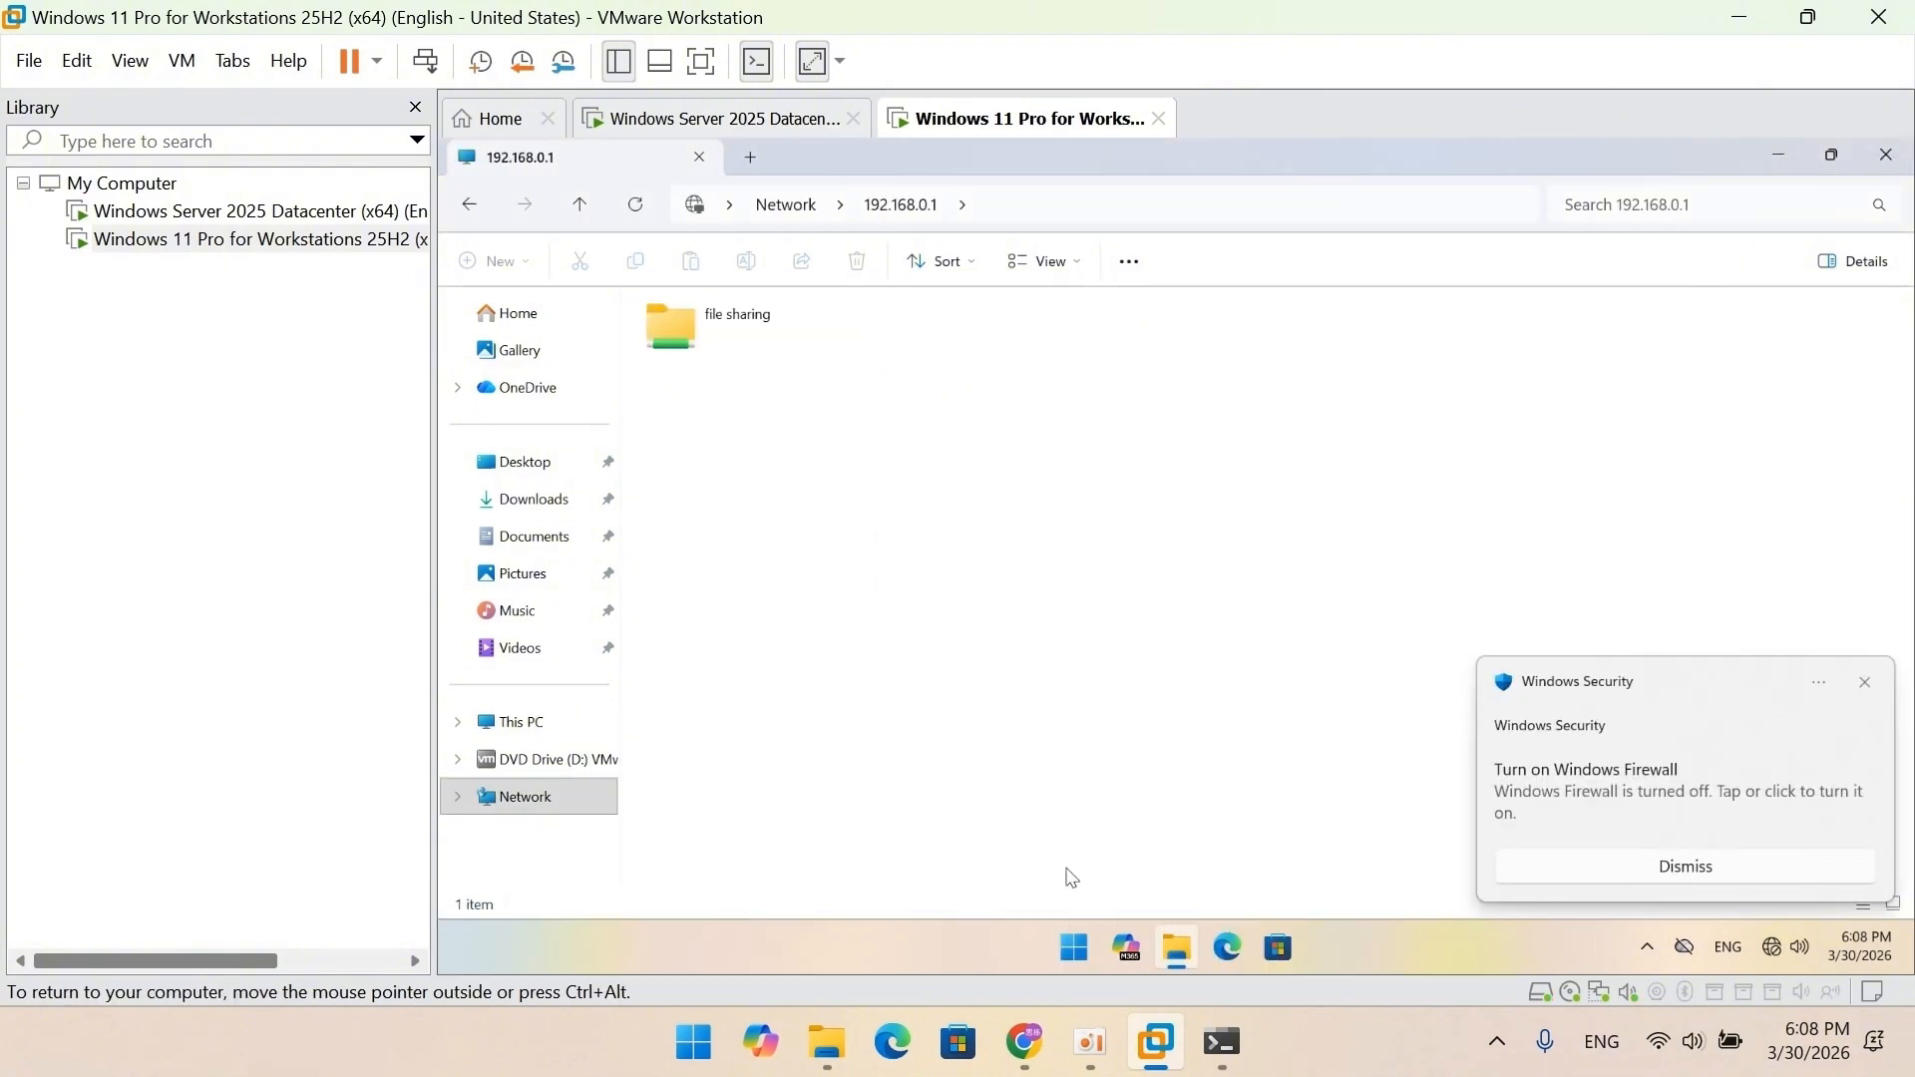
{"action": "left_click", "coordinate": [1885, 157]}
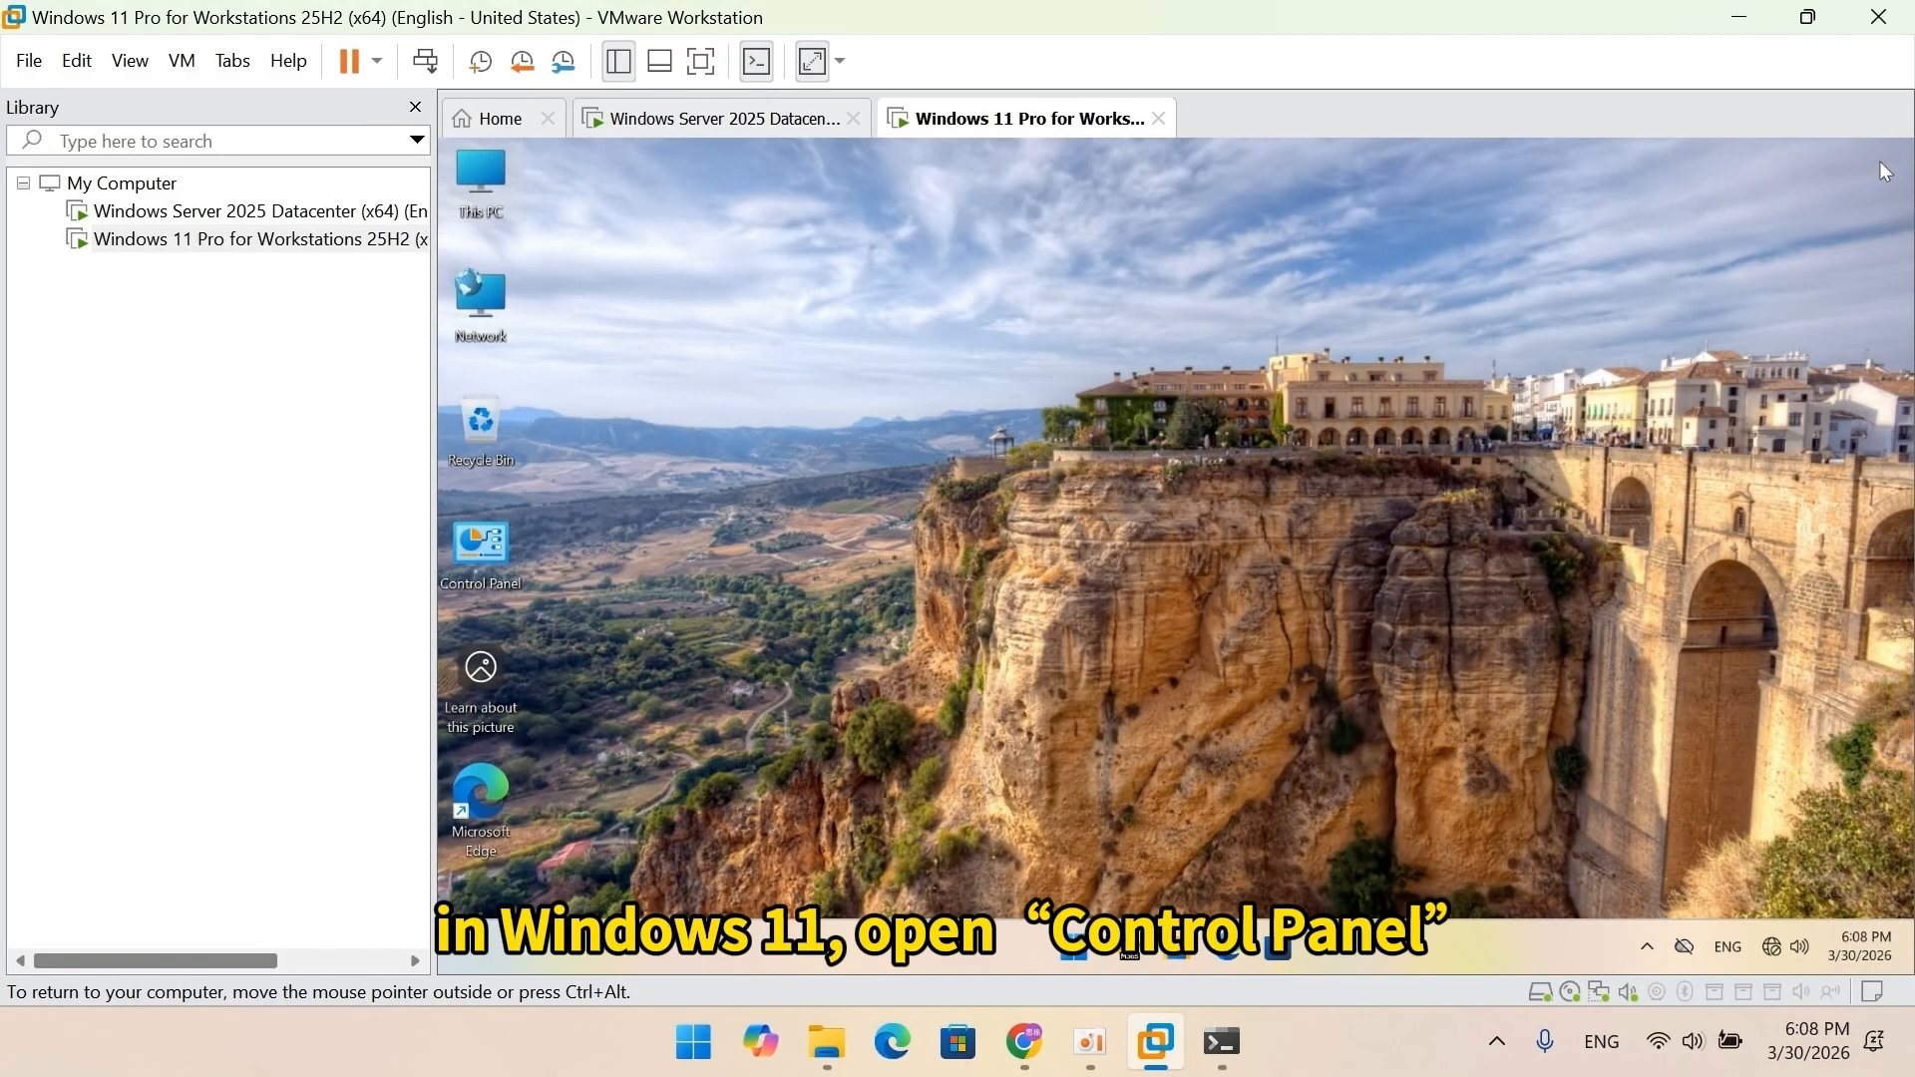
In Control Panel's Credential Manager, delete the saved 192.168.0.1 Windows credential.
{"action": "double_click", "coordinate": [495, 561]}
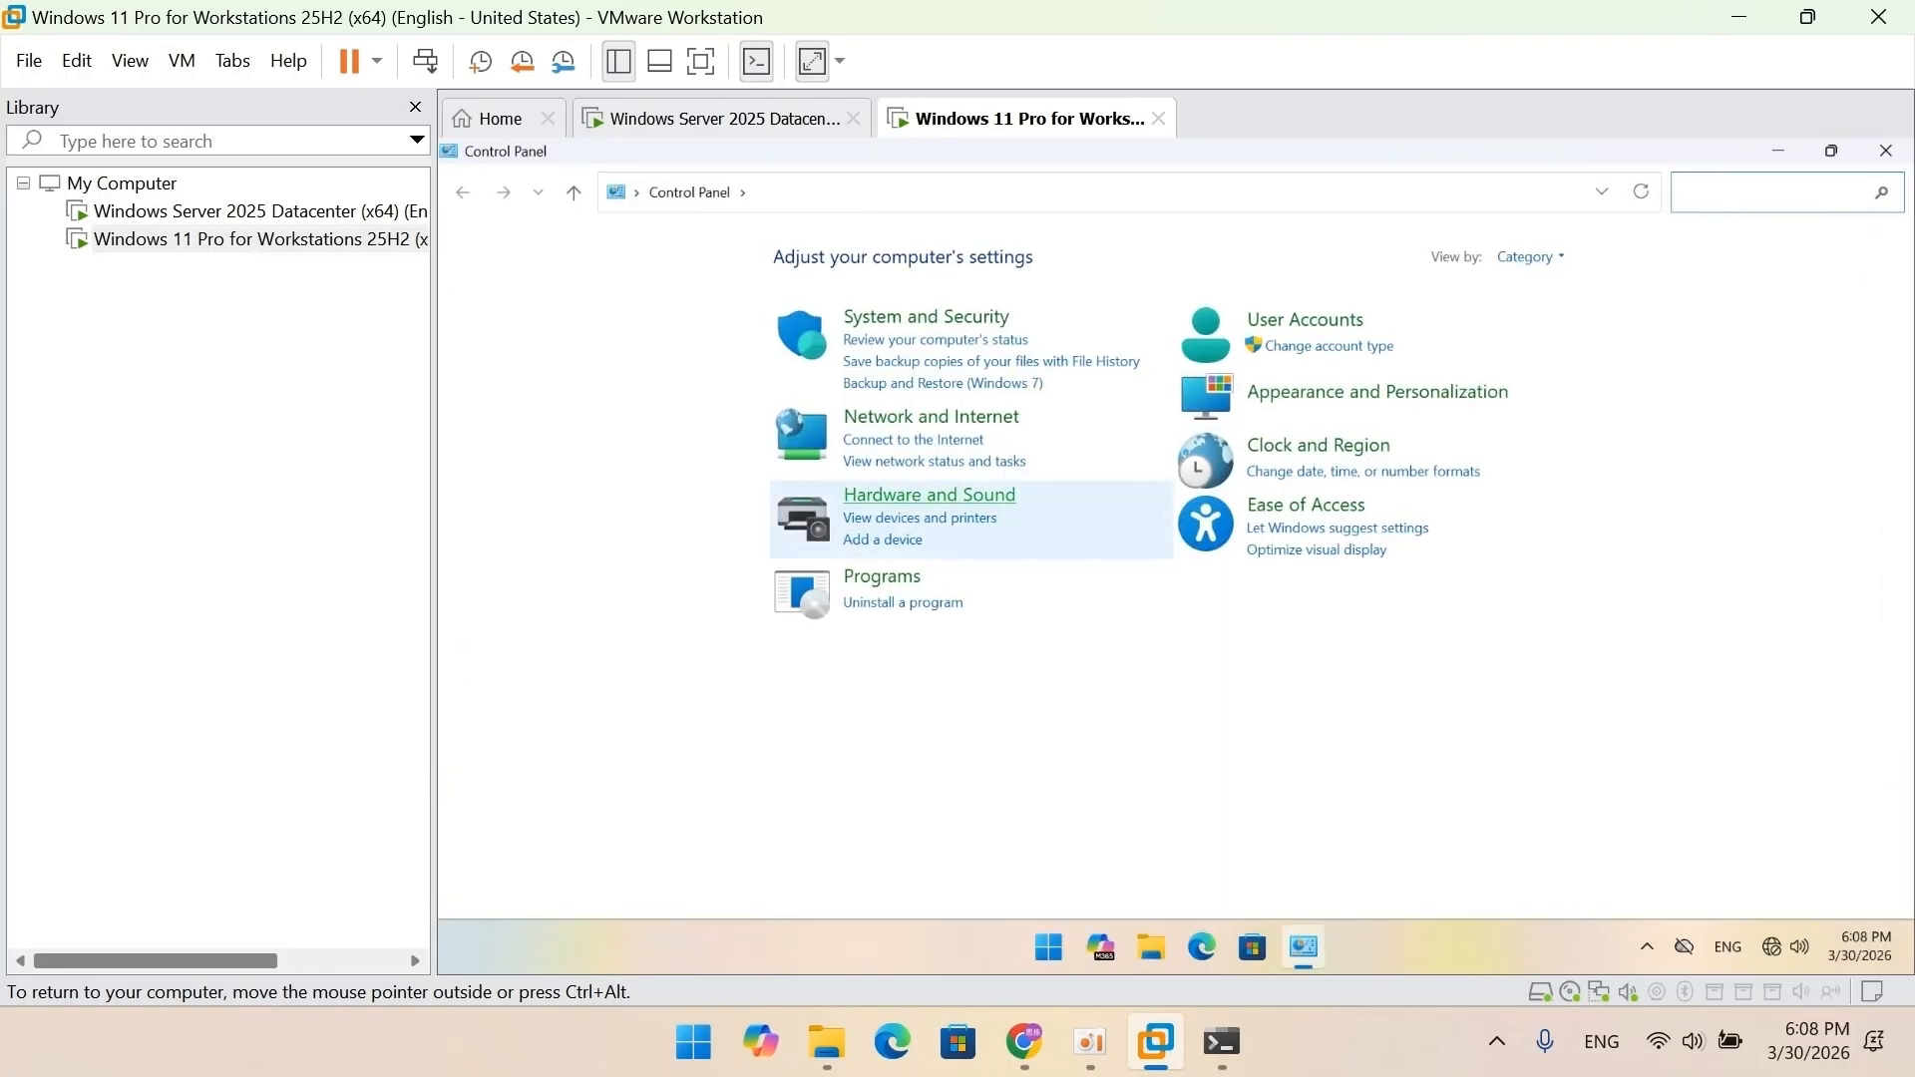
{"action": "left_click", "coordinate": [1296, 320]}
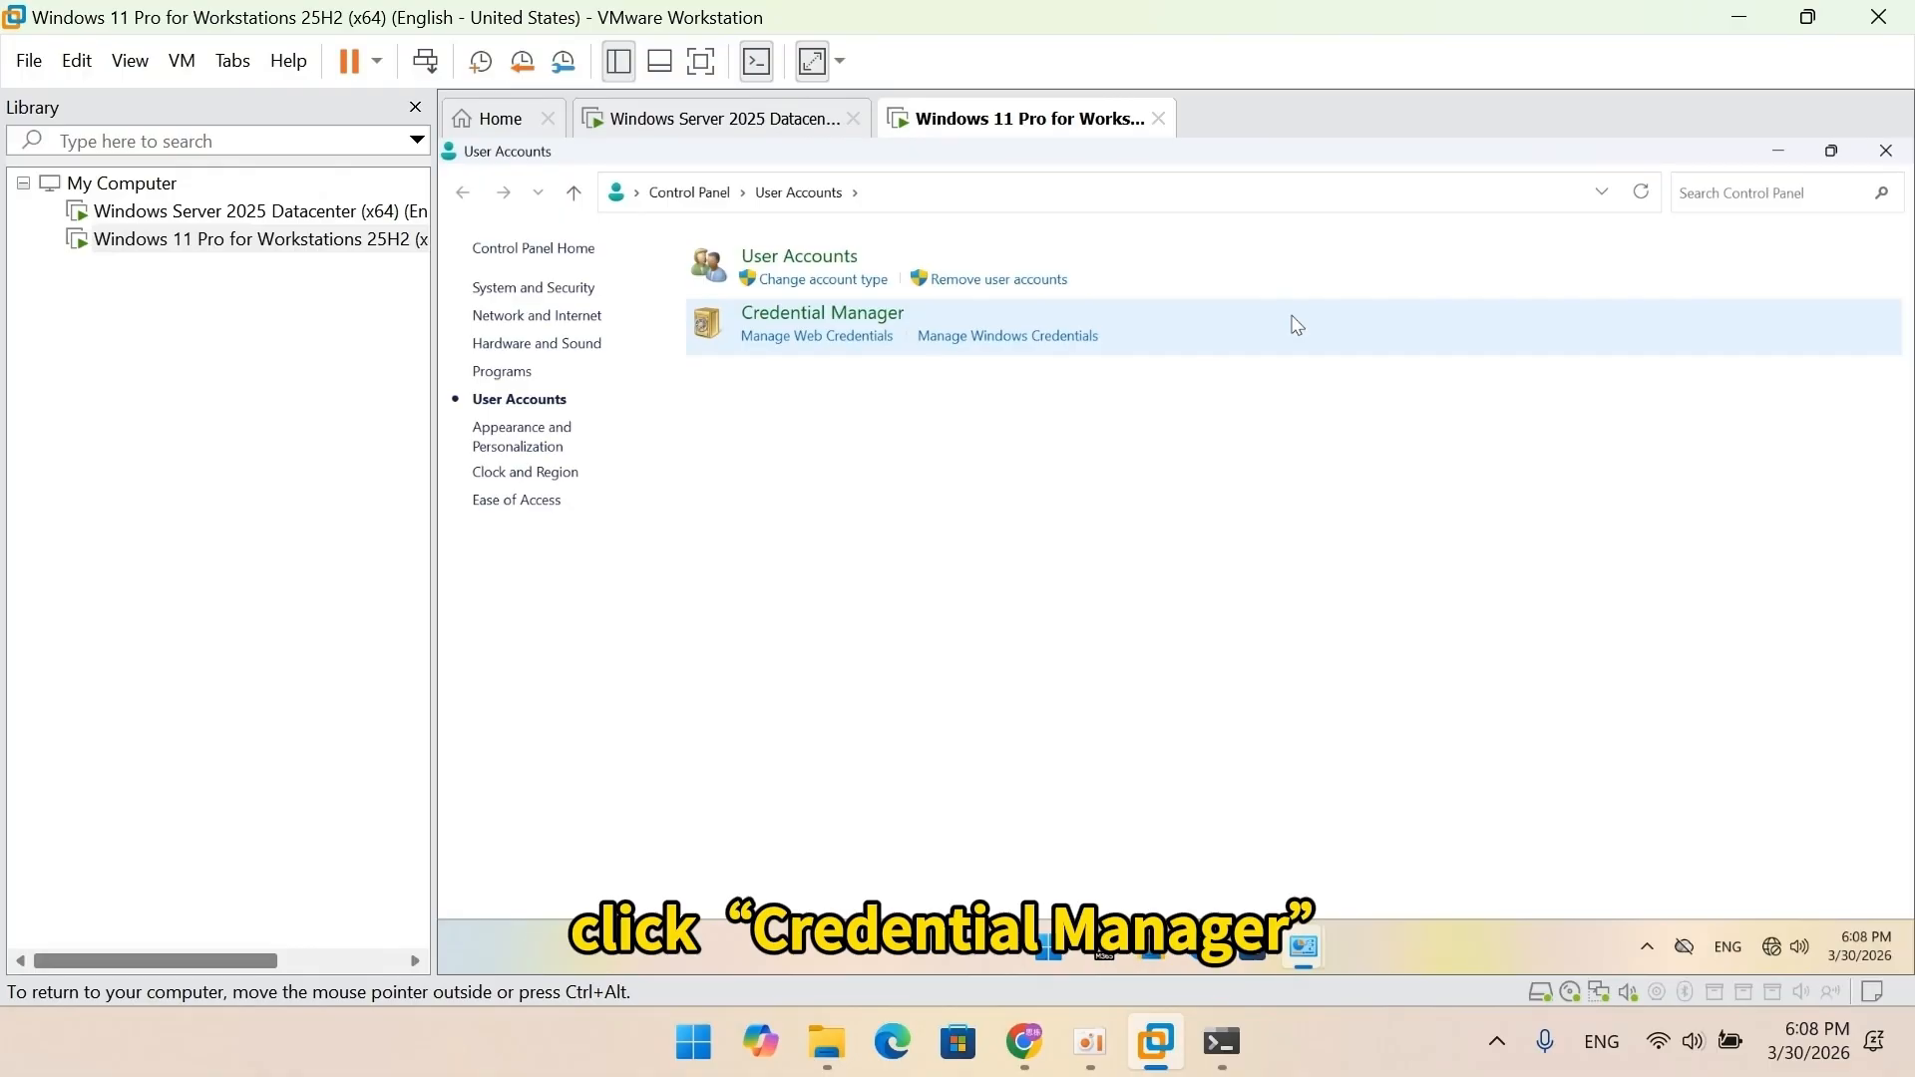
{"action": "left_click", "coordinate": [868, 317]}
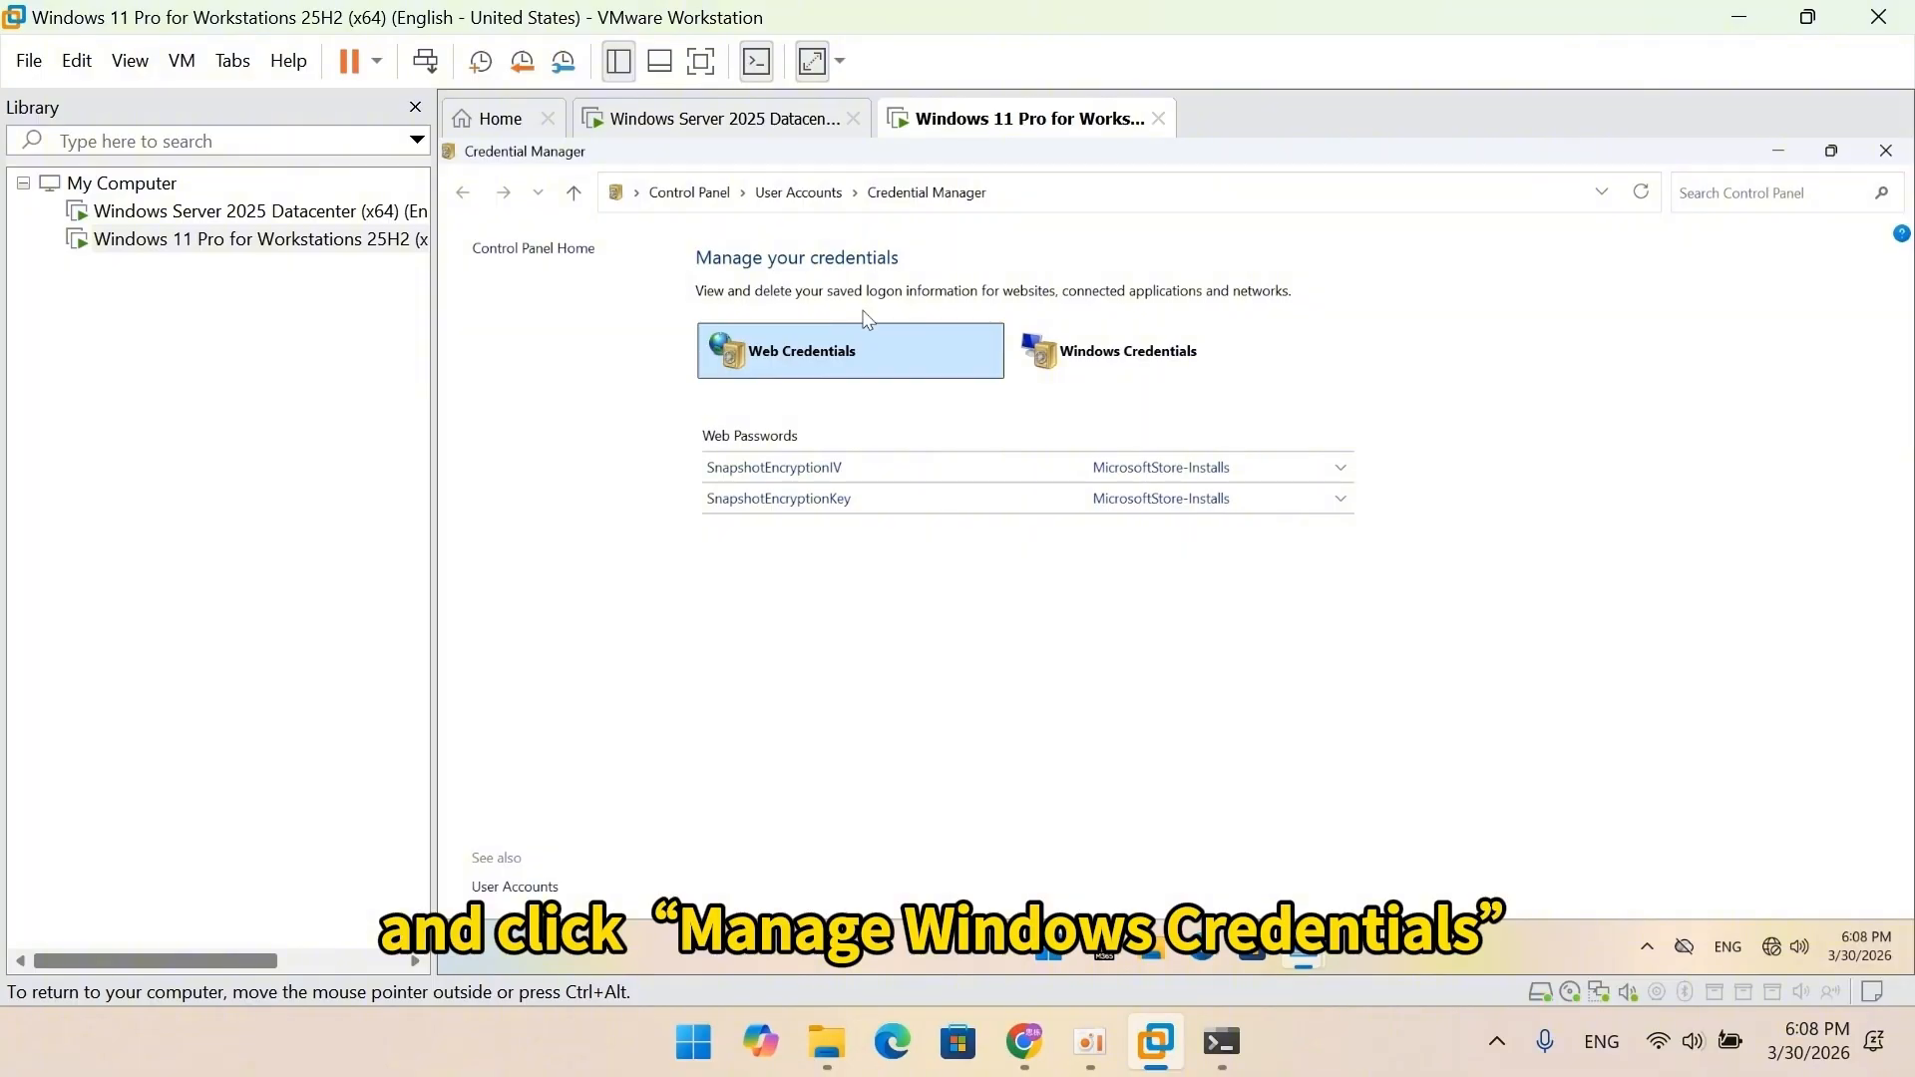
{"action": "left_click", "coordinate": [1110, 349]}
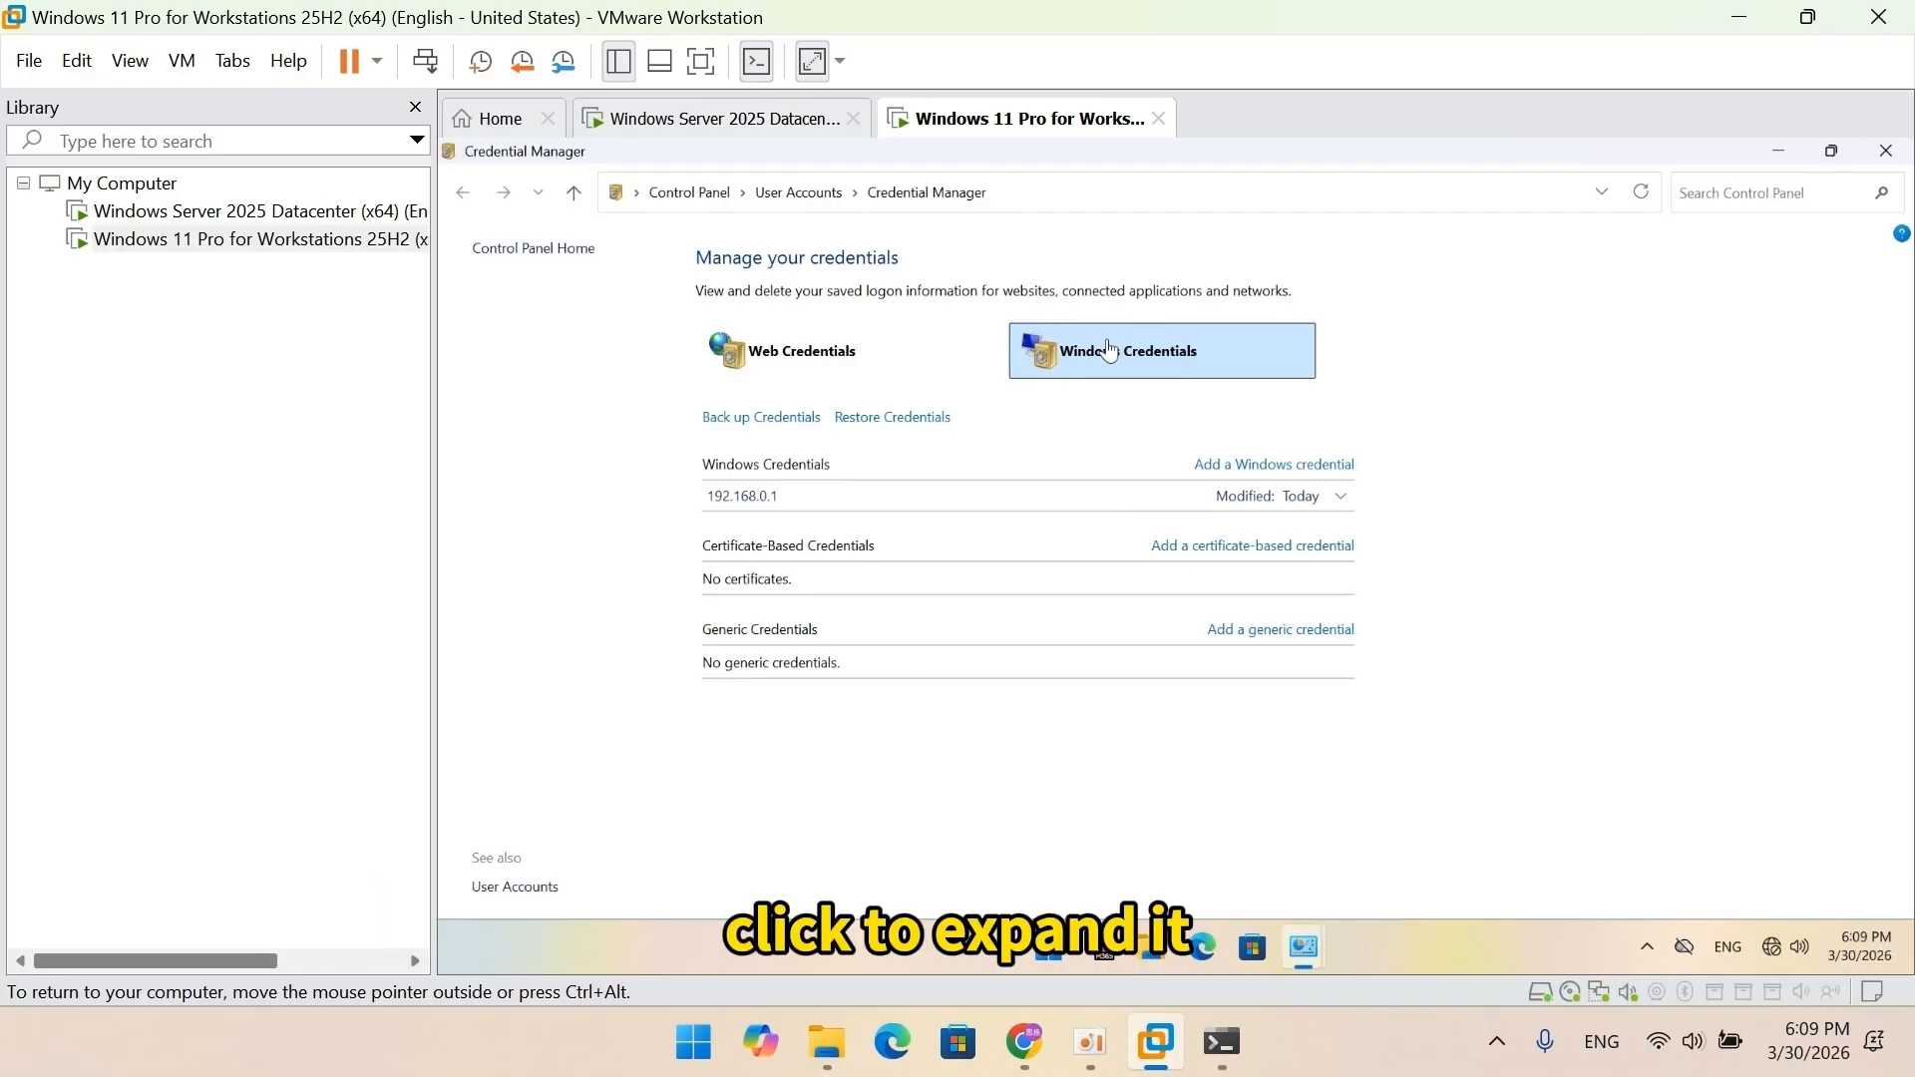
{"action": "left_click", "coordinate": [1340, 497]}
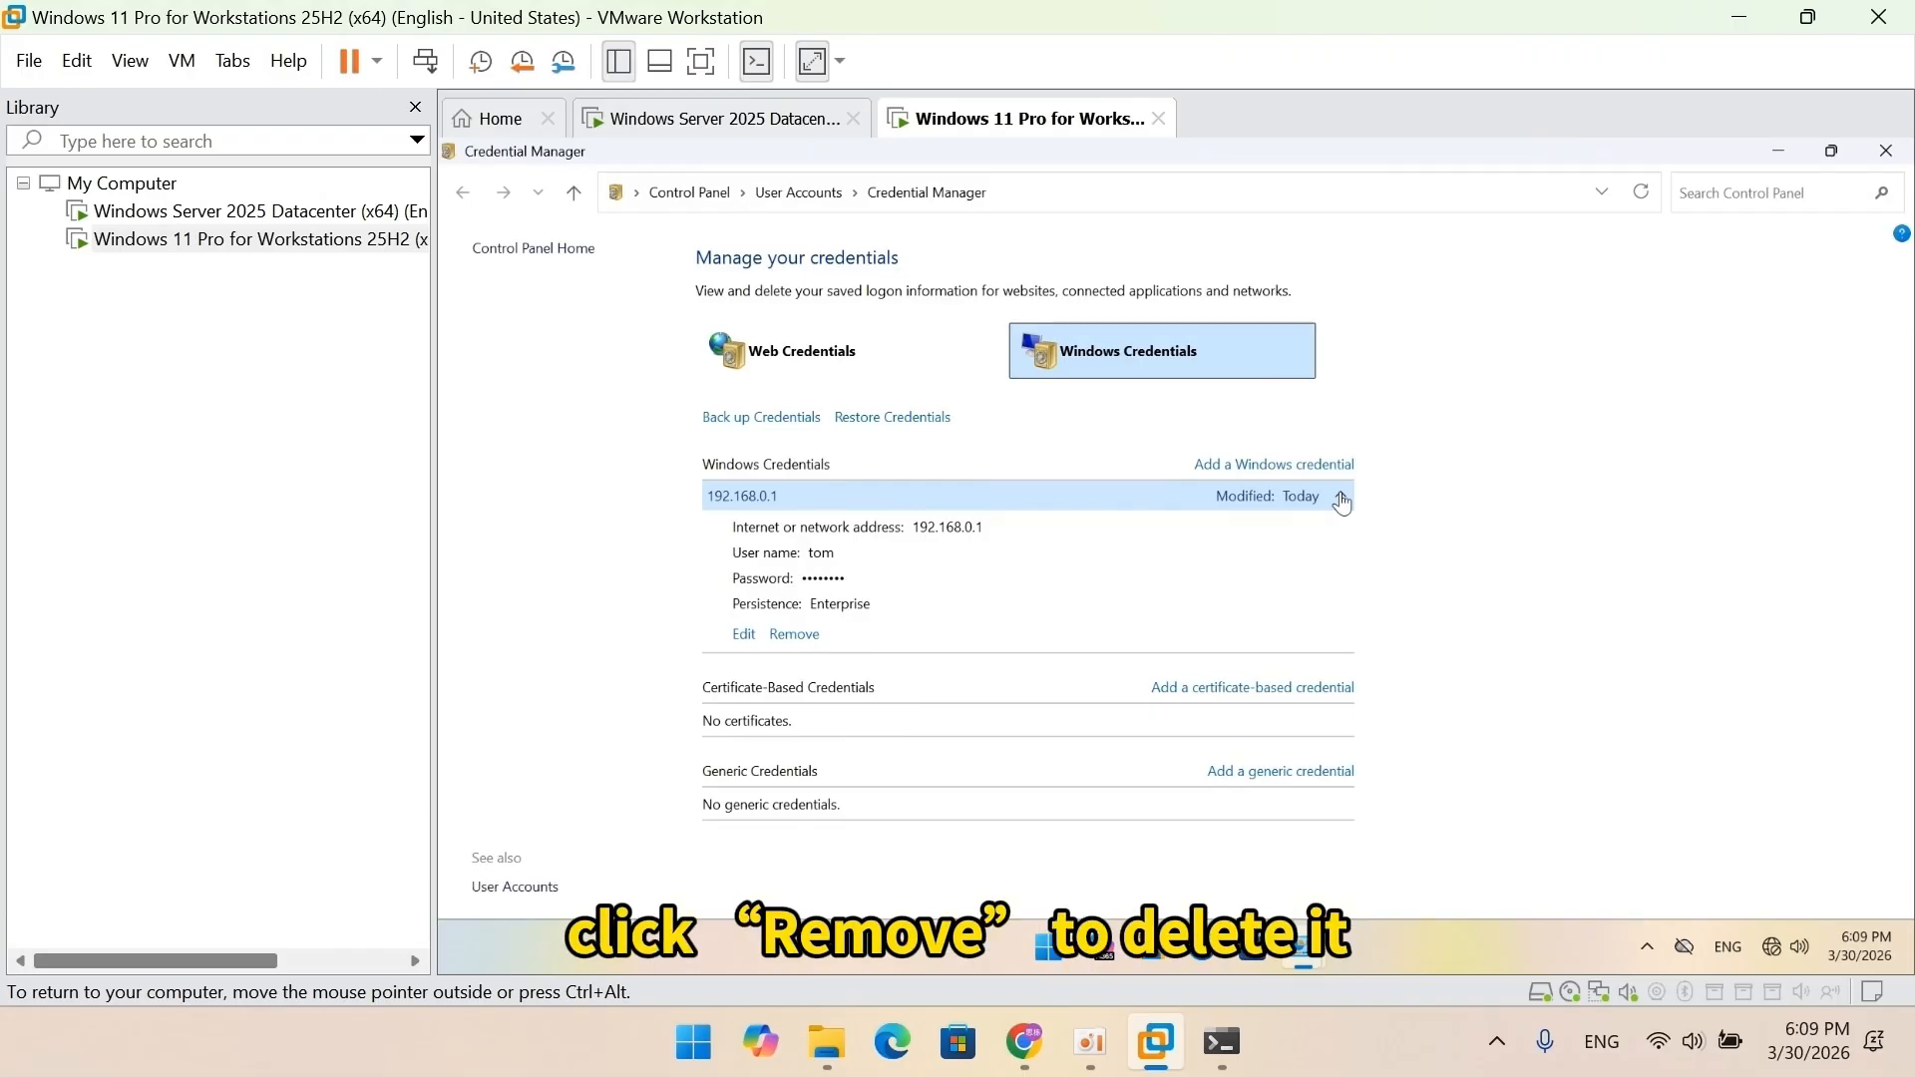
{"action": "left_click", "coordinate": [798, 634]}
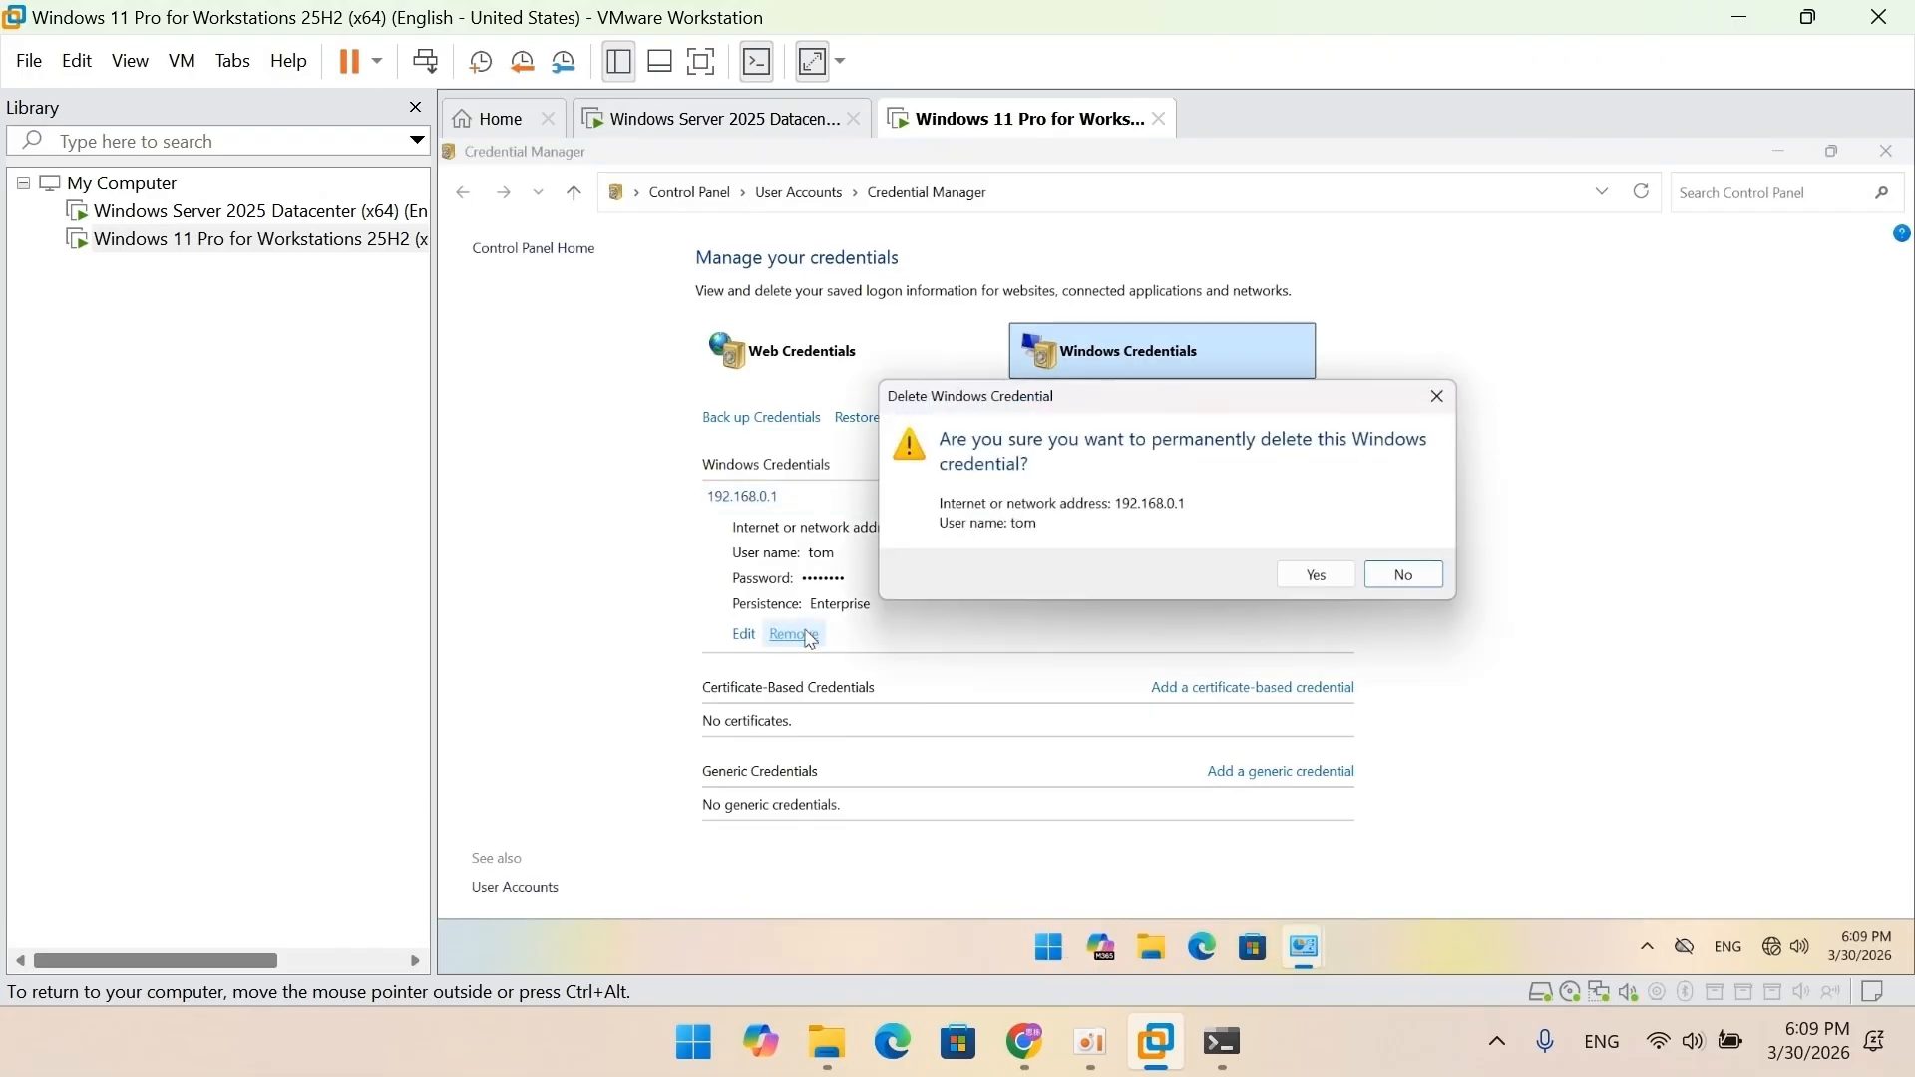
{"action": "left_click", "coordinate": [1315, 577]}
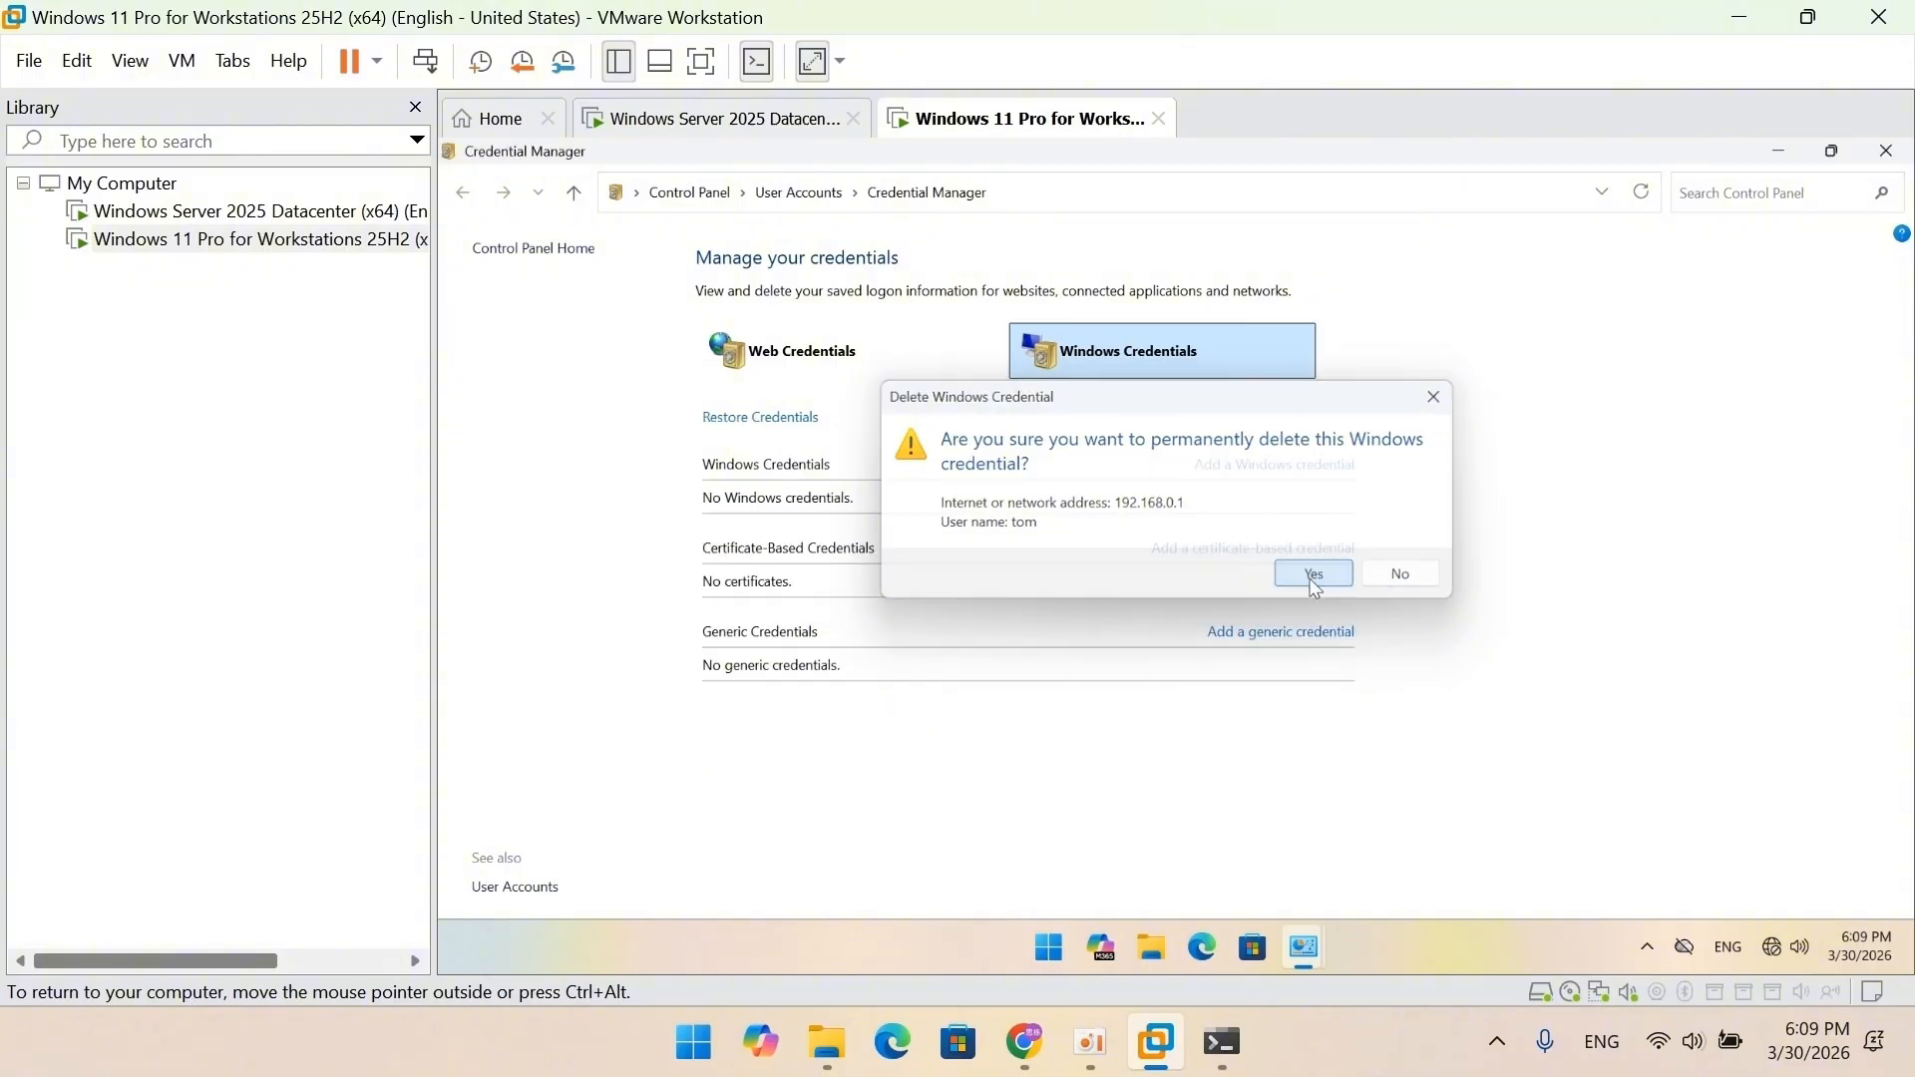